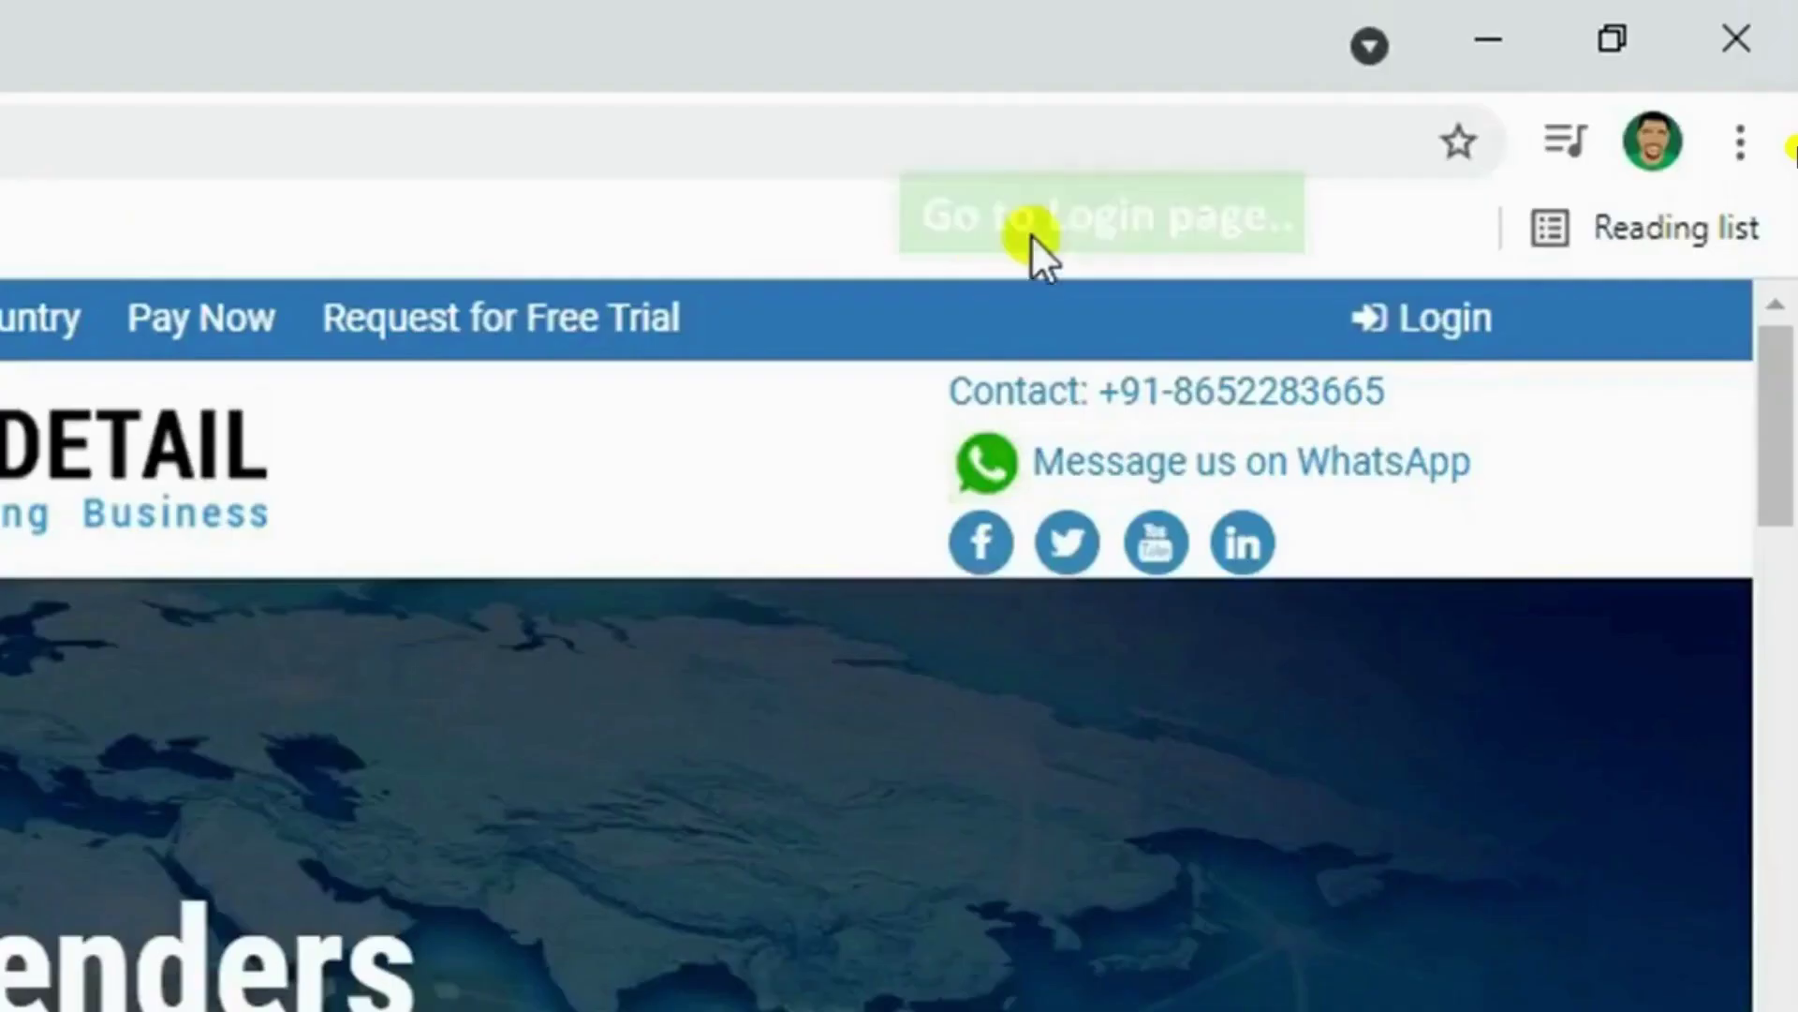
Sign in to Bid Detail with the account's login ID and password to reach the Dashboard
{"action": "left_click", "coordinate": [1663, 134]}
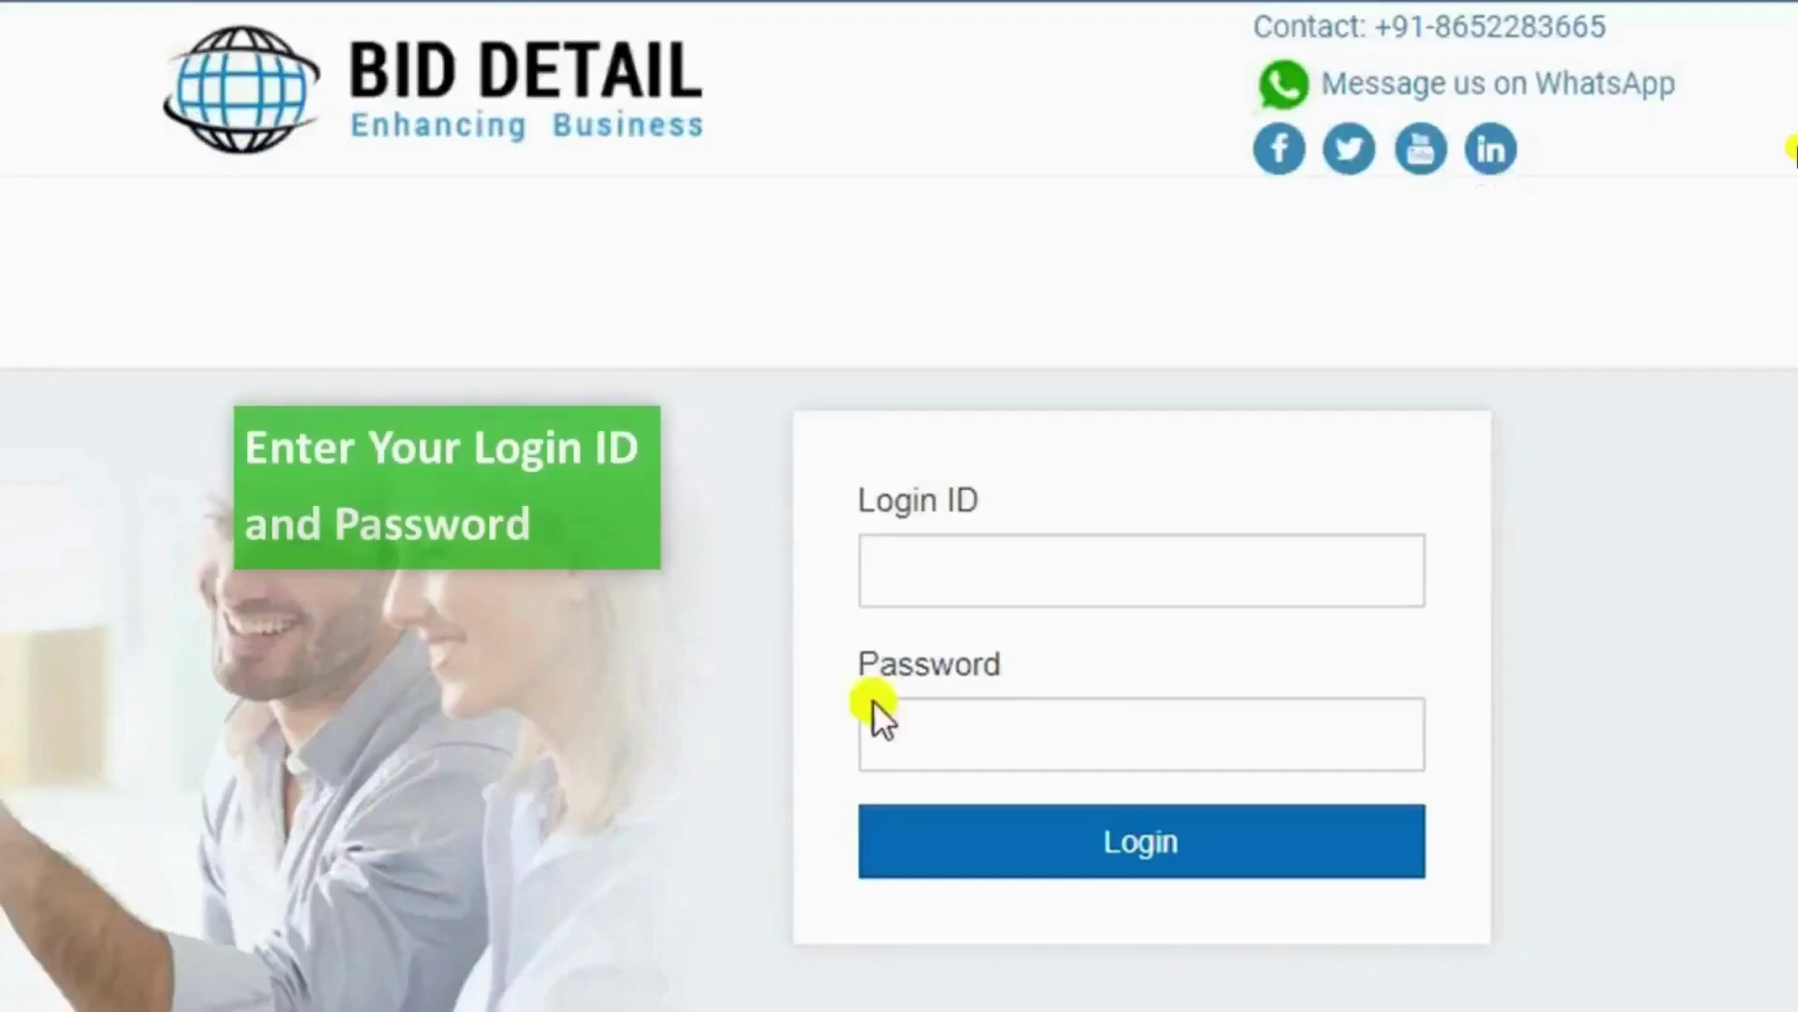
{"action": "left_click", "coordinate": [940, 550]}
{"action": "left_click", "coordinate": [1092, 727]}
{"action": "type", "text": "*********"}
{"action": "left_click", "coordinate": [1083, 855]}
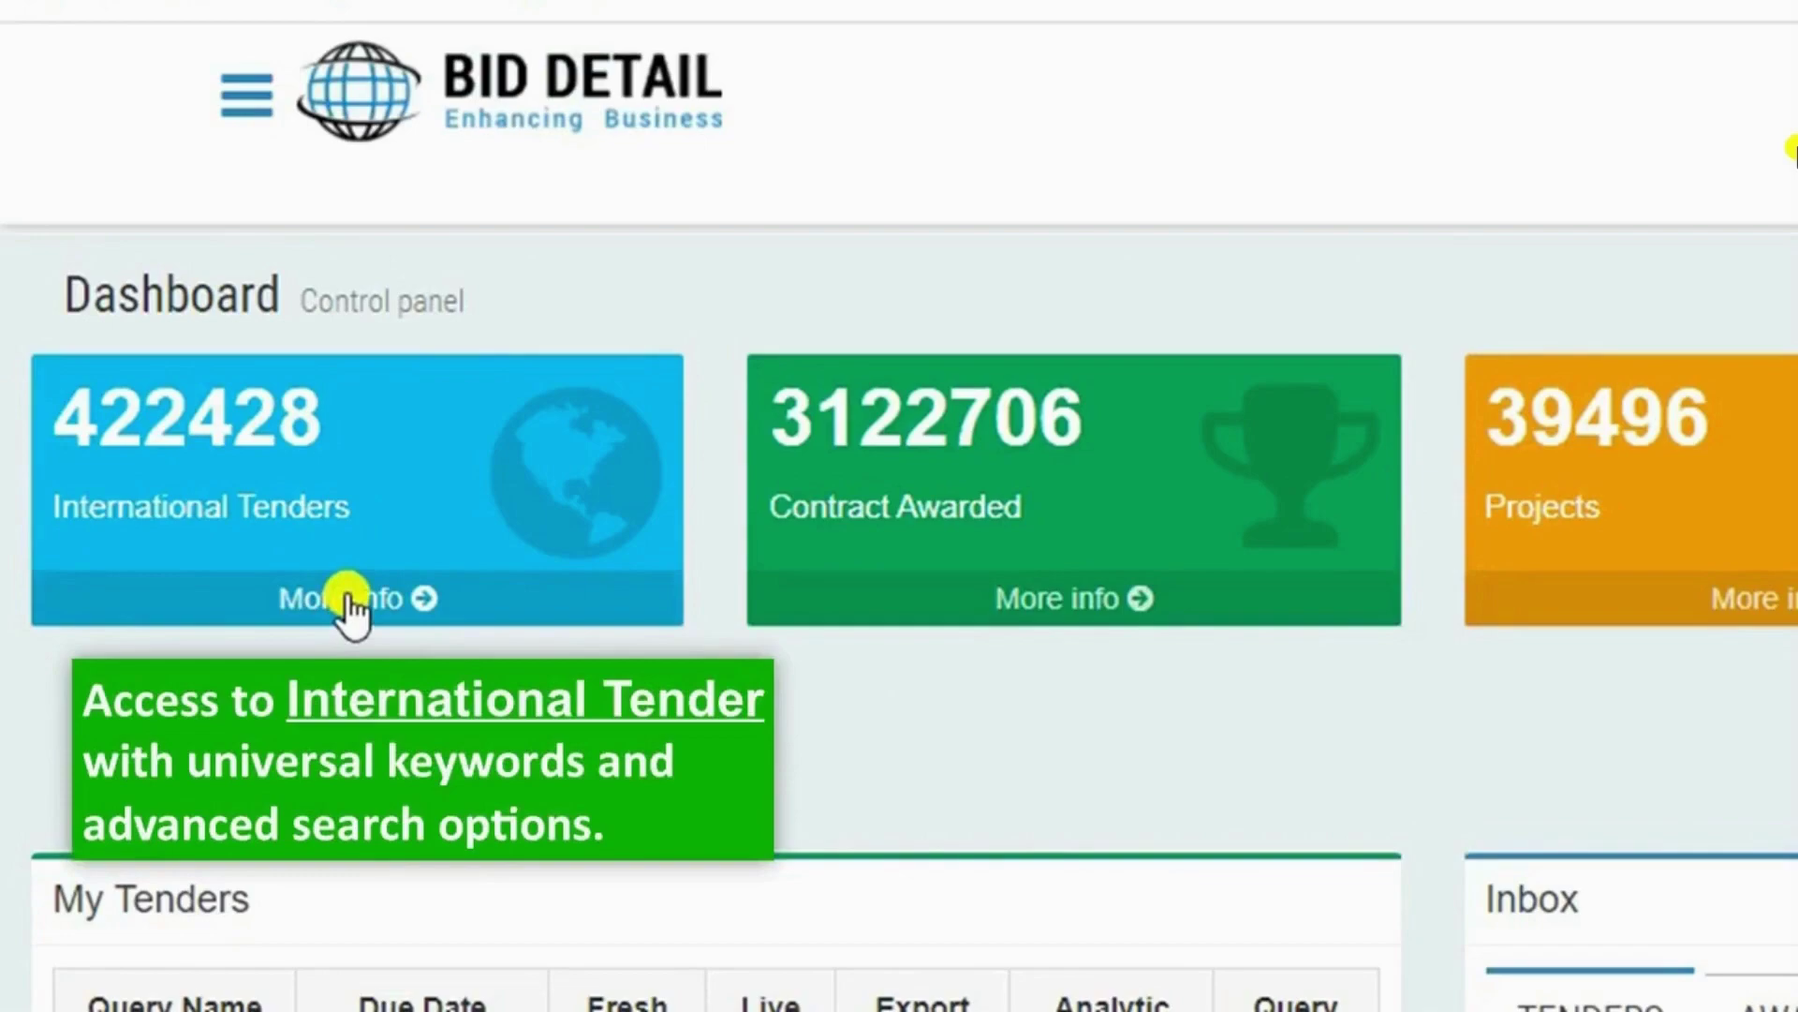
Open the International Tenders list and search for the keyword Construction
{"action": "left_click", "coordinate": [352, 602]}
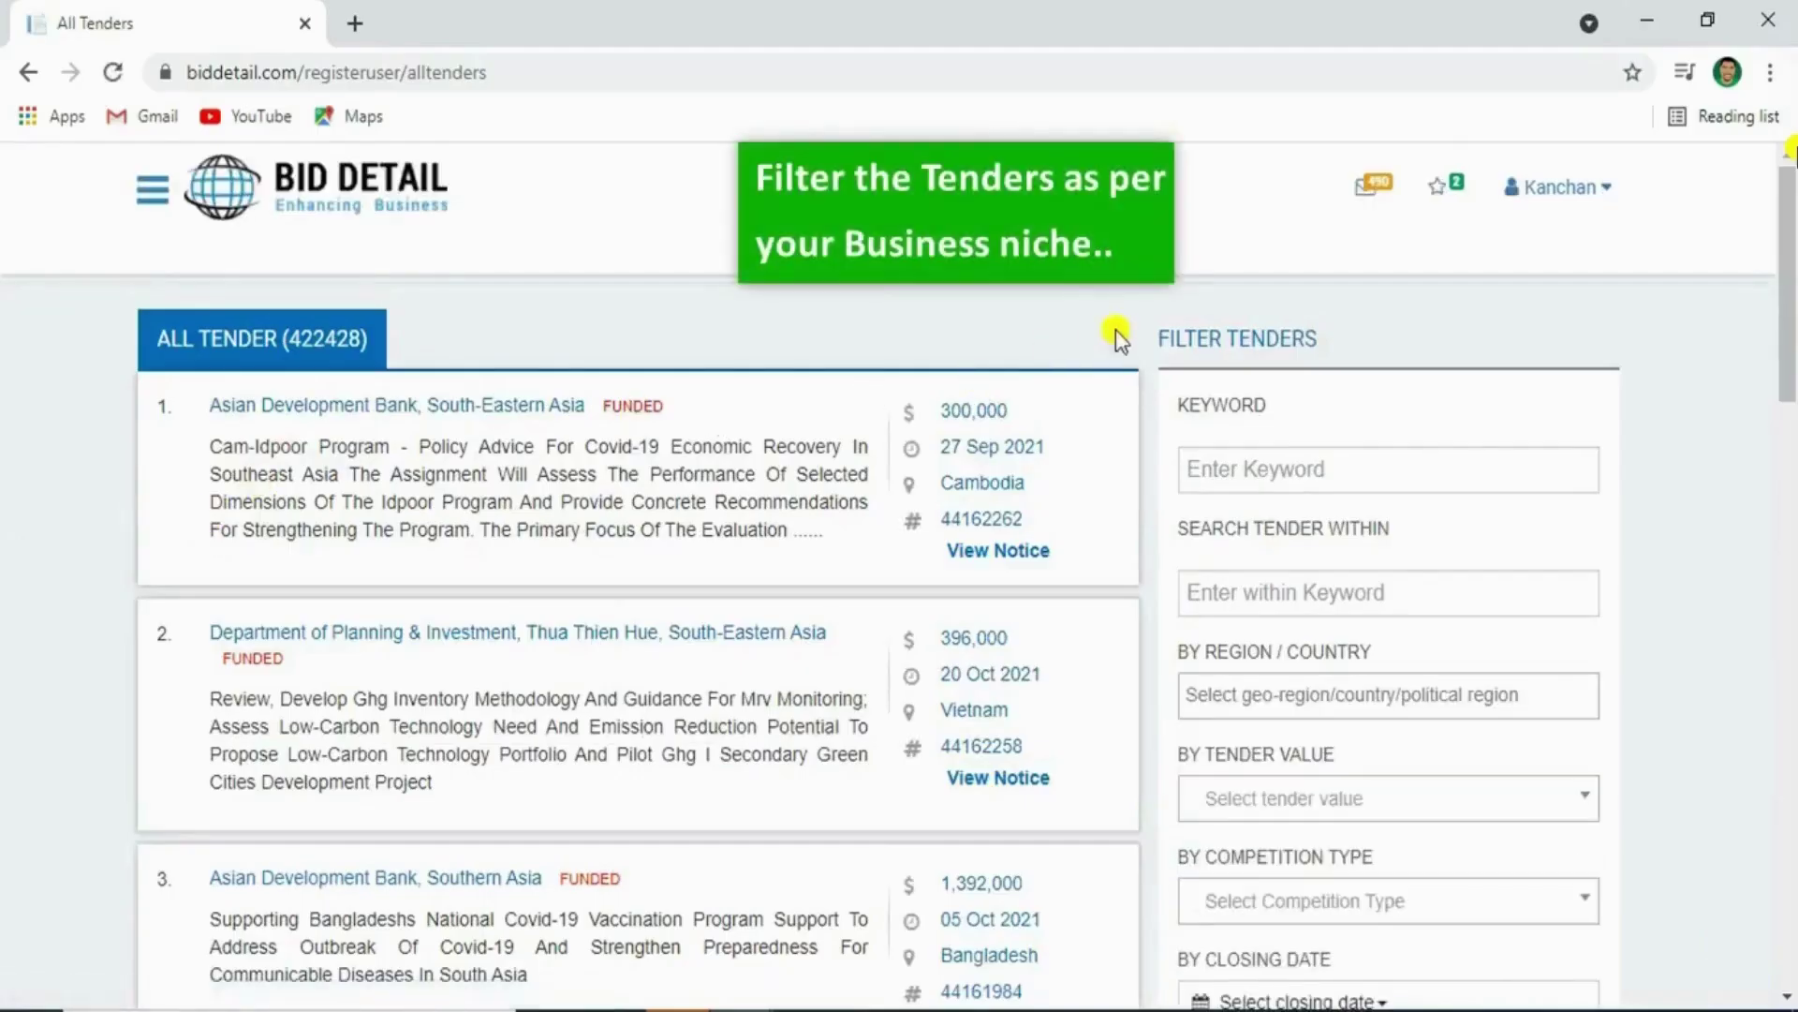
{"action": "triple_click", "coordinate": [1213, 338]}
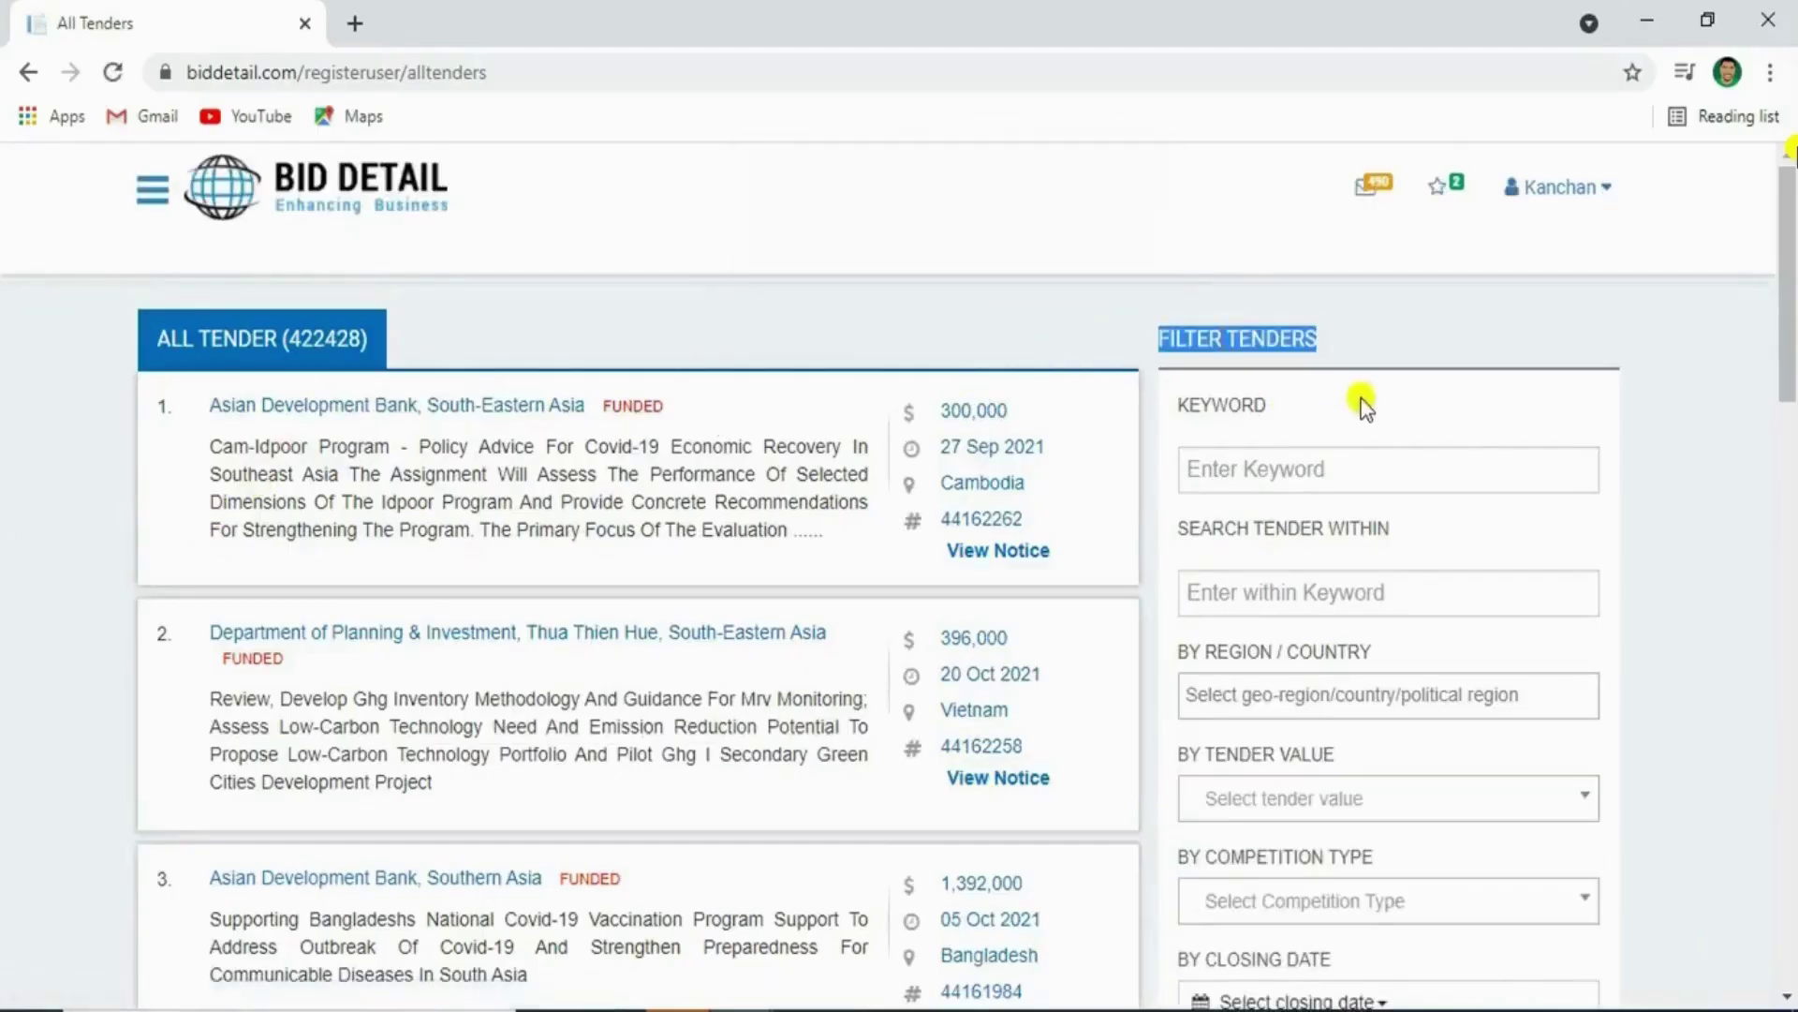
{"action": "left_click_drag", "start_coordinate": [1365, 401], "coordinate": [1253, 469]}
{"action": "left_click", "coordinate": [1249, 471]}
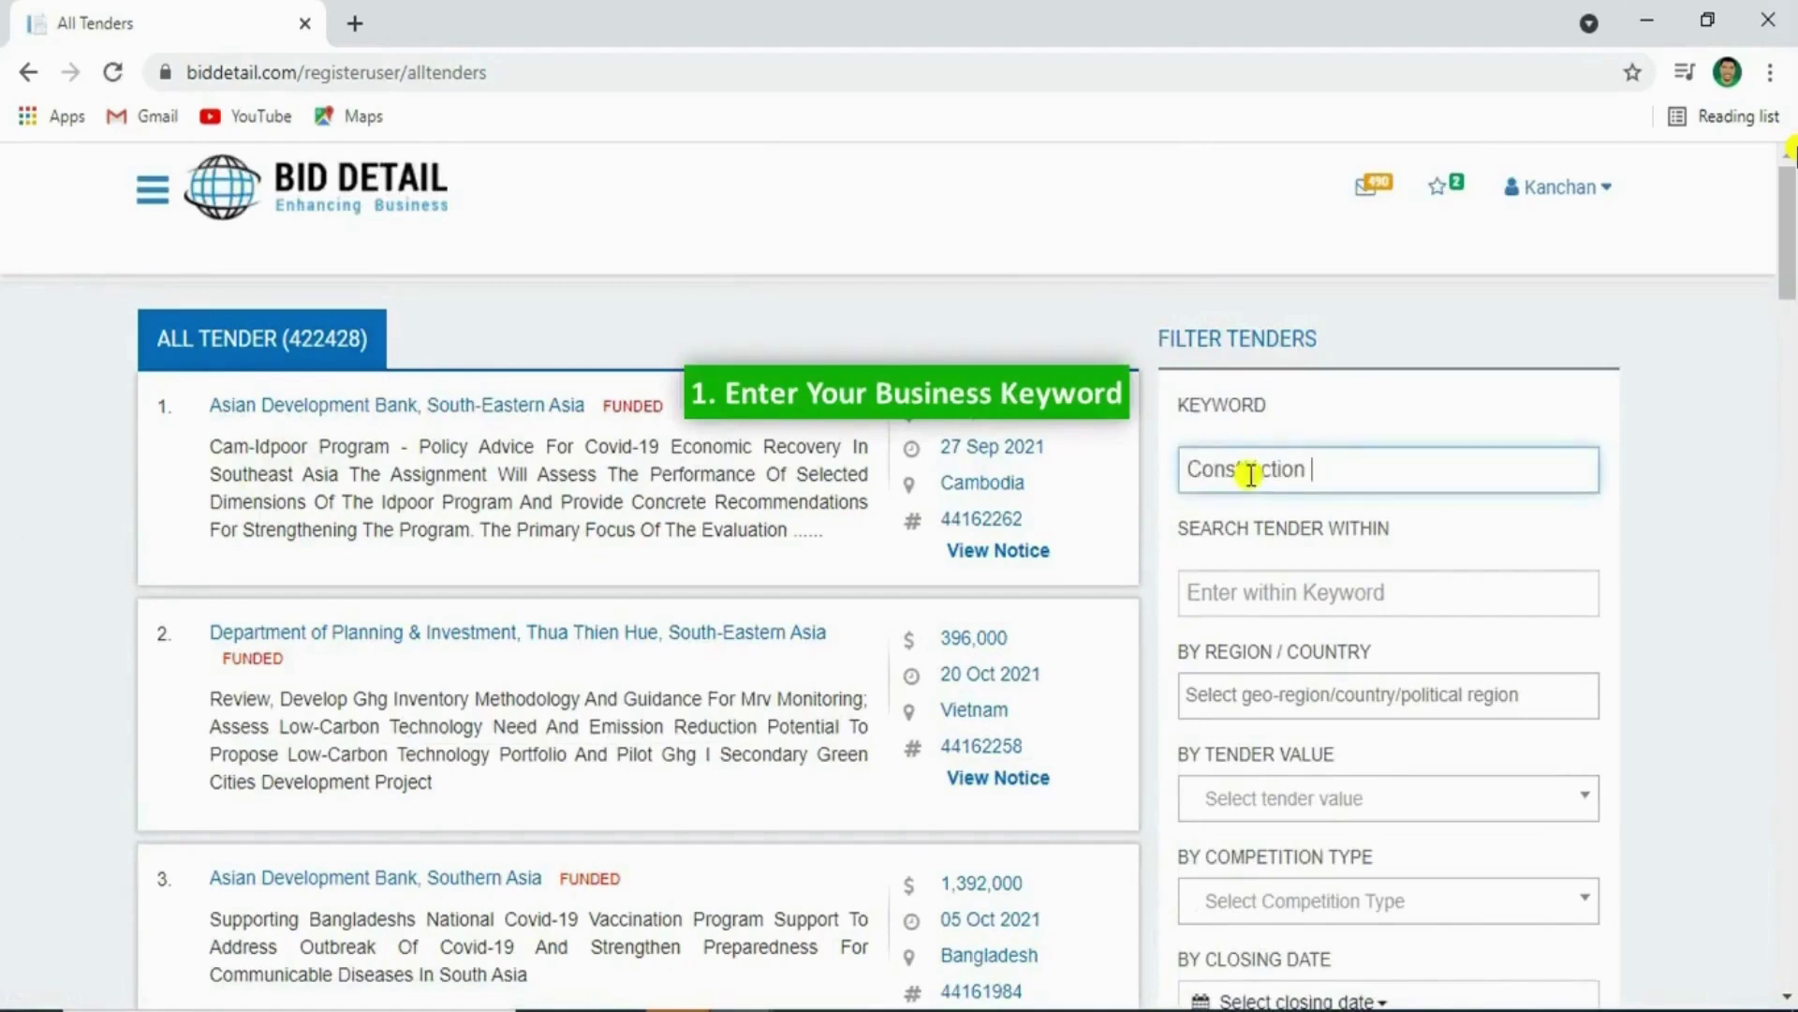
{"action": "key", "text": "Return"}
Narrow the Construction results to tenders that also match Road
{"action": "triple_click", "coordinate": [1215, 531]}
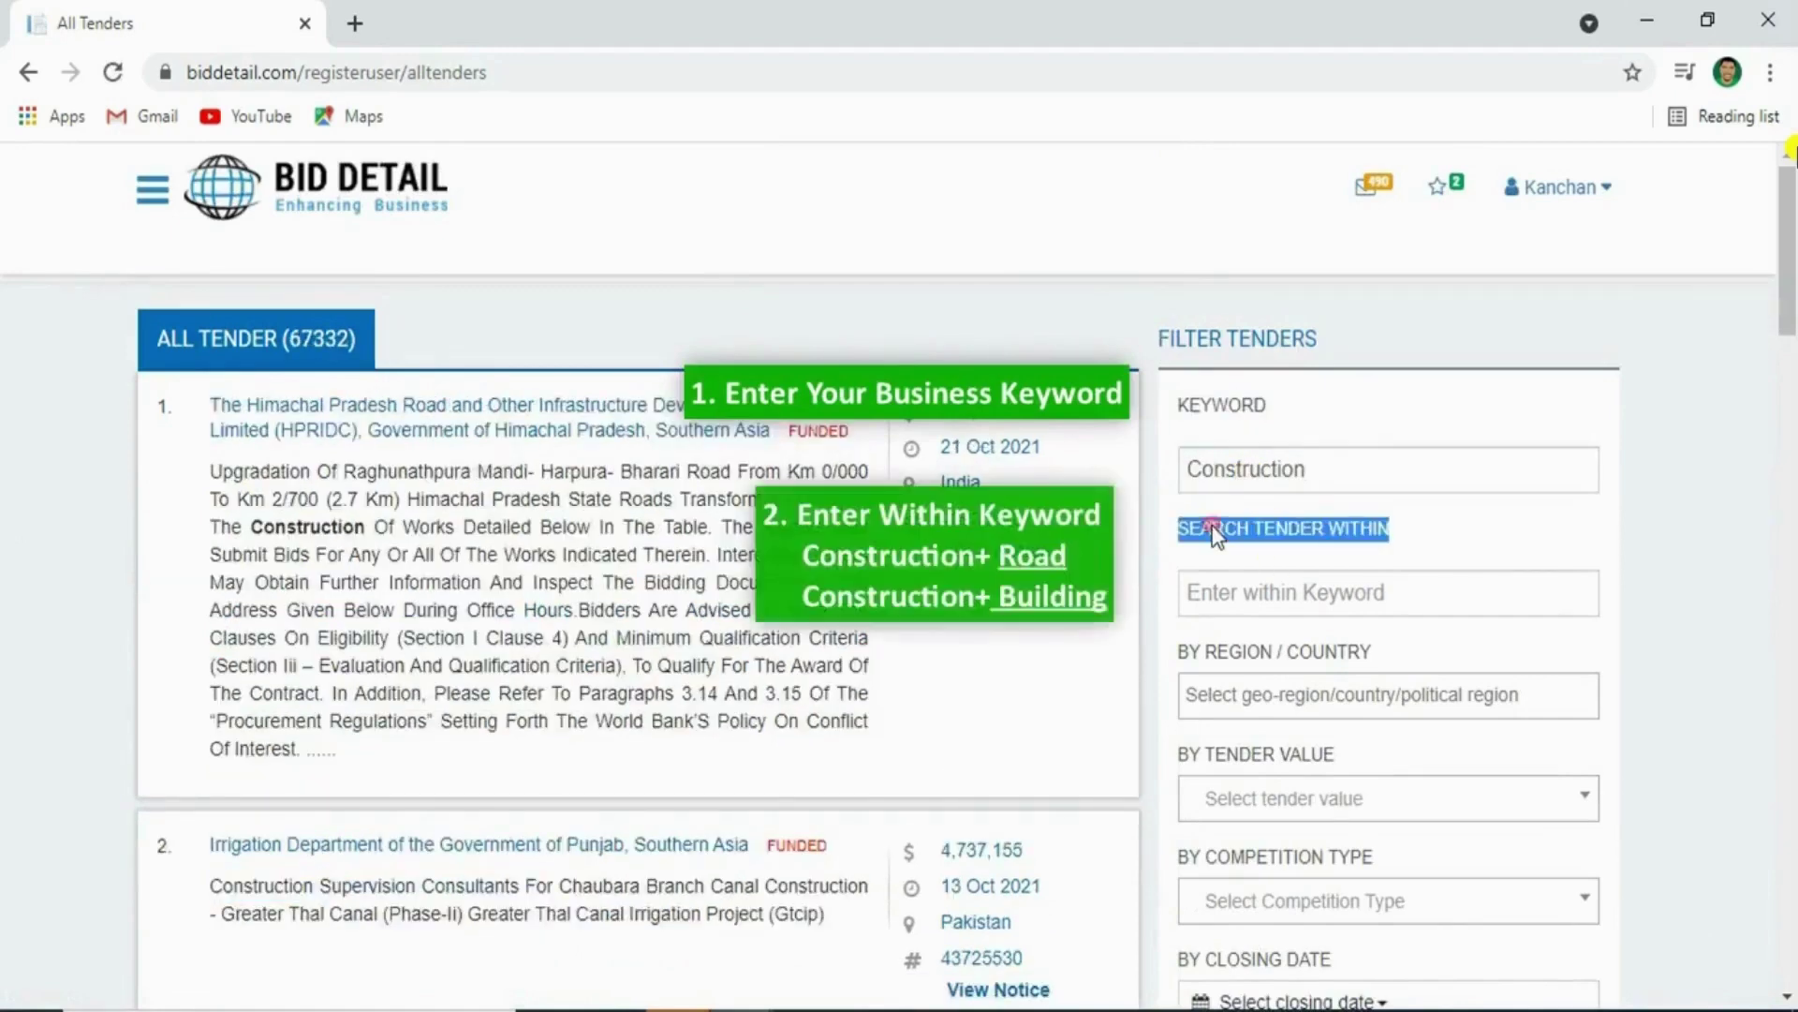
{"action": "left_click", "coordinate": [1302, 539]}
{"action": "left_click", "coordinate": [1259, 595]}
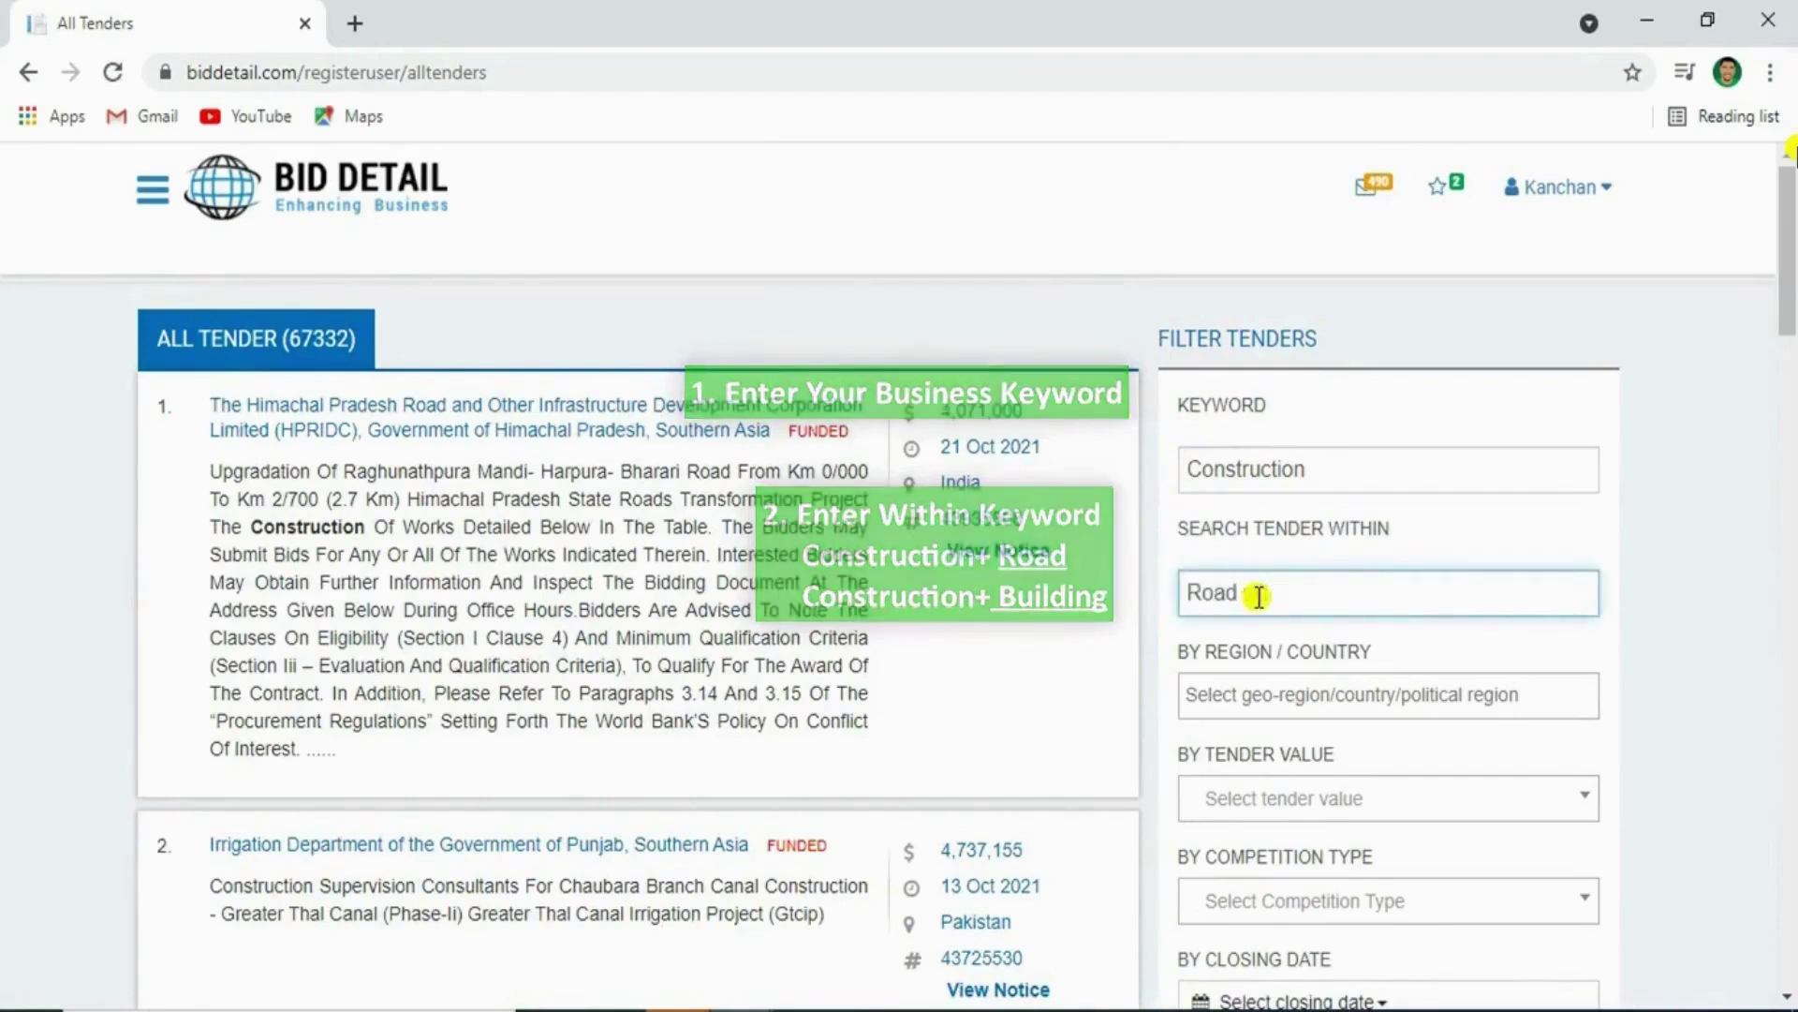
{"action": "scroll", "coordinate": [1227, 590], "scroll_direction": "down", "scroll_amount": 8}
{"action": "left_click", "coordinate": [1310, 546]}
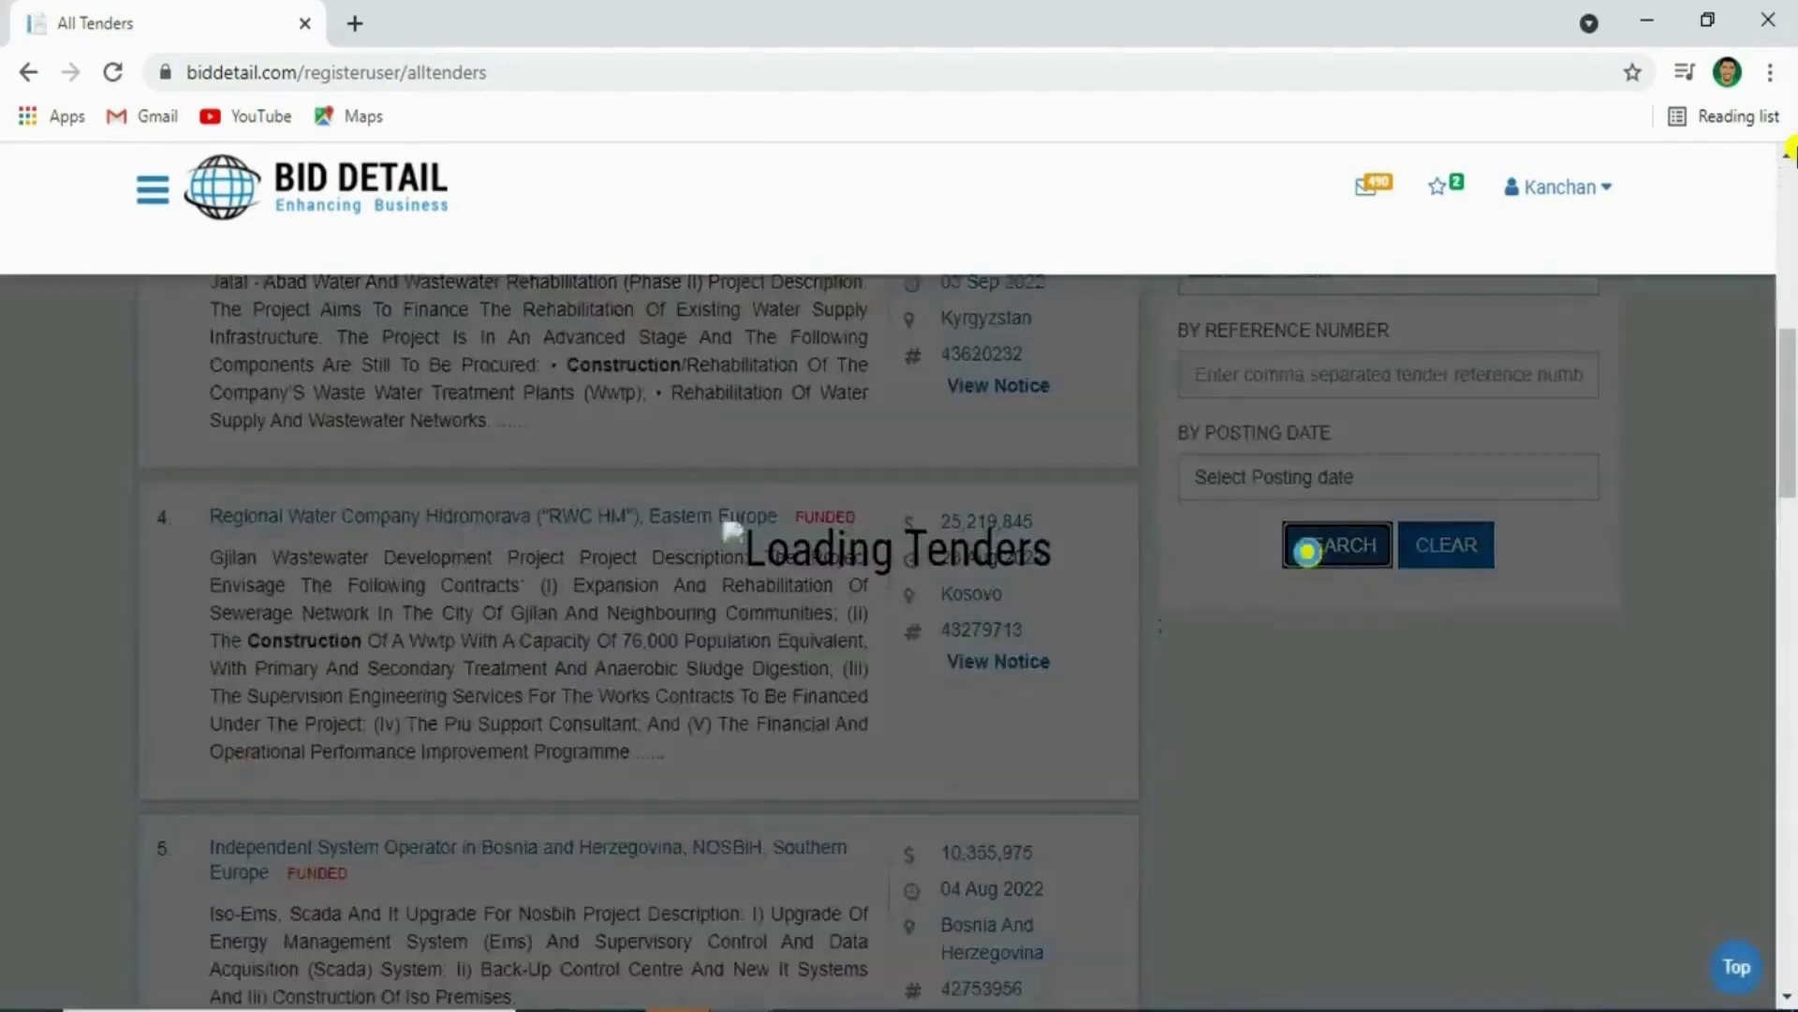
Clear all filters so the list shows every tender again
{"action": "scroll", "coordinate": [1309, 562], "scroll_direction": "up", "scroll_amount": 6}
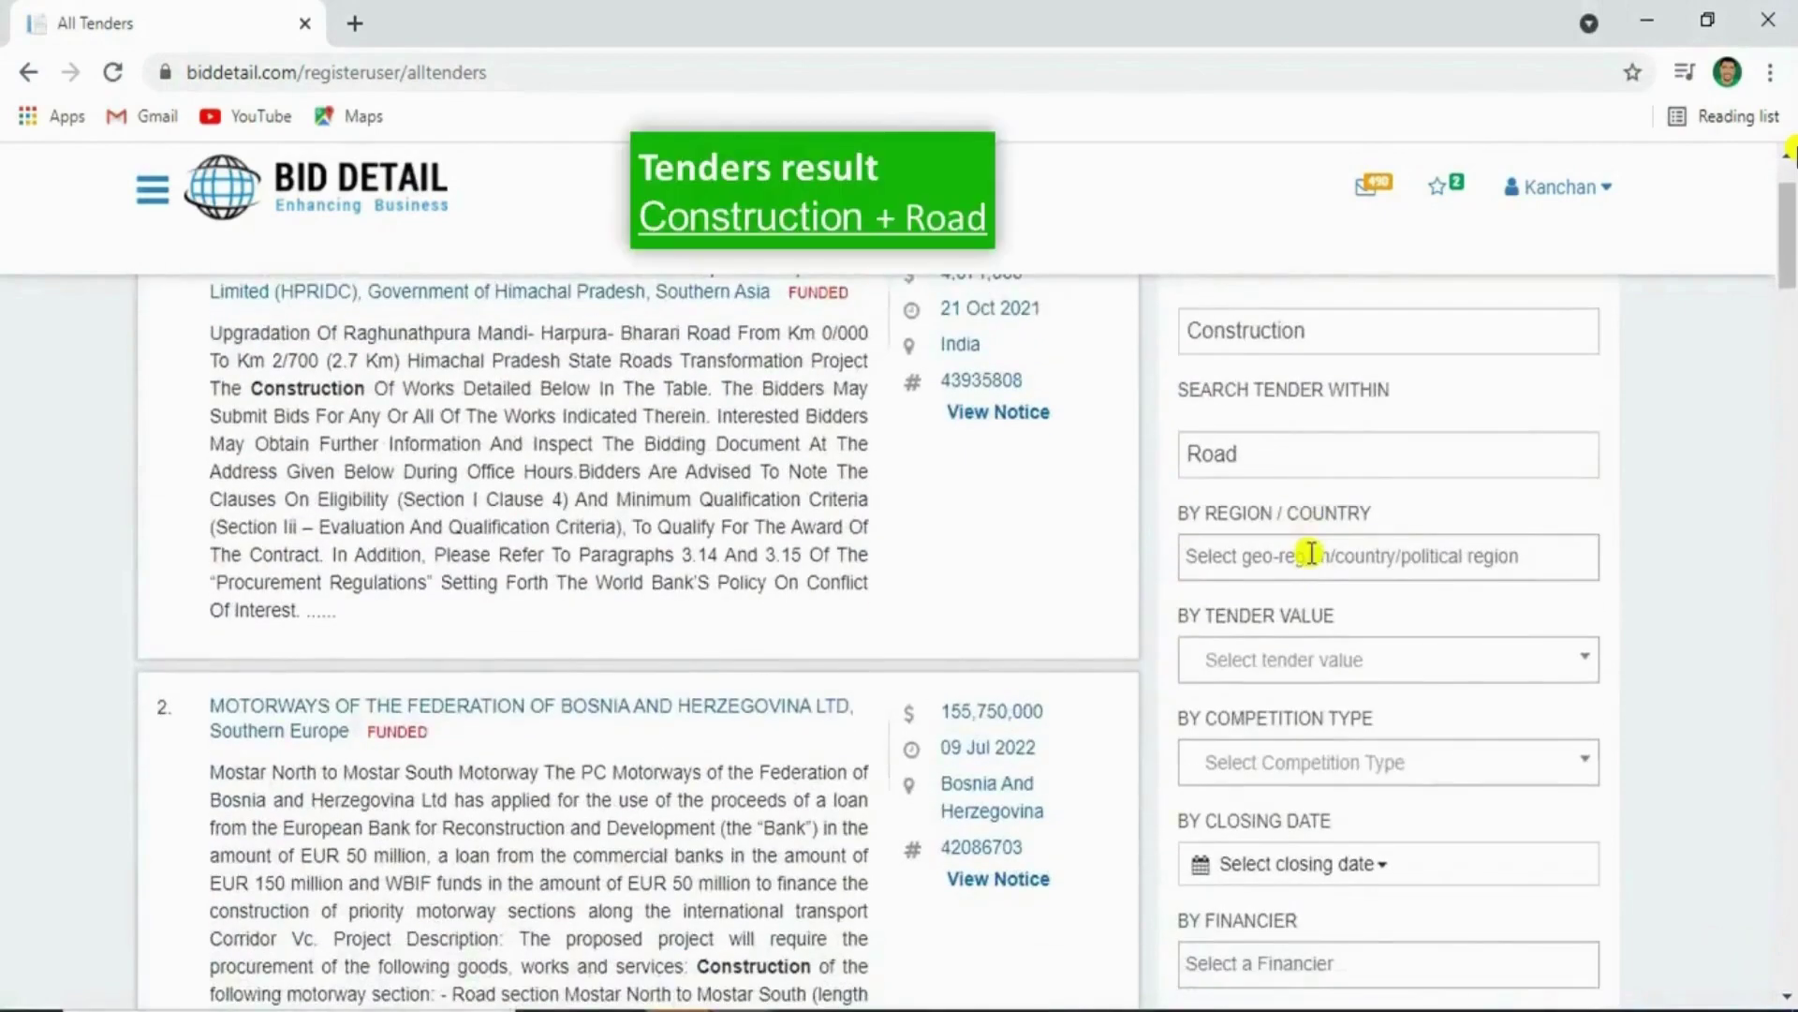
{"action": "scroll", "coordinate": [1218, 562], "scroll_direction": "up", "scroll_amount": 1}
{"action": "scroll", "coordinate": [1194, 590], "scroll_direction": "down", "scroll_amount": 5}
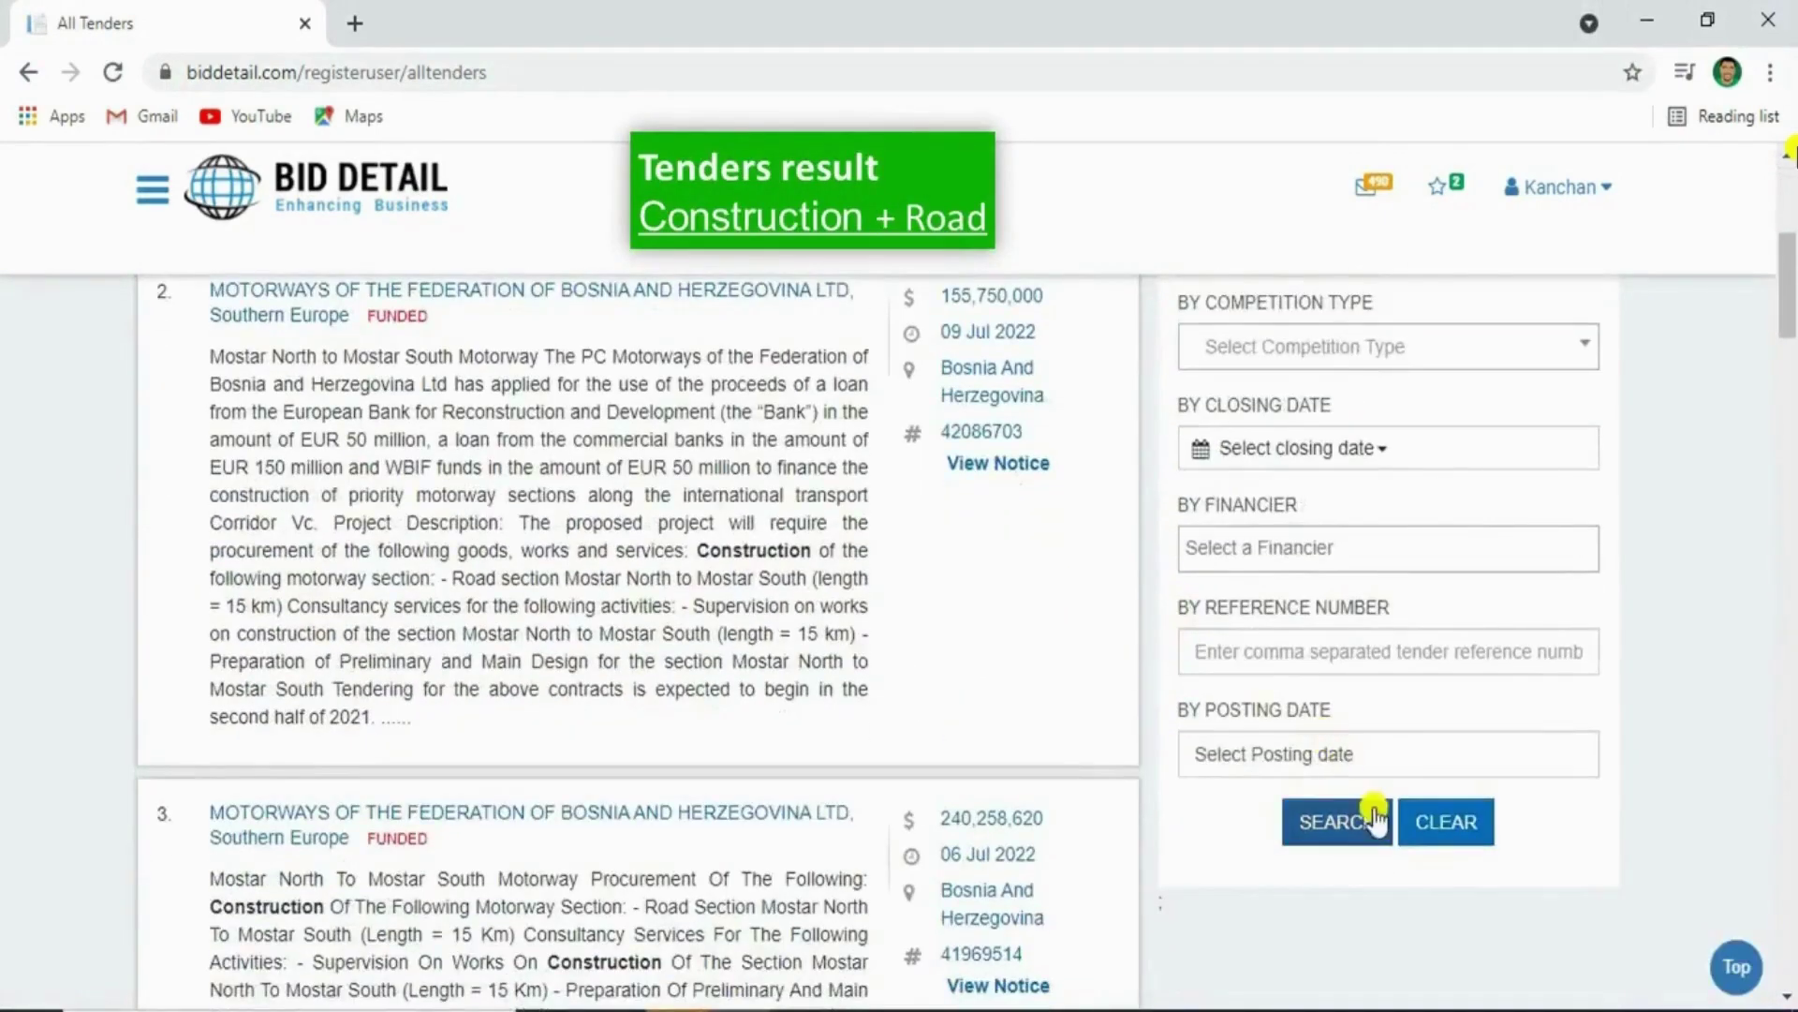
{"action": "left_click", "coordinate": [1442, 822]}
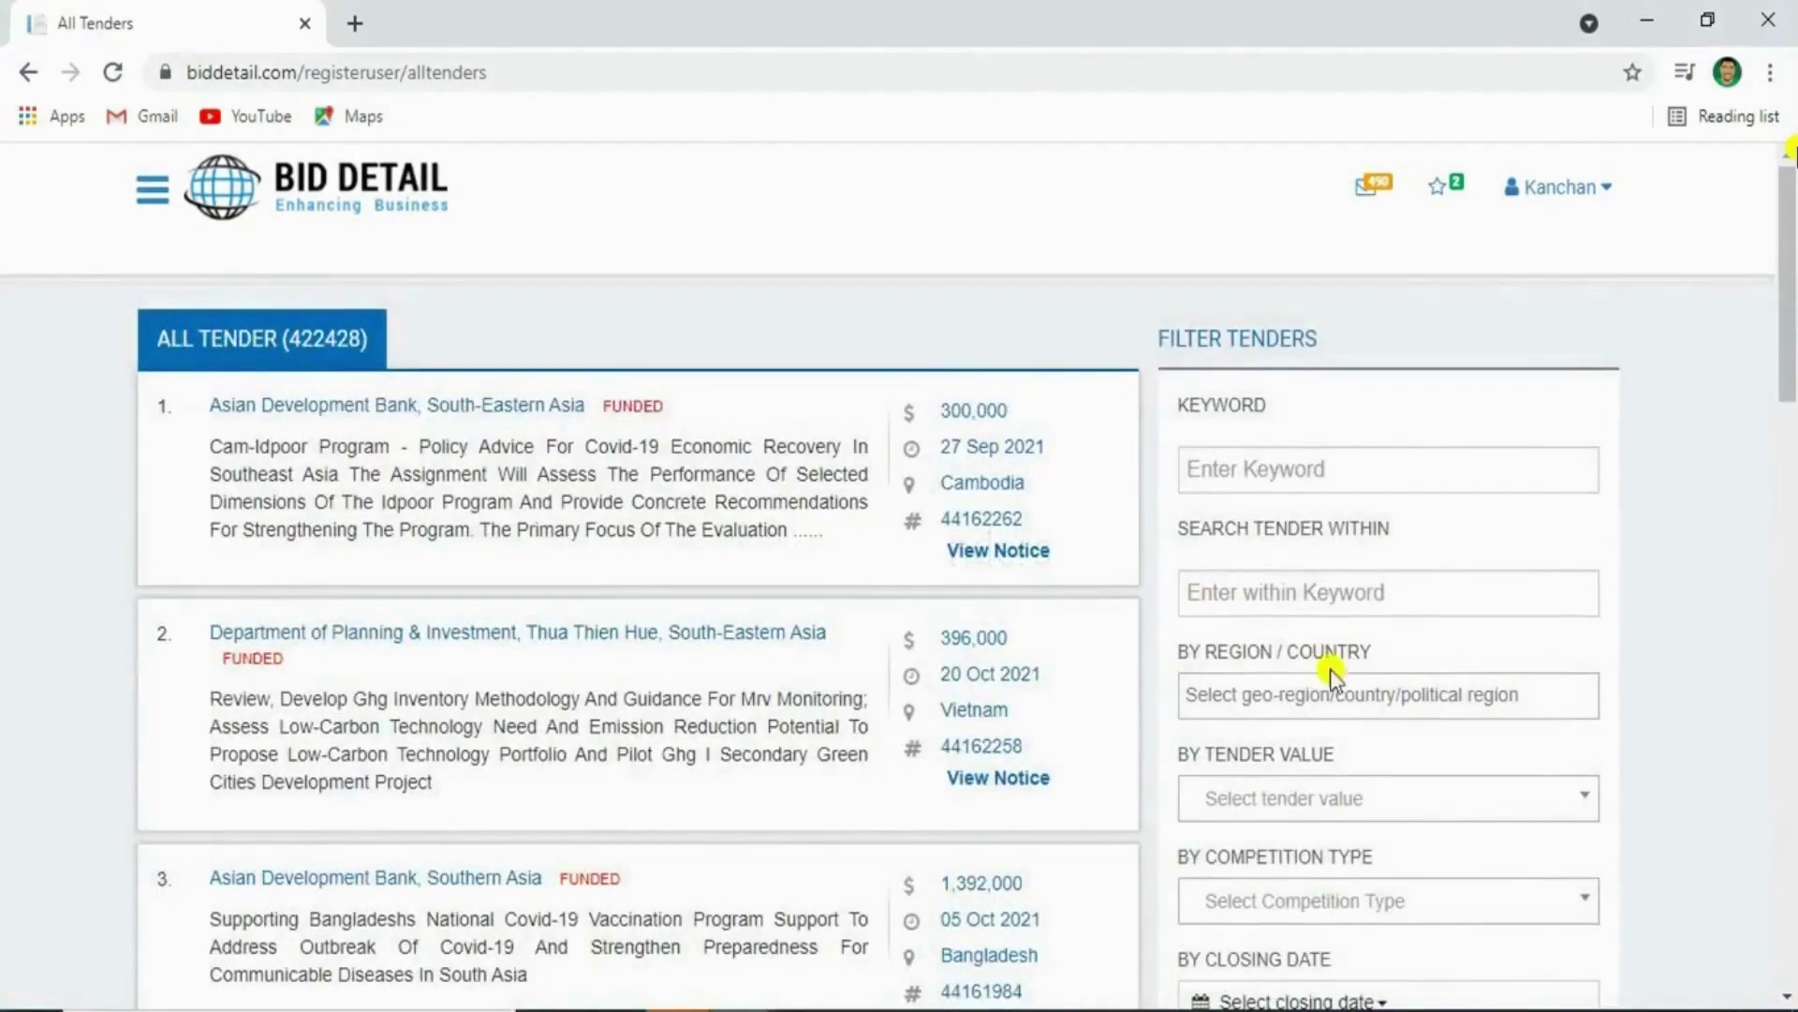
Add United Arab Emirates and United Kingdom to the region/country filter
{"action": "triple_click", "coordinate": [1300, 662]}
{"action": "left_click", "coordinate": [1290, 695]}
{"action": "scroll", "coordinate": [1290, 656], "scroll_direction": "down", "scroll_amount": 1}
{"action": "type", "text": "uni"}
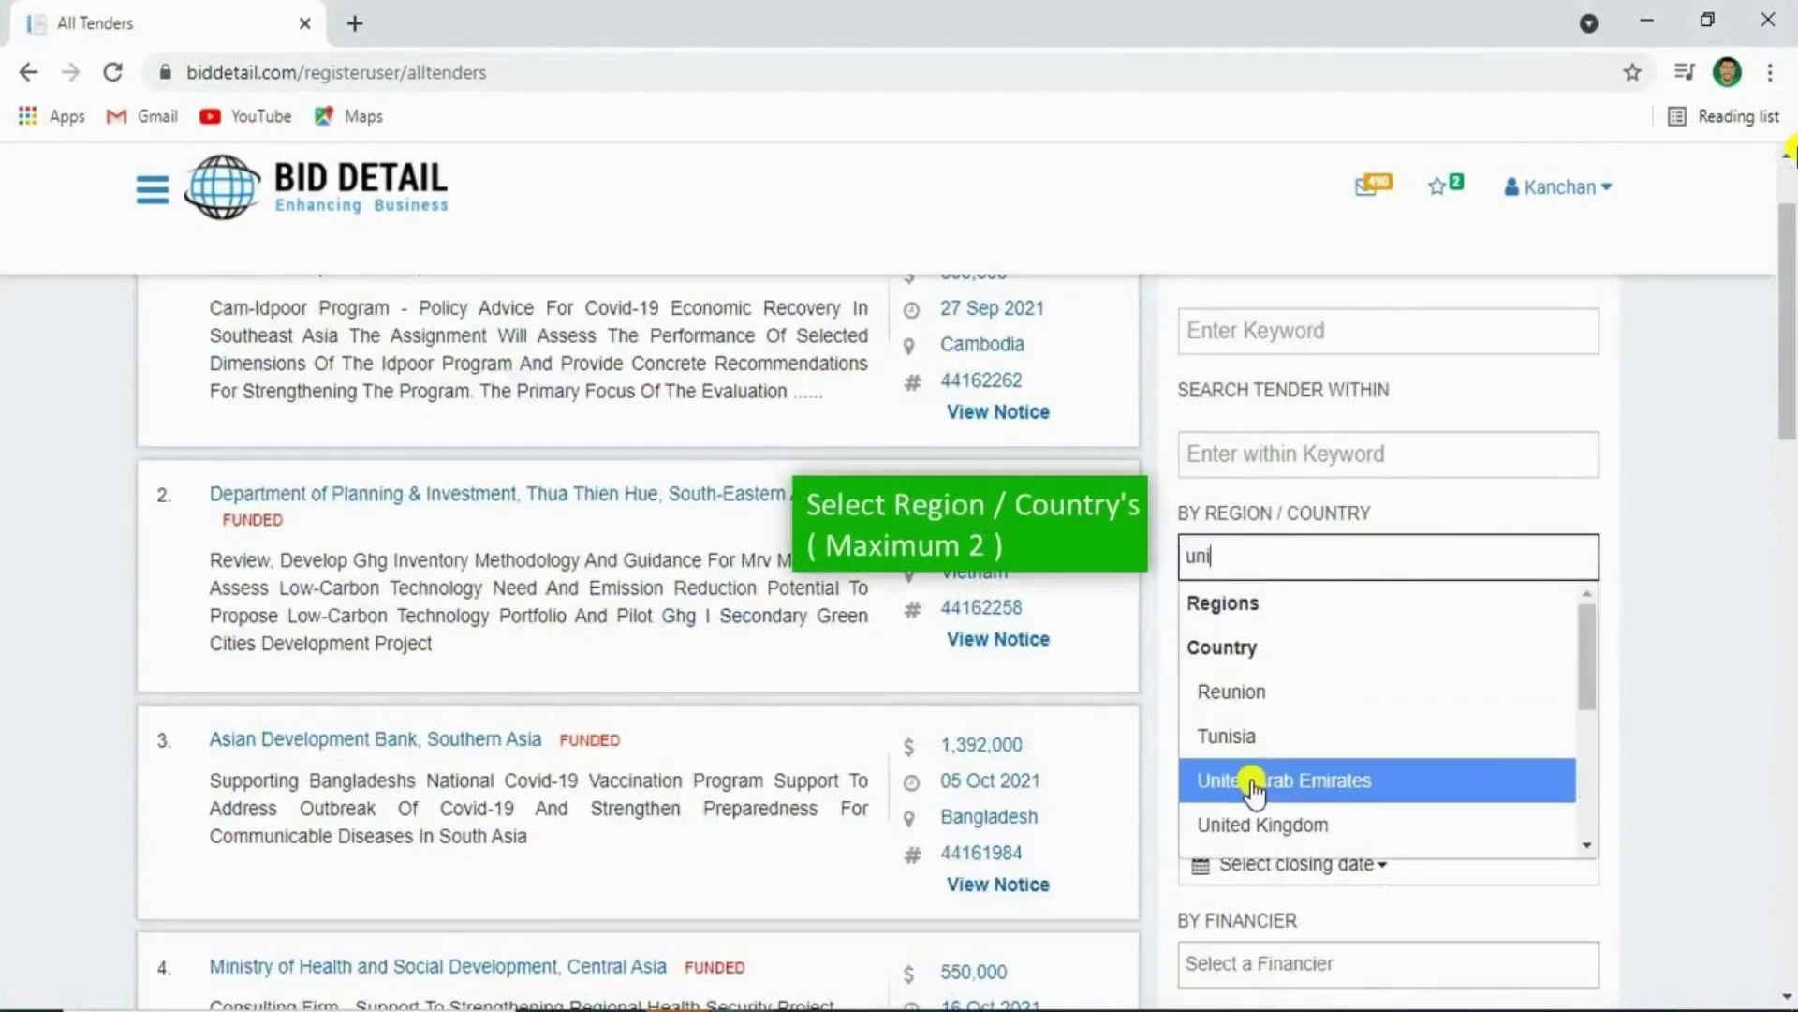
{"action": "left_click", "coordinate": [1254, 781]}
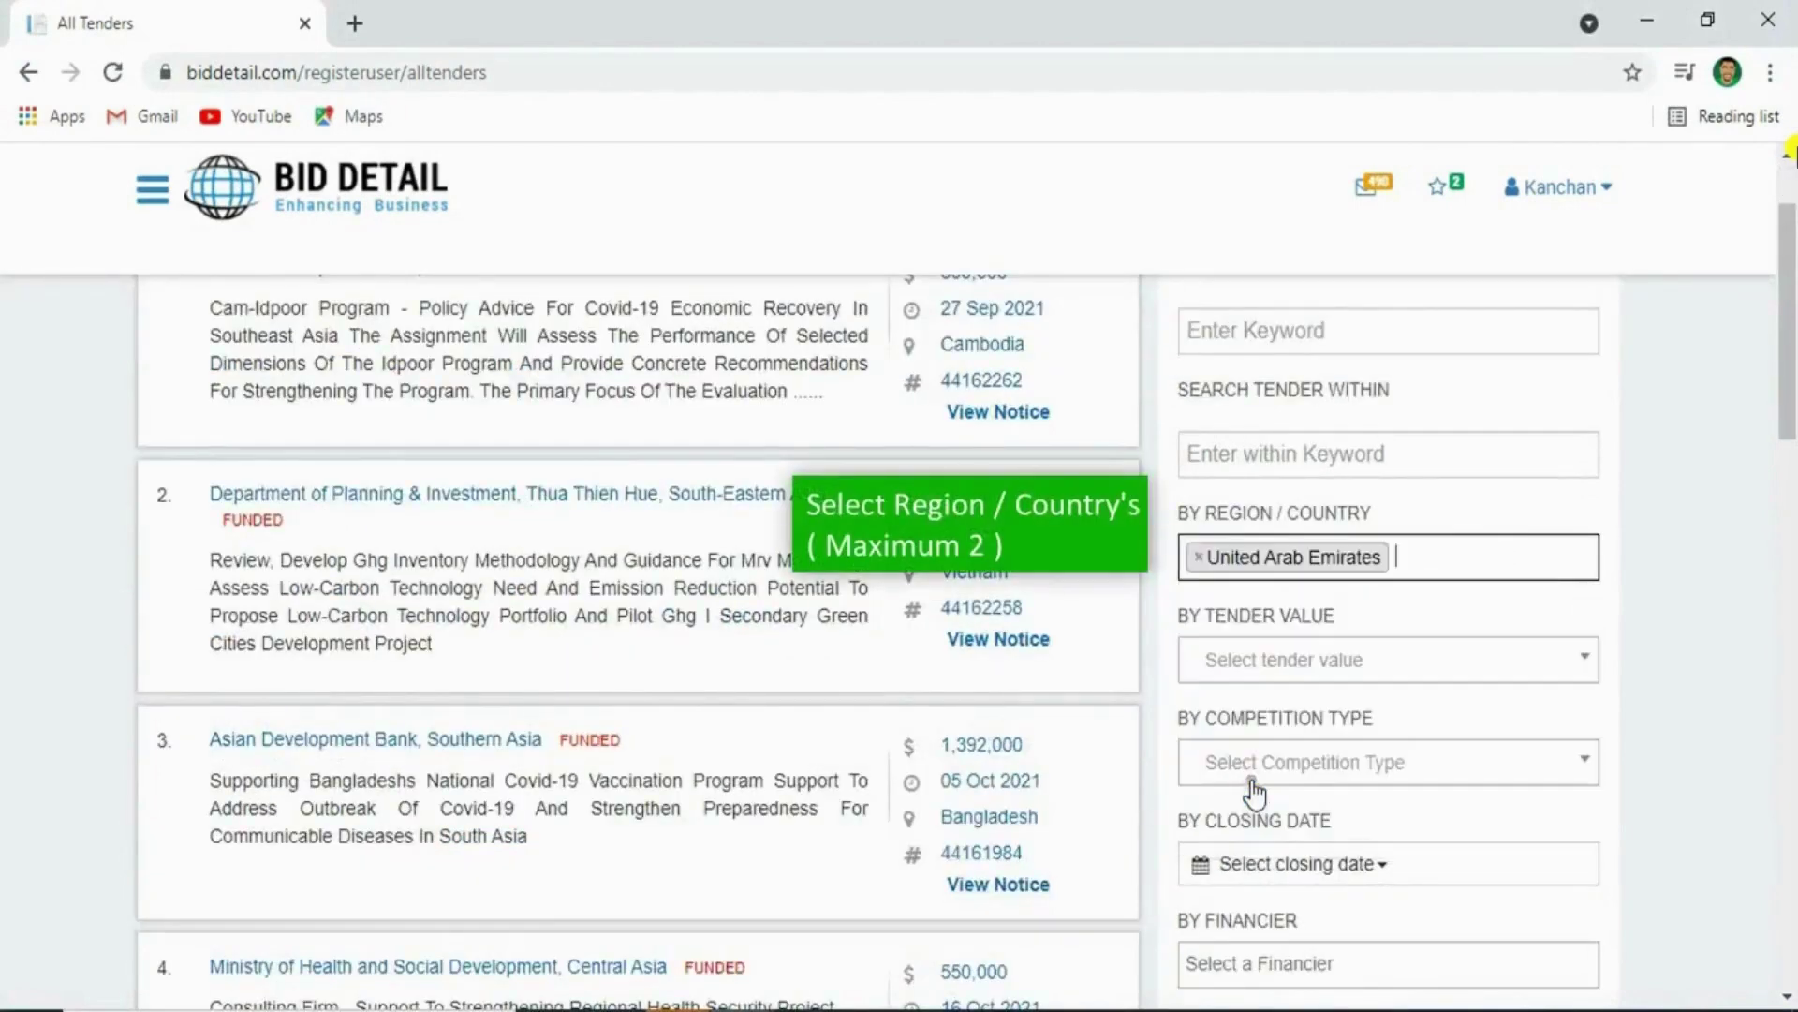
{"action": "type", "text": "uni"}
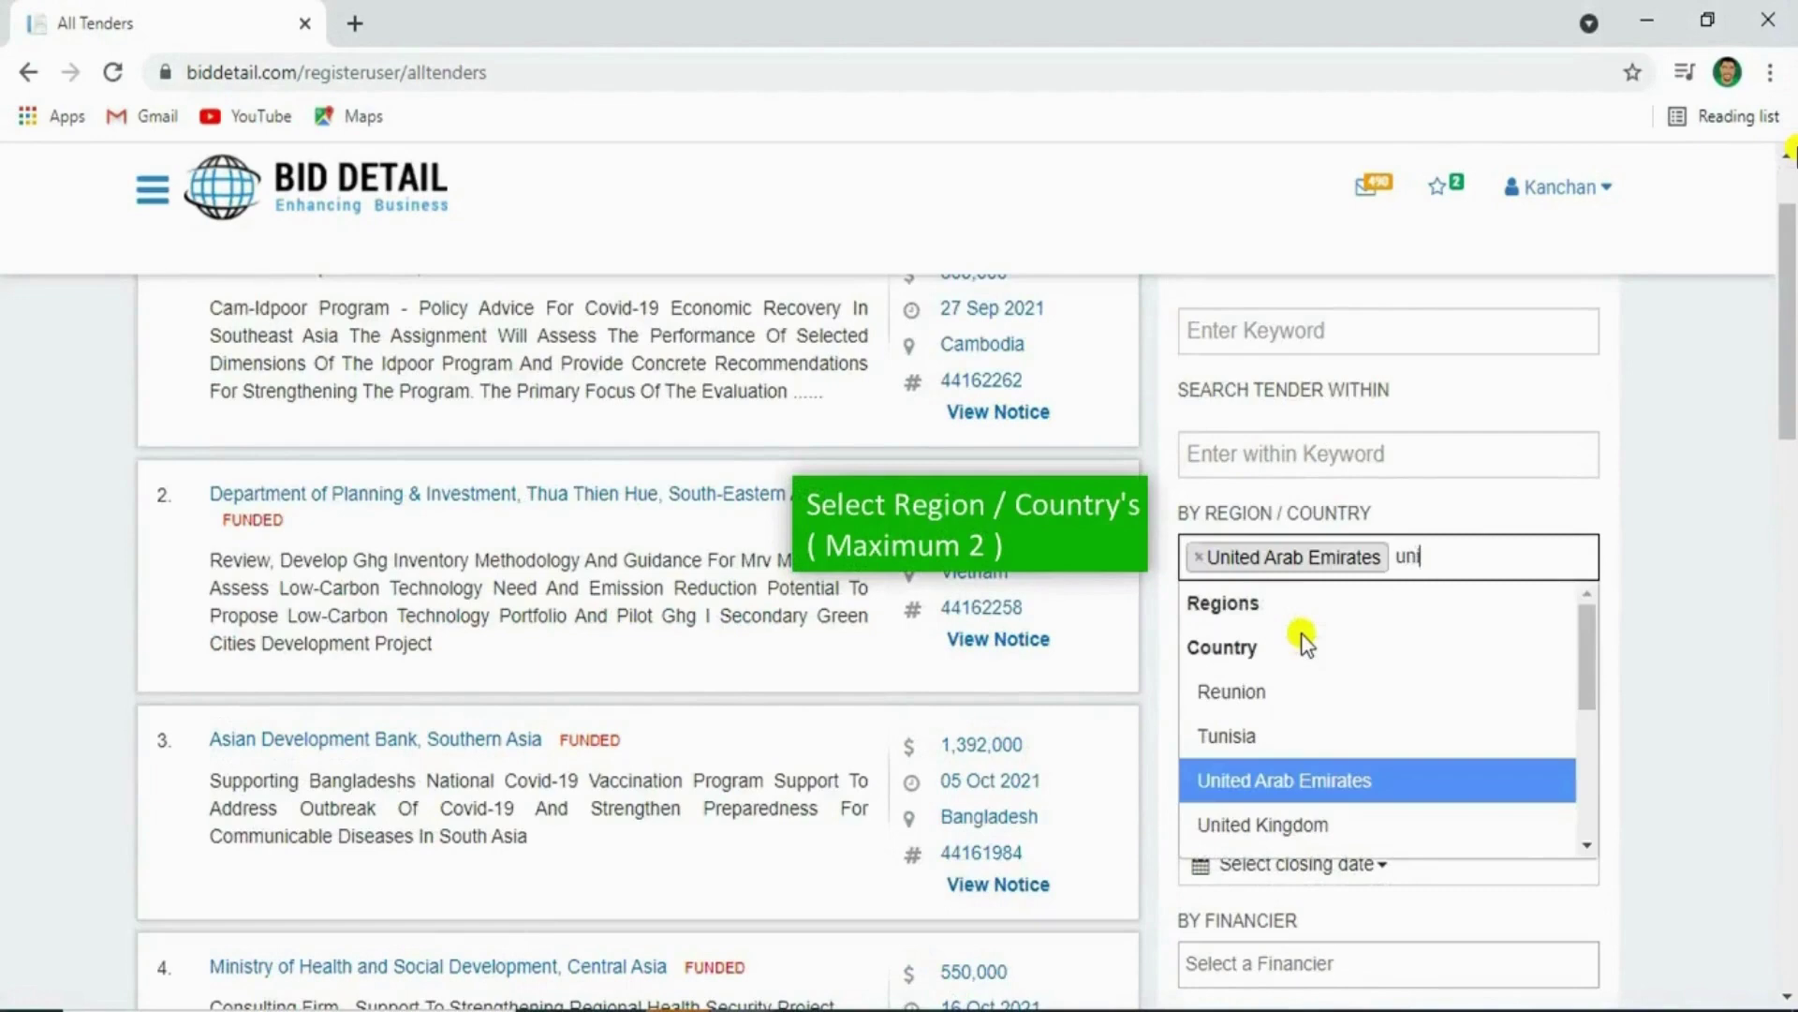
{"action": "left_click", "coordinate": [1302, 825]}
Look over the Tender Value and Competition Type (NCB, ICB) options without choosing any
{"action": "triple_click", "coordinate": [1305, 614]}
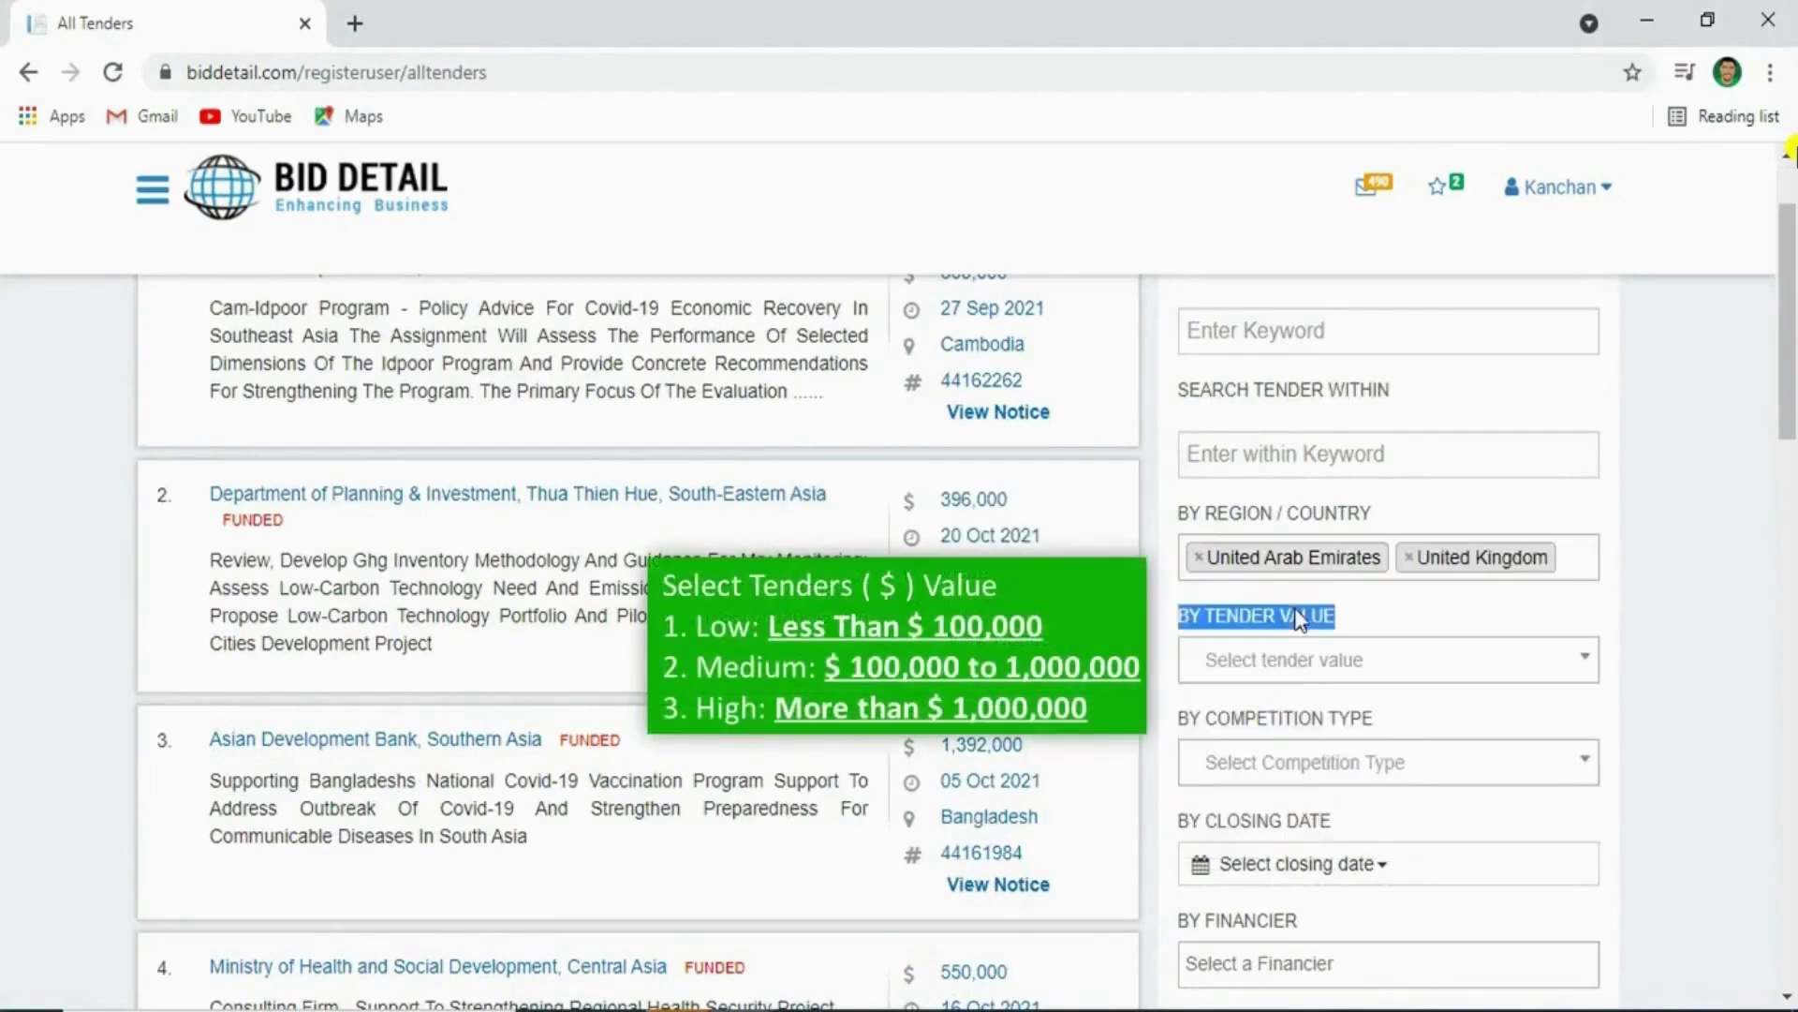
{"action": "left_click", "coordinate": [1309, 665]}
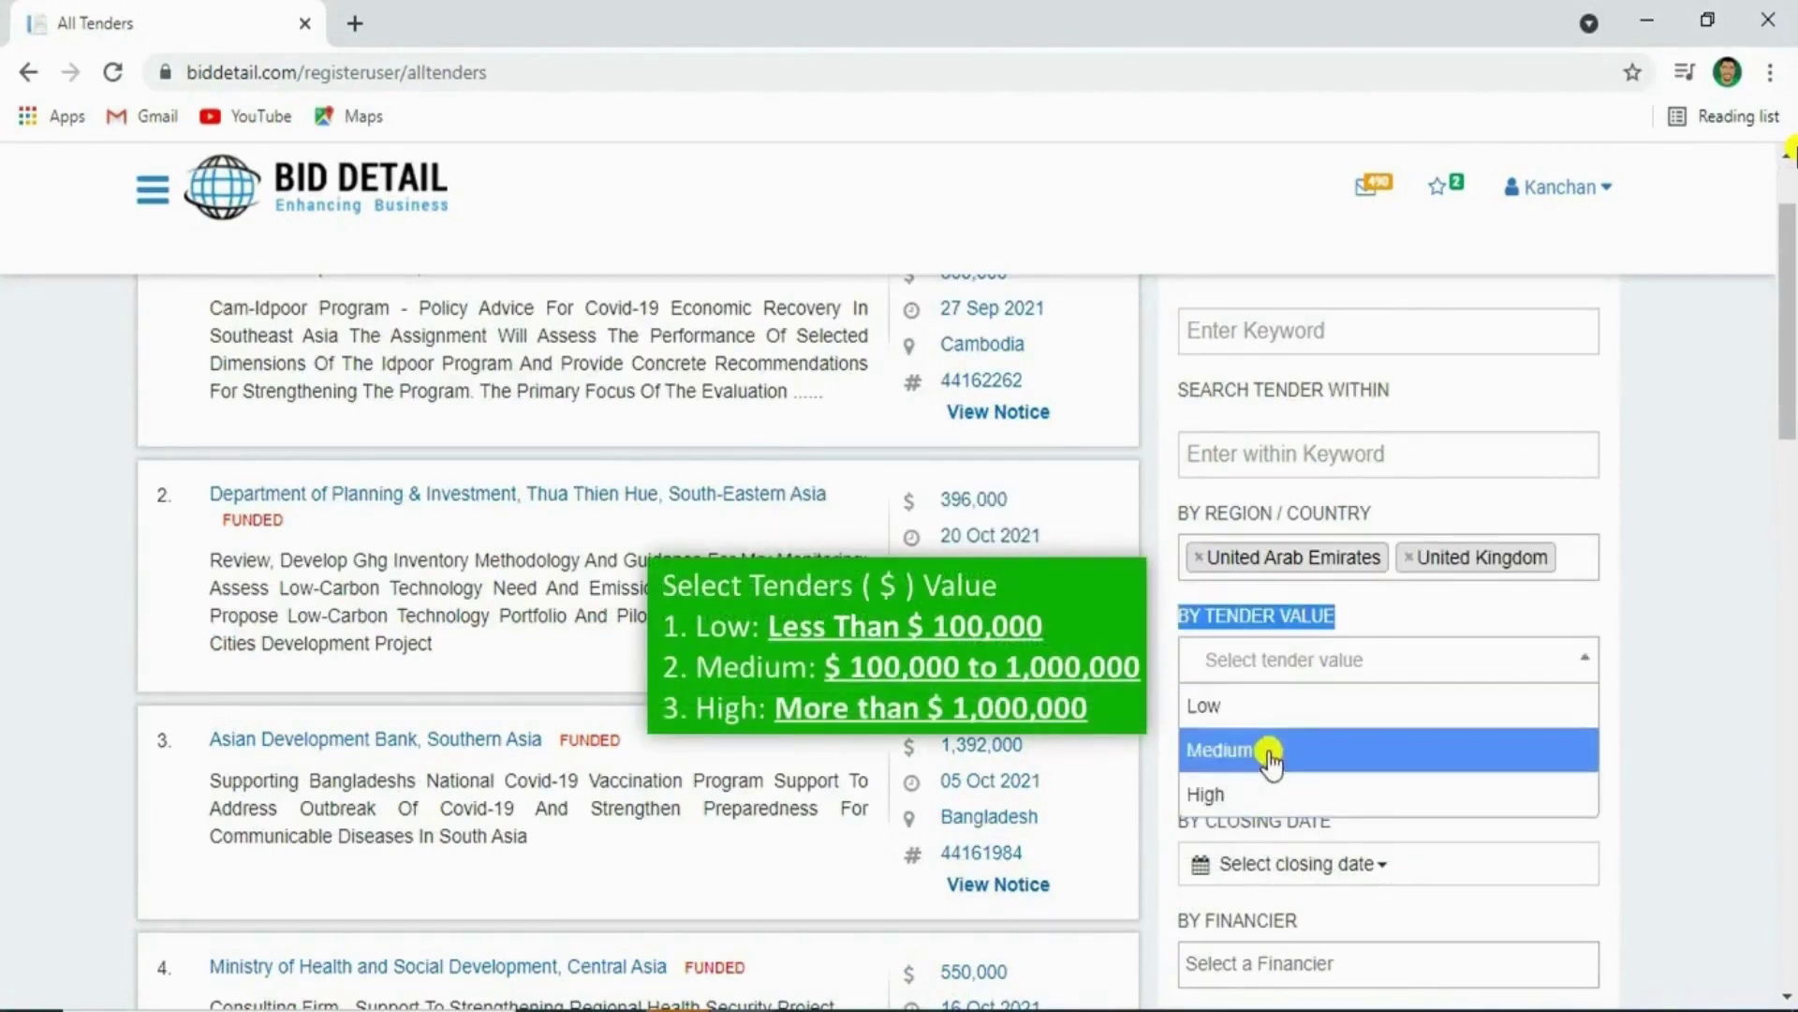
{"action": "left_click", "coordinate": [1352, 615]}
{"action": "scroll", "coordinate": [1356, 610], "scroll_direction": "down", "scroll_amount": 3}
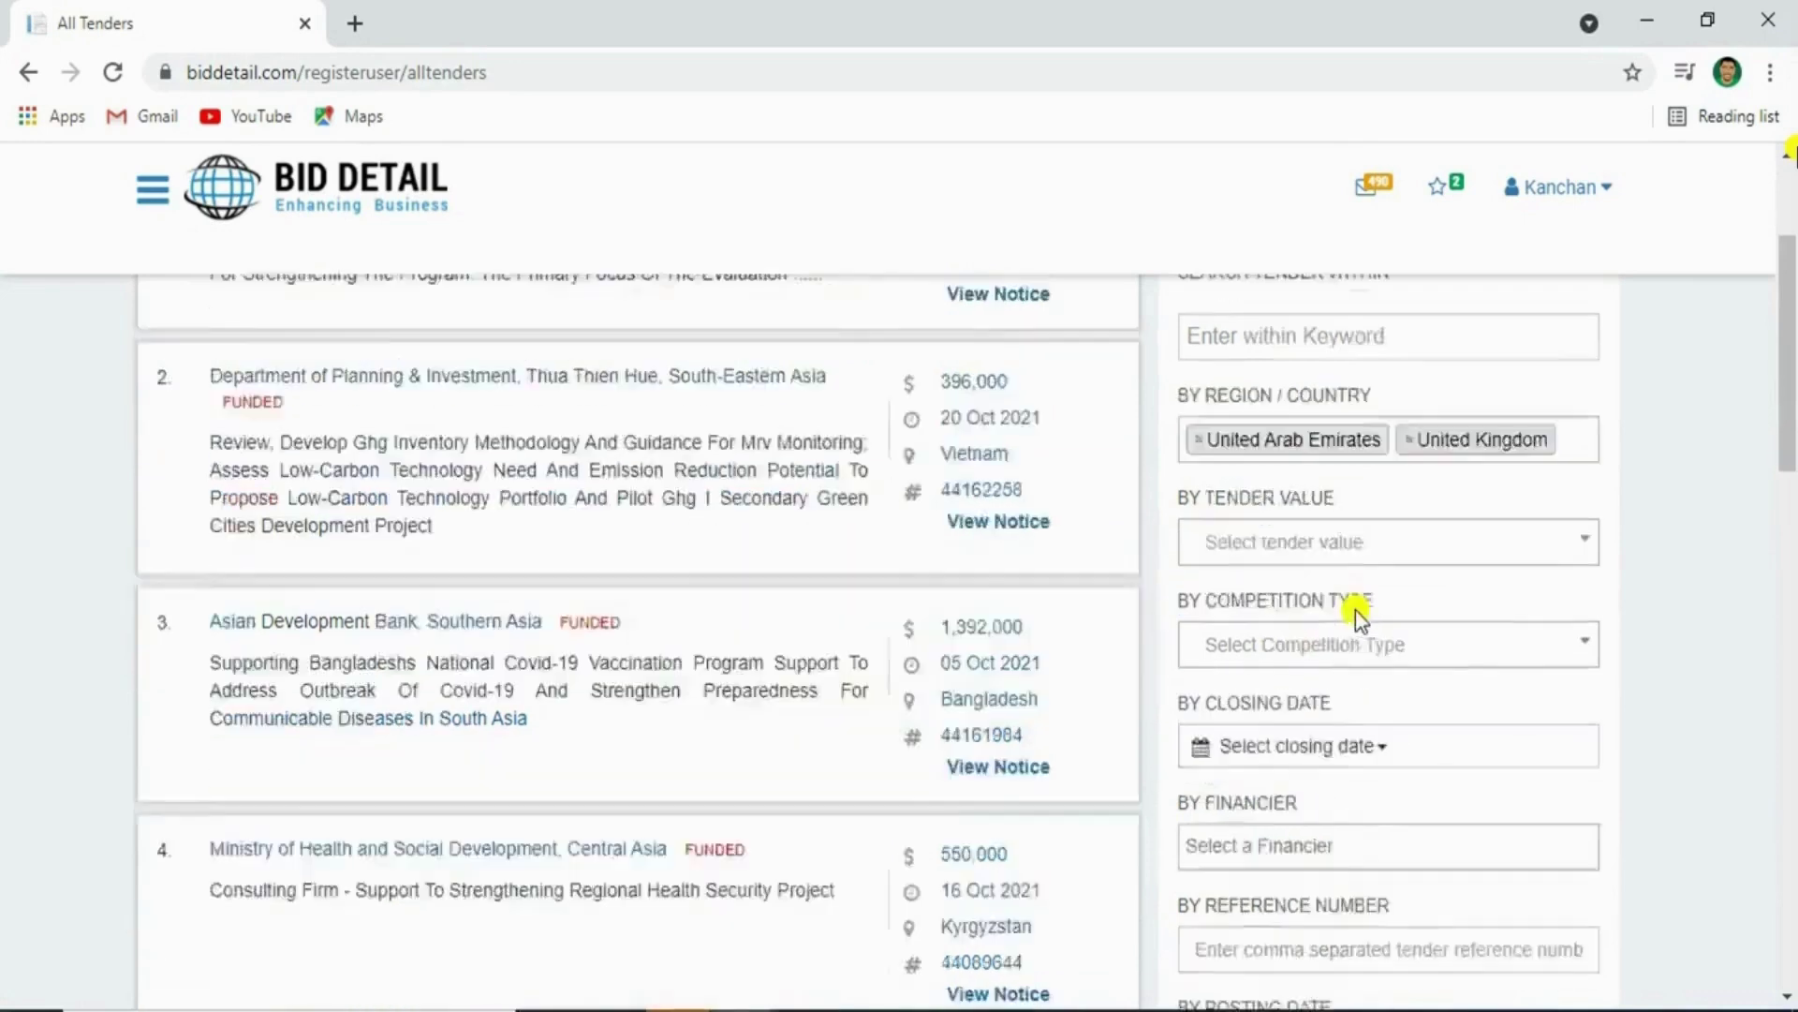
{"action": "triple_click", "coordinate": [1319, 447]}
{"action": "left_click", "coordinate": [1311, 484]}
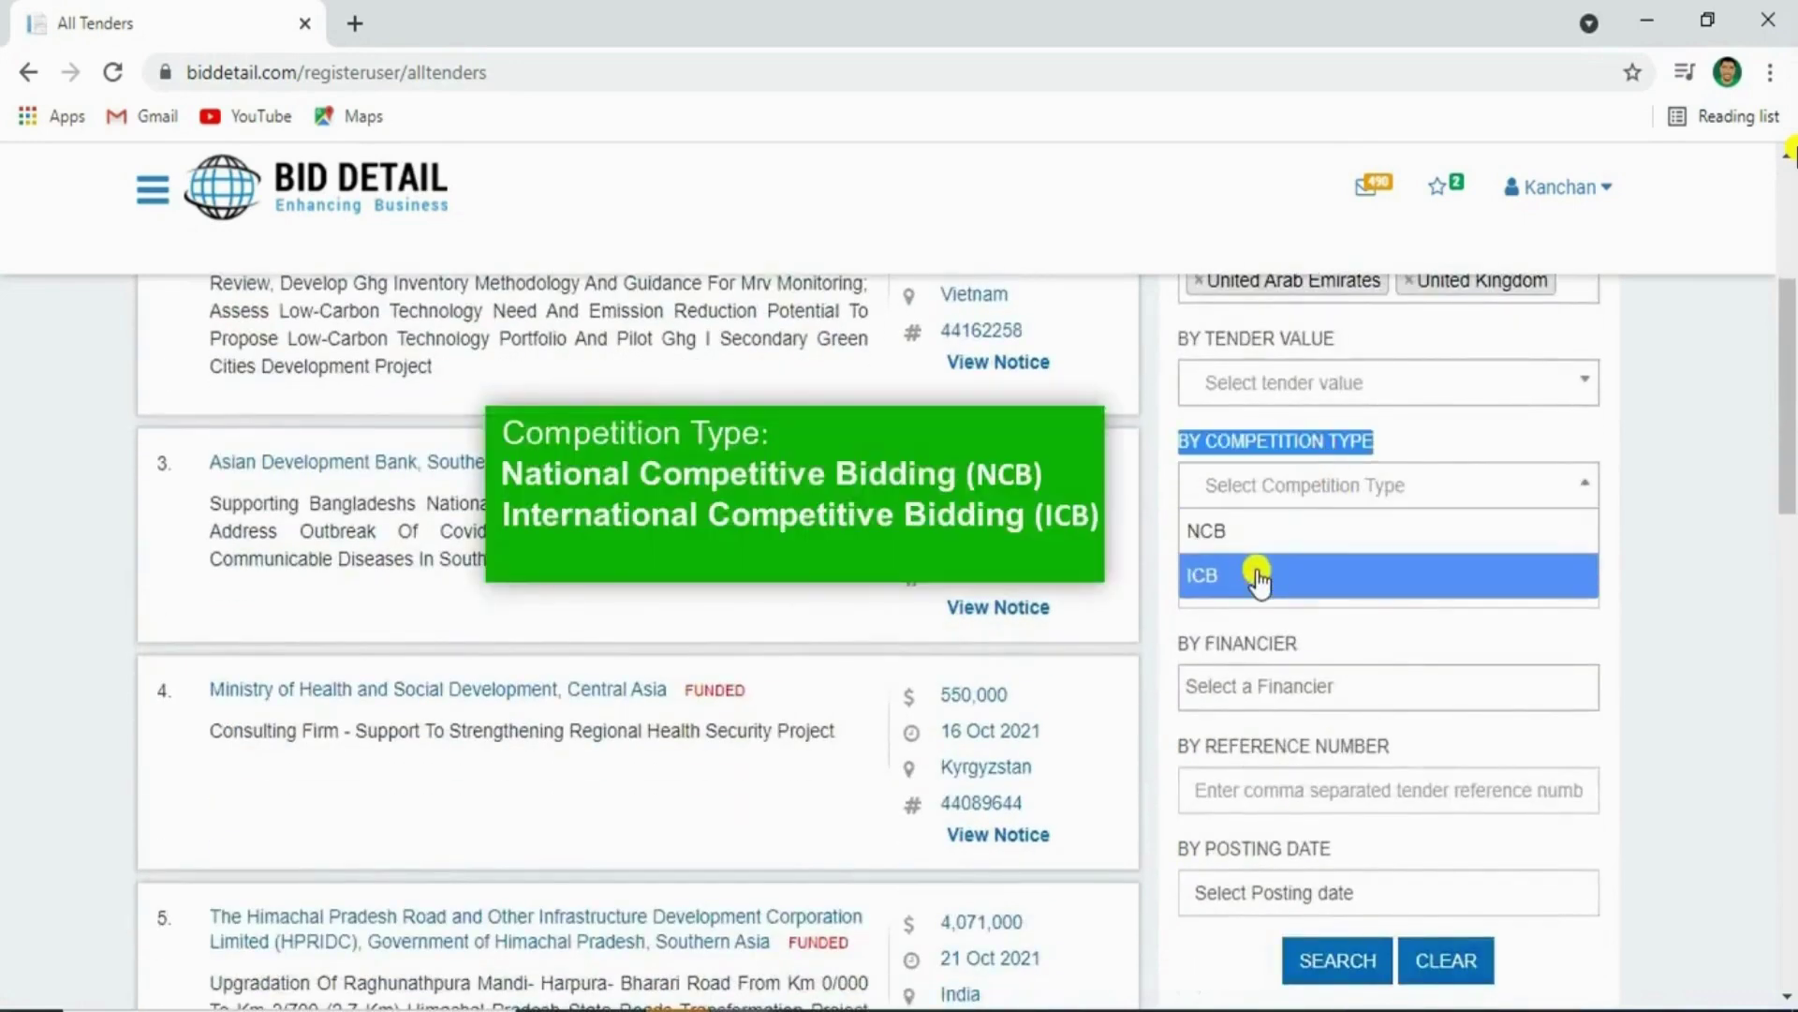
{"action": "left_click", "coordinate": [1307, 445]}
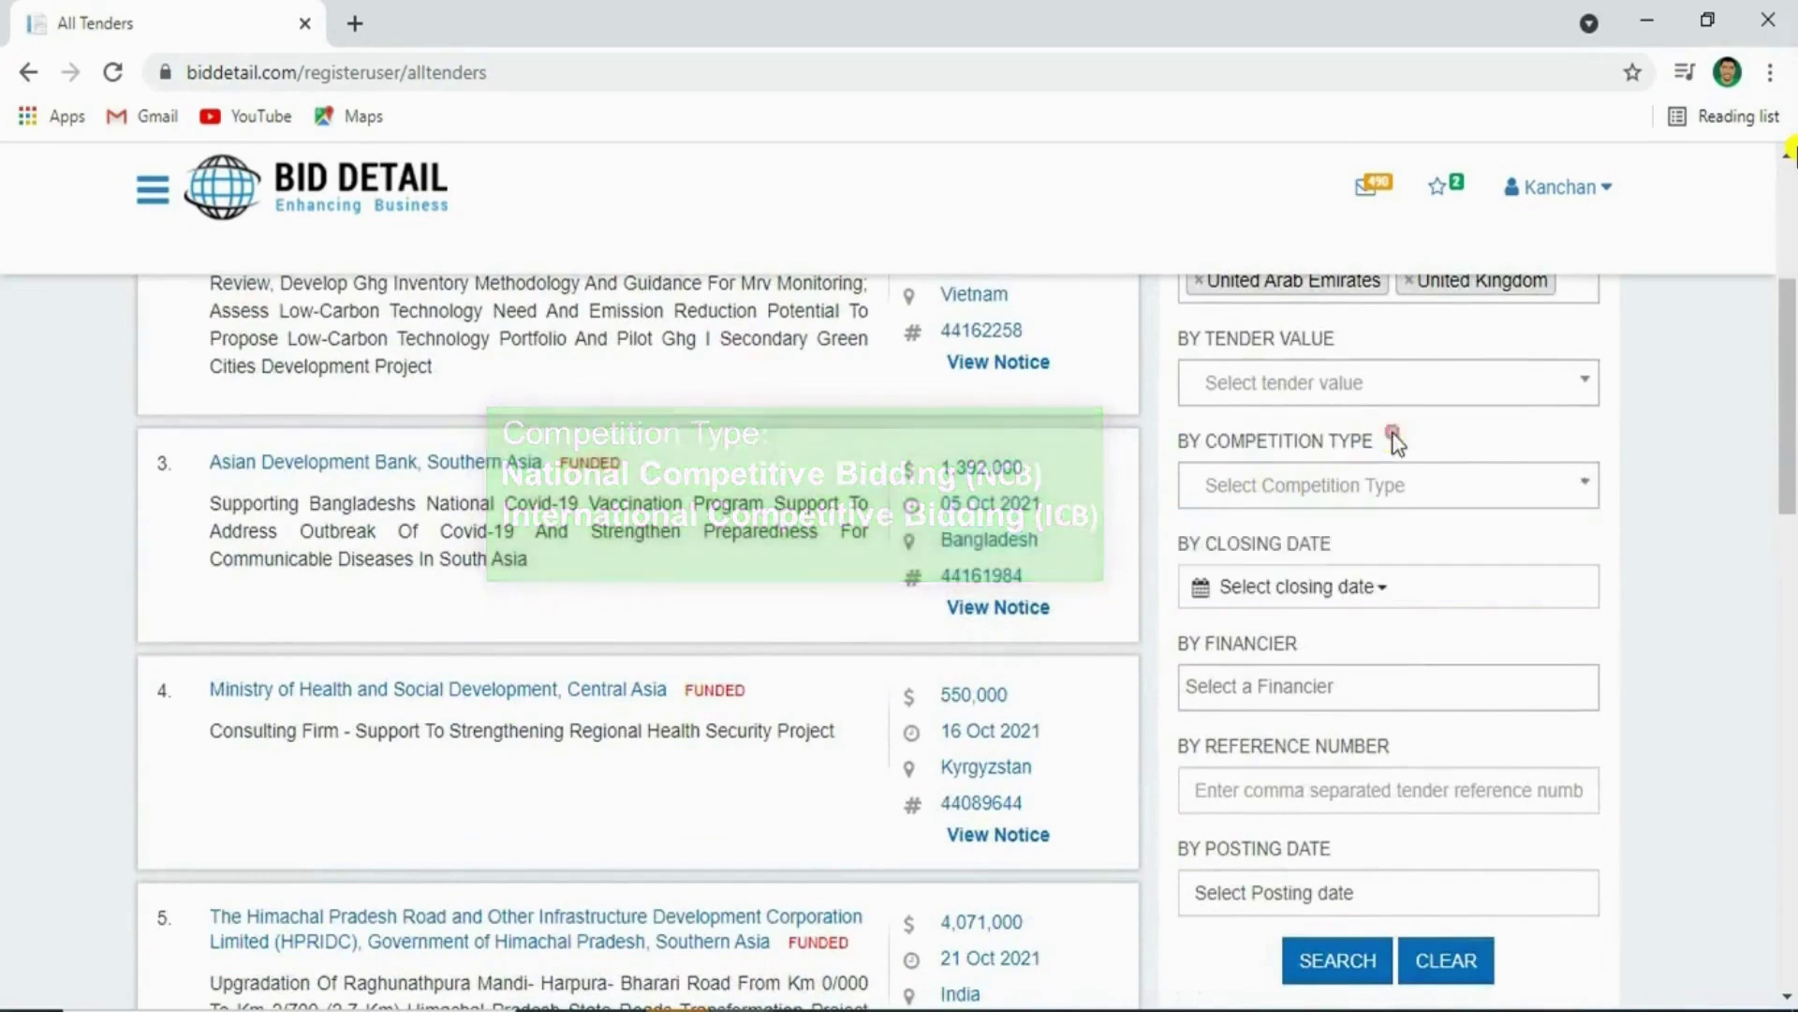
{"action": "triple_click", "coordinate": [1295, 552]}
{"action": "left_click", "coordinate": [1393, 546]}
Apply a custom closing-date range from 01/09/2021 to 15/09/2021
{"action": "left_click", "coordinate": [1309, 588]}
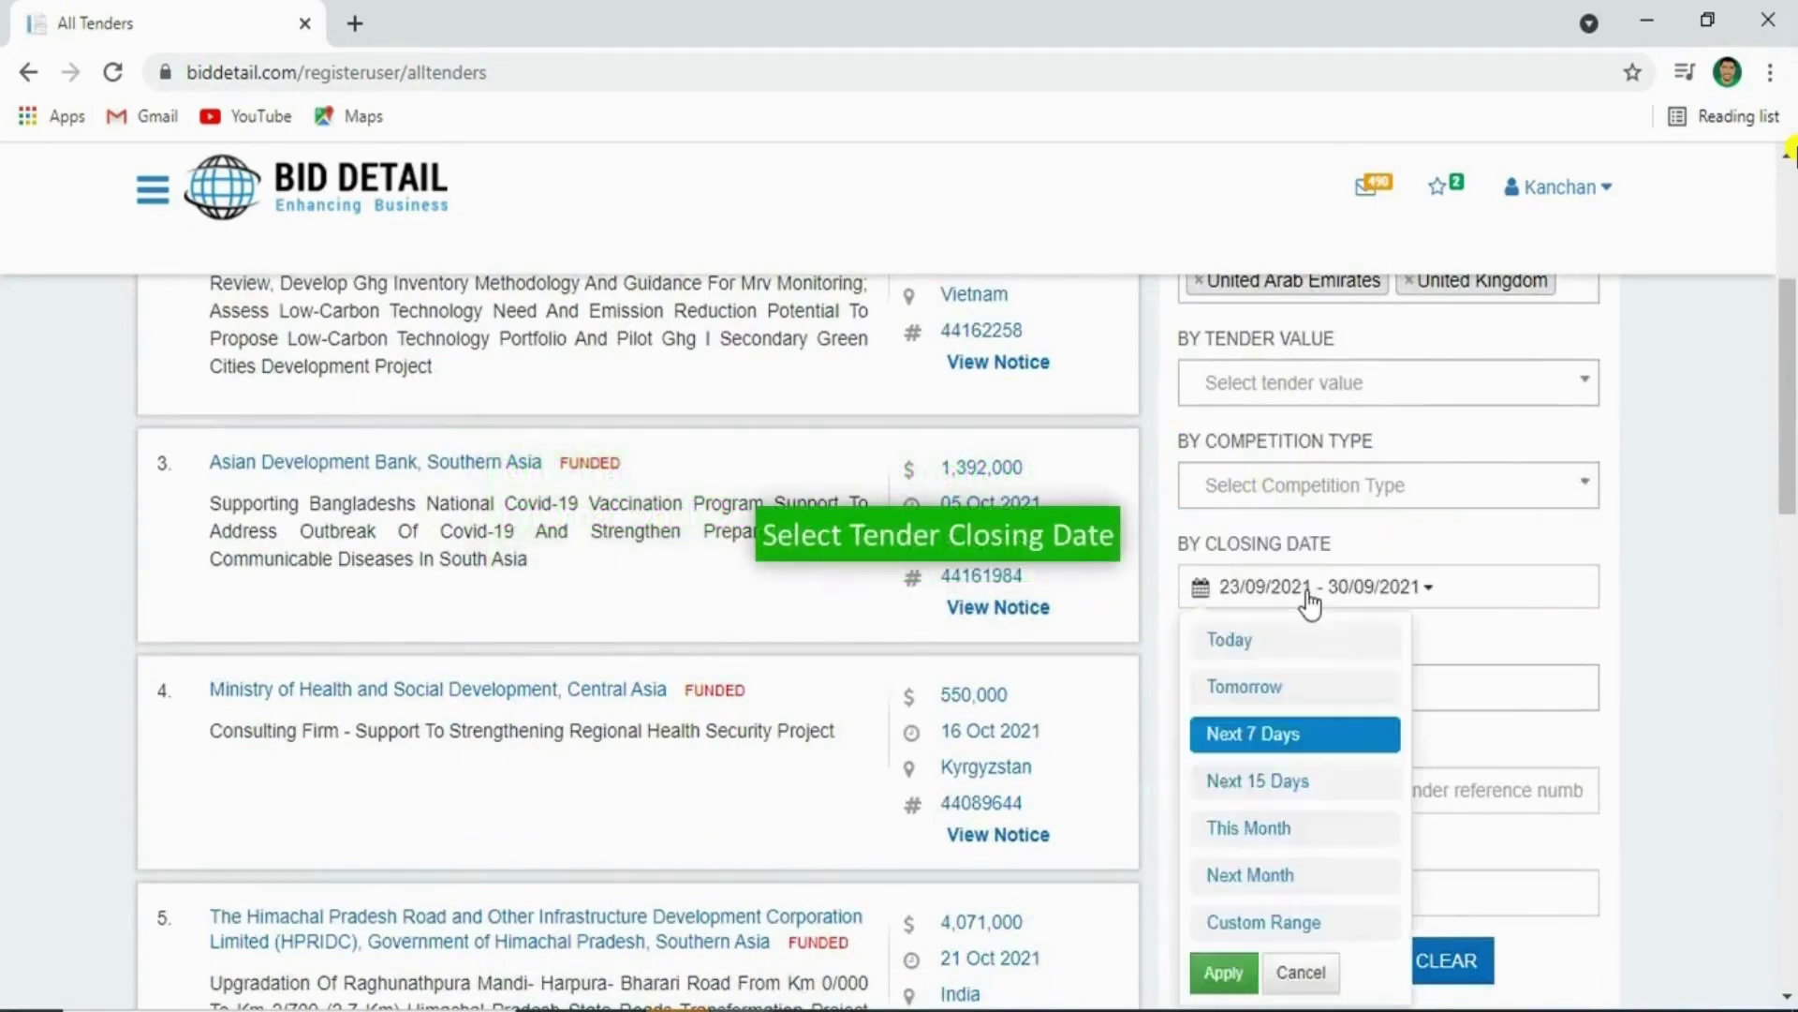
{"action": "left_click", "coordinate": [1270, 916]}
{"action": "scroll", "coordinate": [1475, 796], "scroll_direction": "down", "scroll_amount": 2}
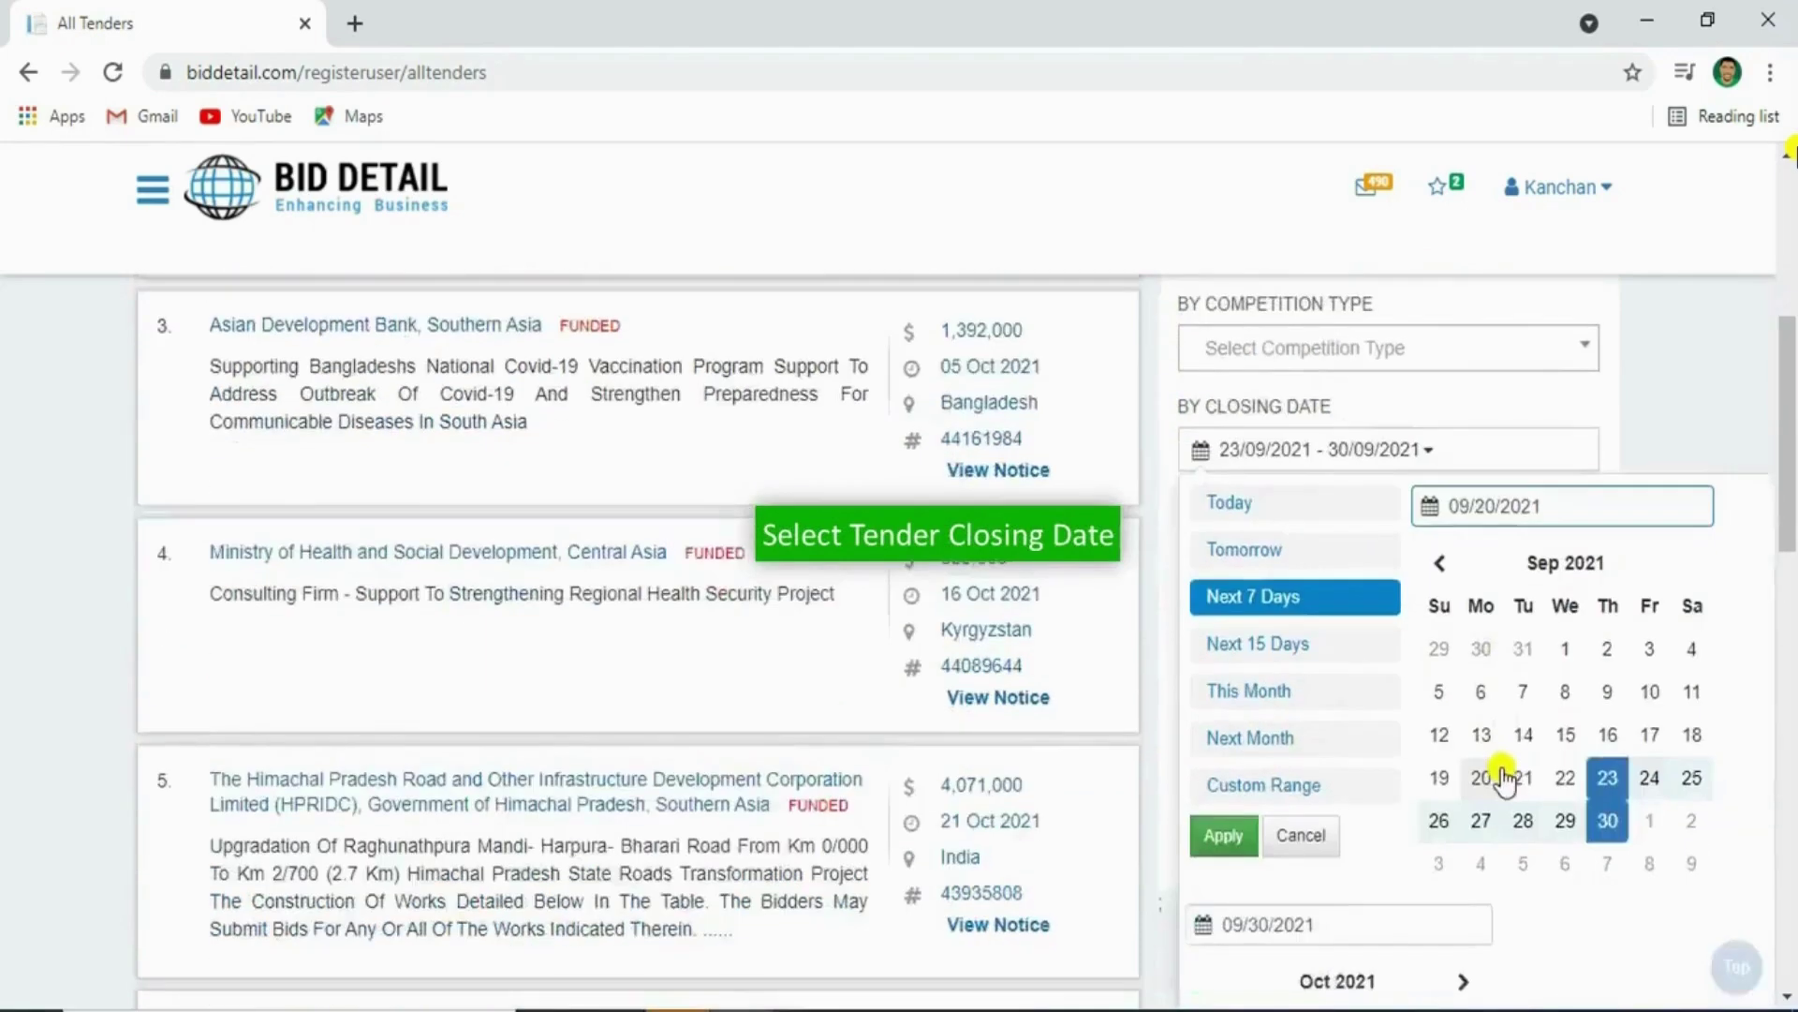
{"action": "scroll", "coordinate": [1511, 740], "scroll_direction": "down", "scroll_amount": 1}
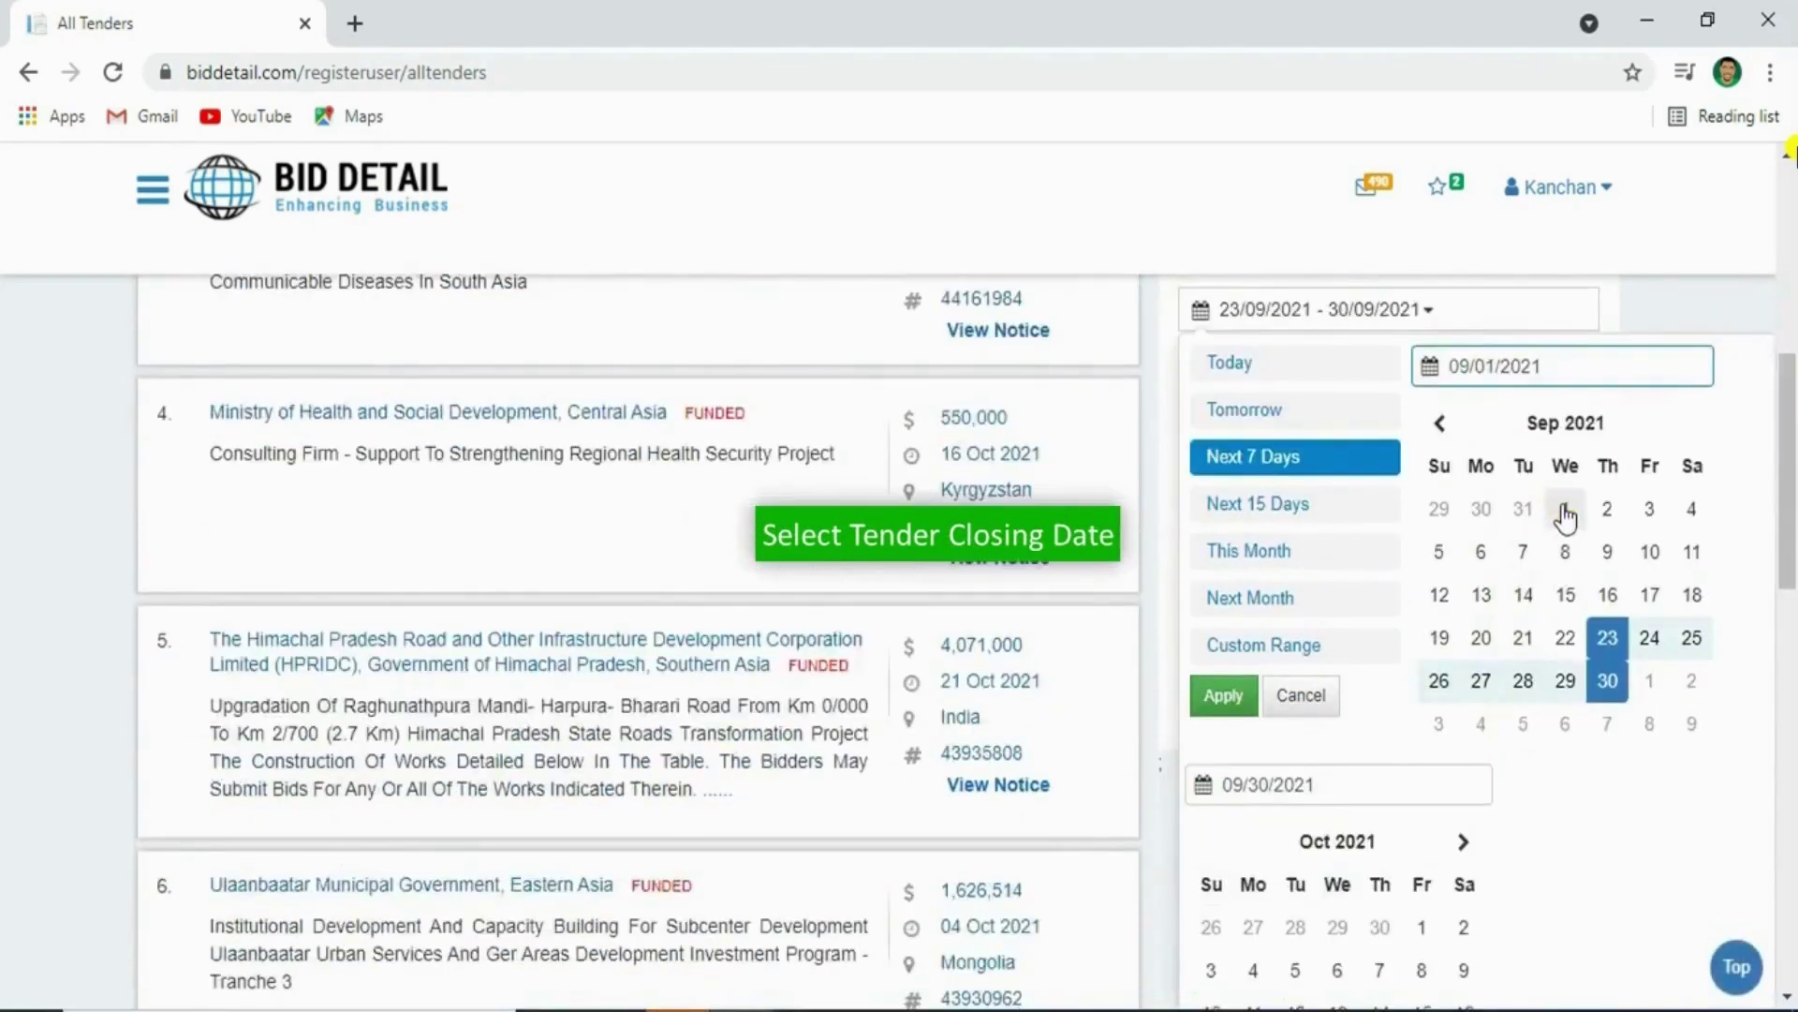
{"action": "left_click", "coordinate": [1563, 512]}
{"action": "left_click", "coordinate": [1566, 598]}
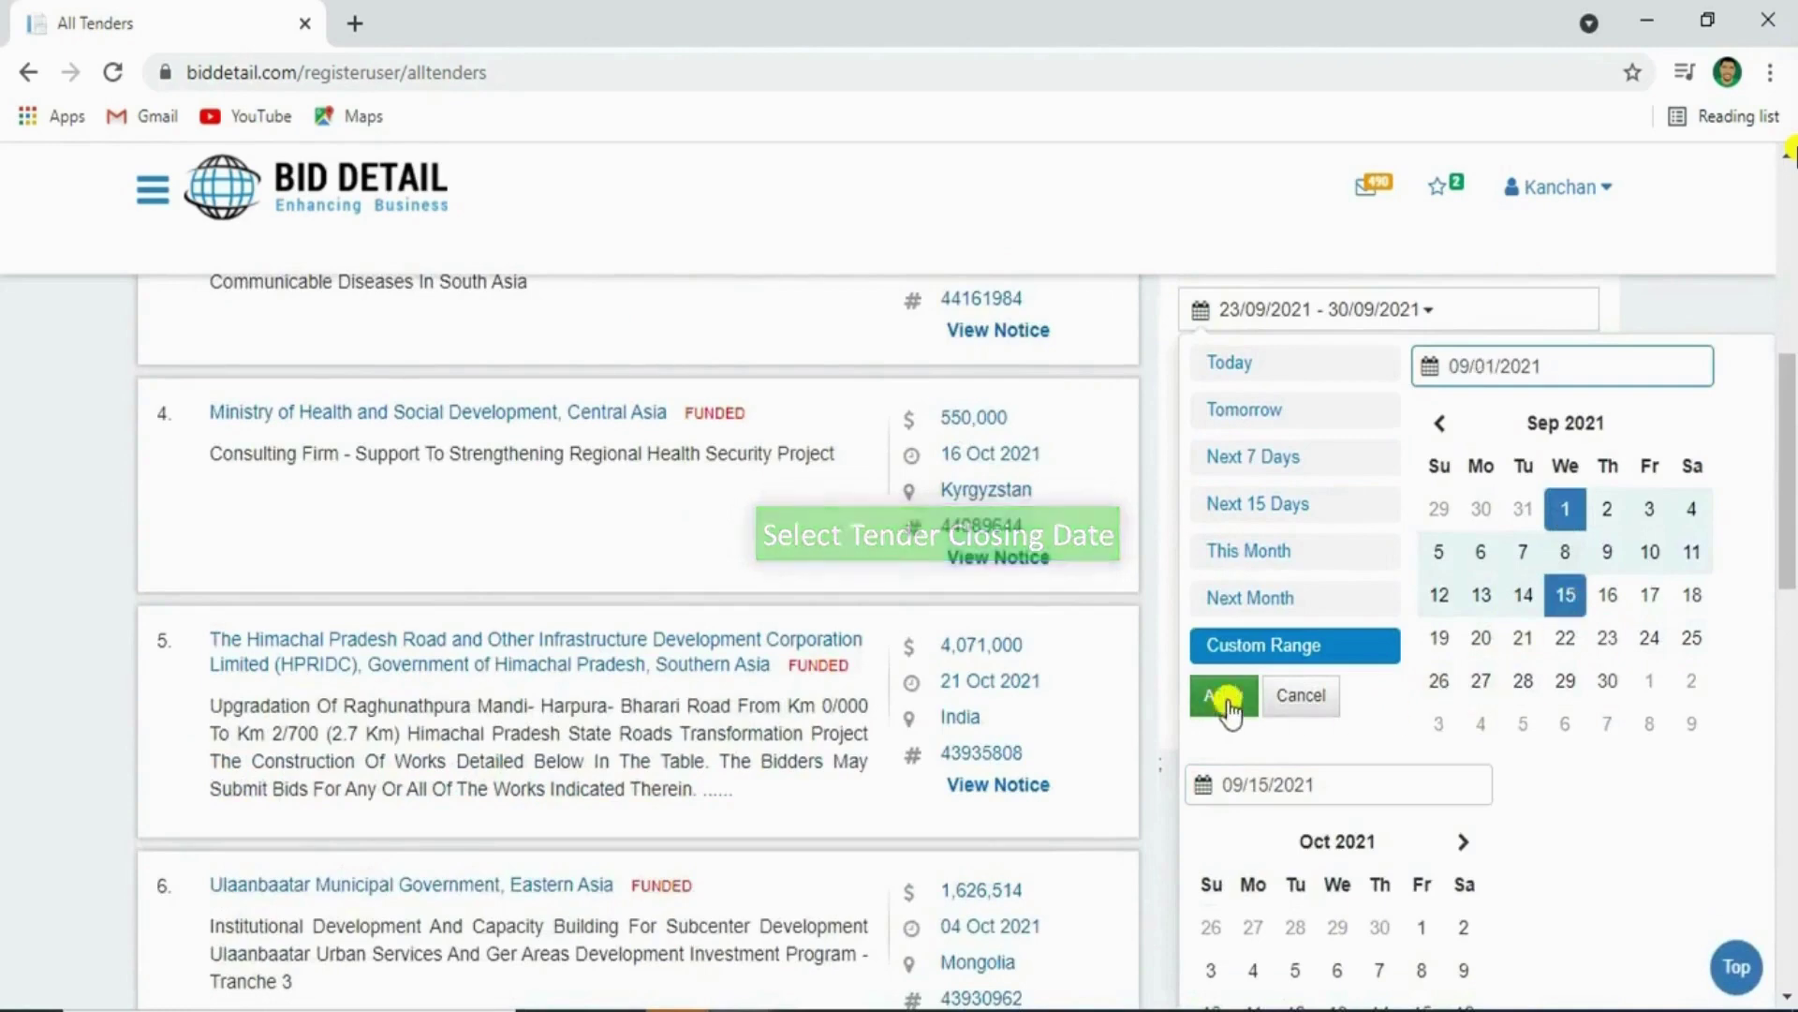
{"action": "left_click", "coordinate": [1224, 696]}
{"action": "scroll", "coordinate": [1285, 646], "scroll_direction": "down", "scroll_amount": 2}
{"action": "triple_click", "coordinate": [1274, 515]}
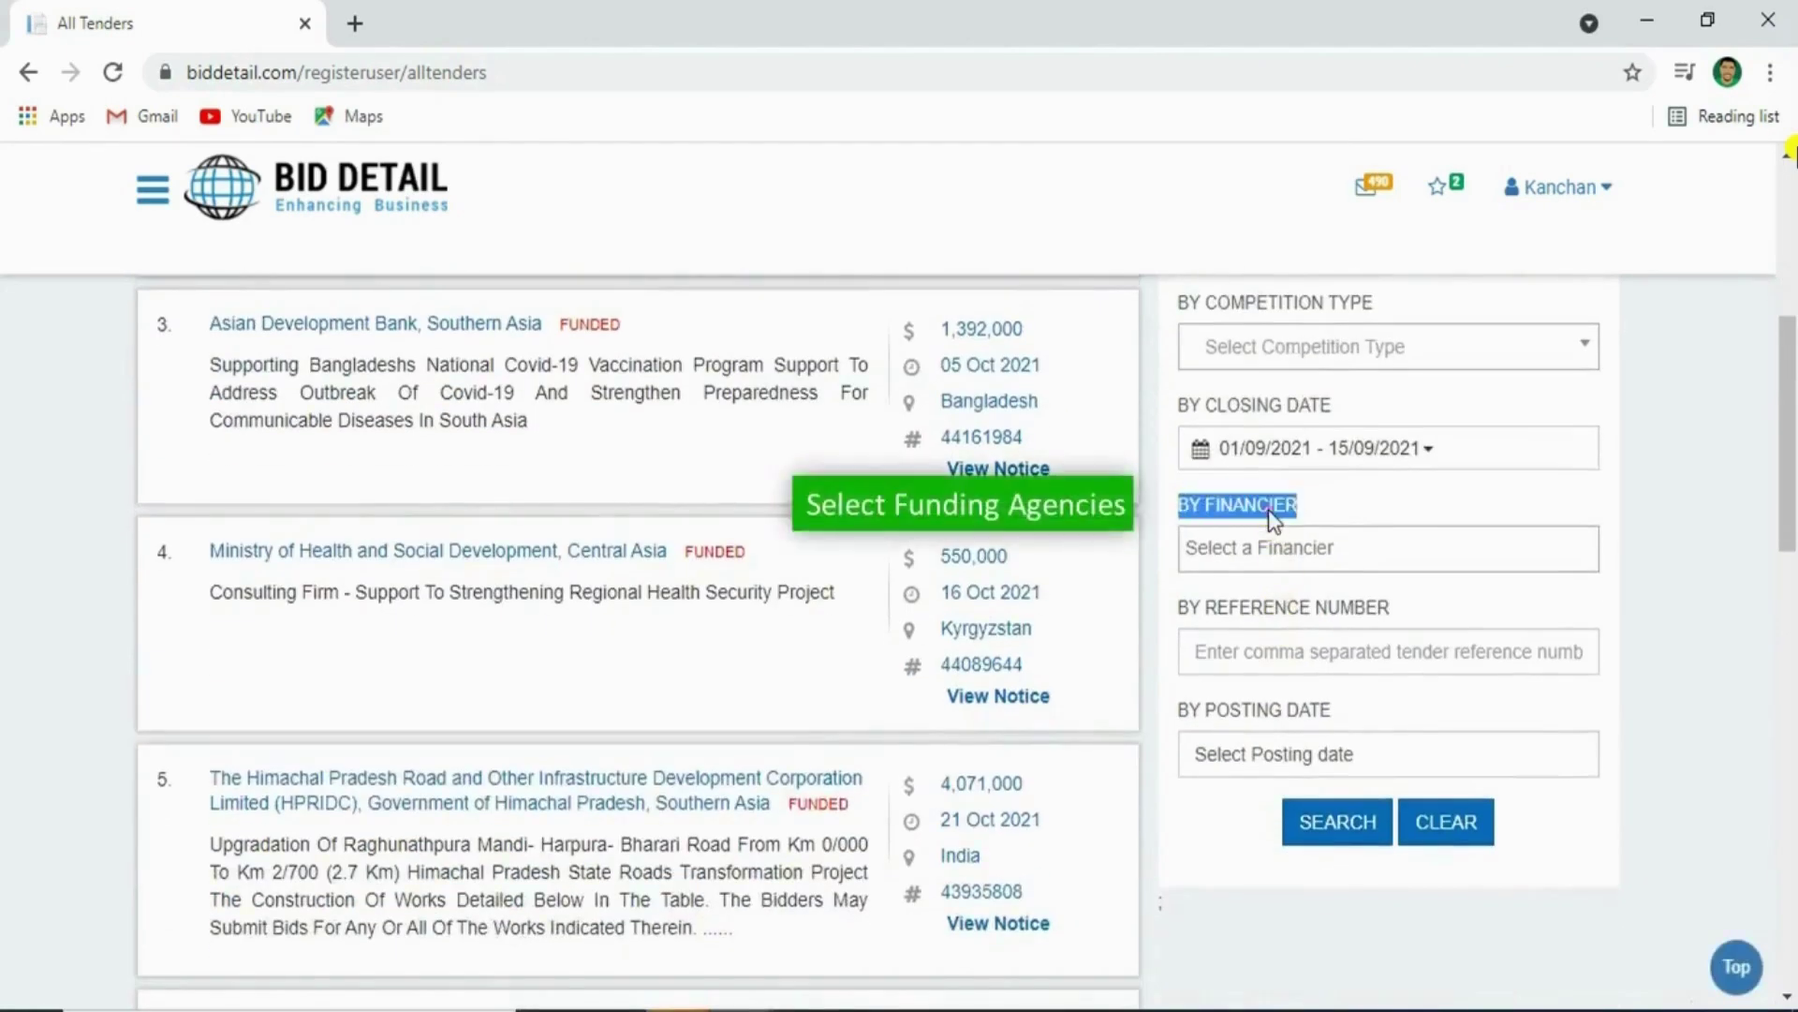
Browse the financier suggestions without picking a funding agency
{"action": "left_click", "coordinate": [1317, 547]}
{"action": "type", "text": "a"}
{"action": "left_click_drag", "start_coordinate": [1588, 591], "coordinate": [1595, 832]}
{"action": "left_click", "coordinate": [1453, 527]}
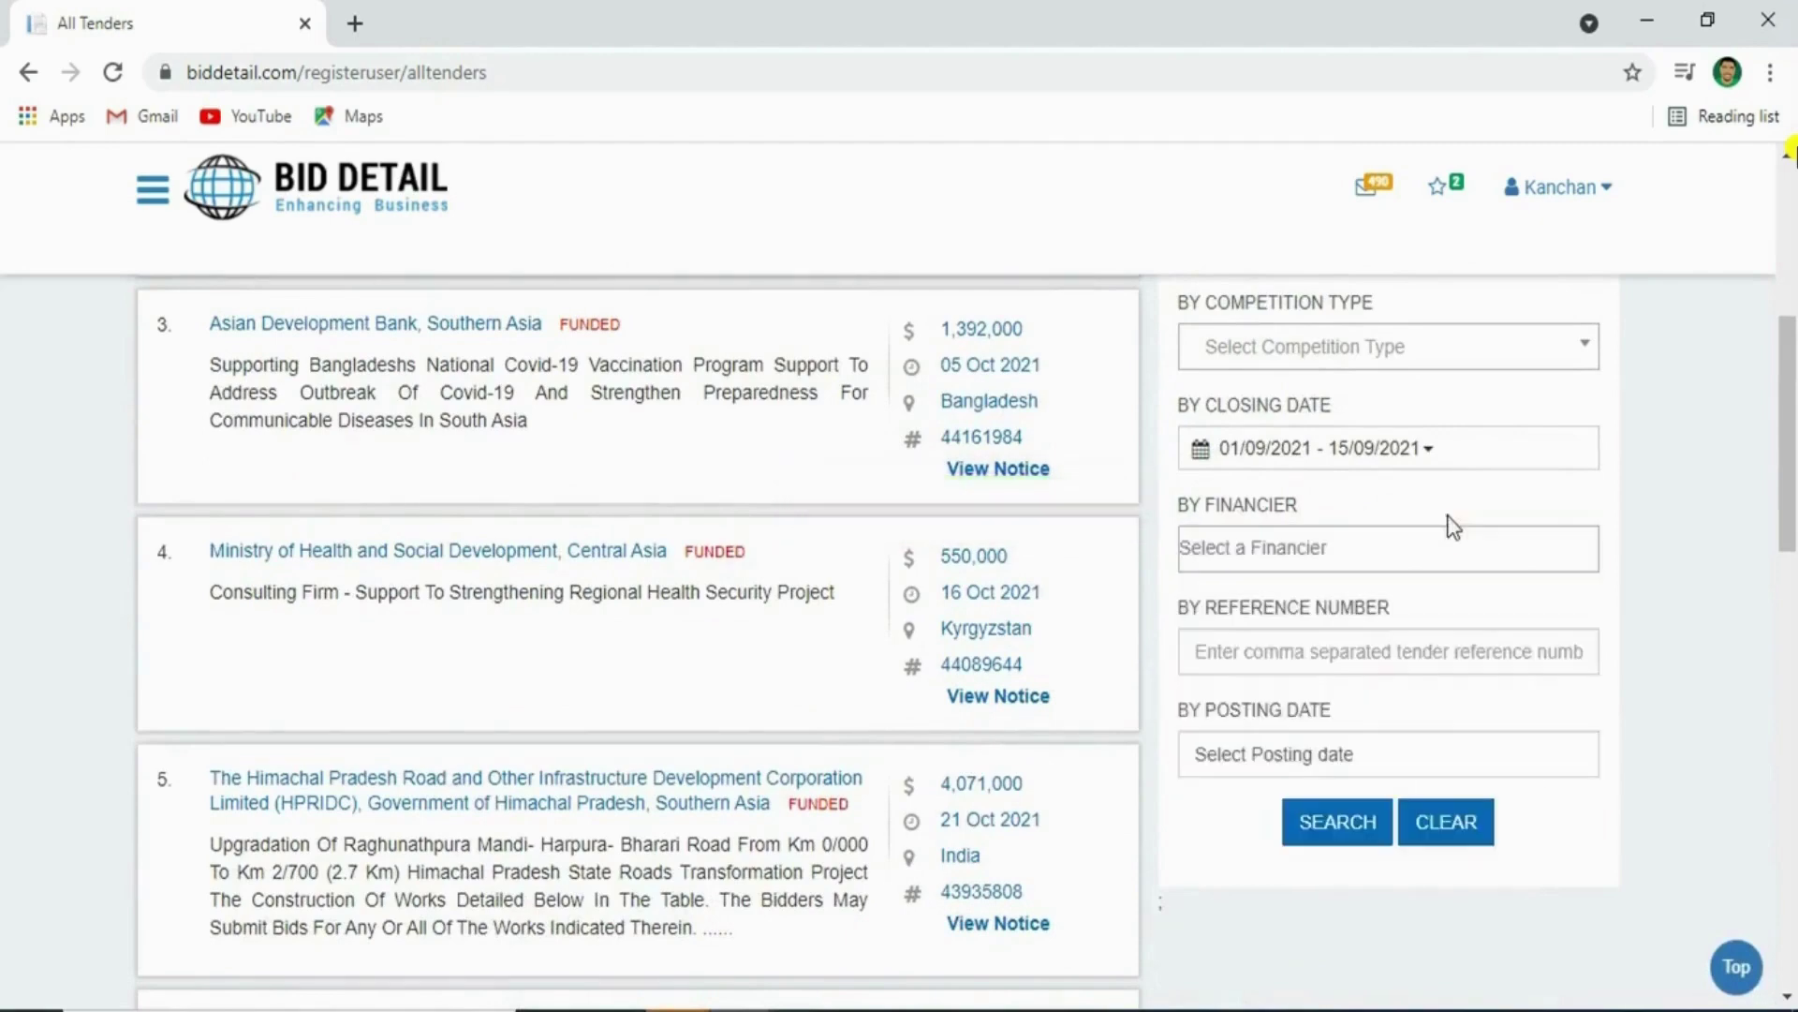
Set the reference number filter to 44161984
{"action": "triple_click", "coordinate": [1324, 609]}
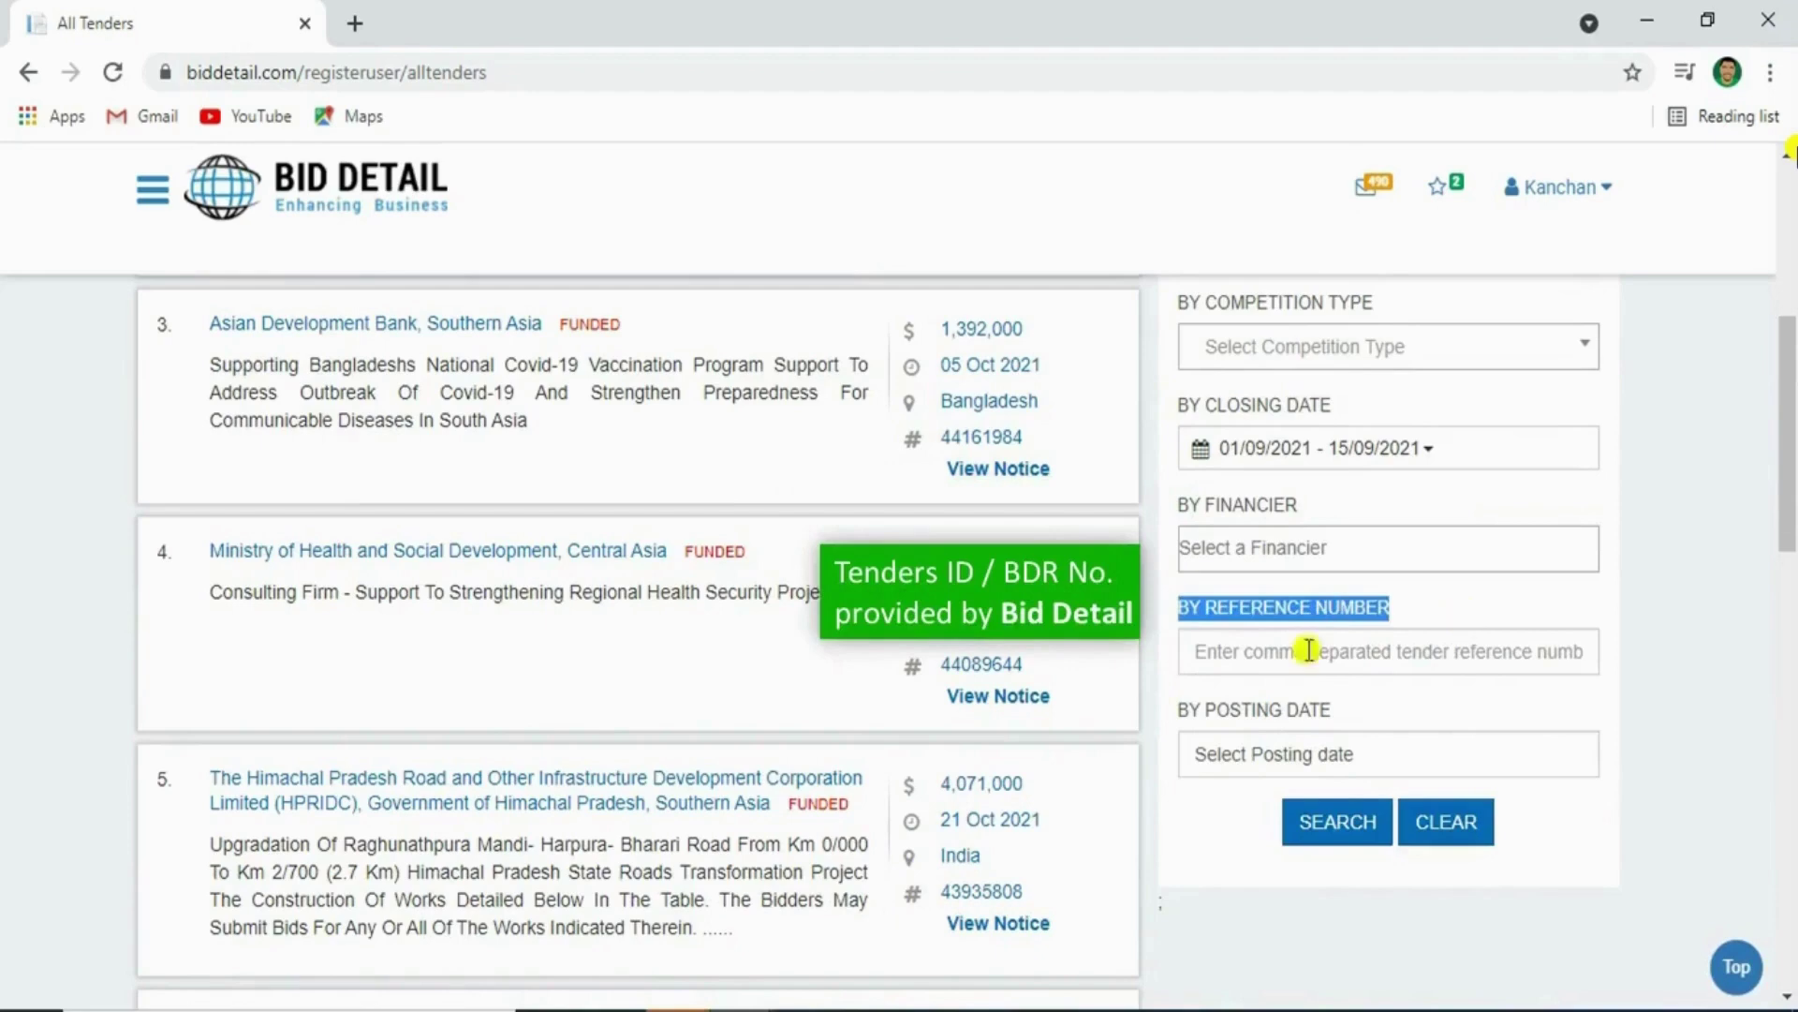
{"action": "double_click", "coordinate": [1018, 667]}
{"action": "key", "text": "ctrl+c"}
{"action": "left_click", "coordinate": [1003, 450]}
{"action": "scroll", "coordinate": [1003, 450], "scroll_direction": "up", "scroll_amount": 3}
{"action": "scroll", "coordinate": [996, 609], "scroll_direction": "down", "scroll_amount": 3}
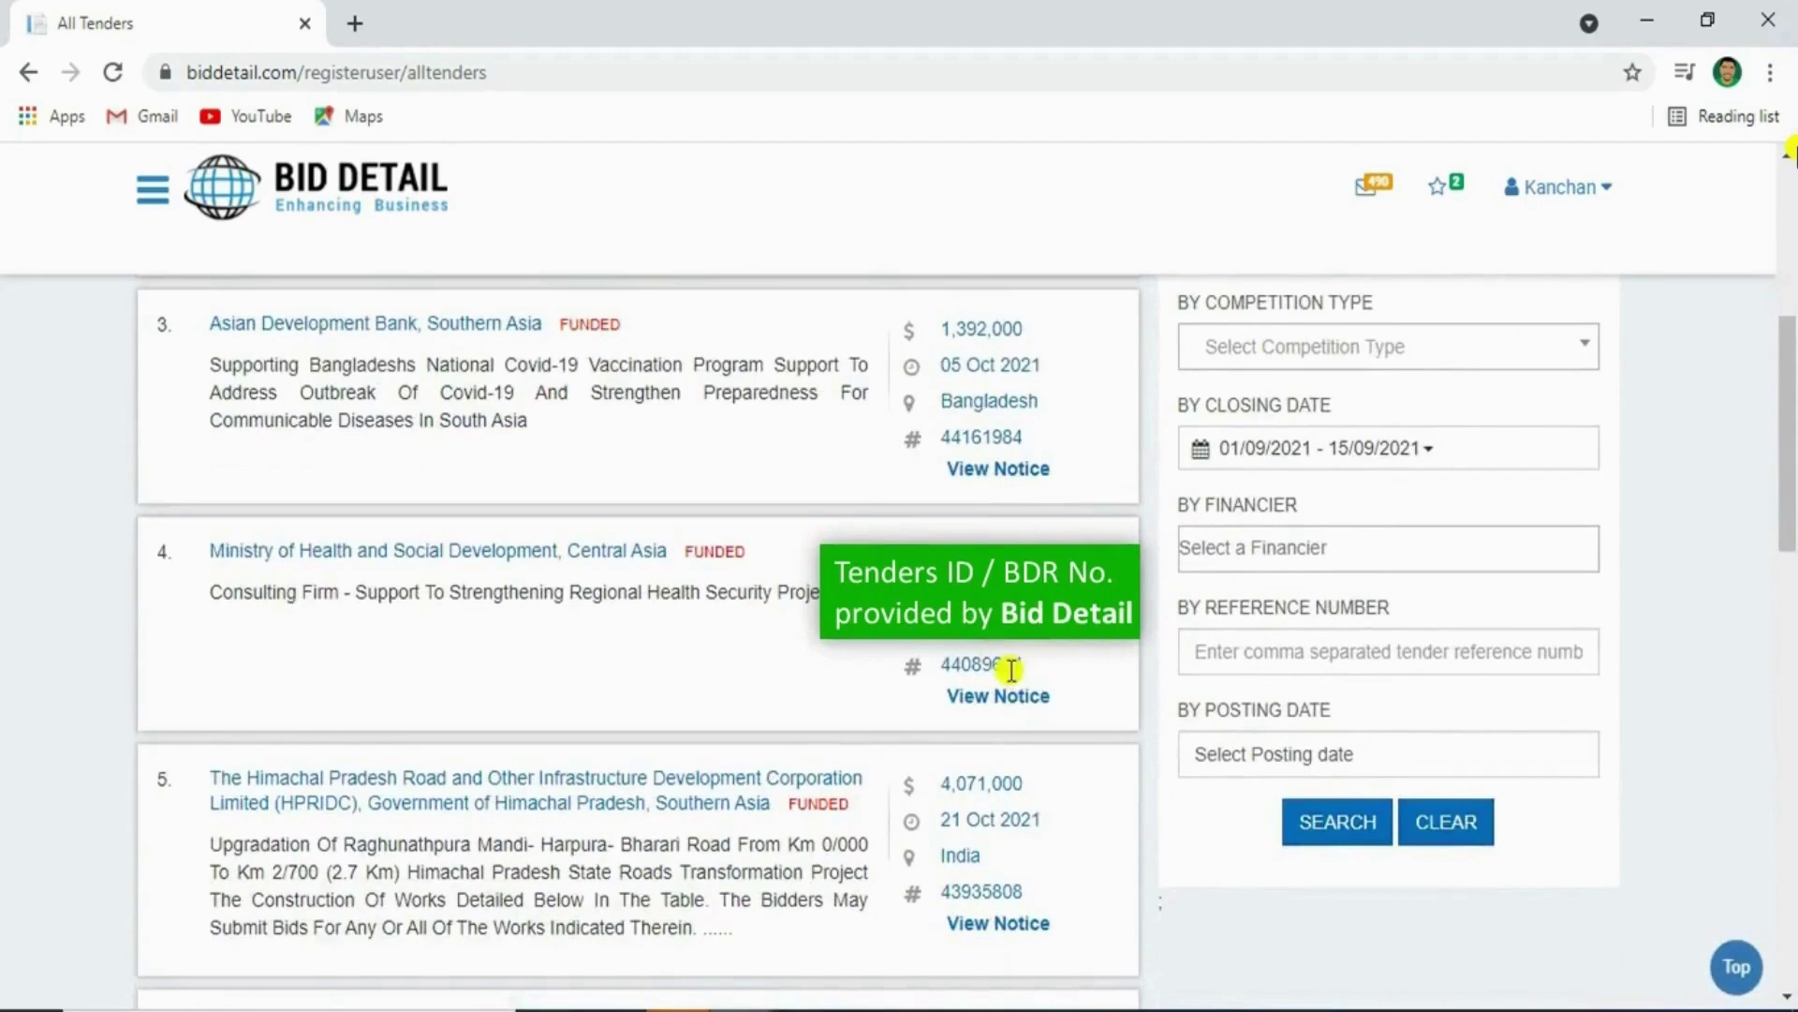
{"action": "left_click", "coordinate": [1249, 651]}
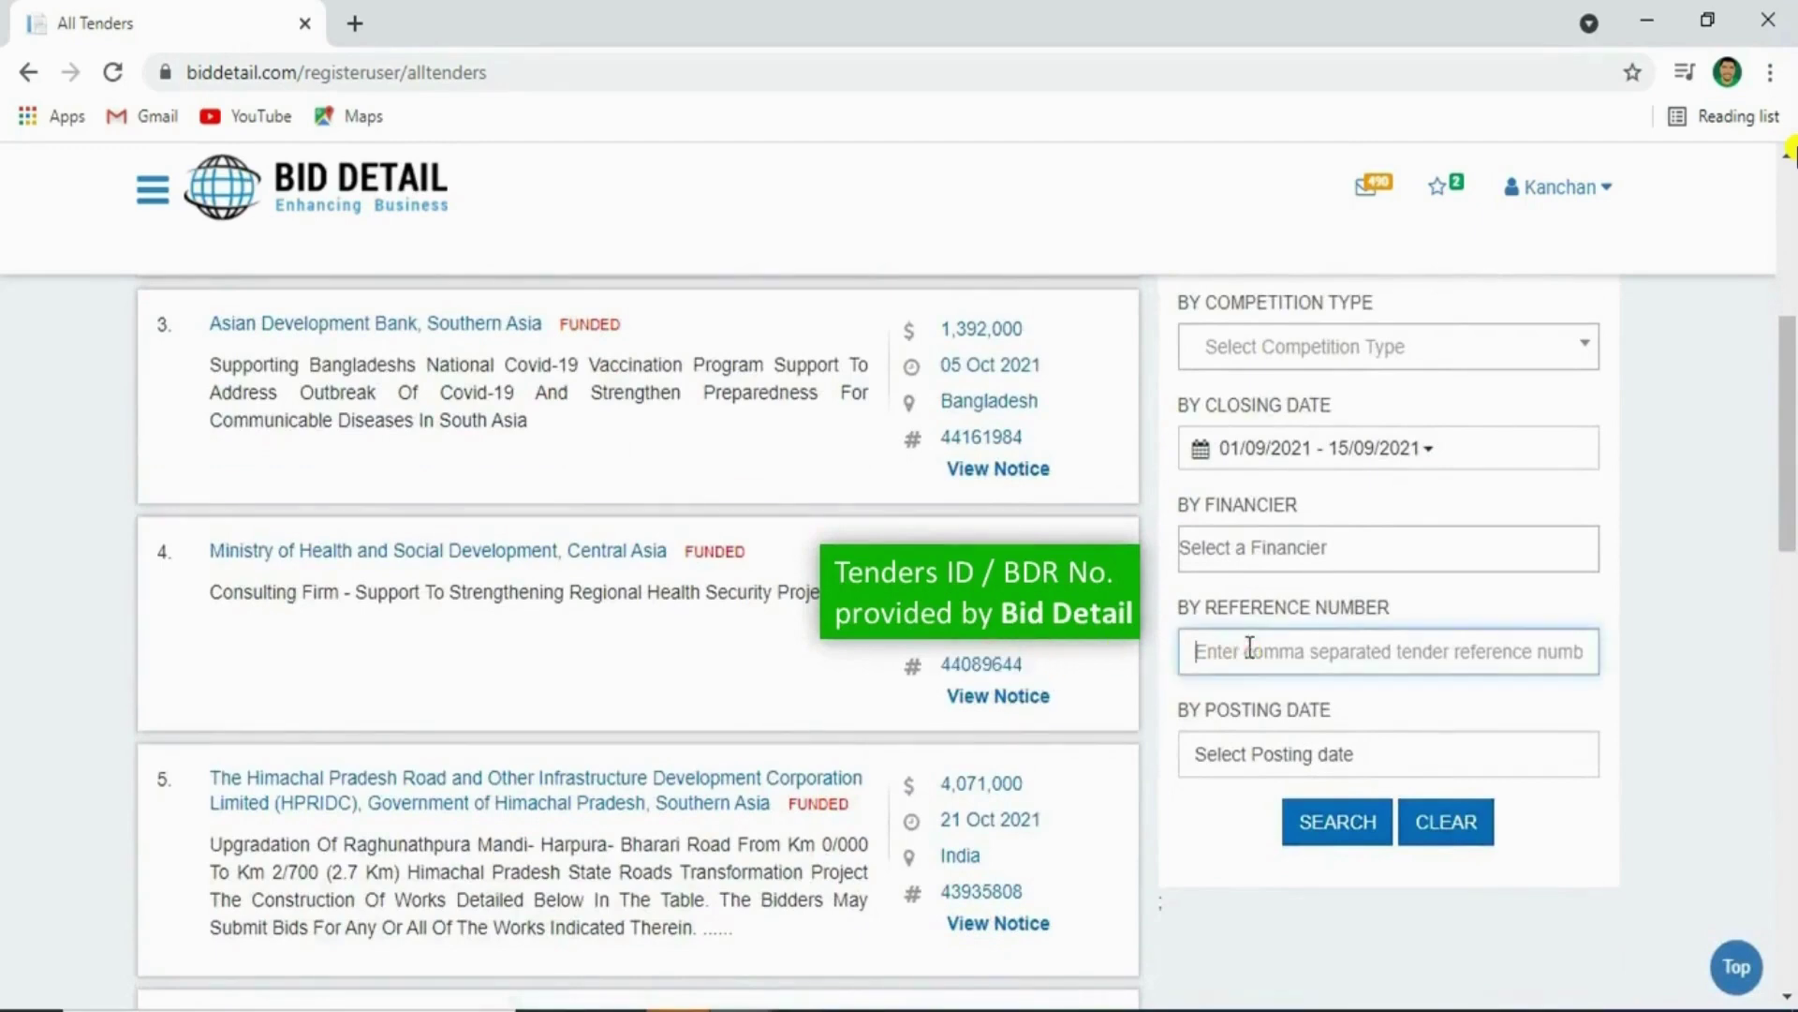
{"action": "key", "text": "ctrl+v"}
{"action": "double_click", "coordinate": [1248, 651]}
{"action": "type", "text": "44161984"}
Apply a posting-date range of August 1 to August 10, 2021
{"action": "scroll", "coordinate": [1217, 627], "scroll_direction": "down", "scroll_amount": 3}
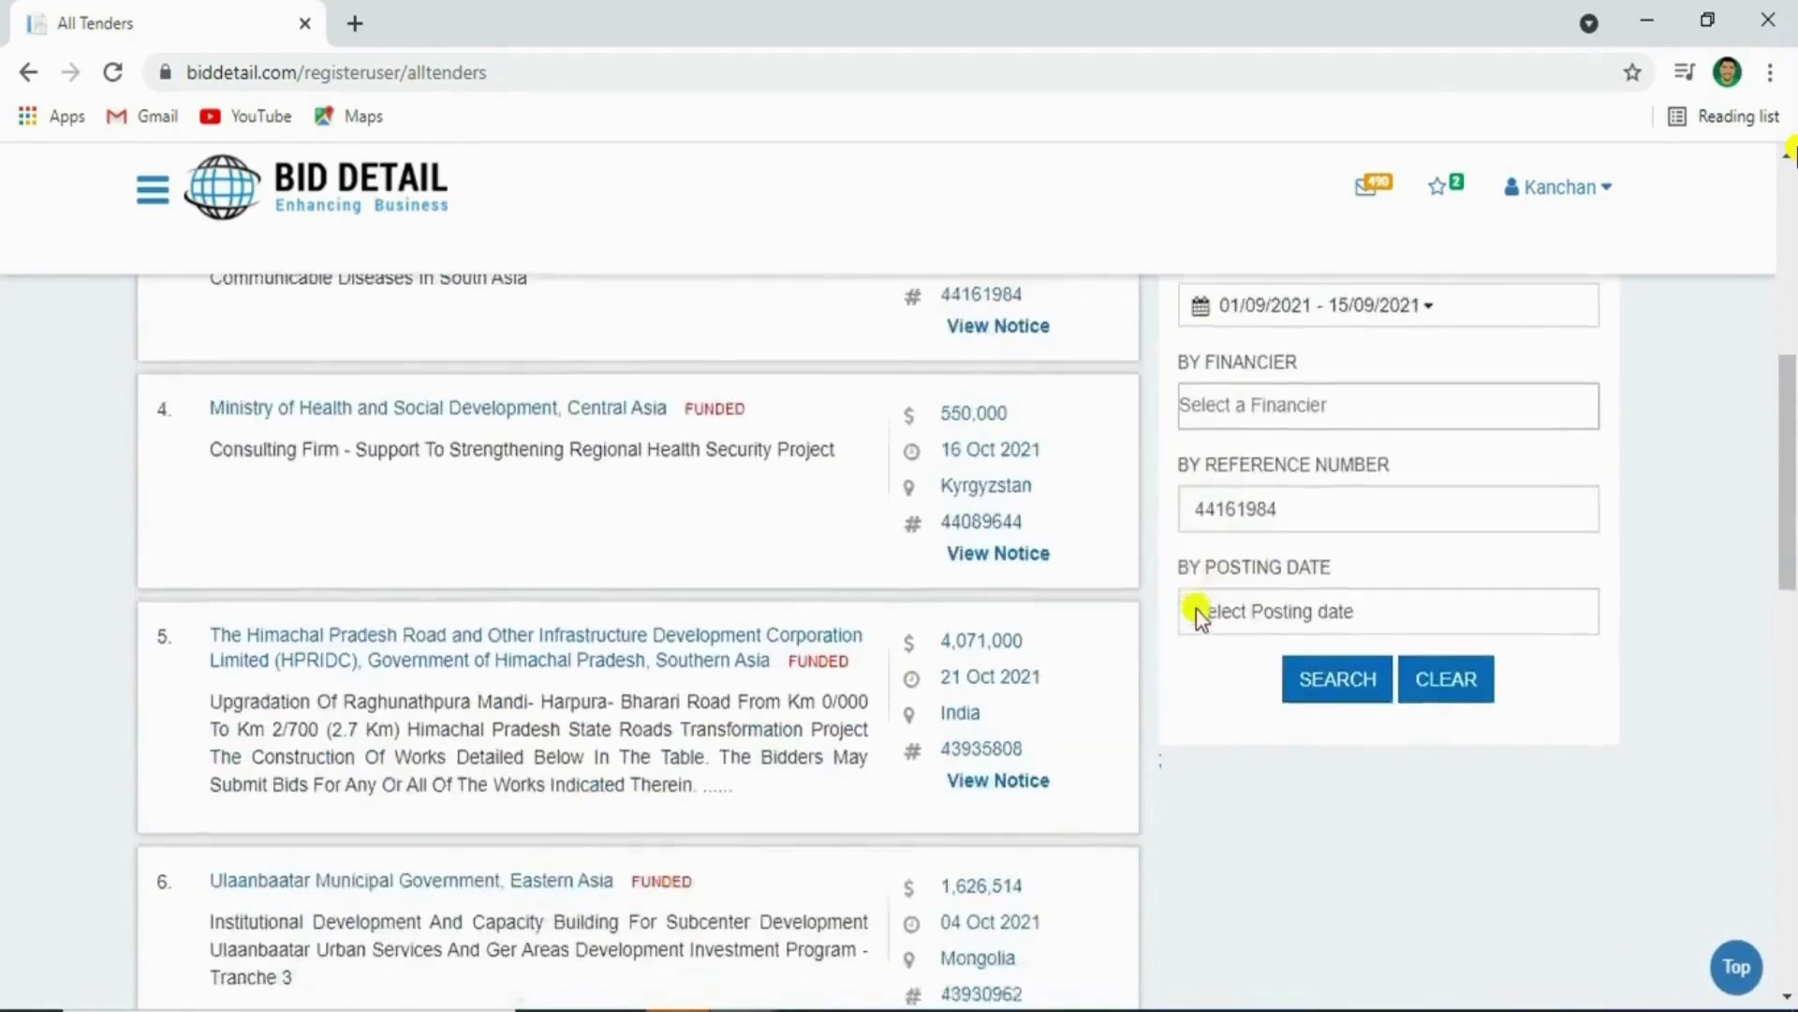
{"action": "triple_click", "coordinate": [1249, 433]}
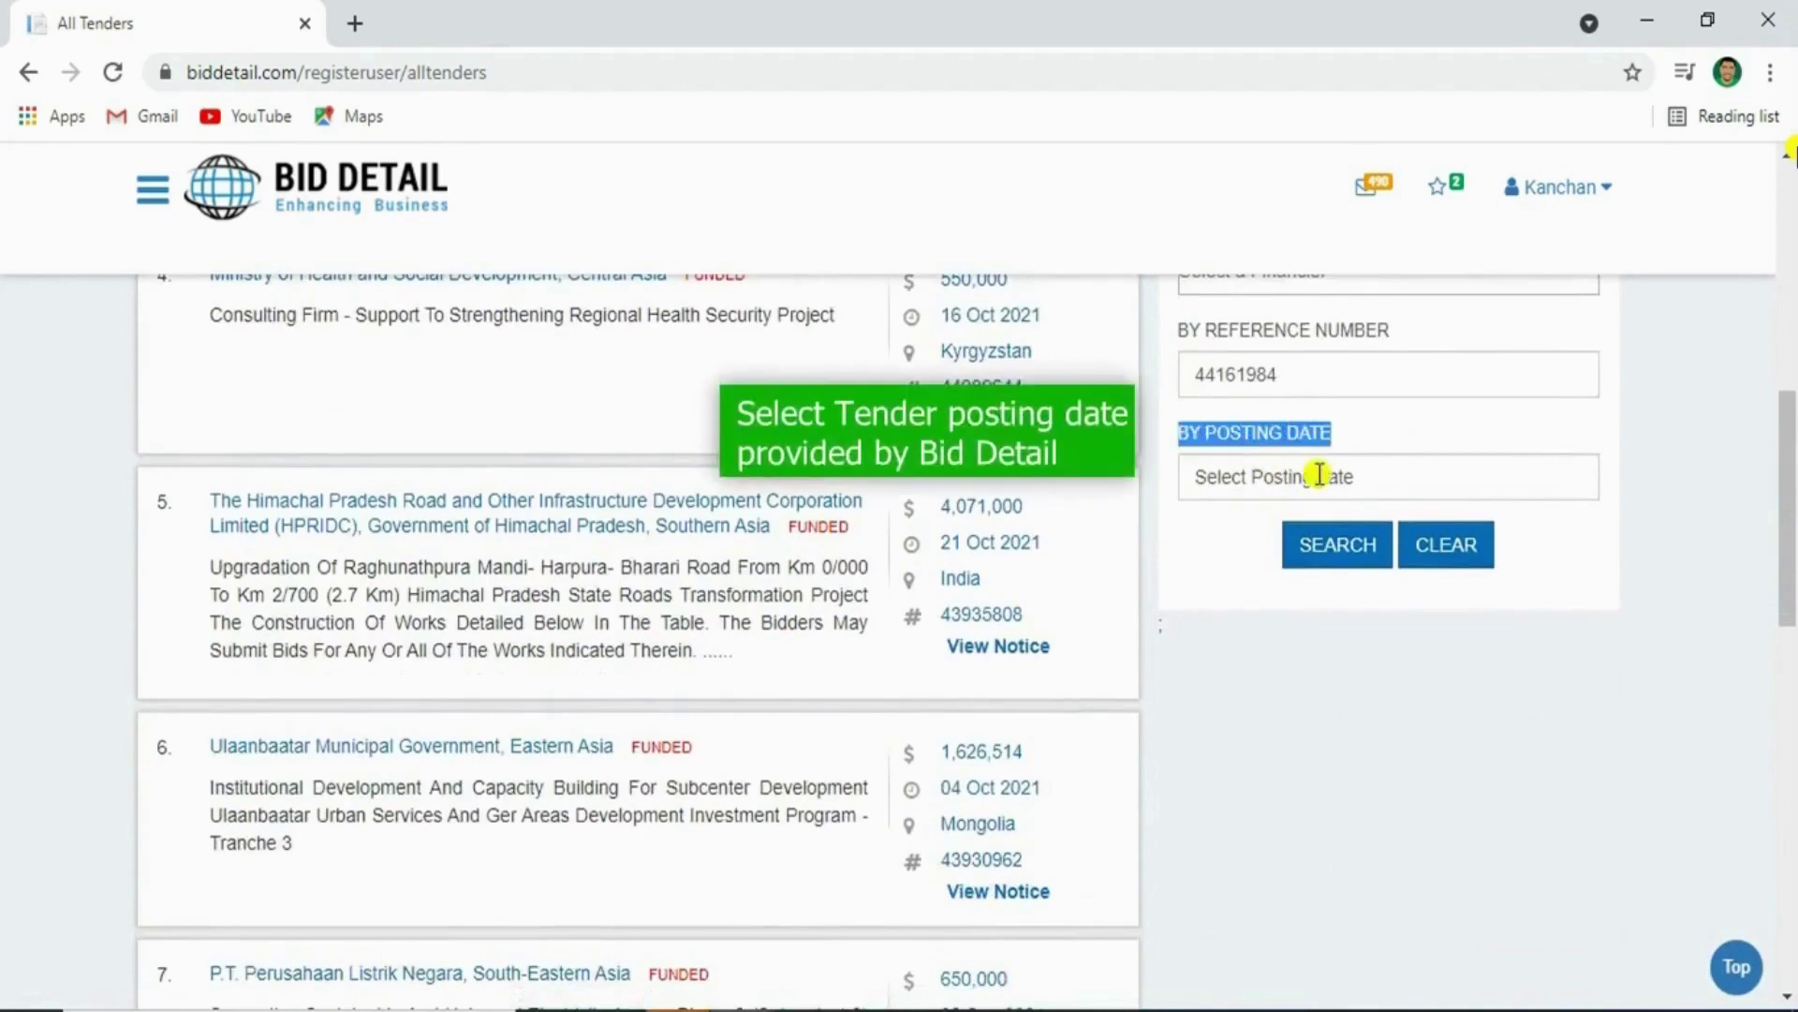
{"action": "left_click", "coordinate": [1320, 476]}
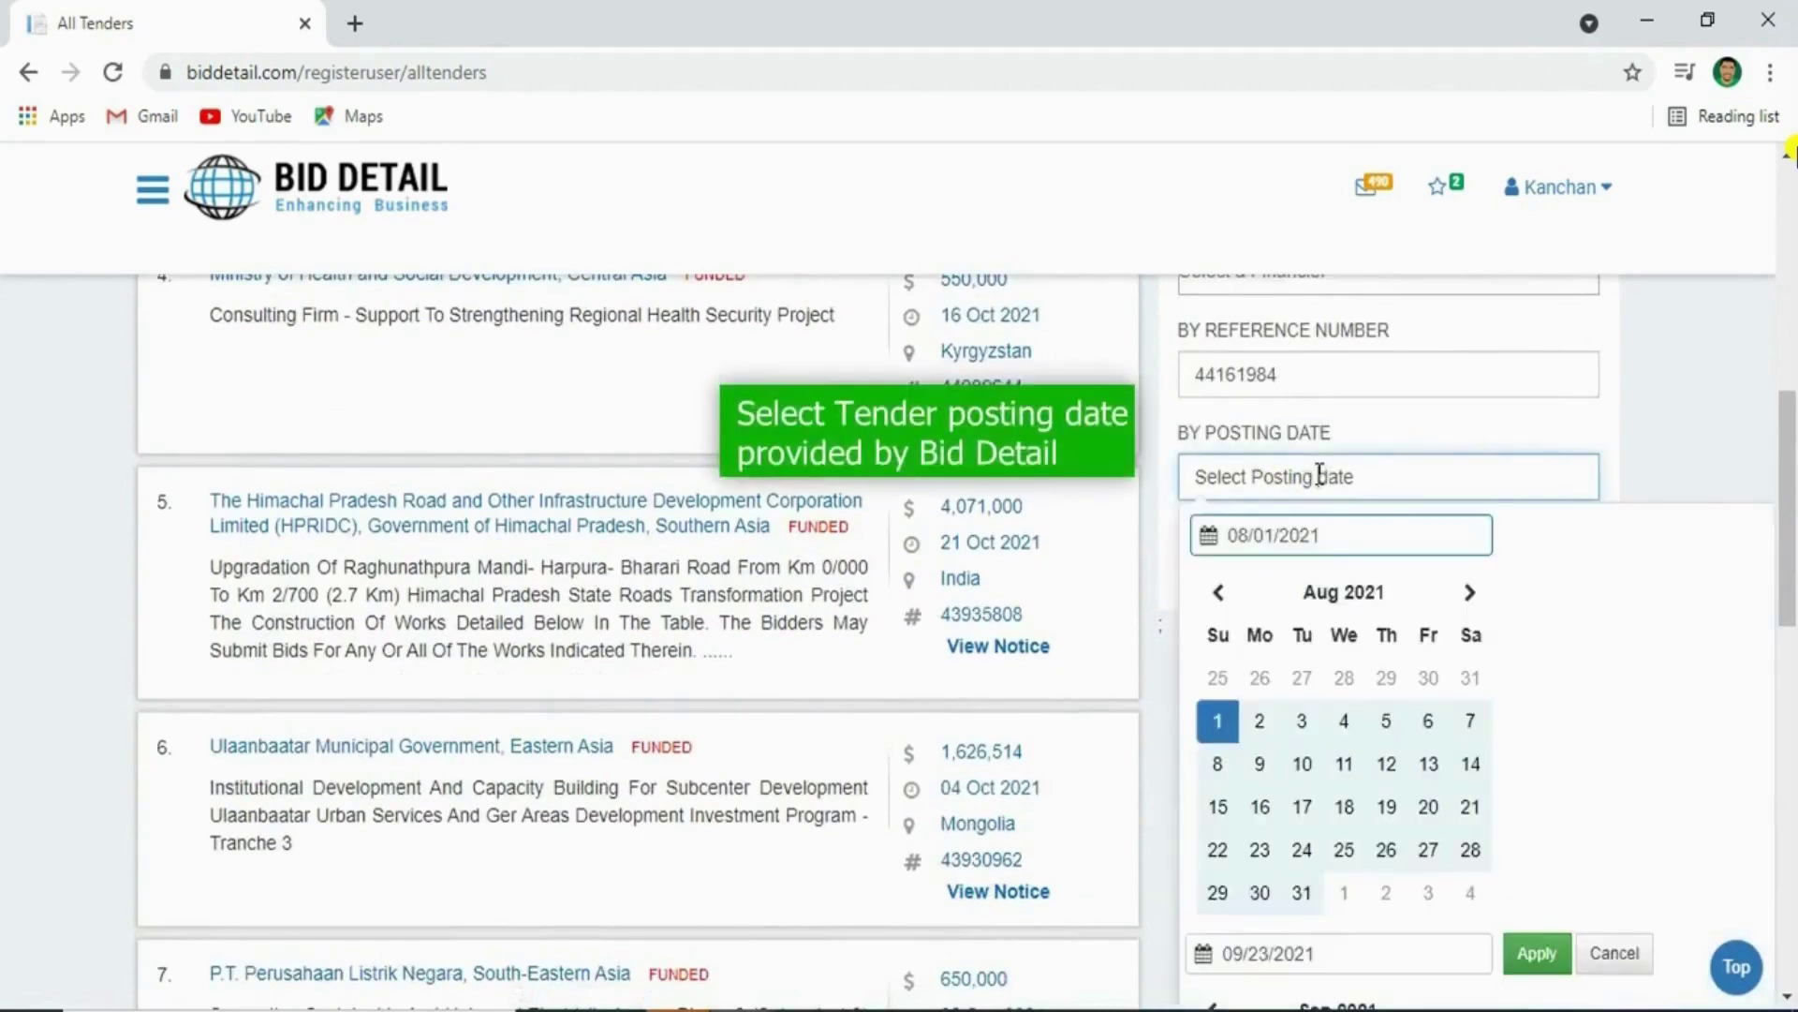
{"action": "left_click", "coordinate": [1221, 722]}
{"action": "left_click", "coordinate": [1308, 768]}
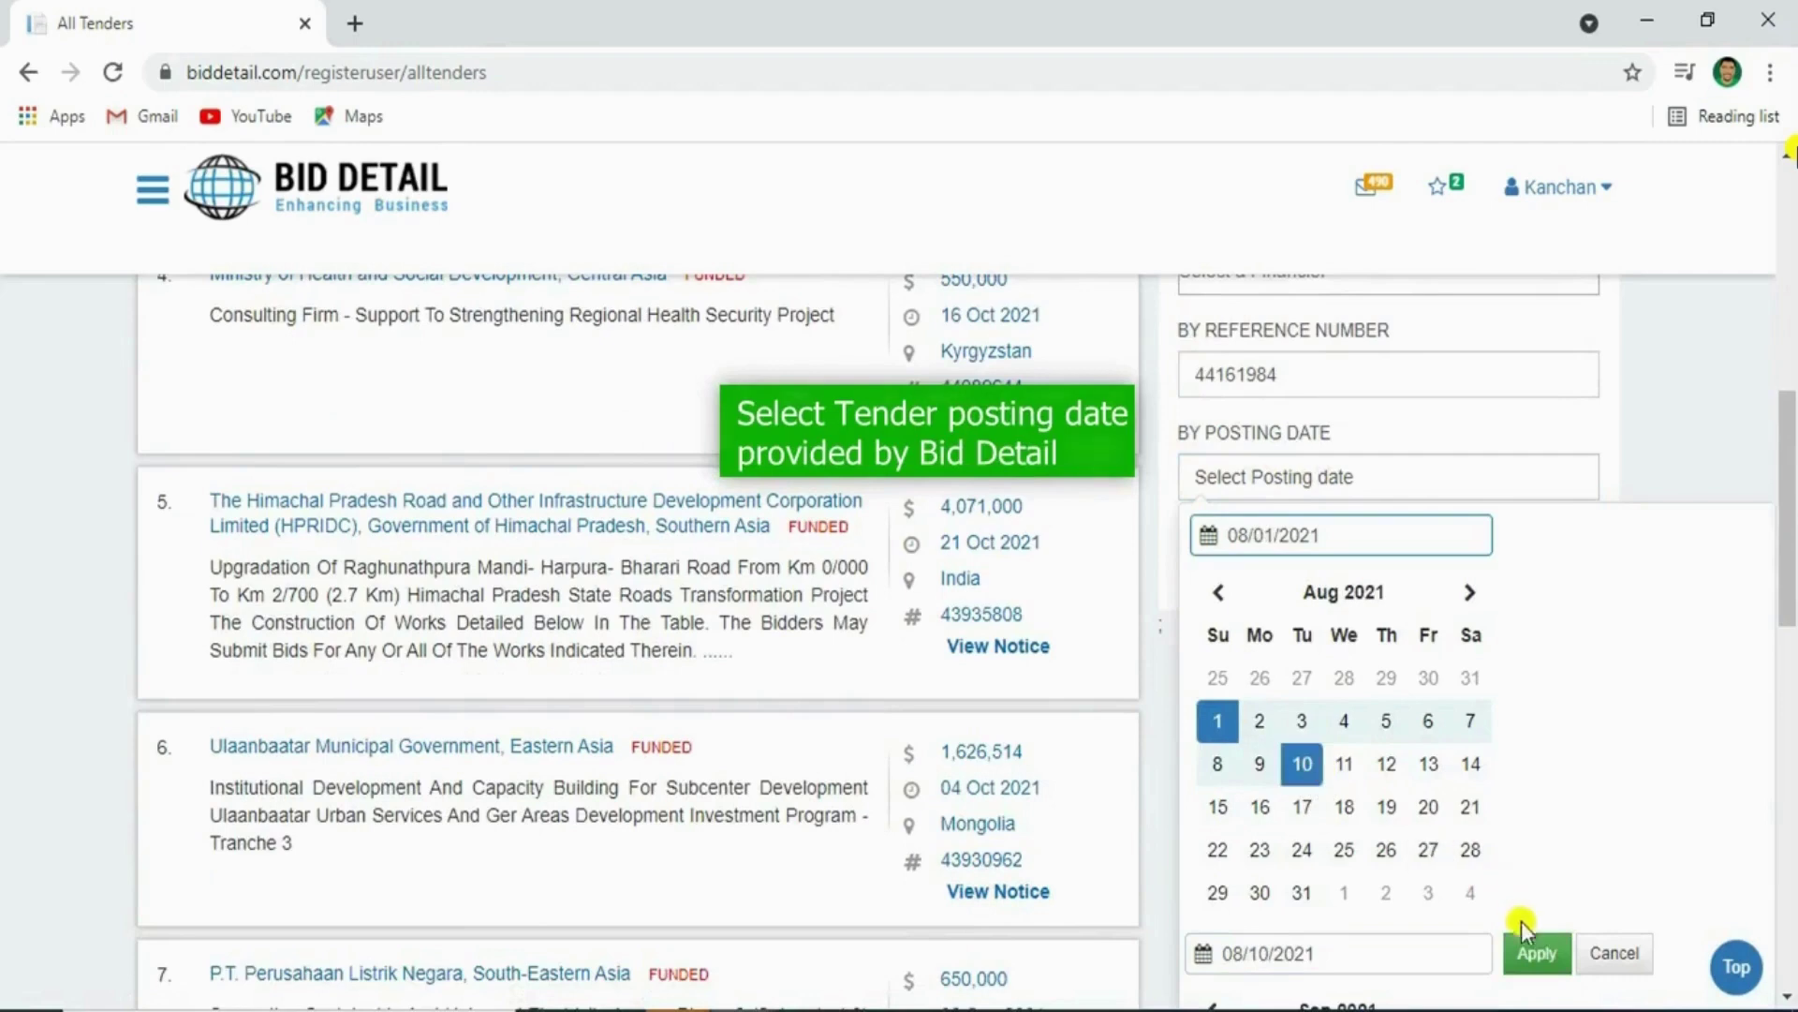
{"action": "left_click", "coordinate": [1533, 953]}
{"action": "scroll", "coordinate": [1396, 759], "scroll_direction": "up", "scroll_amount": 8}
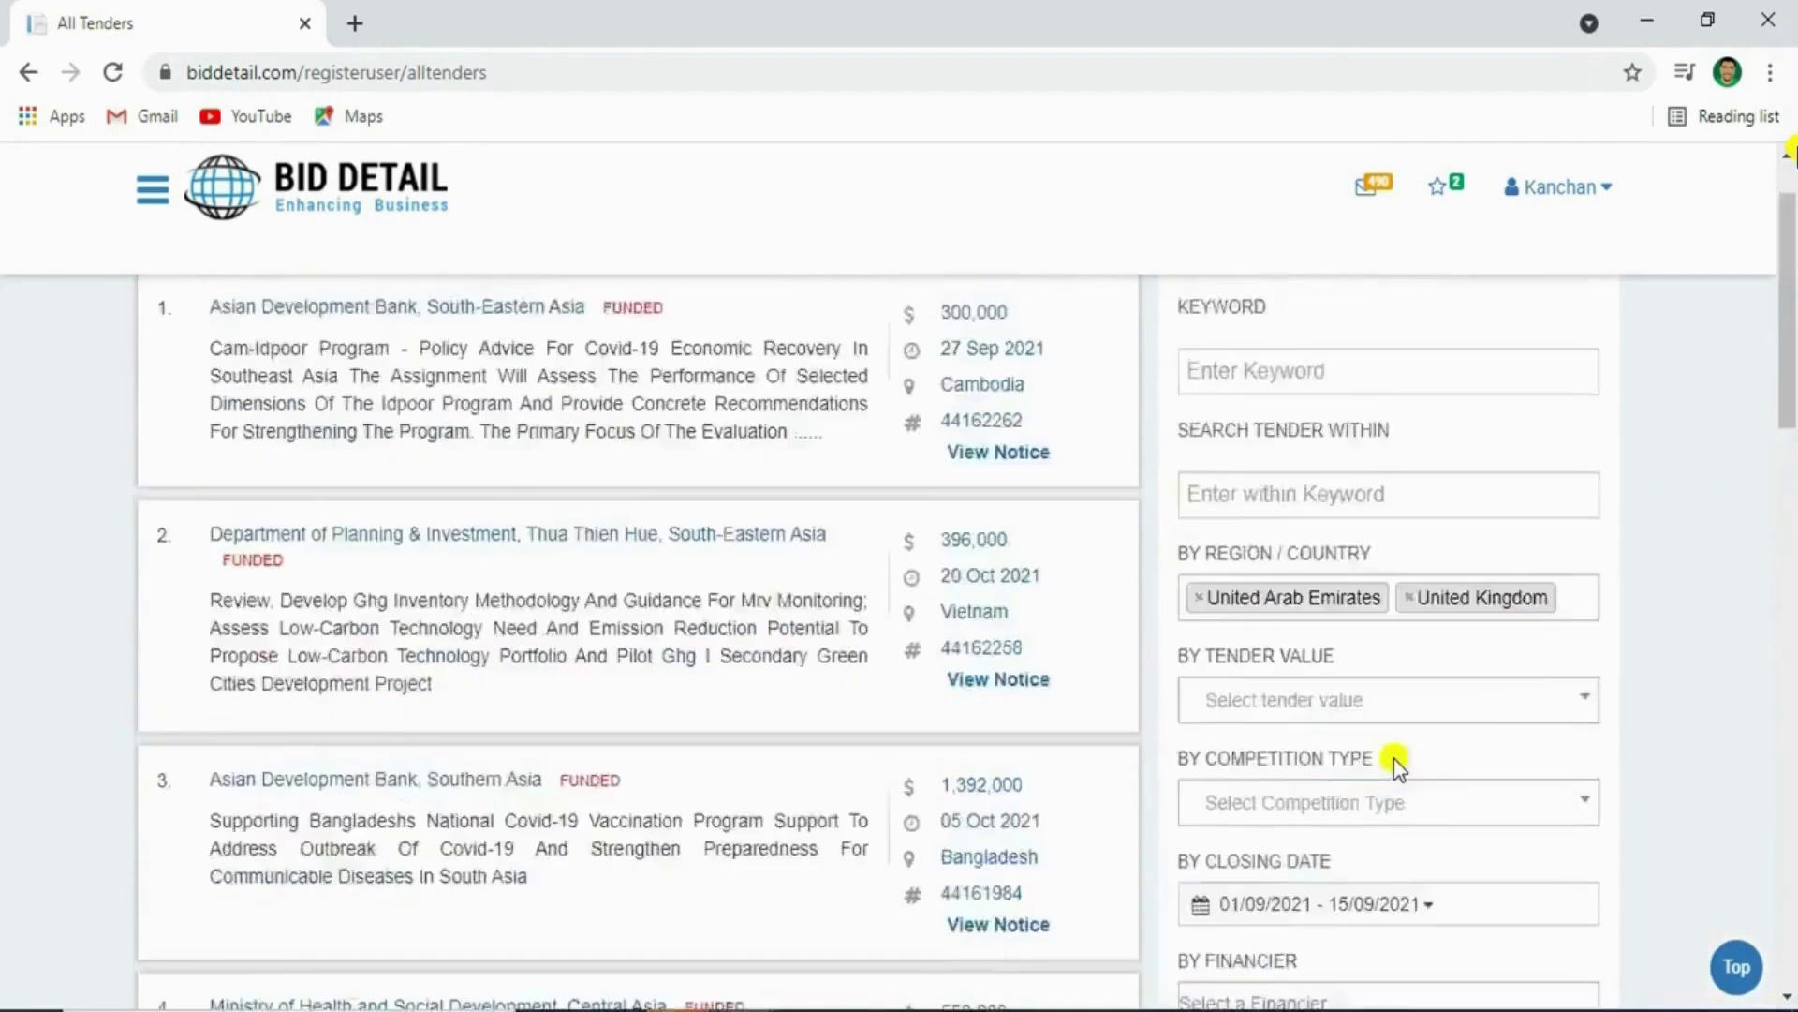
{"action": "scroll", "coordinate": [1396, 763], "scroll_direction": "up", "scroll_amount": 1}
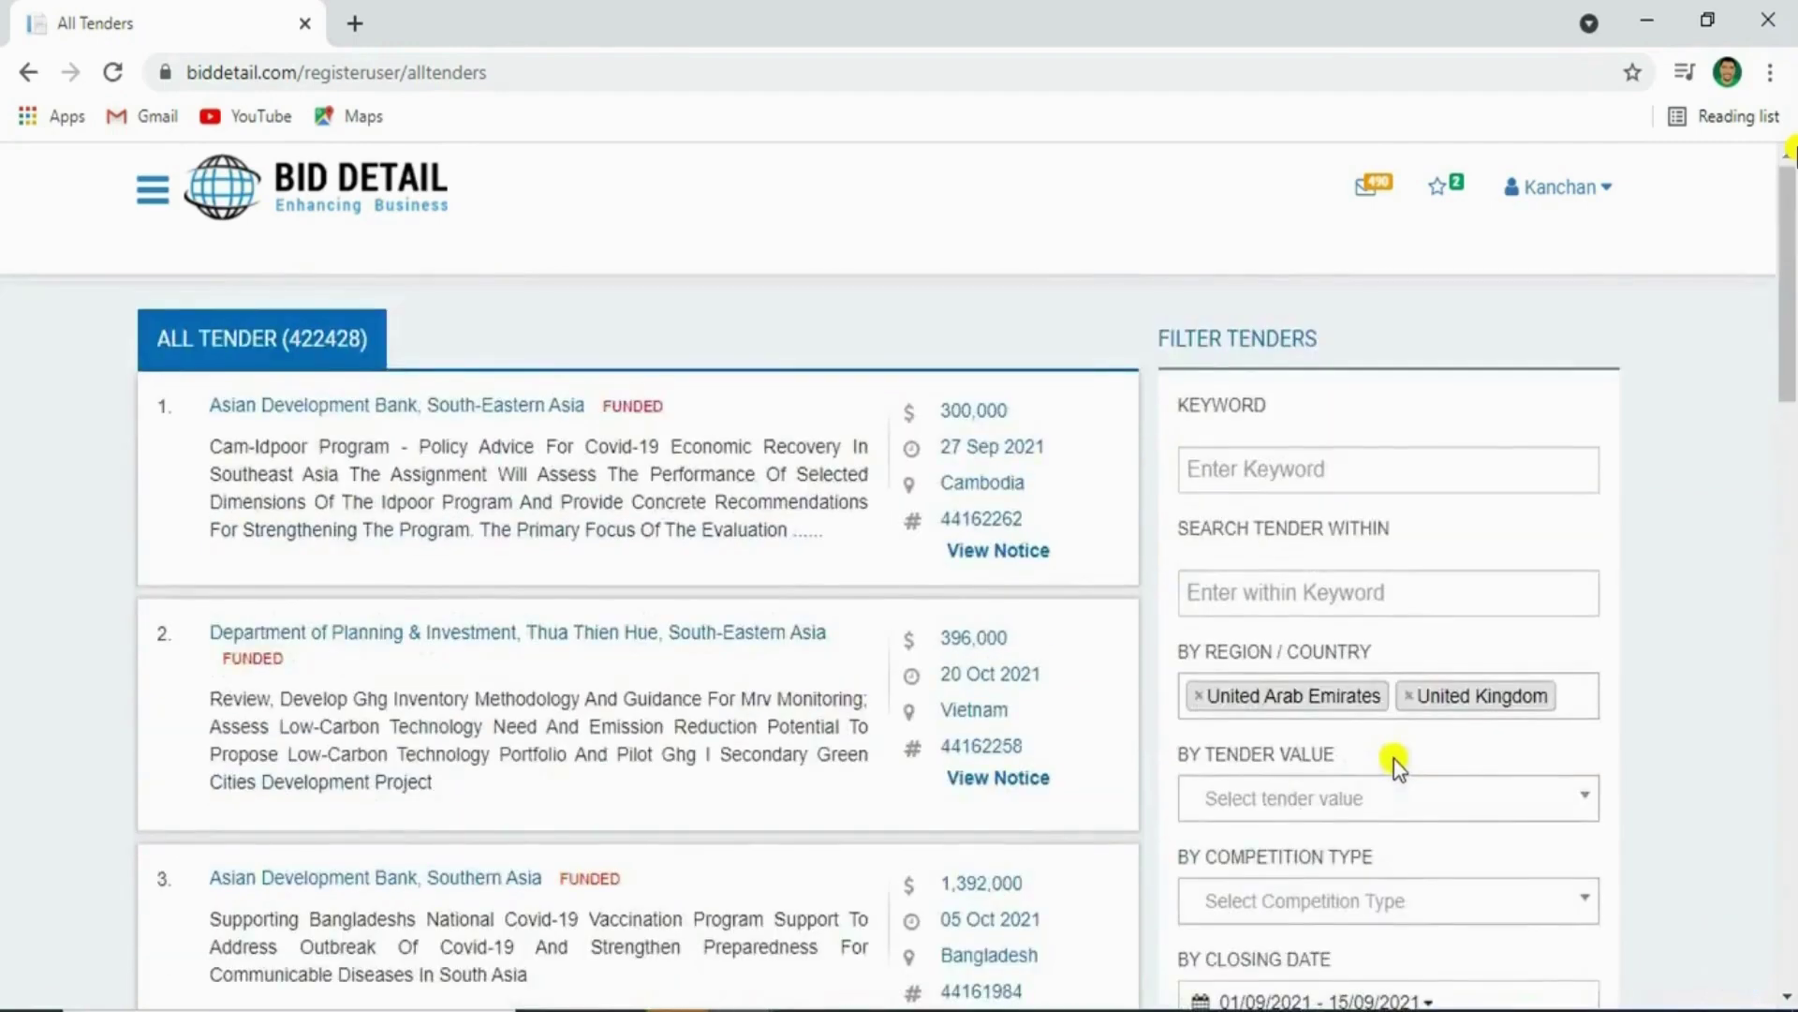
Go back to the dashboard and open the Contract Awarded listings
{"action": "left_click", "coordinate": [354, 192]}
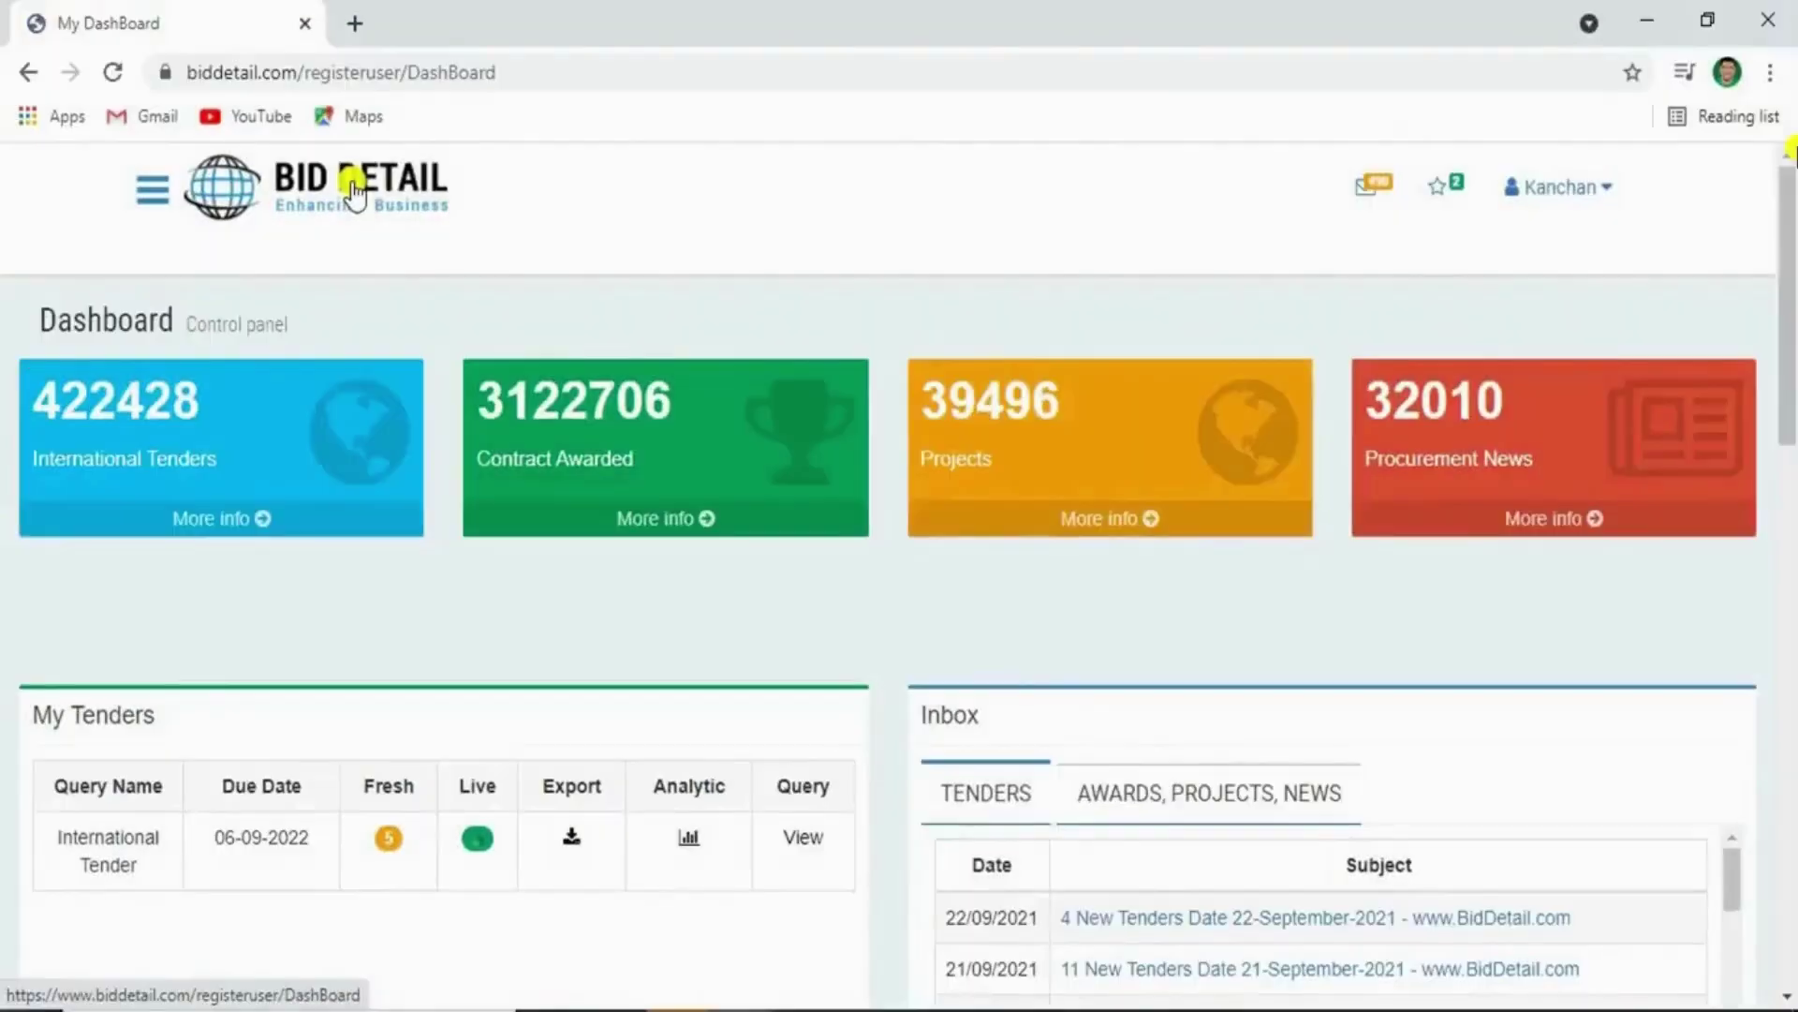
{"action": "double_click", "coordinate": [574, 401]}
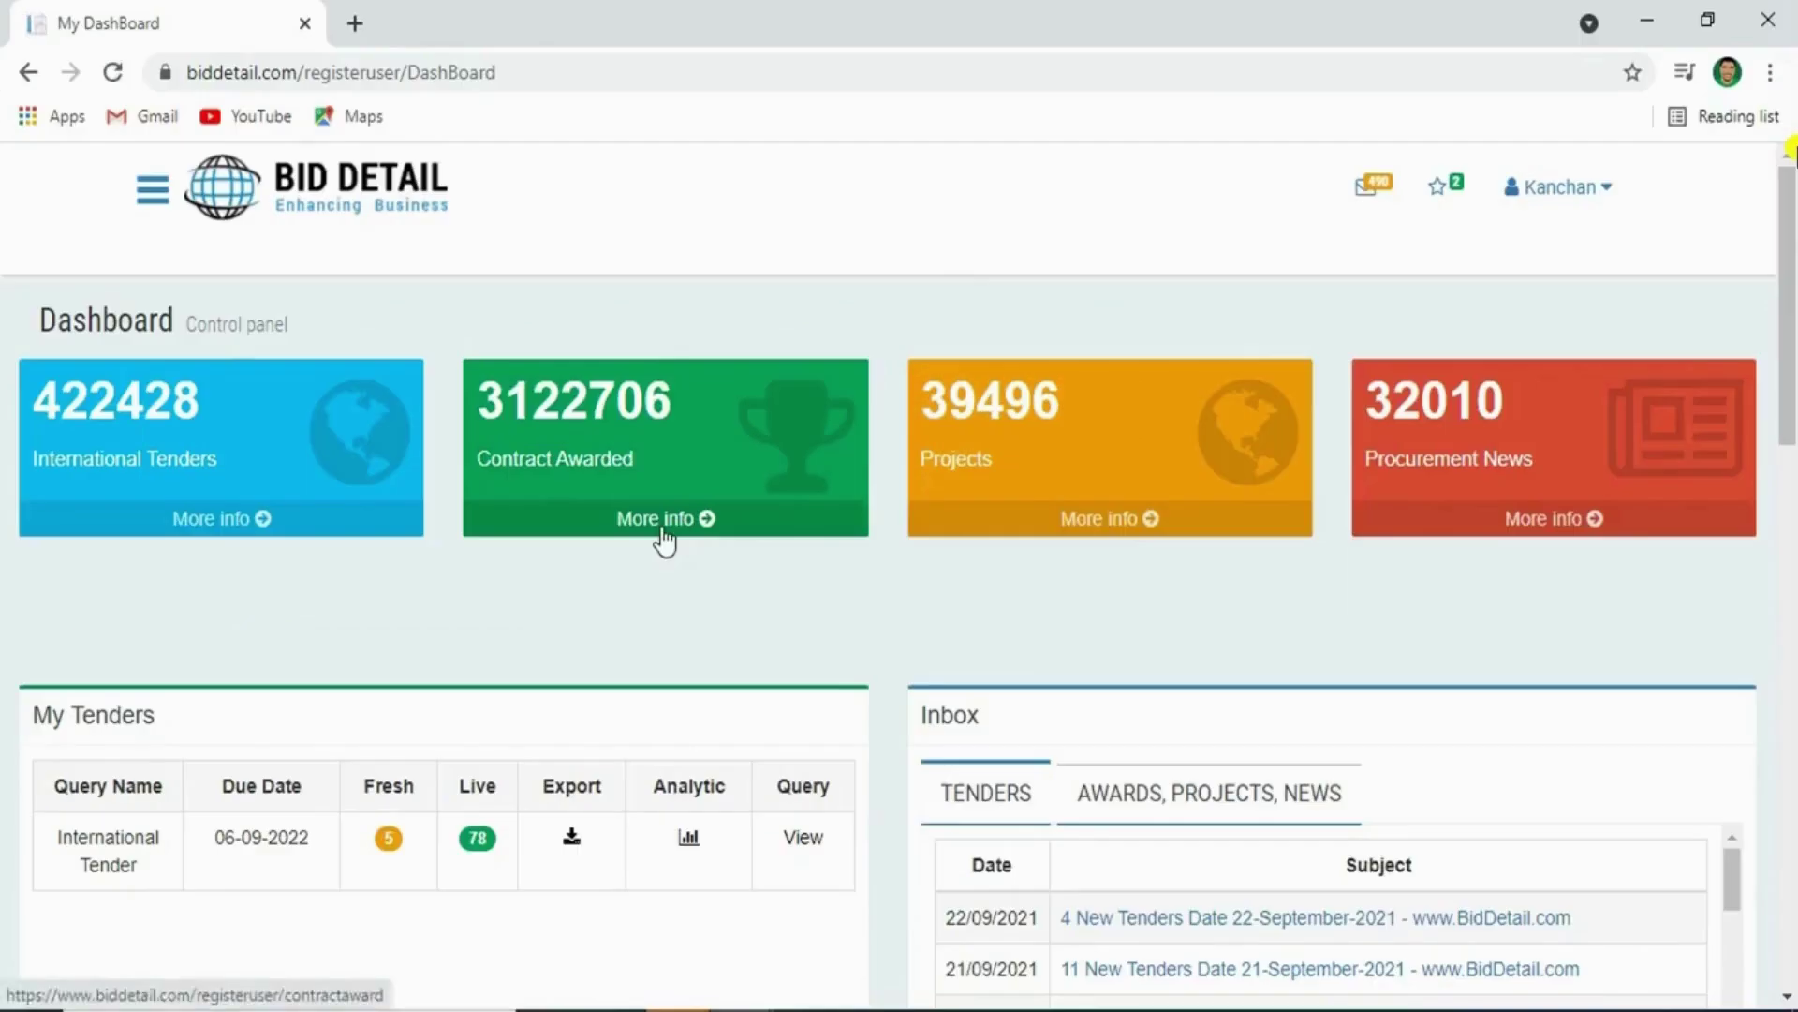
{"action": "left_click", "coordinate": [574, 569]}
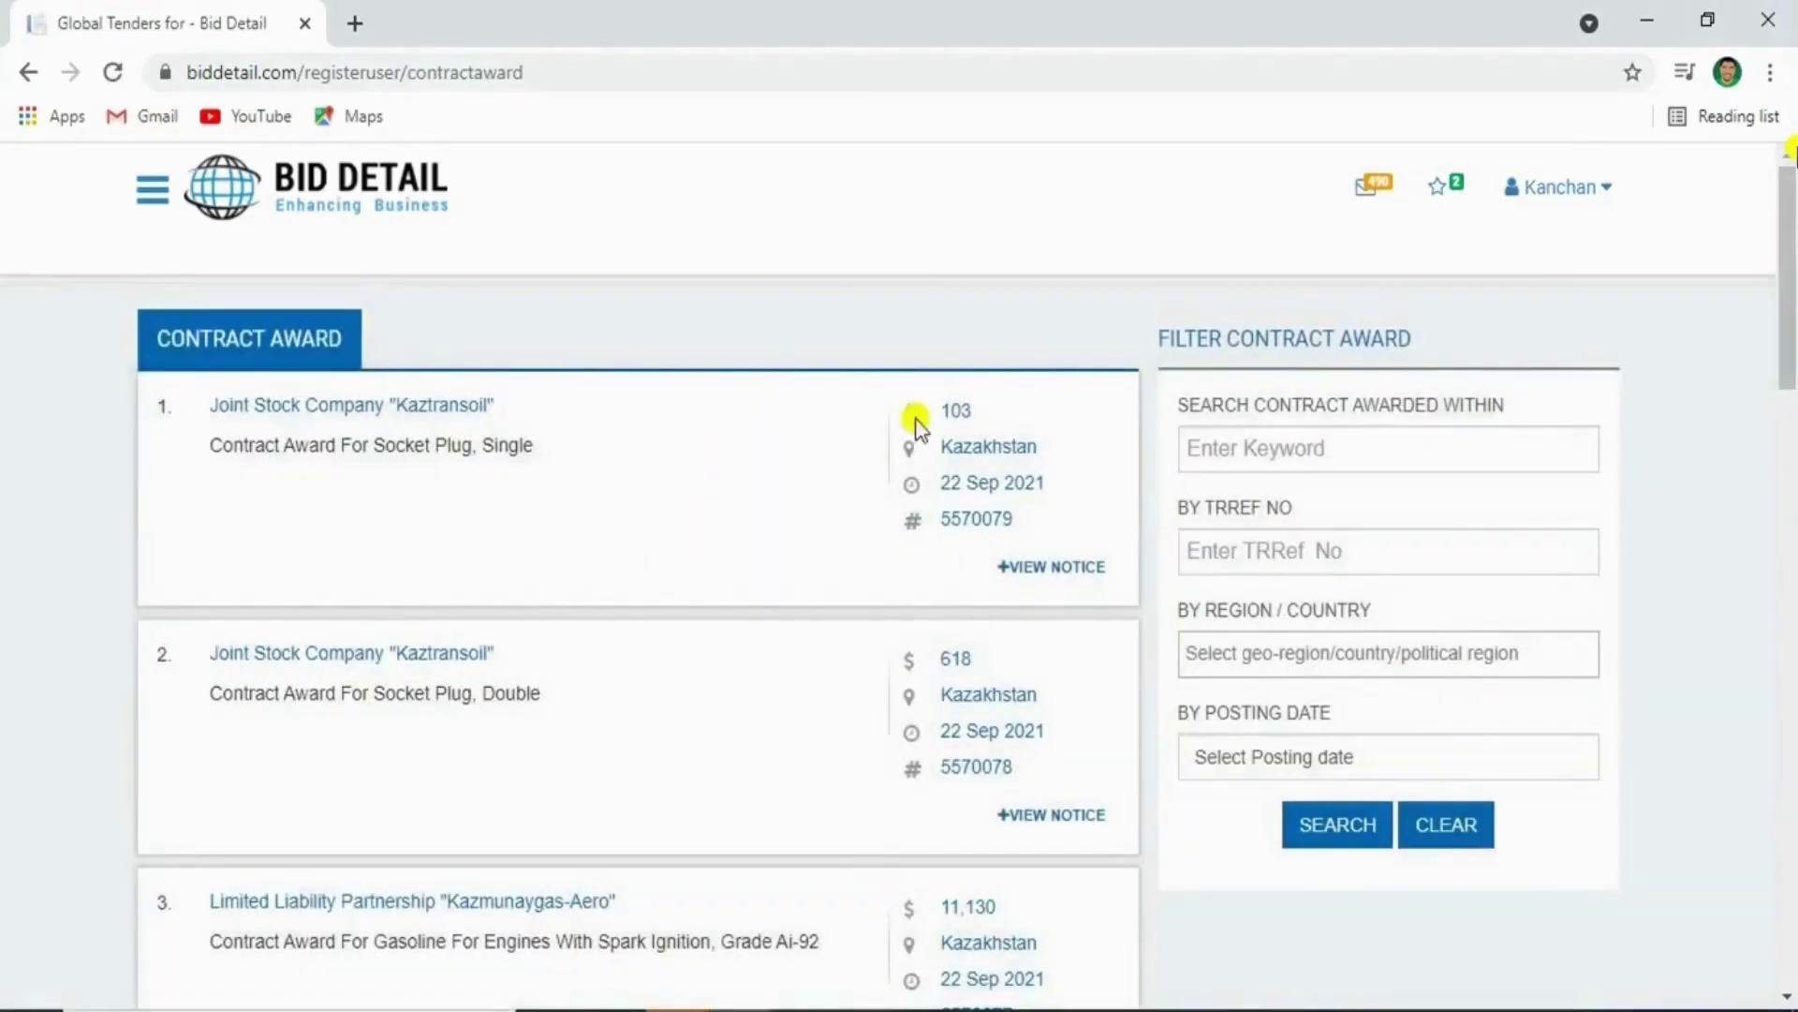
{"action": "triple_click", "coordinate": [1208, 338]}
{"action": "triple_click", "coordinate": [1274, 403]}
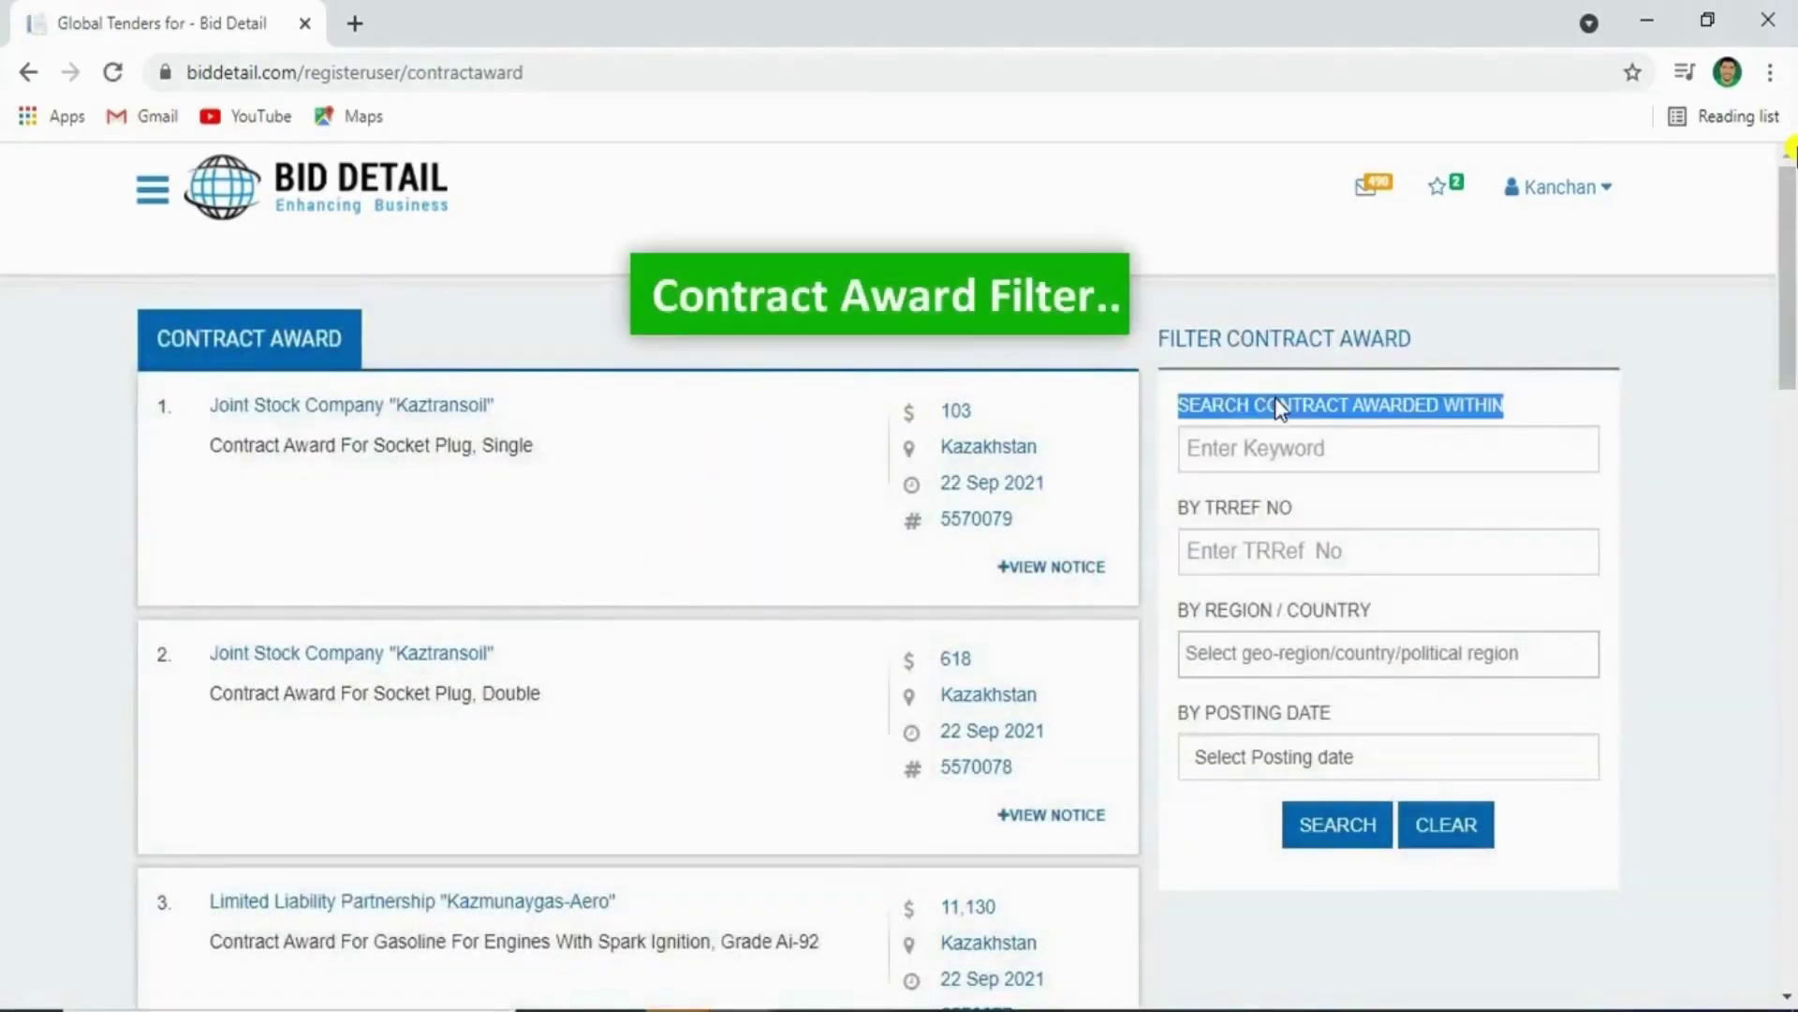
Search contract awards for the keyword Gas, then refine it to Gasoil
{"action": "left_click", "coordinate": [1318, 464]}
{"action": "left_click", "coordinate": [1321, 461]}
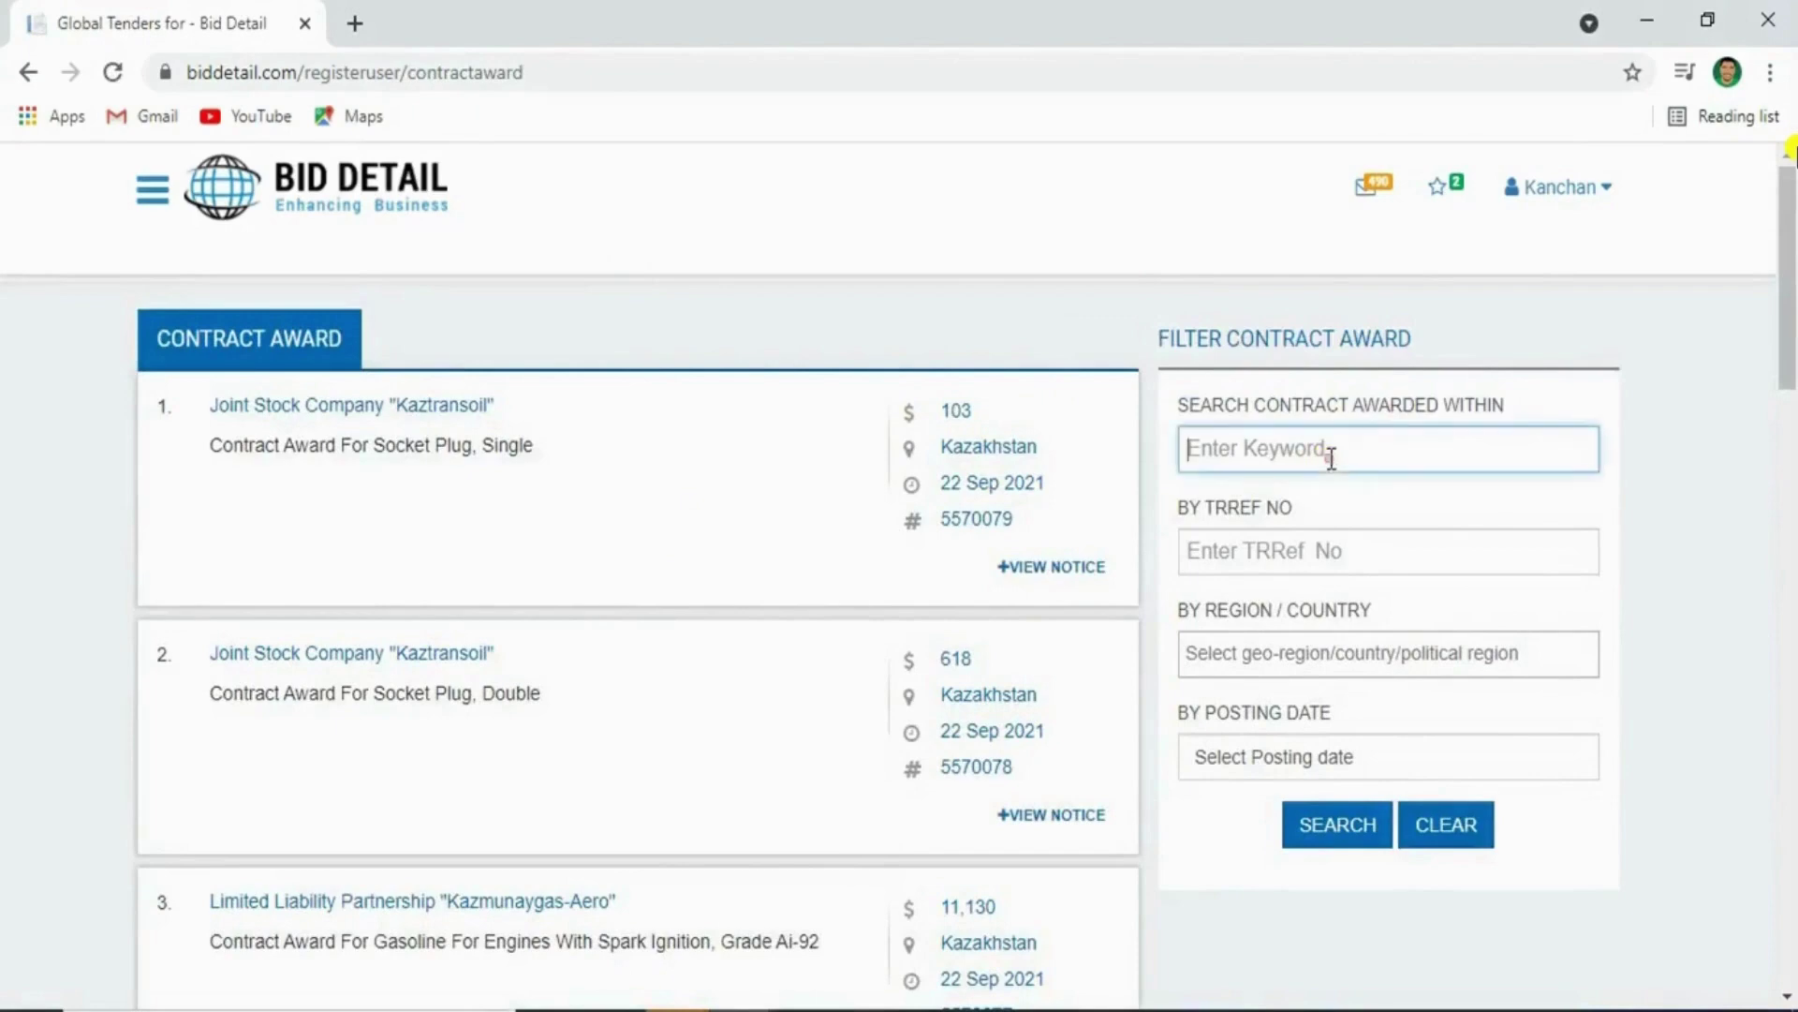
{"action": "type", "text": "Gas"}
{"action": "left_click", "coordinate": [1329, 826]}
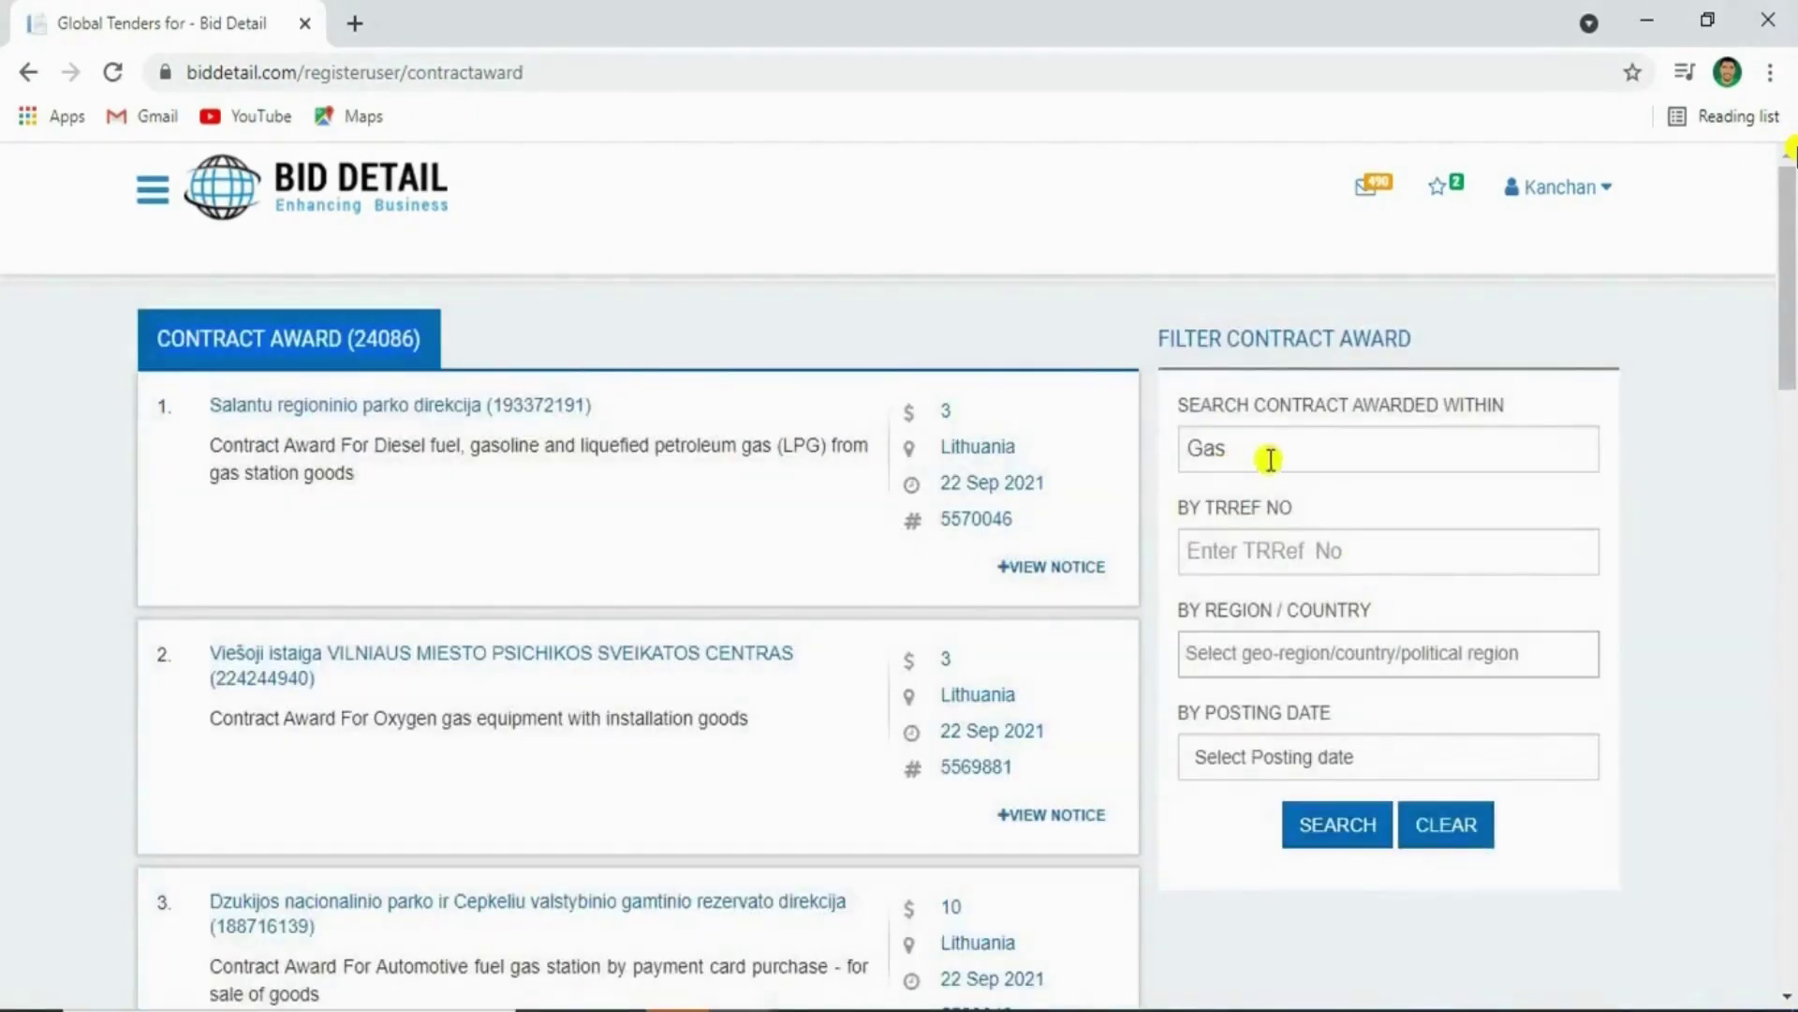
{"action": "left_click", "coordinate": [1297, 448]}
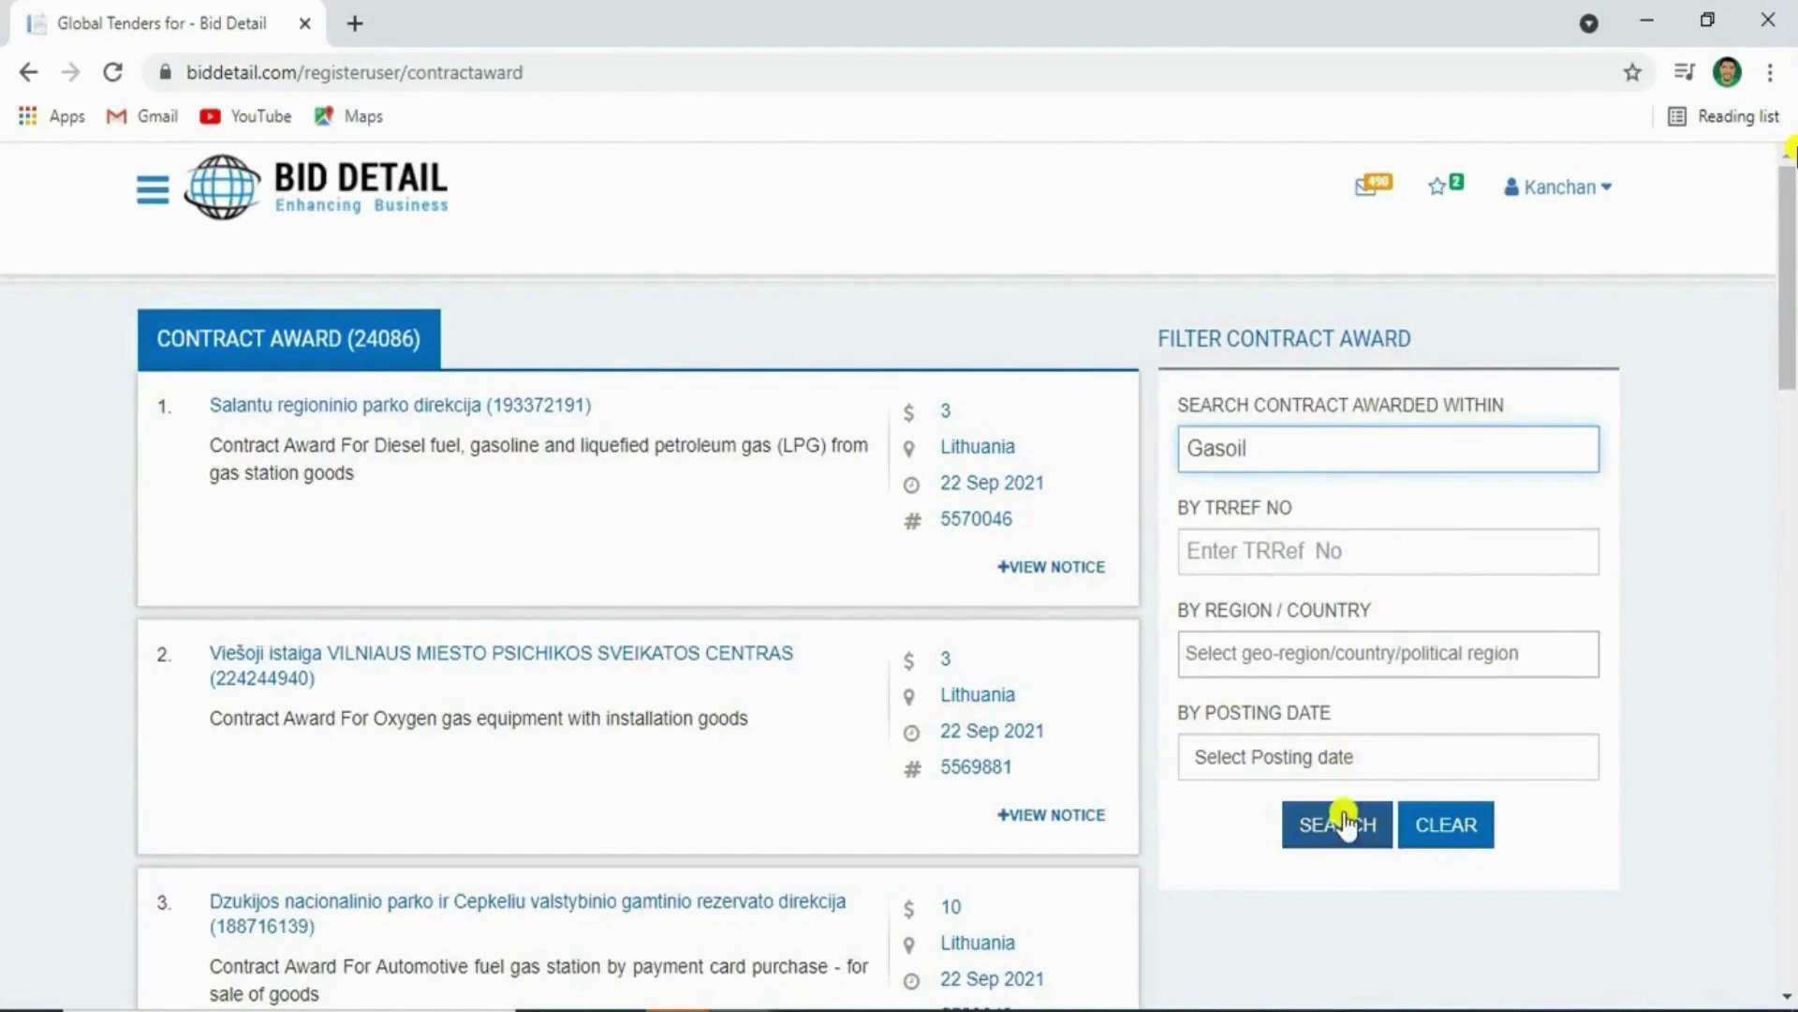
{"action": "left_click", "coordinate": [1344, 824]}
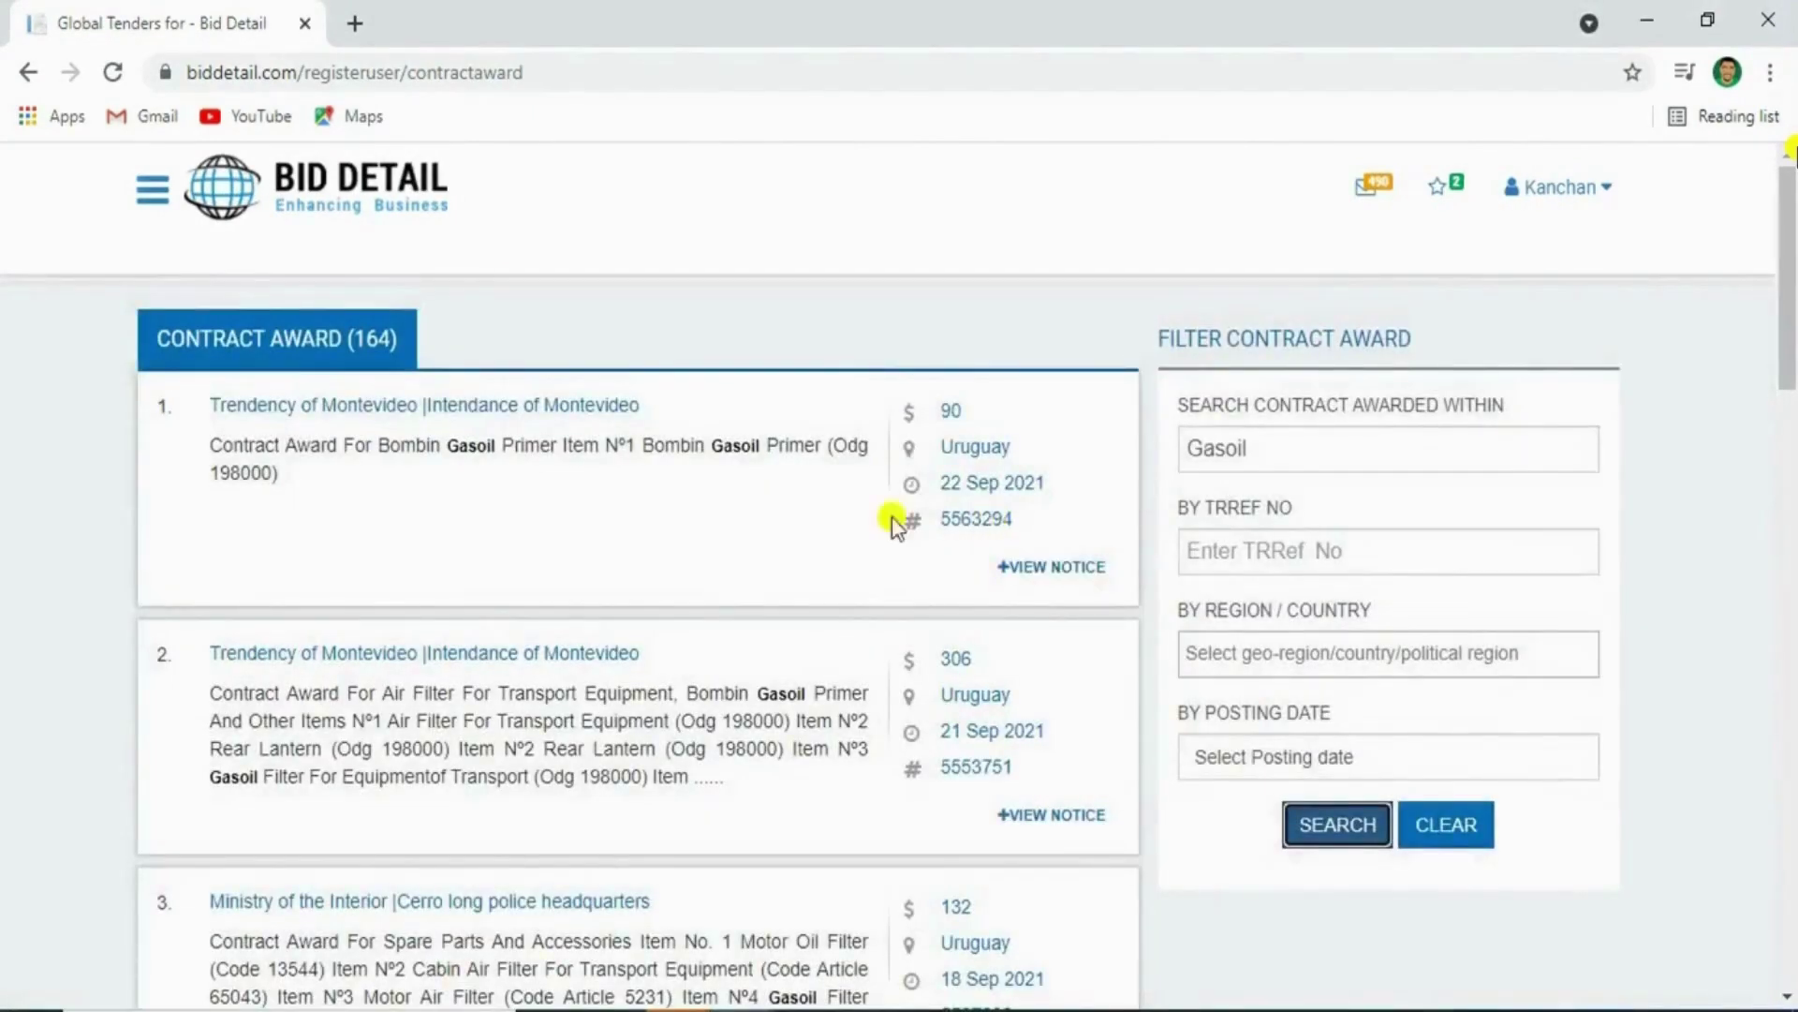
Copy the first result's TRREF number 5563294 into the TRREF filter
{"action": "double_click", "coordinate": [473, 445]}
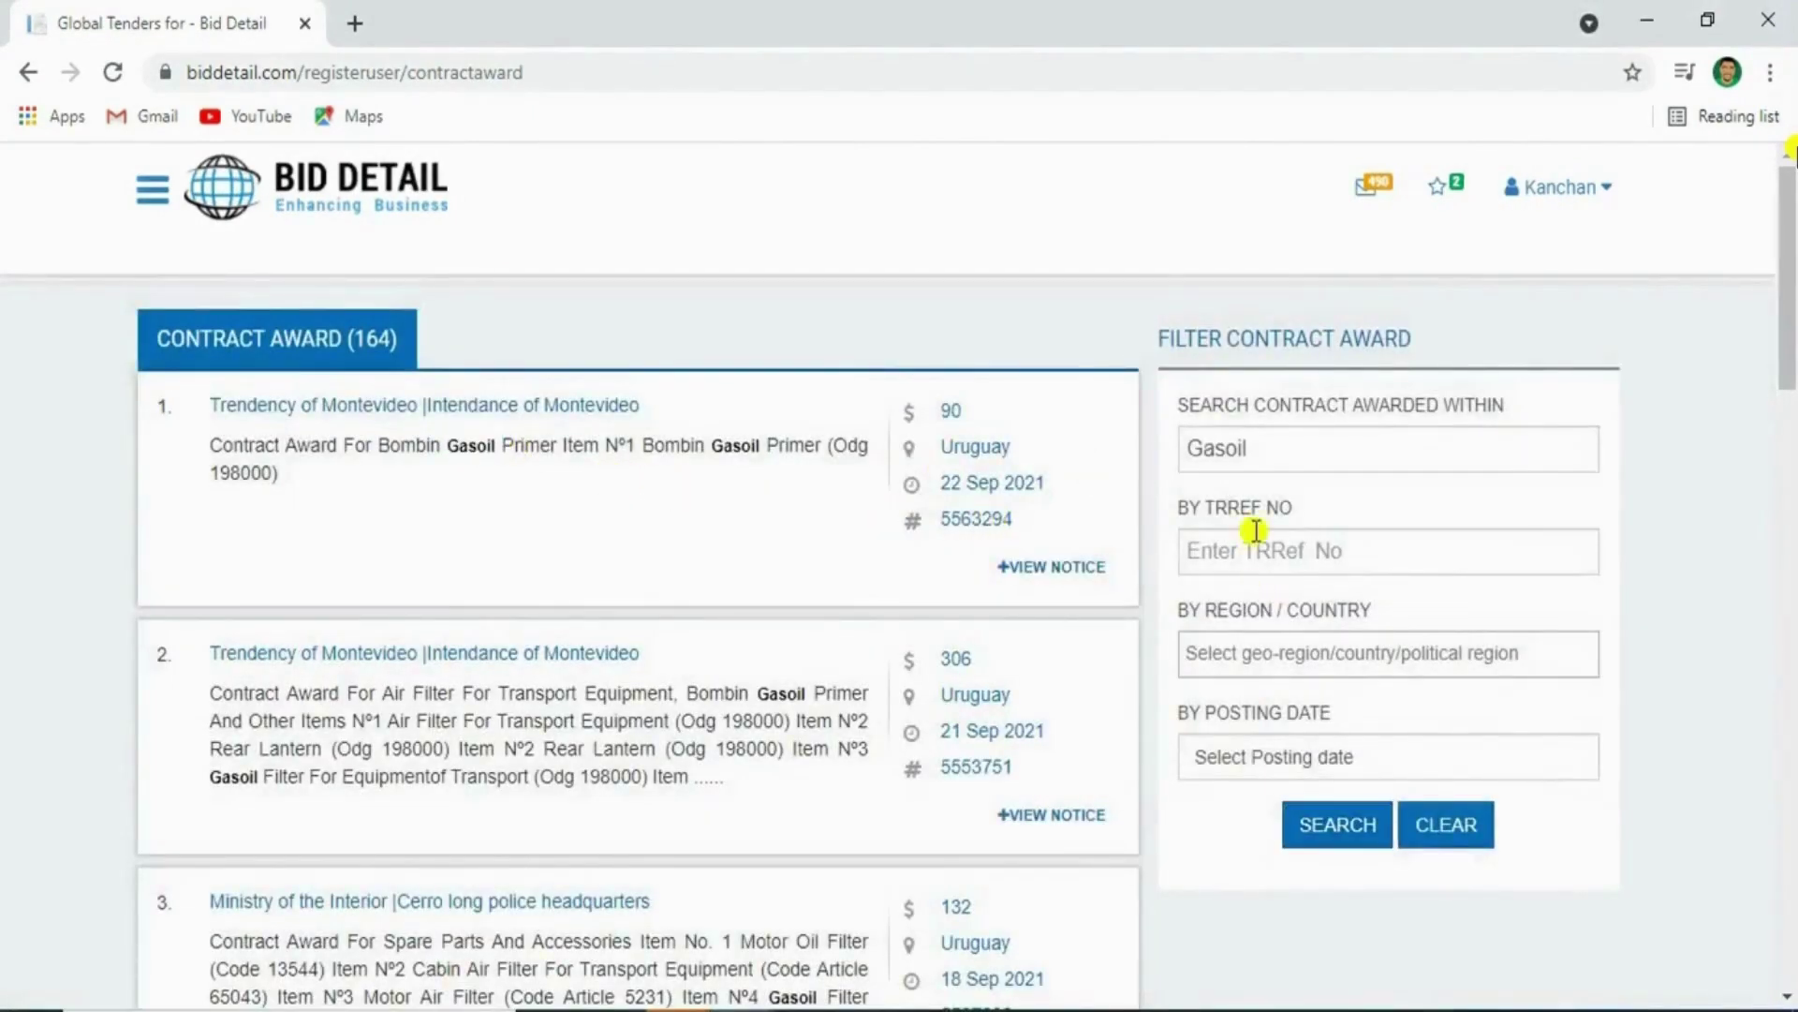
{"action": "double_click", "coordinate": [994, 521]}
{"action": "key", "text": "ctrl+c"}
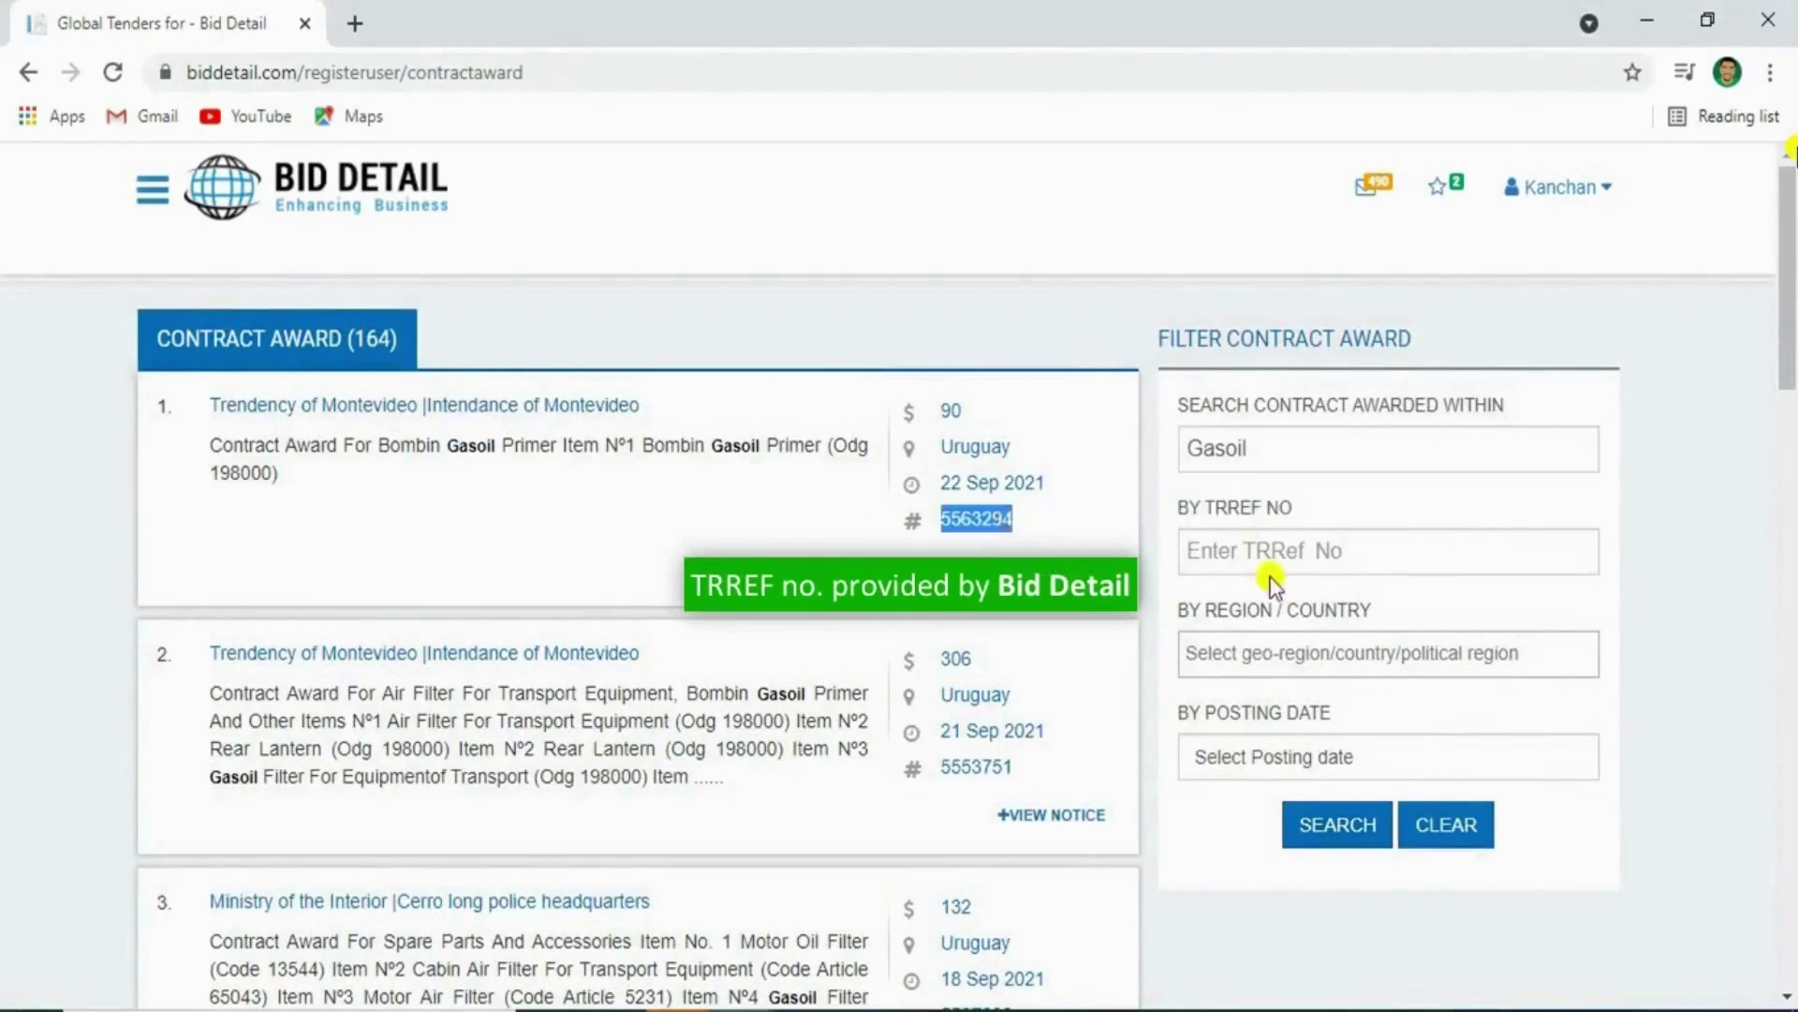
{"action": "left_click", "coordinate": [1349, 550]}
{"action": "key", "text": "ctrl+v"}
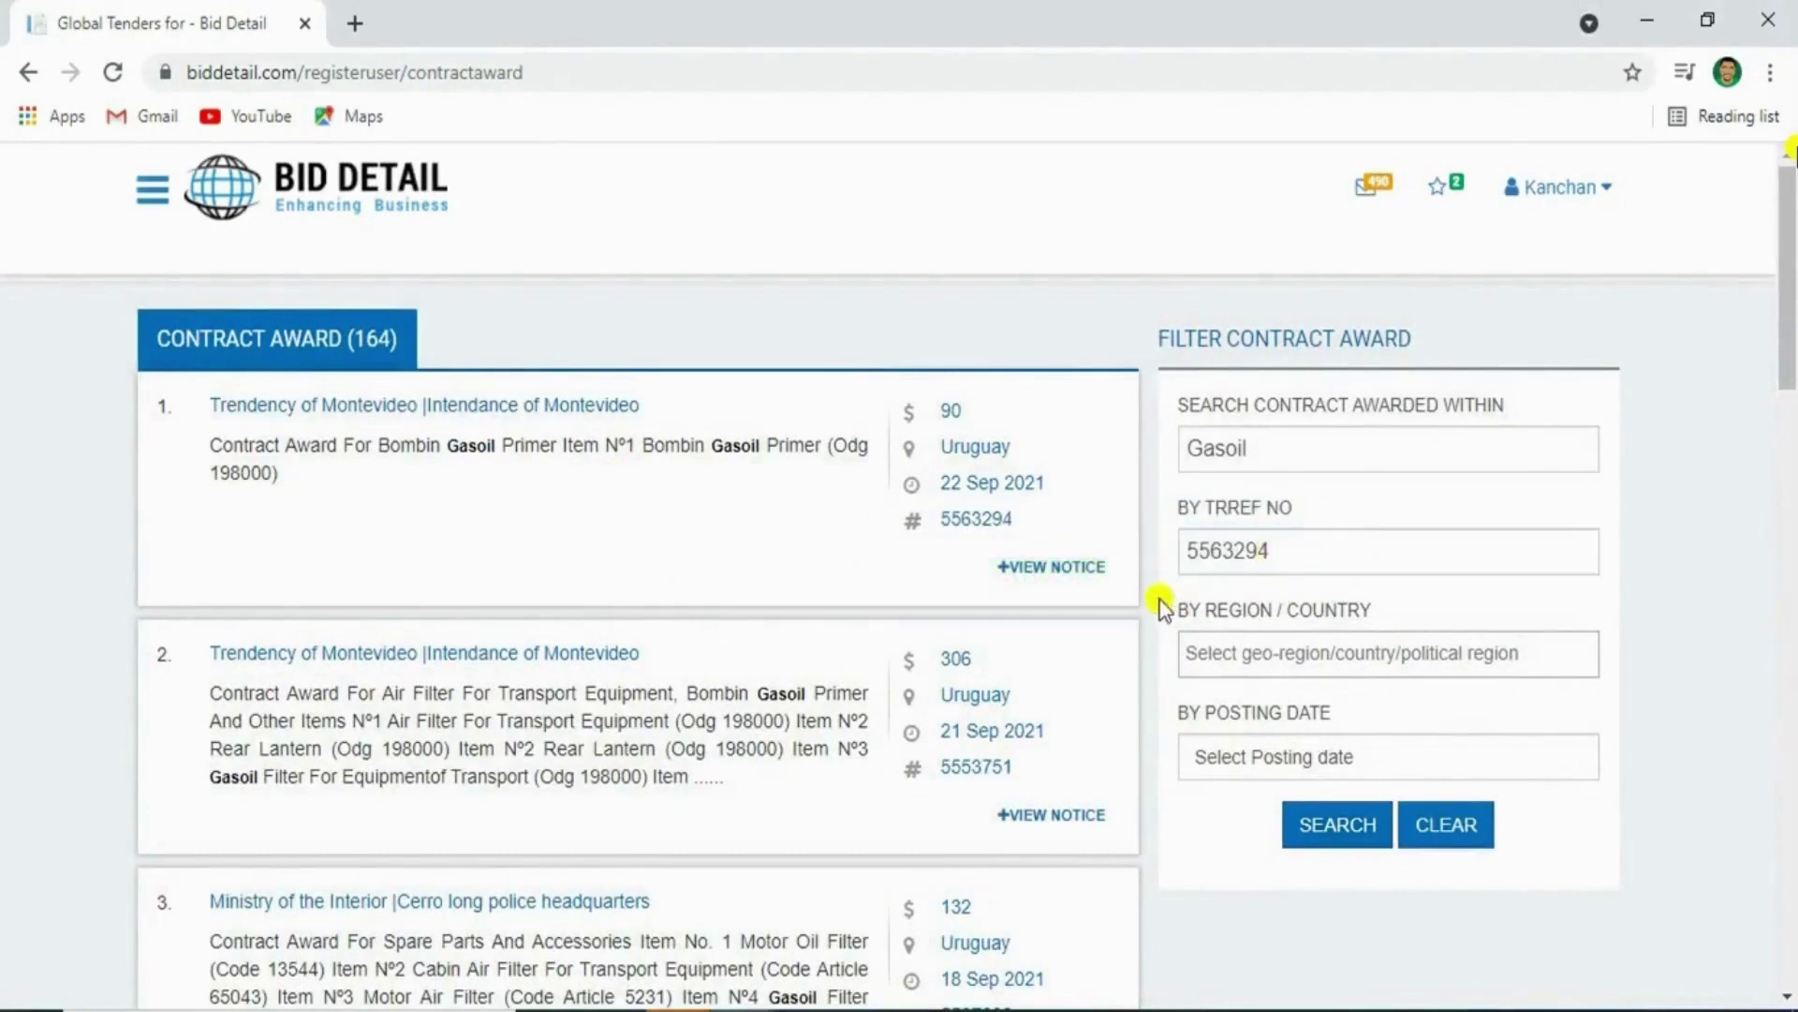
Add Uruguay and United Arab Emirates to the region filter, then remove both
{"action": "triple_click", "coordinate": [1289, 615]}
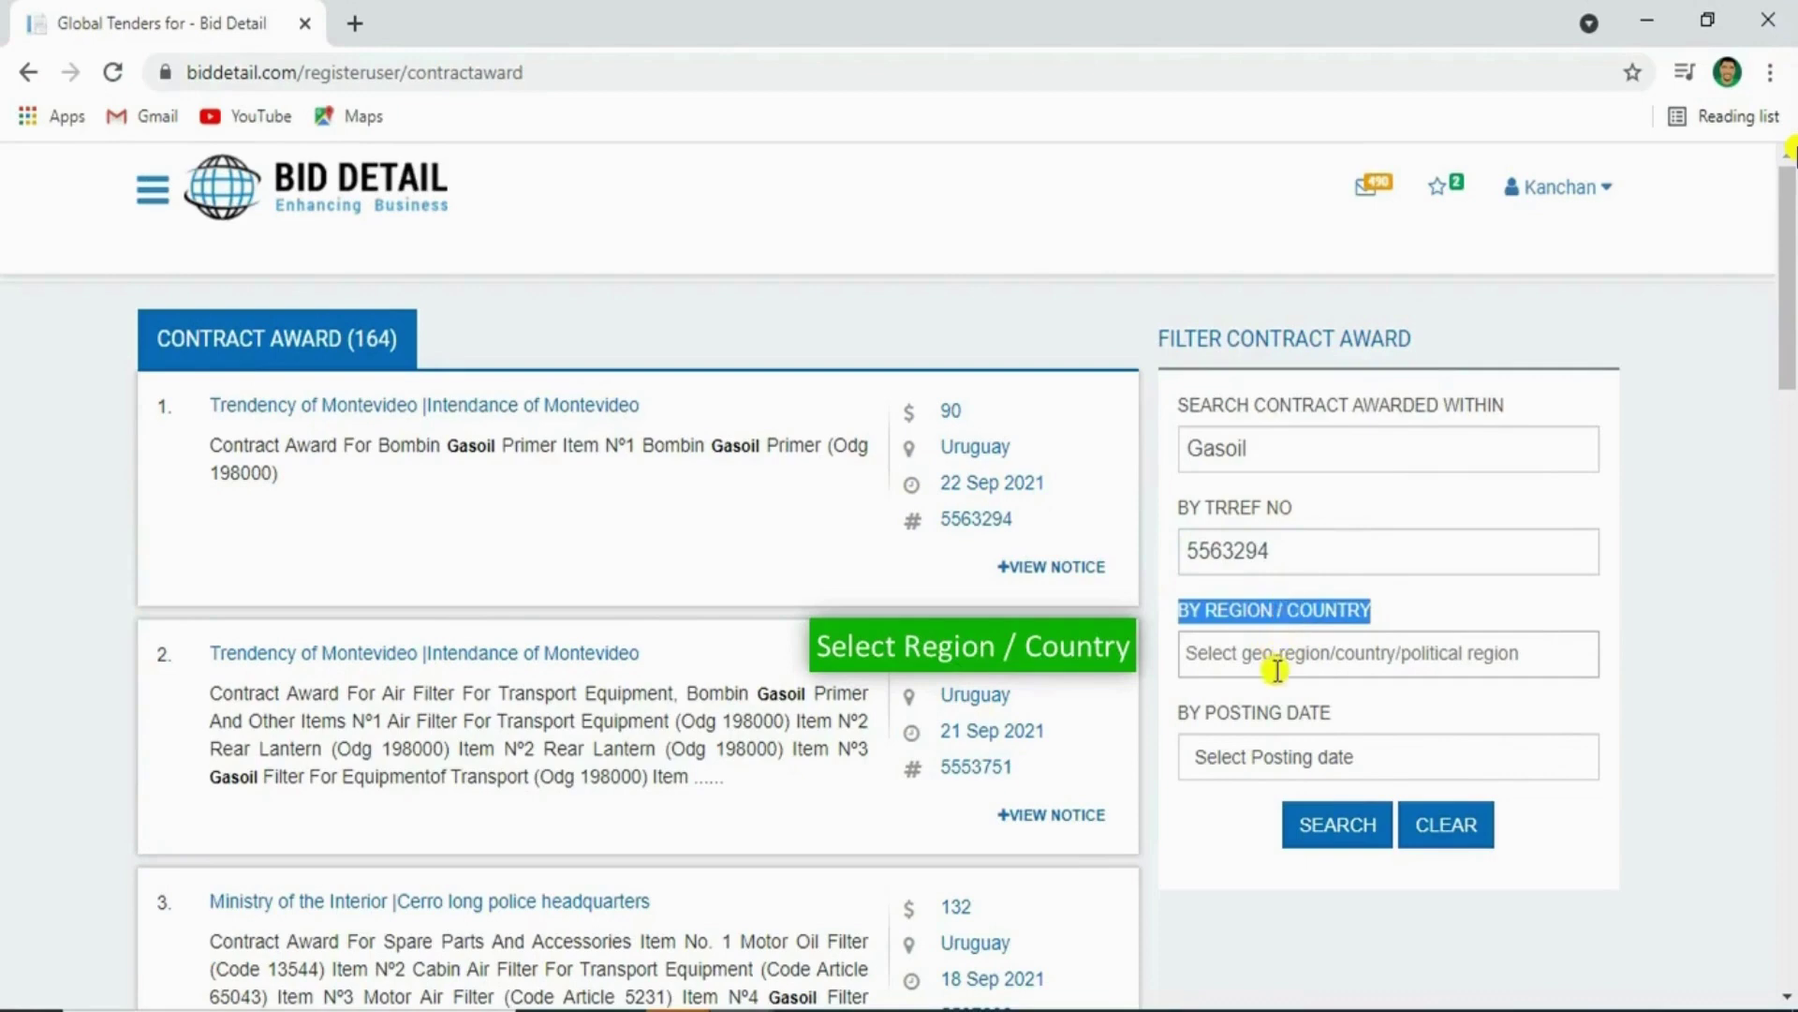
{"action": "left_click", "coordinate": [1287, 654]}
{"action": "type", "text": "u"}
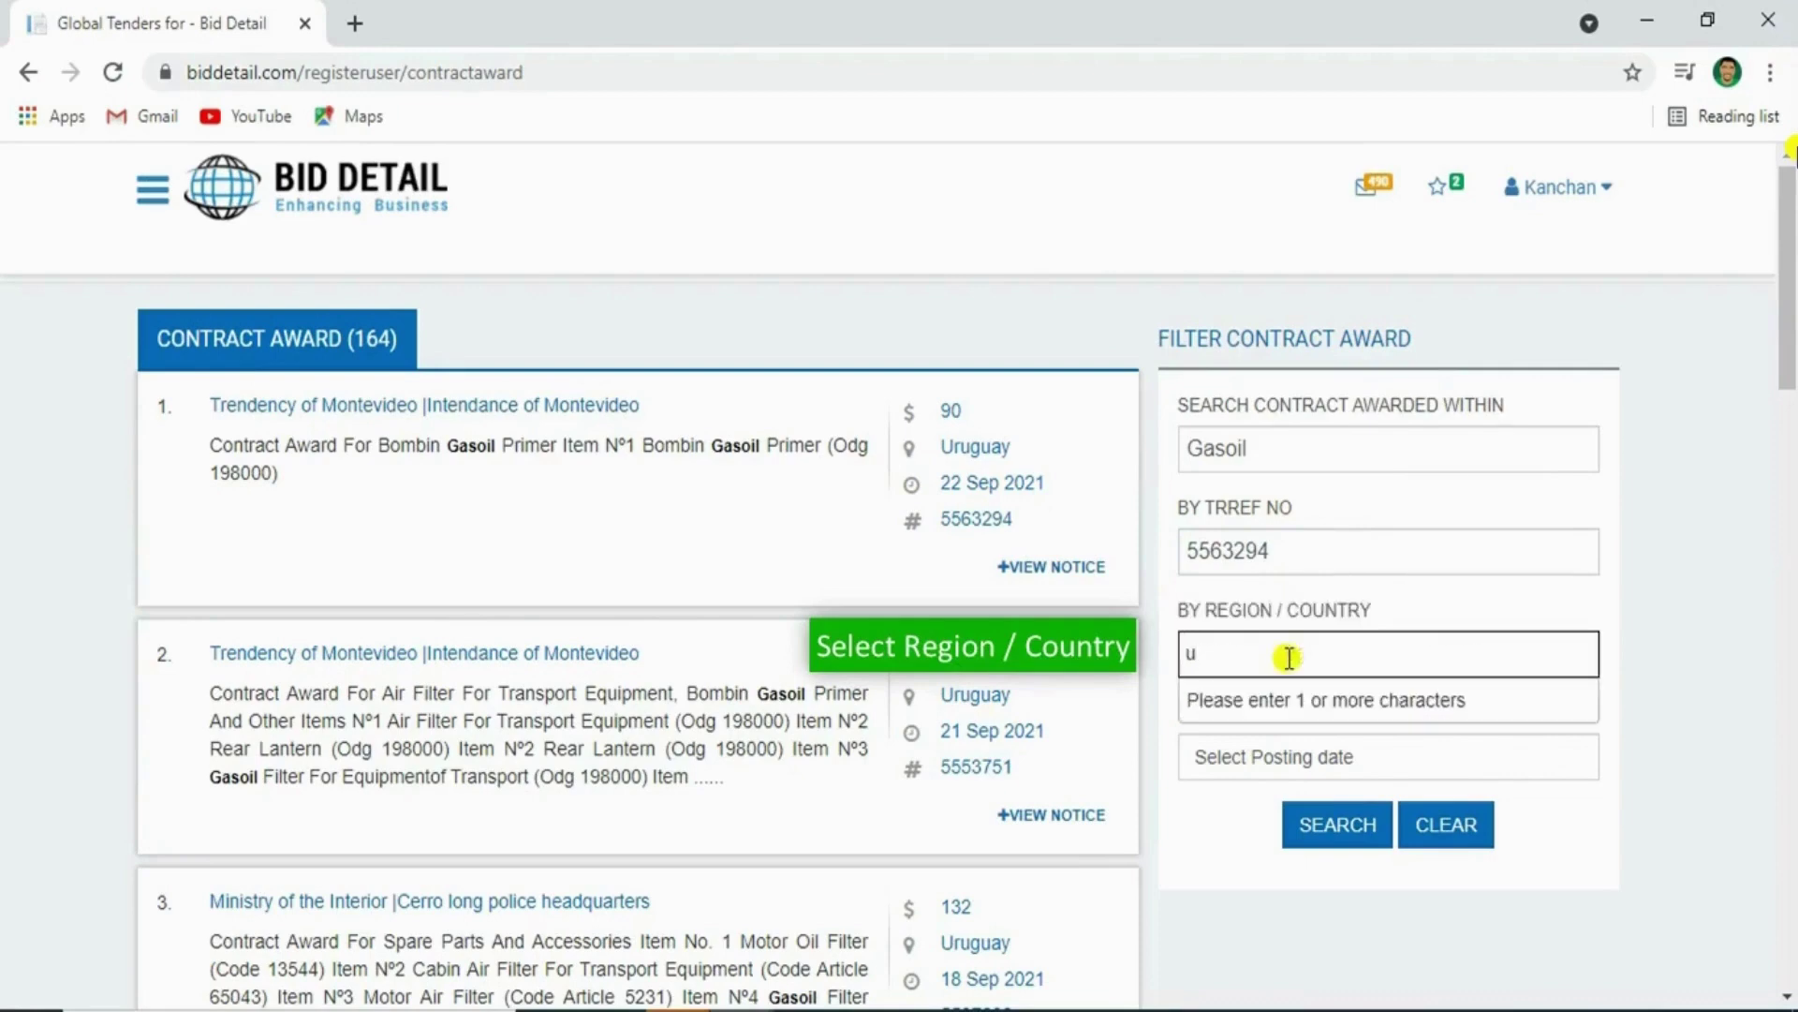
{"action": "type", "text": "rug"}
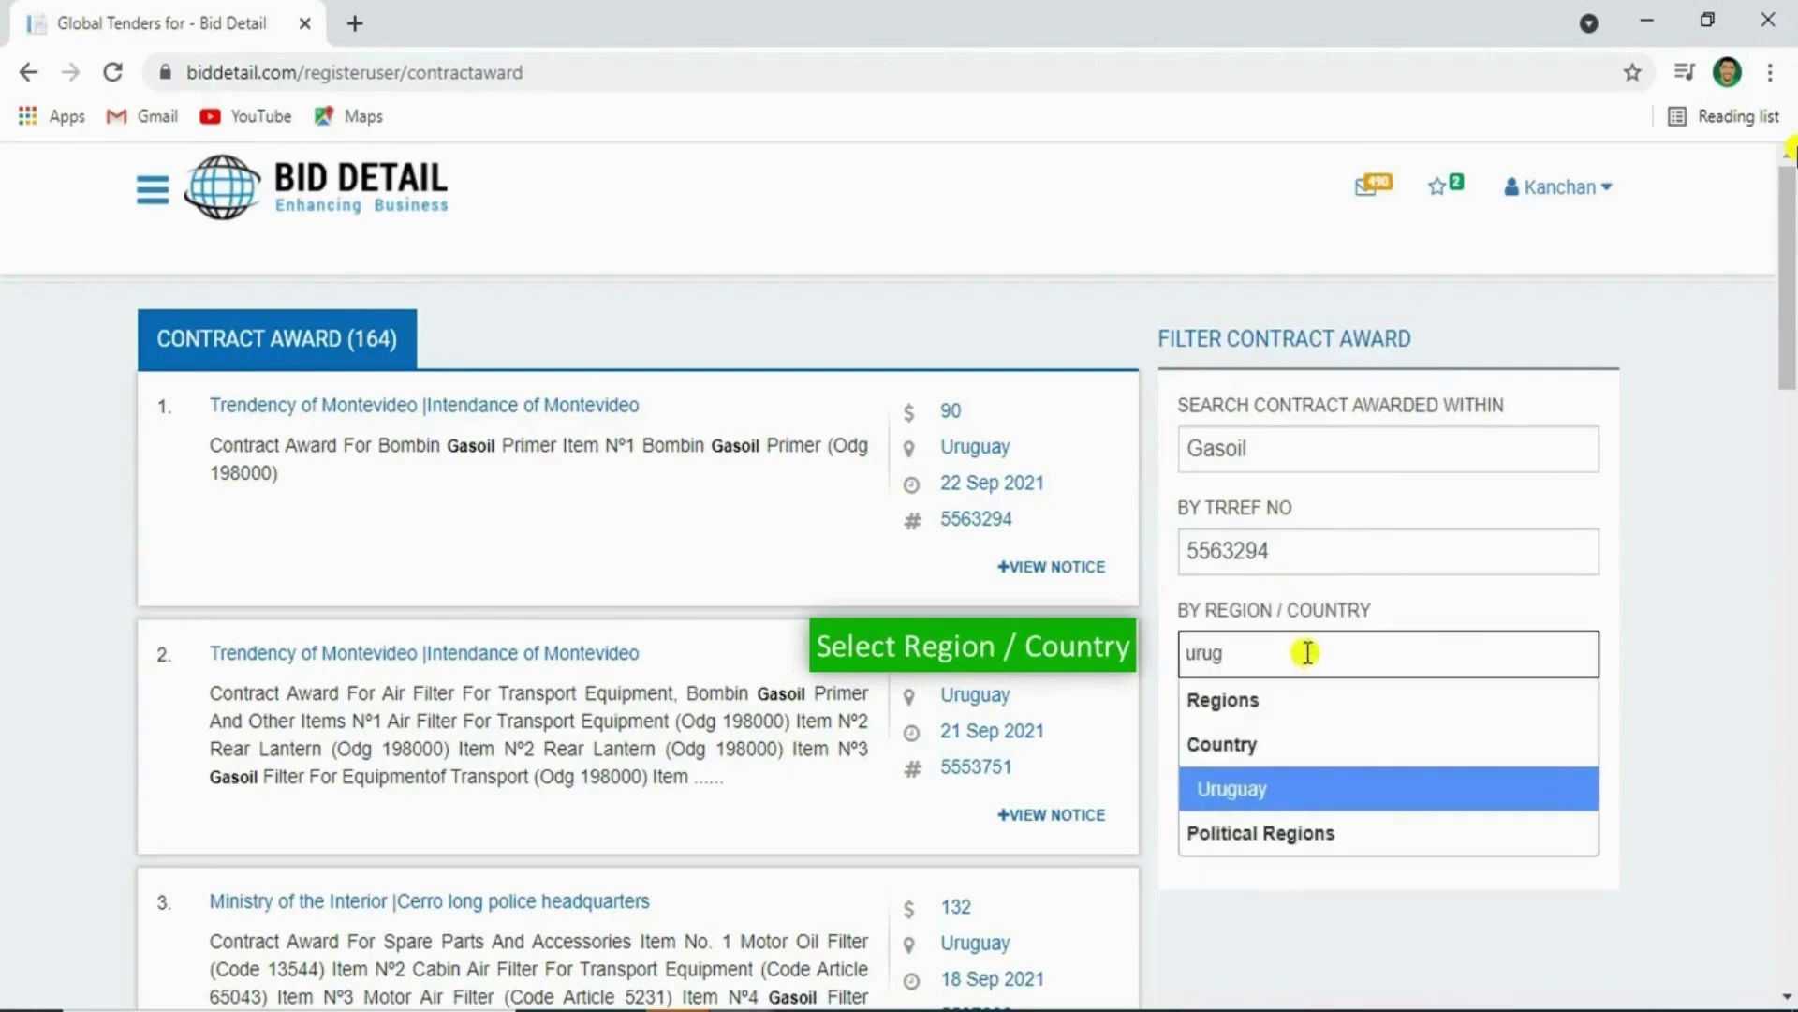
{"action": "left_click", "coordinate": [1256, 815]}
{"action": "left_click", "coordinate": [1339, 651]}
{"action": "type", "text": "uni"}
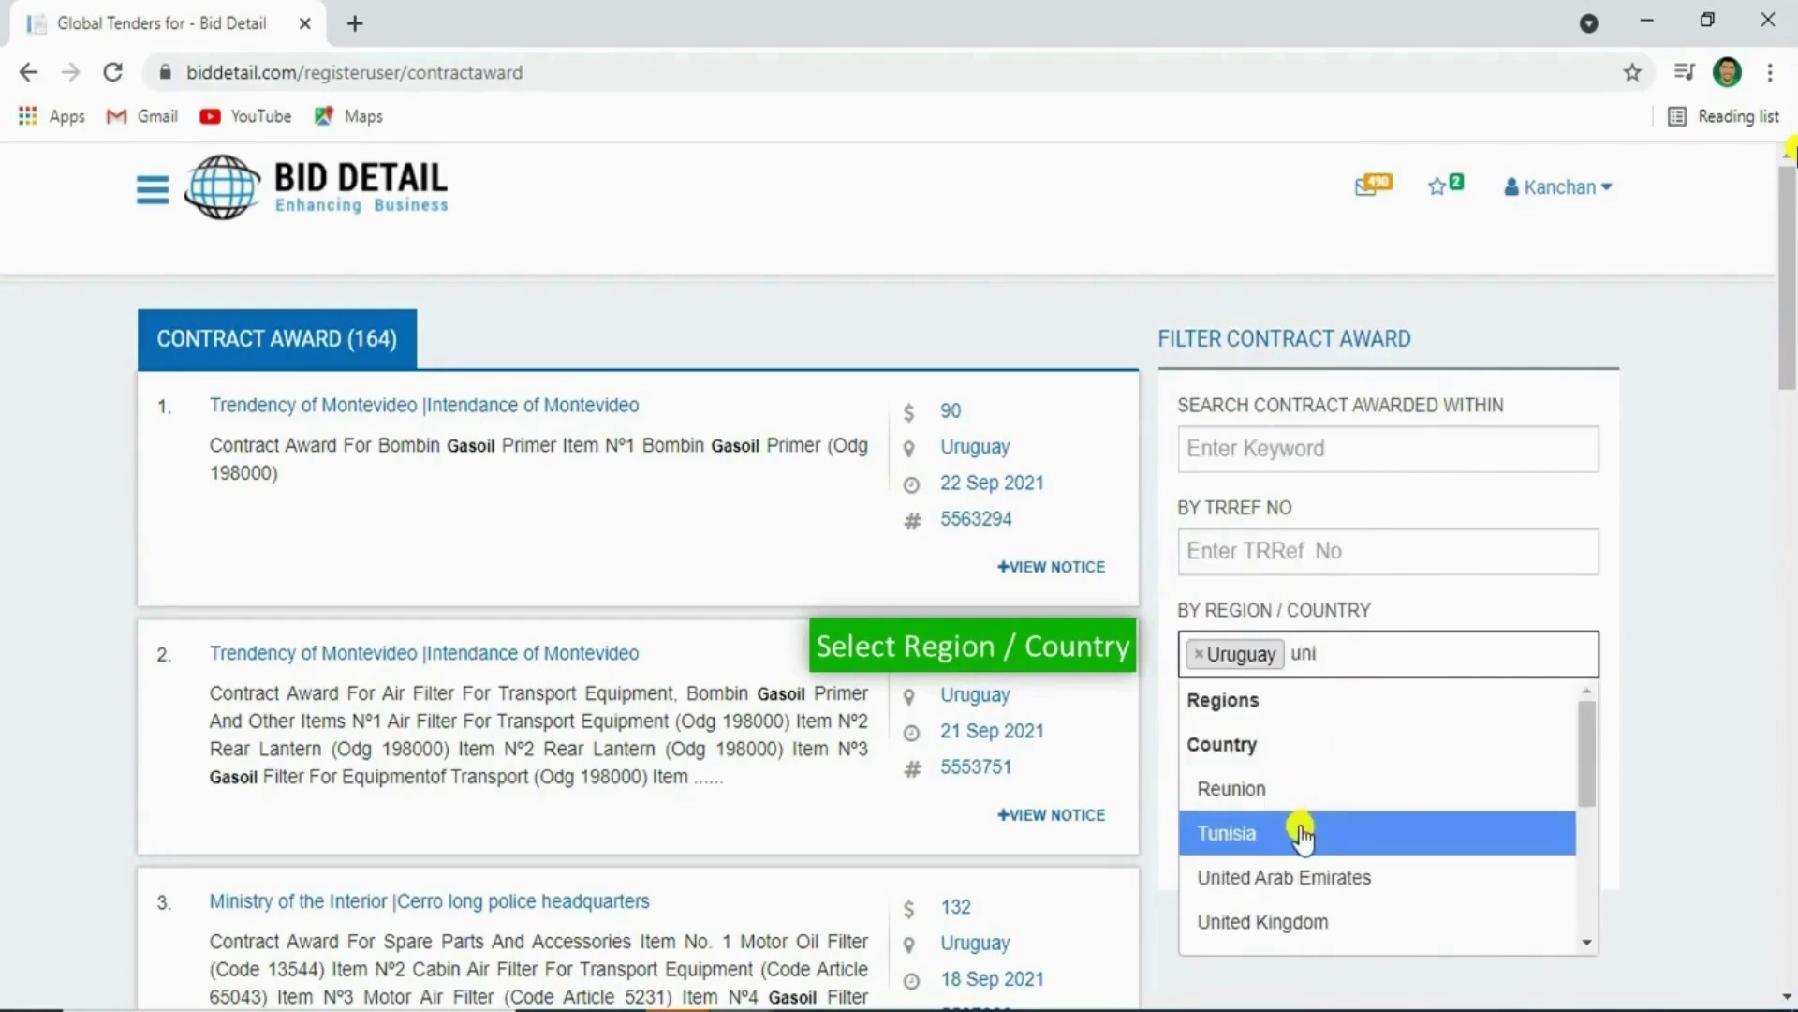
{"action": "left_click", "coordinate": [1292, 877]}
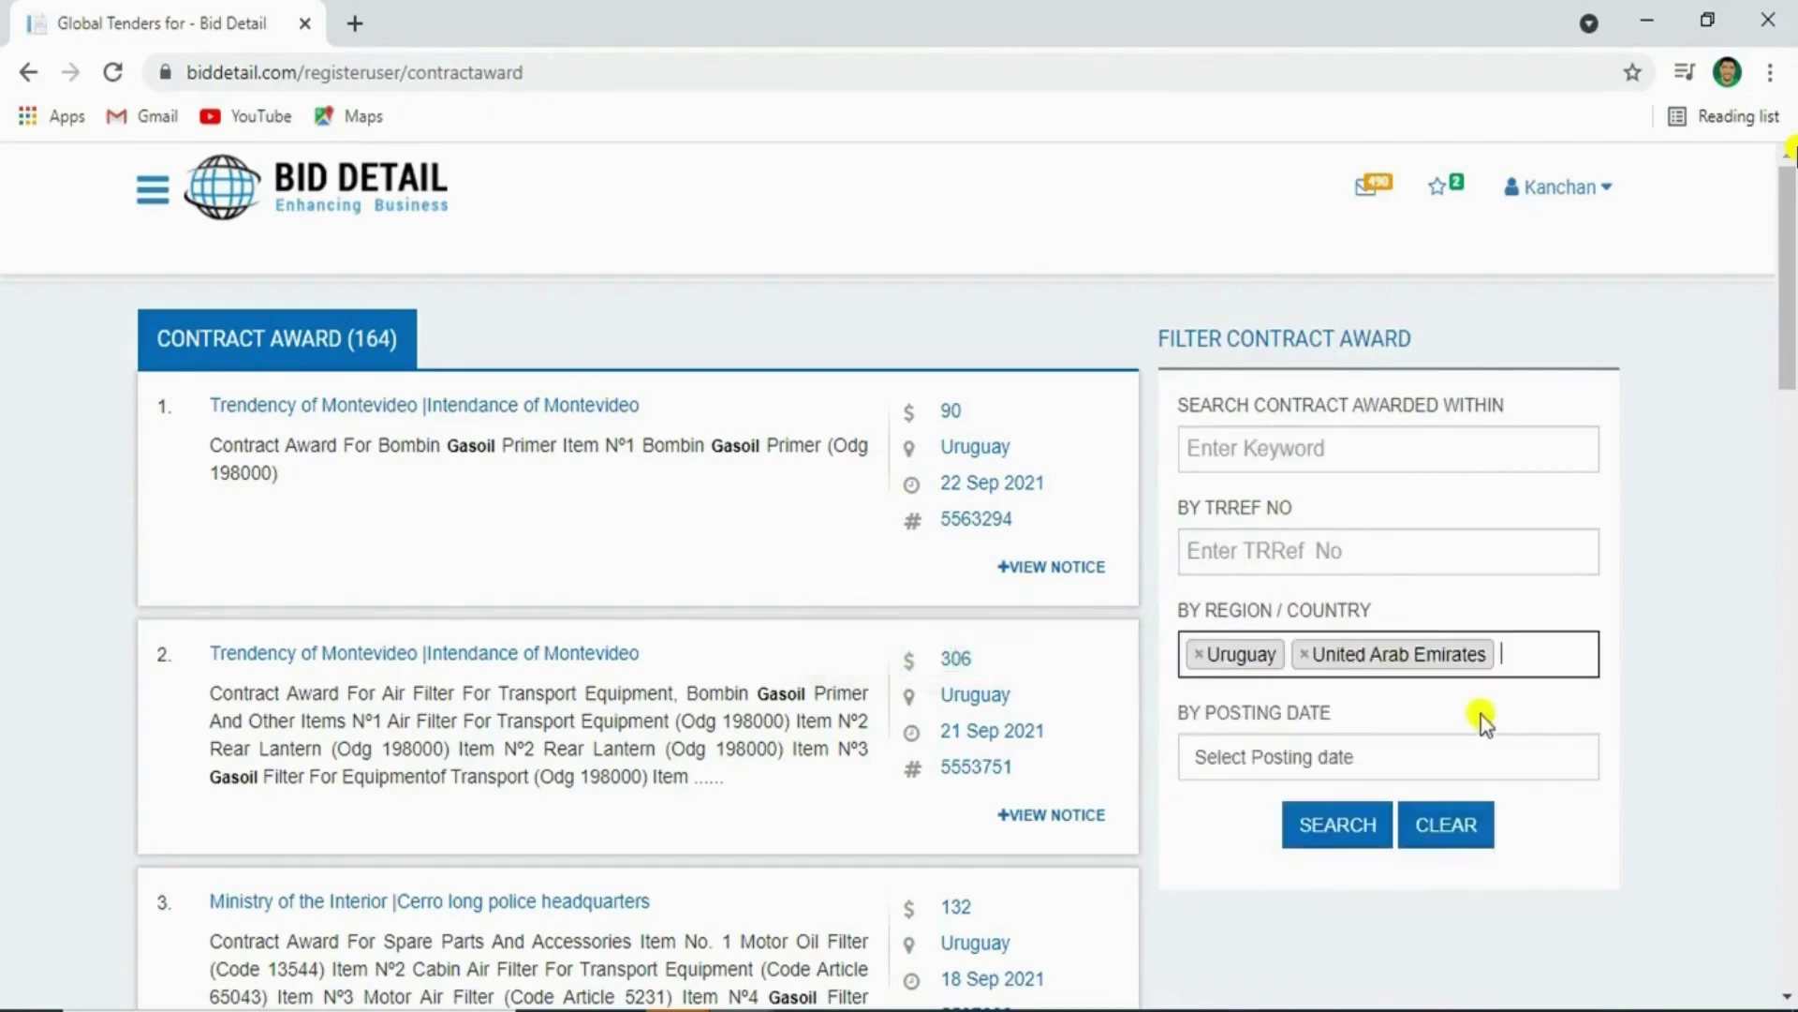
{"action": "scroll", "coordinate": [1386, 693], "scroll_direction": "down", "scroll_amount": 3}
{"action": "left_click", "coordinate": [1199, 378]}
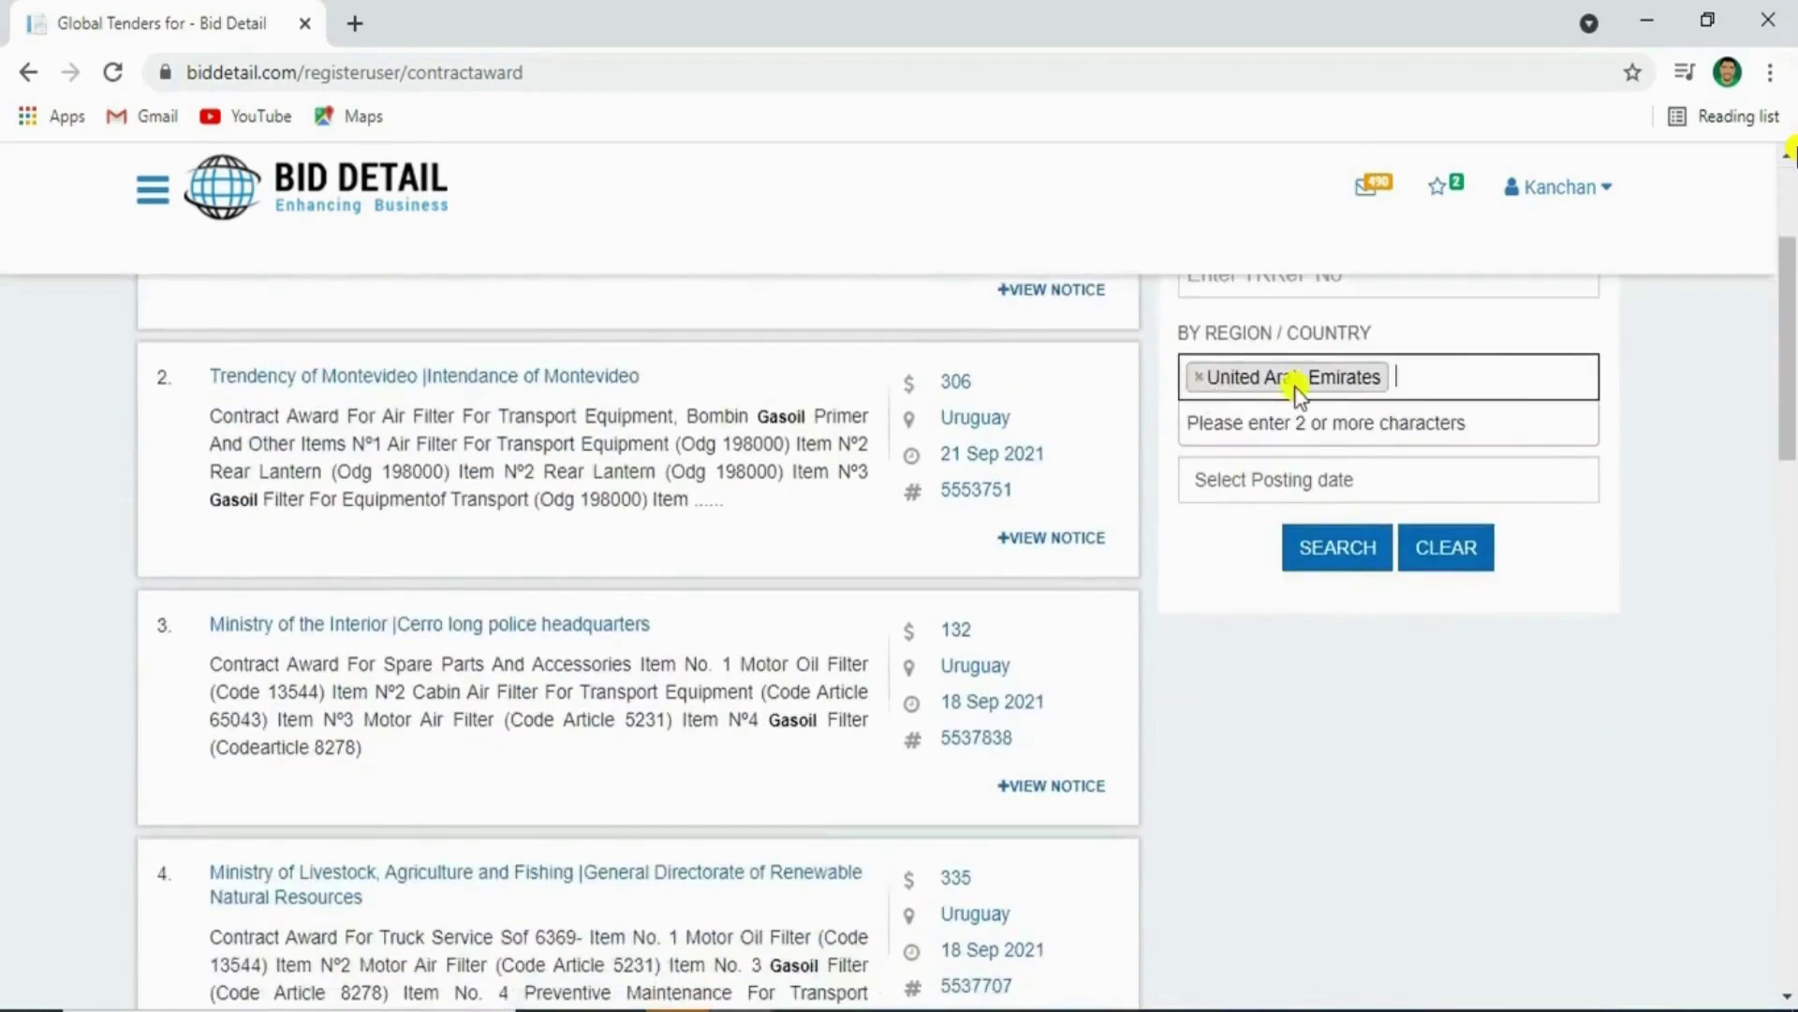
{"action": "left_click", "coordinate": [1198, 378]}
{"action": "left_click", "coordinate": [1429, 703]}
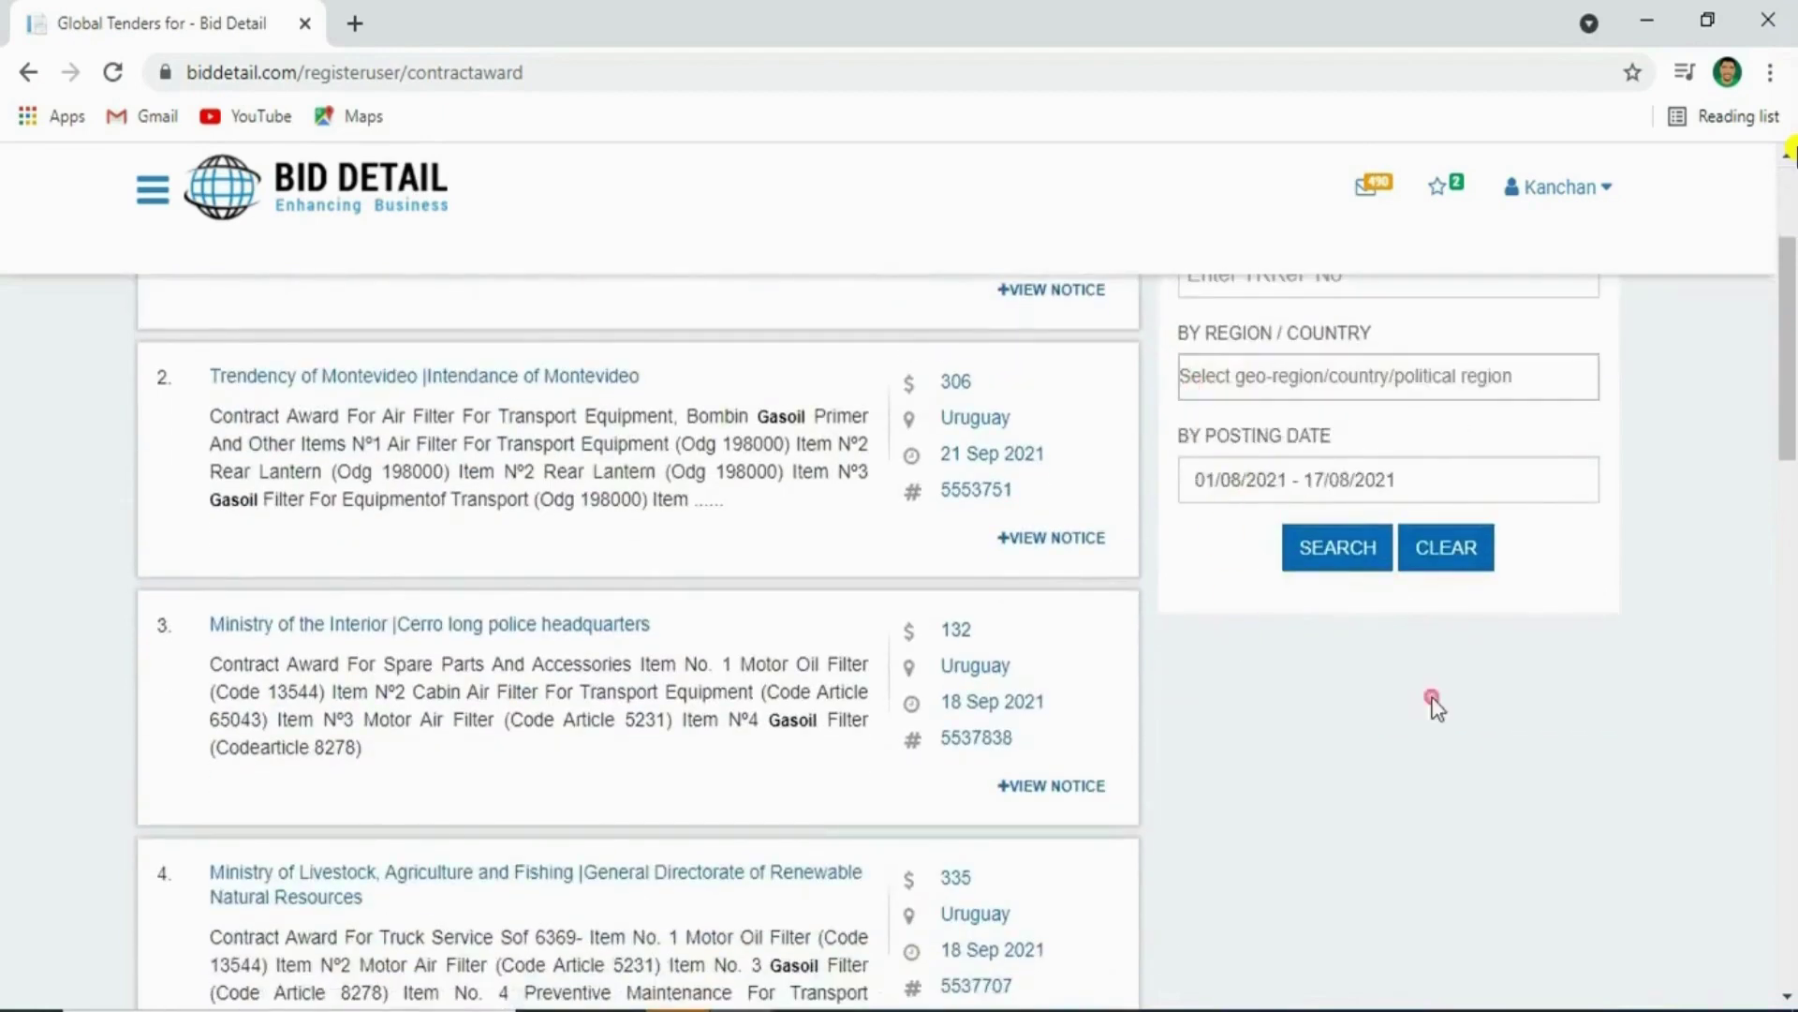
{"action": "scroll", "coordinate": [1442, 715], "scroll_direction": "up", "scroll_amount": 3}
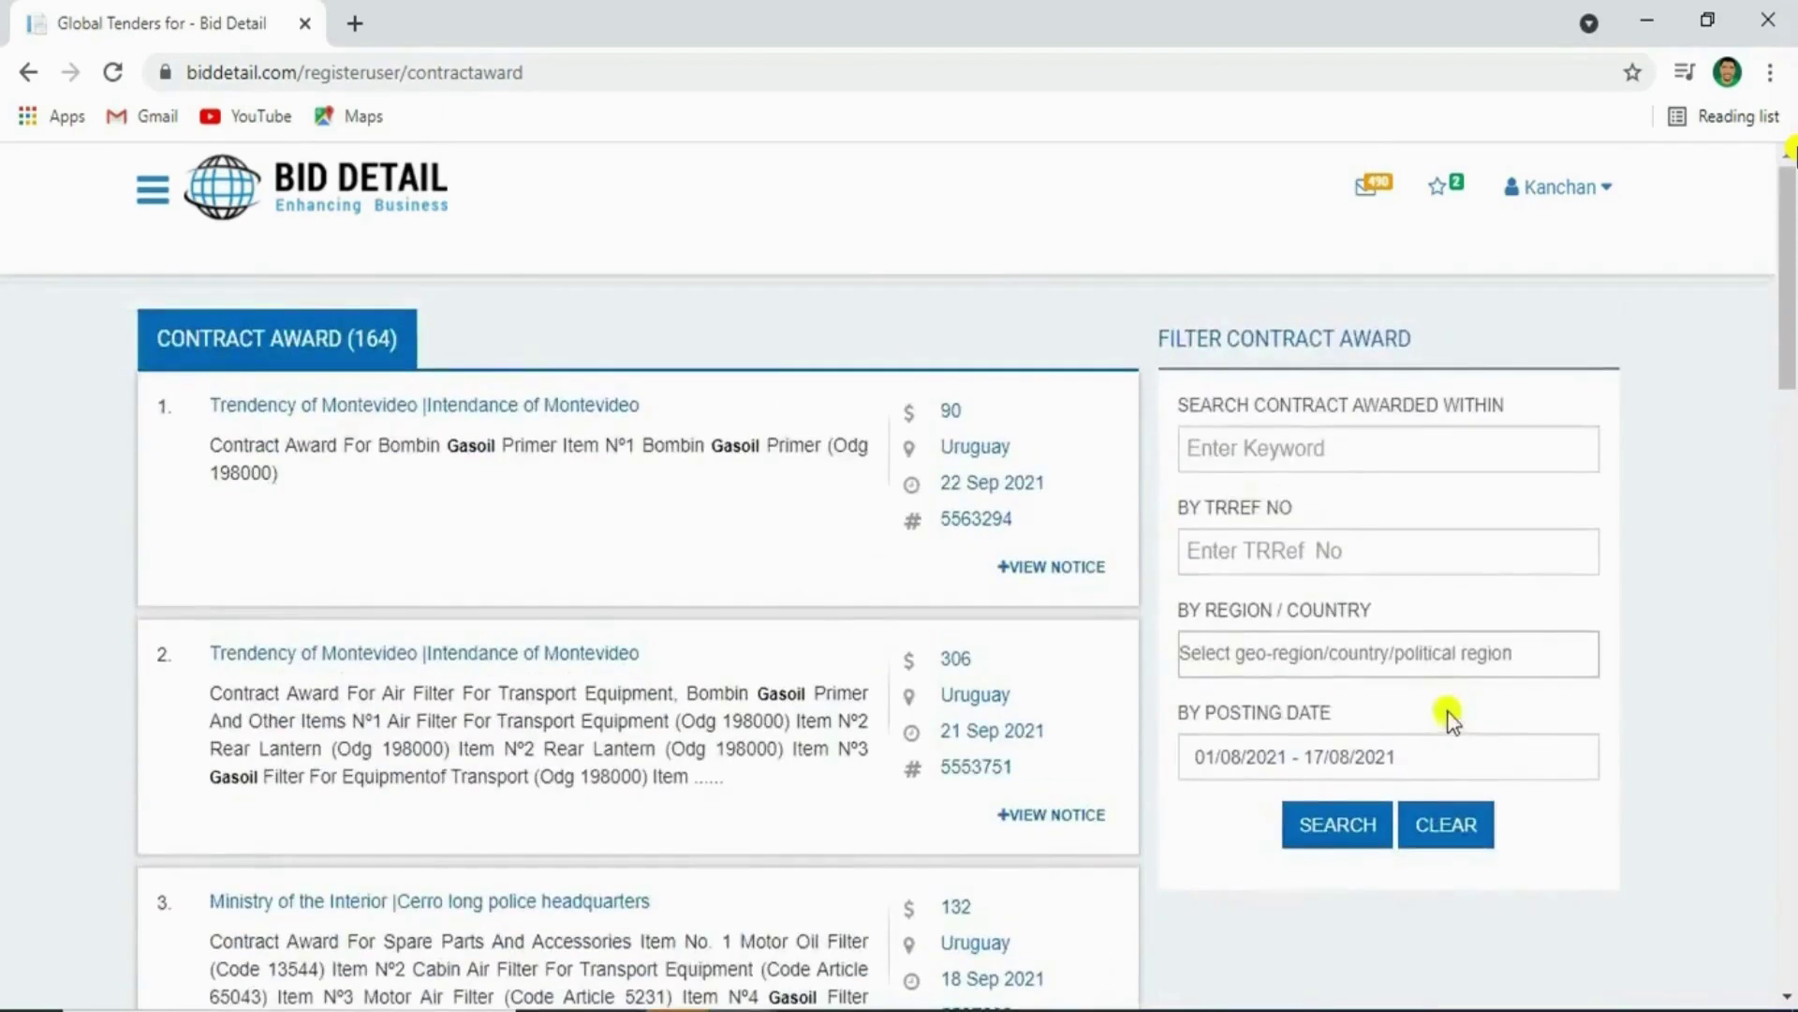
Review the first award's full notice details, collapse them, and return to the dashboard
{"action": "left_click", "coordinate": [1000, 573]}
{"action": "scroll", "coordinate": [843, 637], "scroll_direction": "down", "scroll_amount": 2}
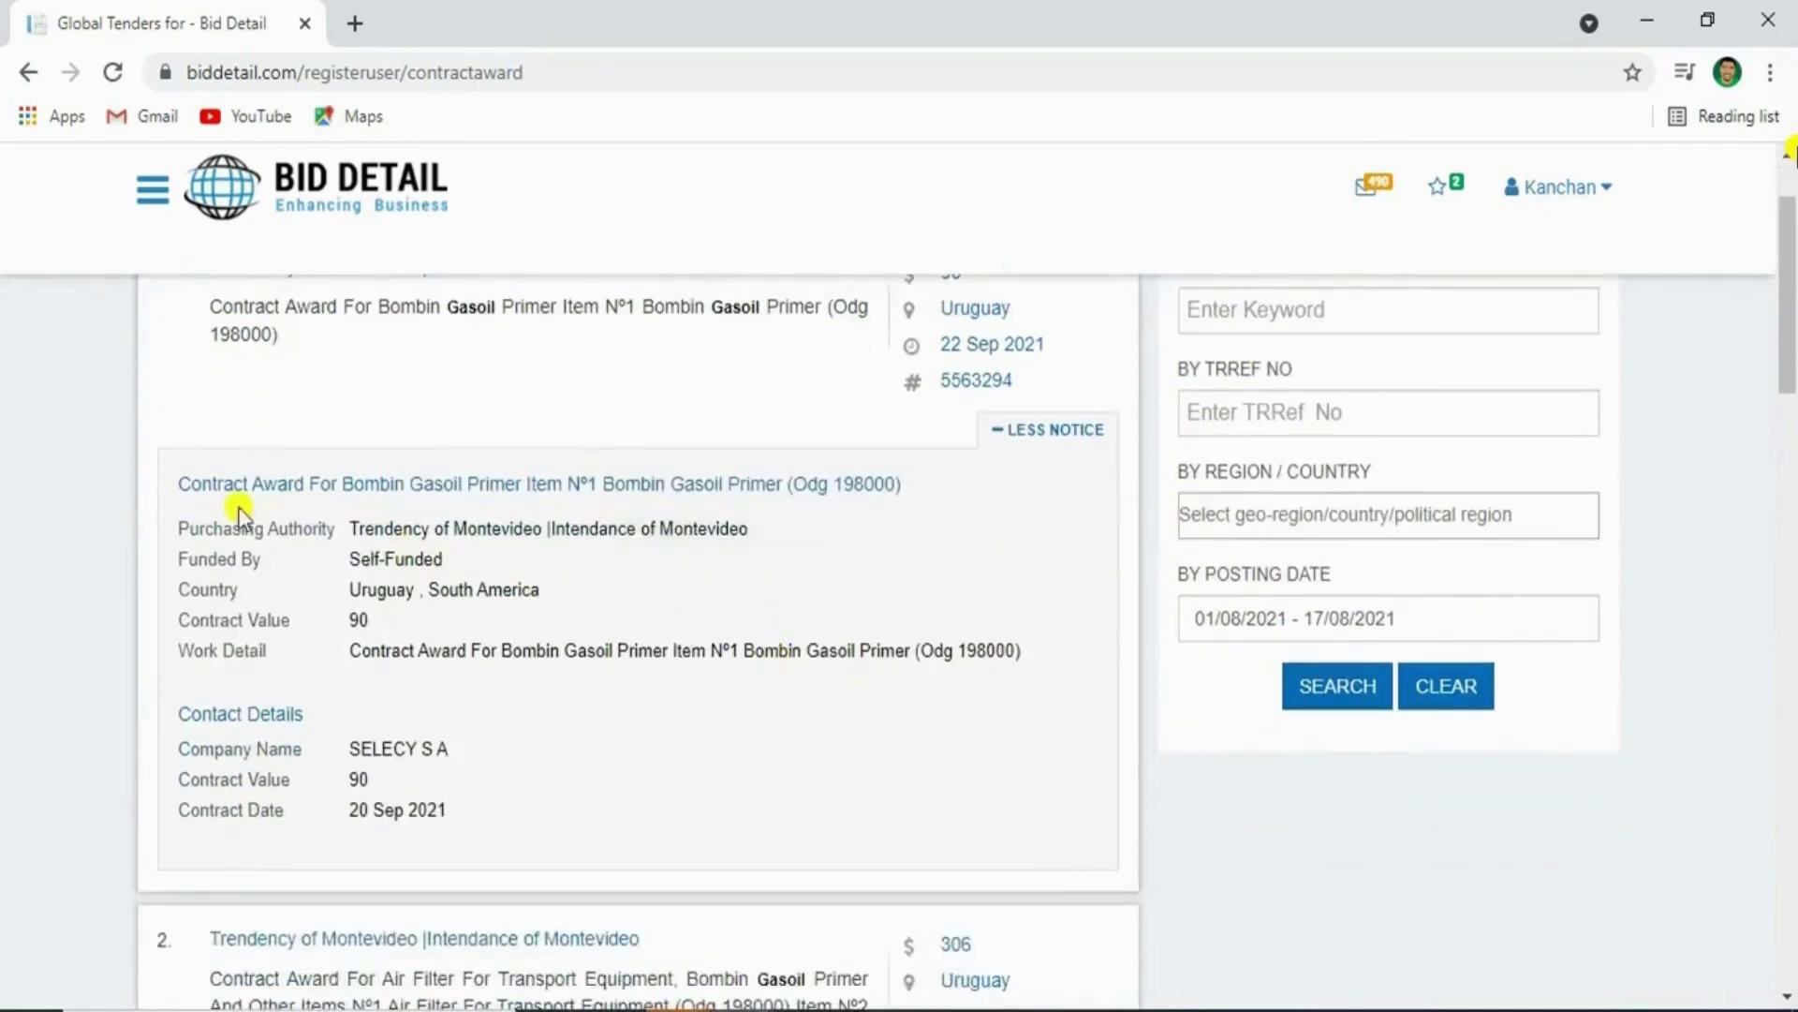
{"action": "left_click_drag", "start_coordinate": [175, 488], "coordinate": [875, 807]}
{"action": "left_click", "coordinate": [844, 486]}
{"action": "left_click", "coordinate": [1045, 433]}
{"action": "scroll", "coordinate": [1052, 654], "scroll_direction": "down", "scroll_amount": 20}
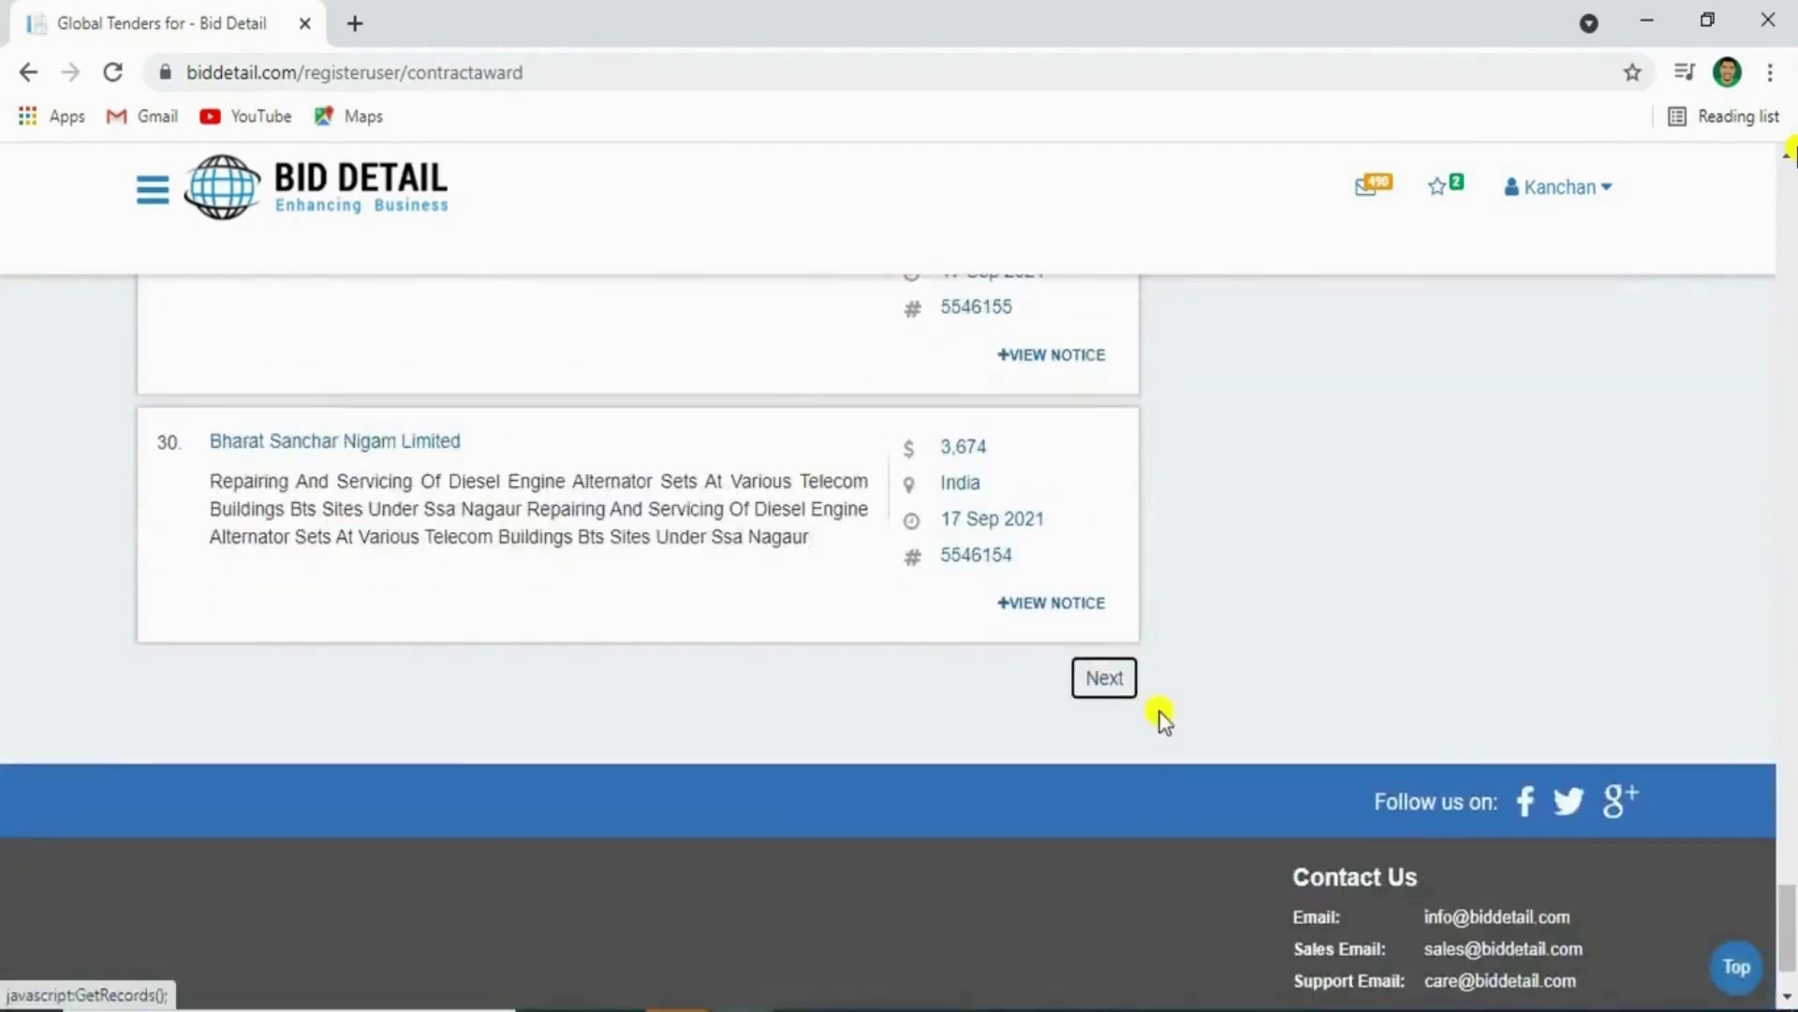
{"action": "left_click", "coordinate": [433, 220]}
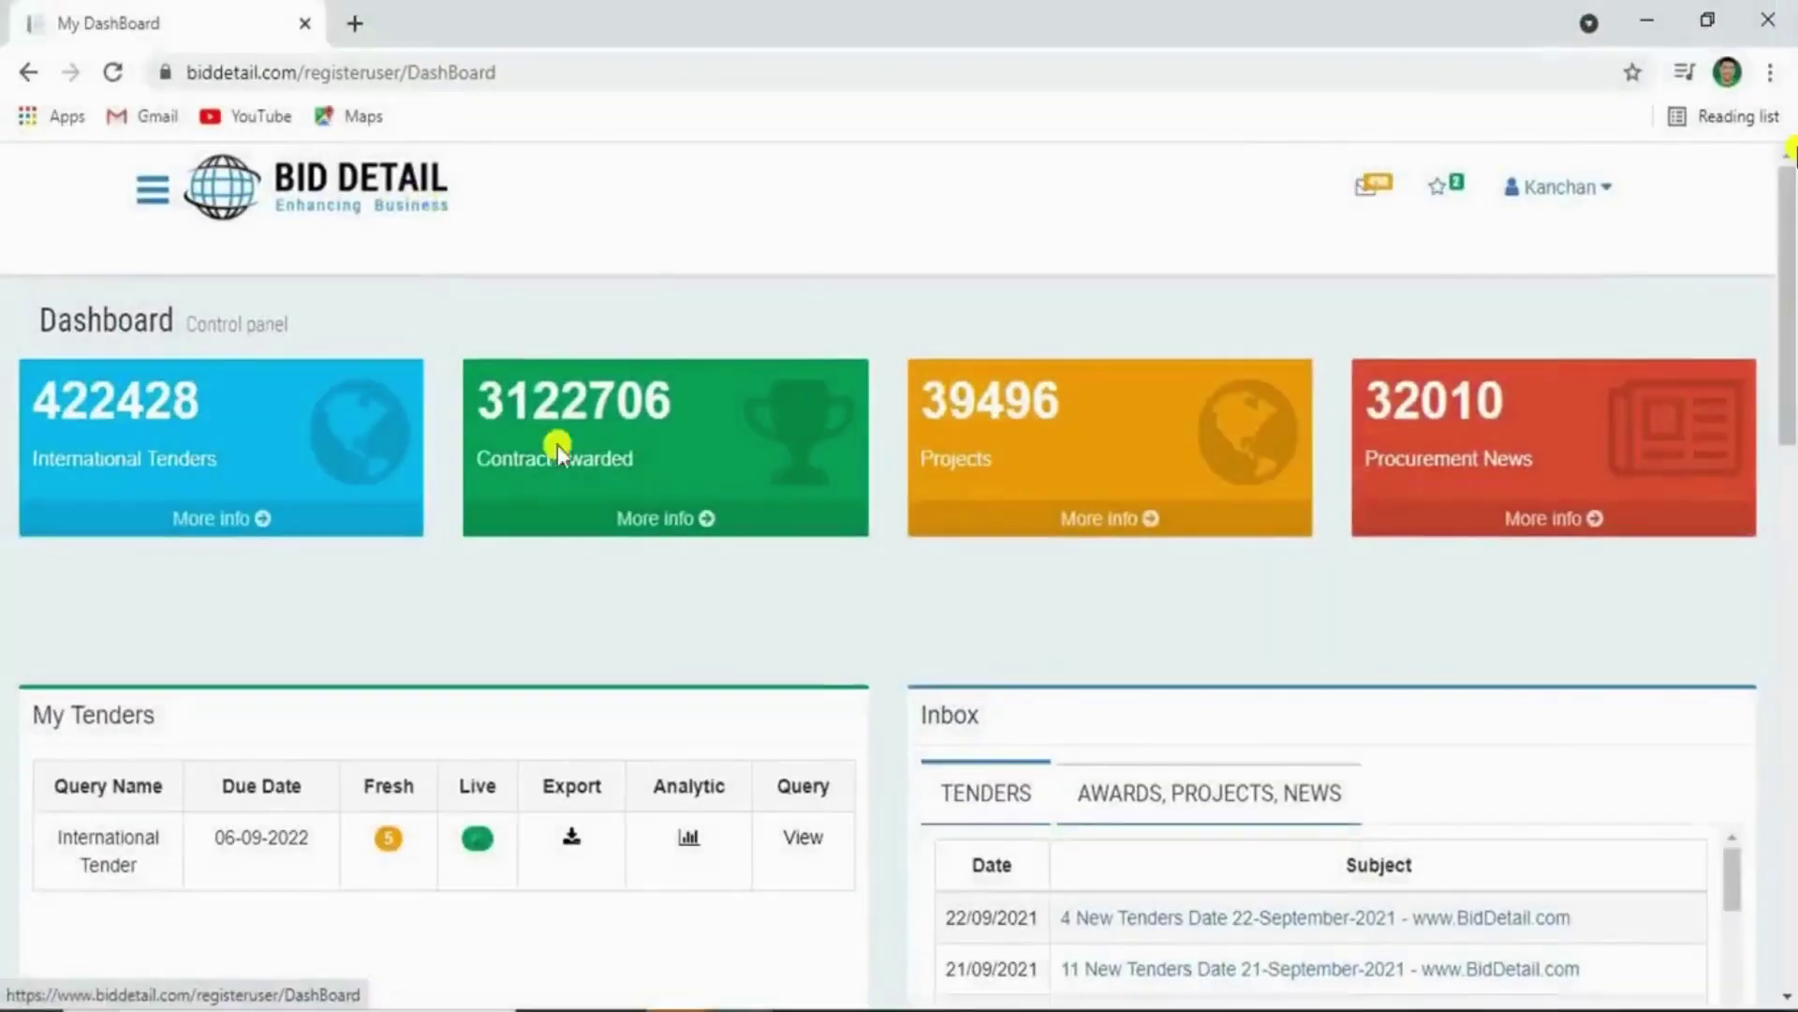
{"action": "double_click", "coordinate": [951, 400]}
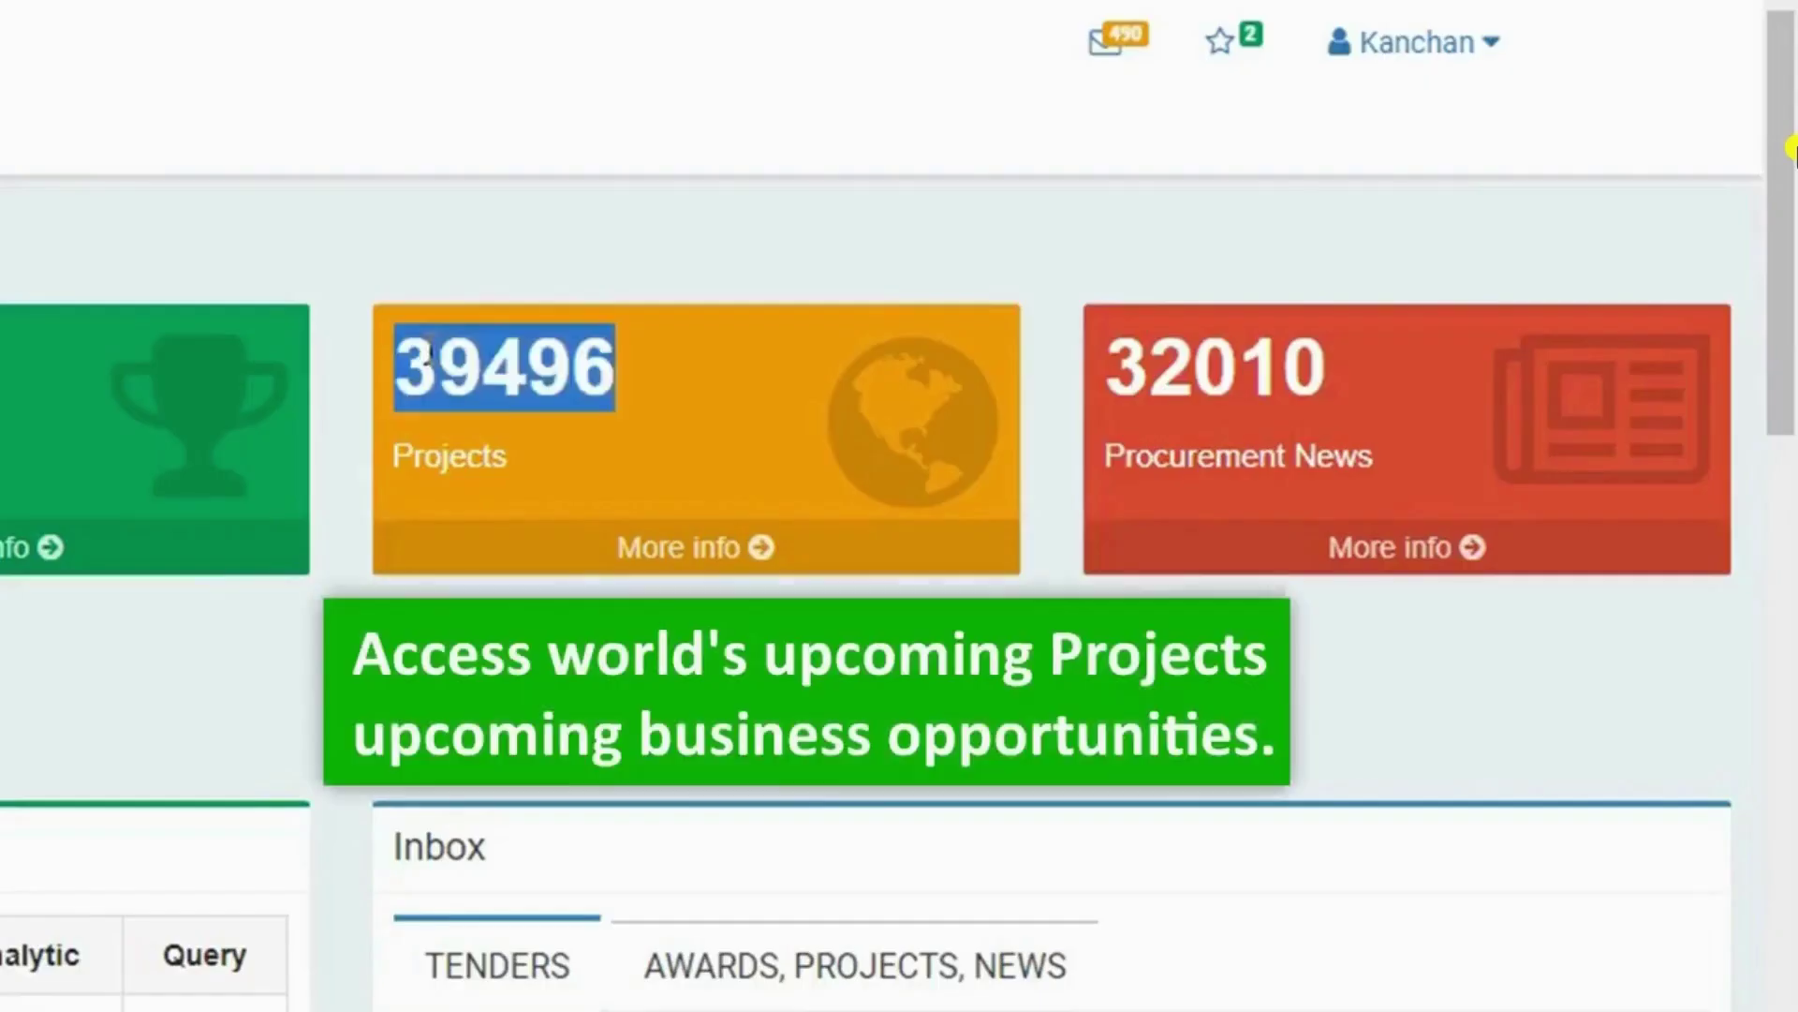
{"action": "double_click", "coordinate": [966, 453]}
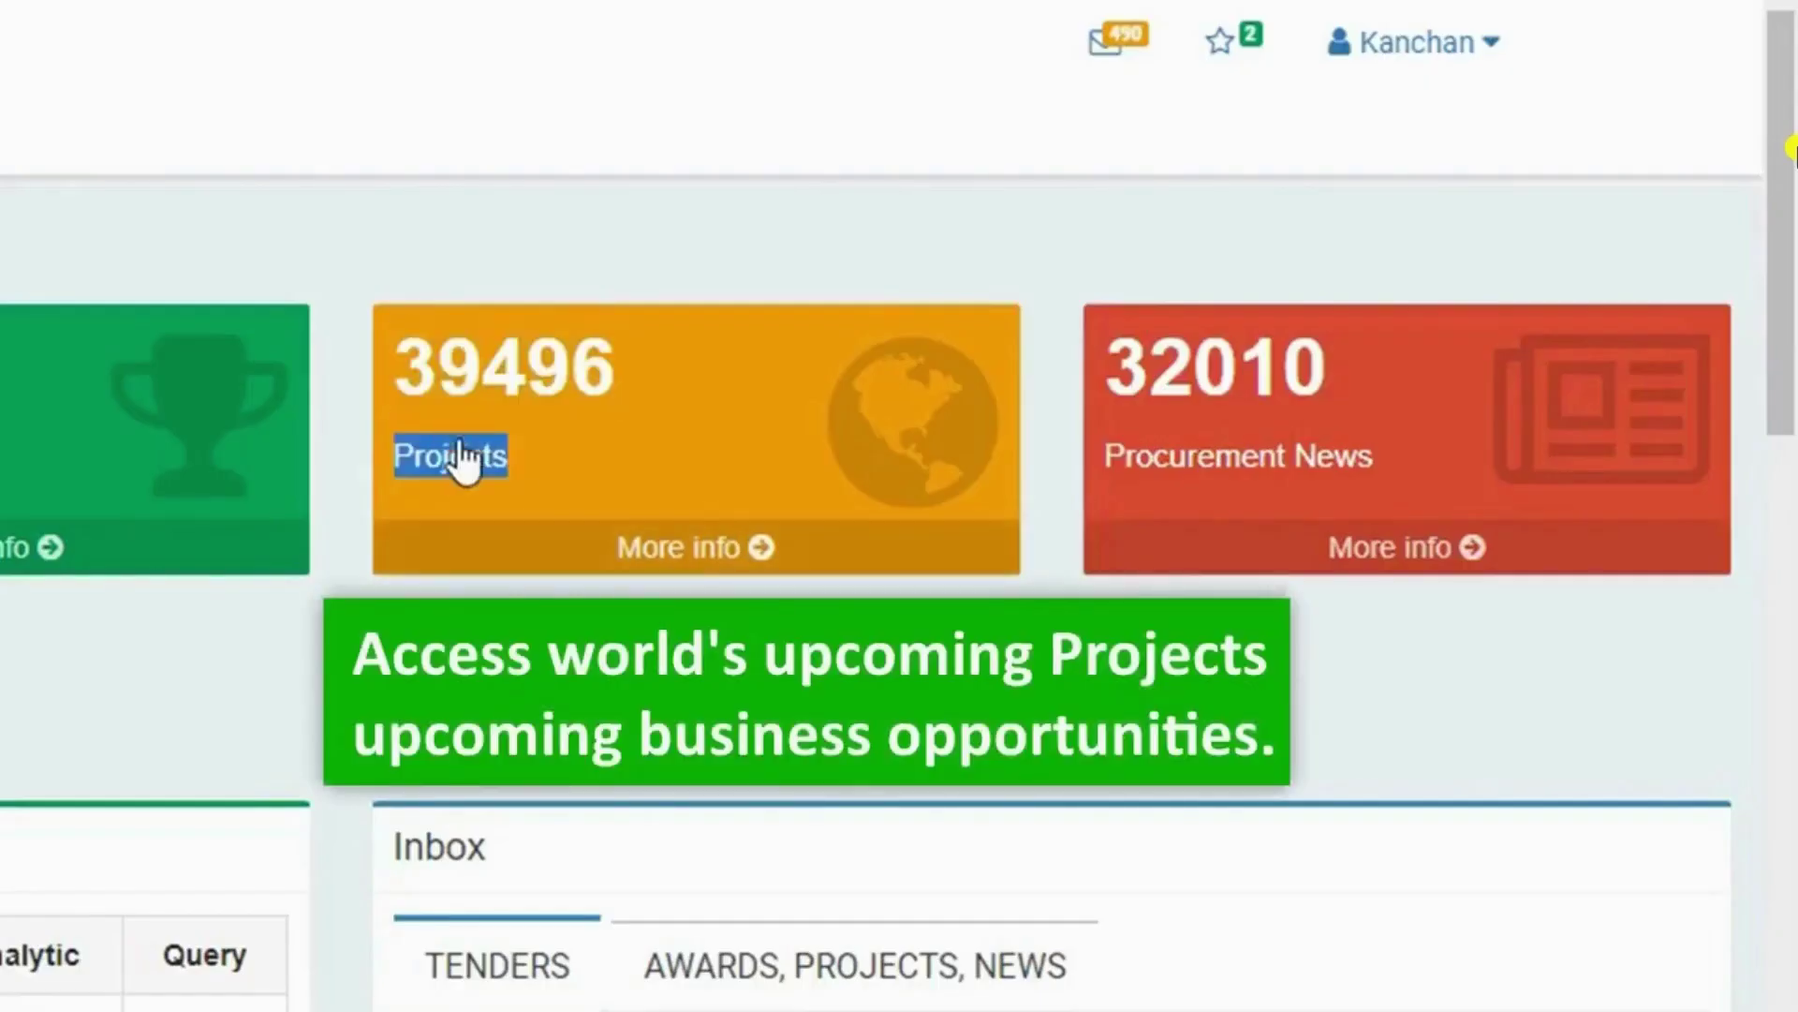
{"action": "left_click", "coordinate": [693, 547]}
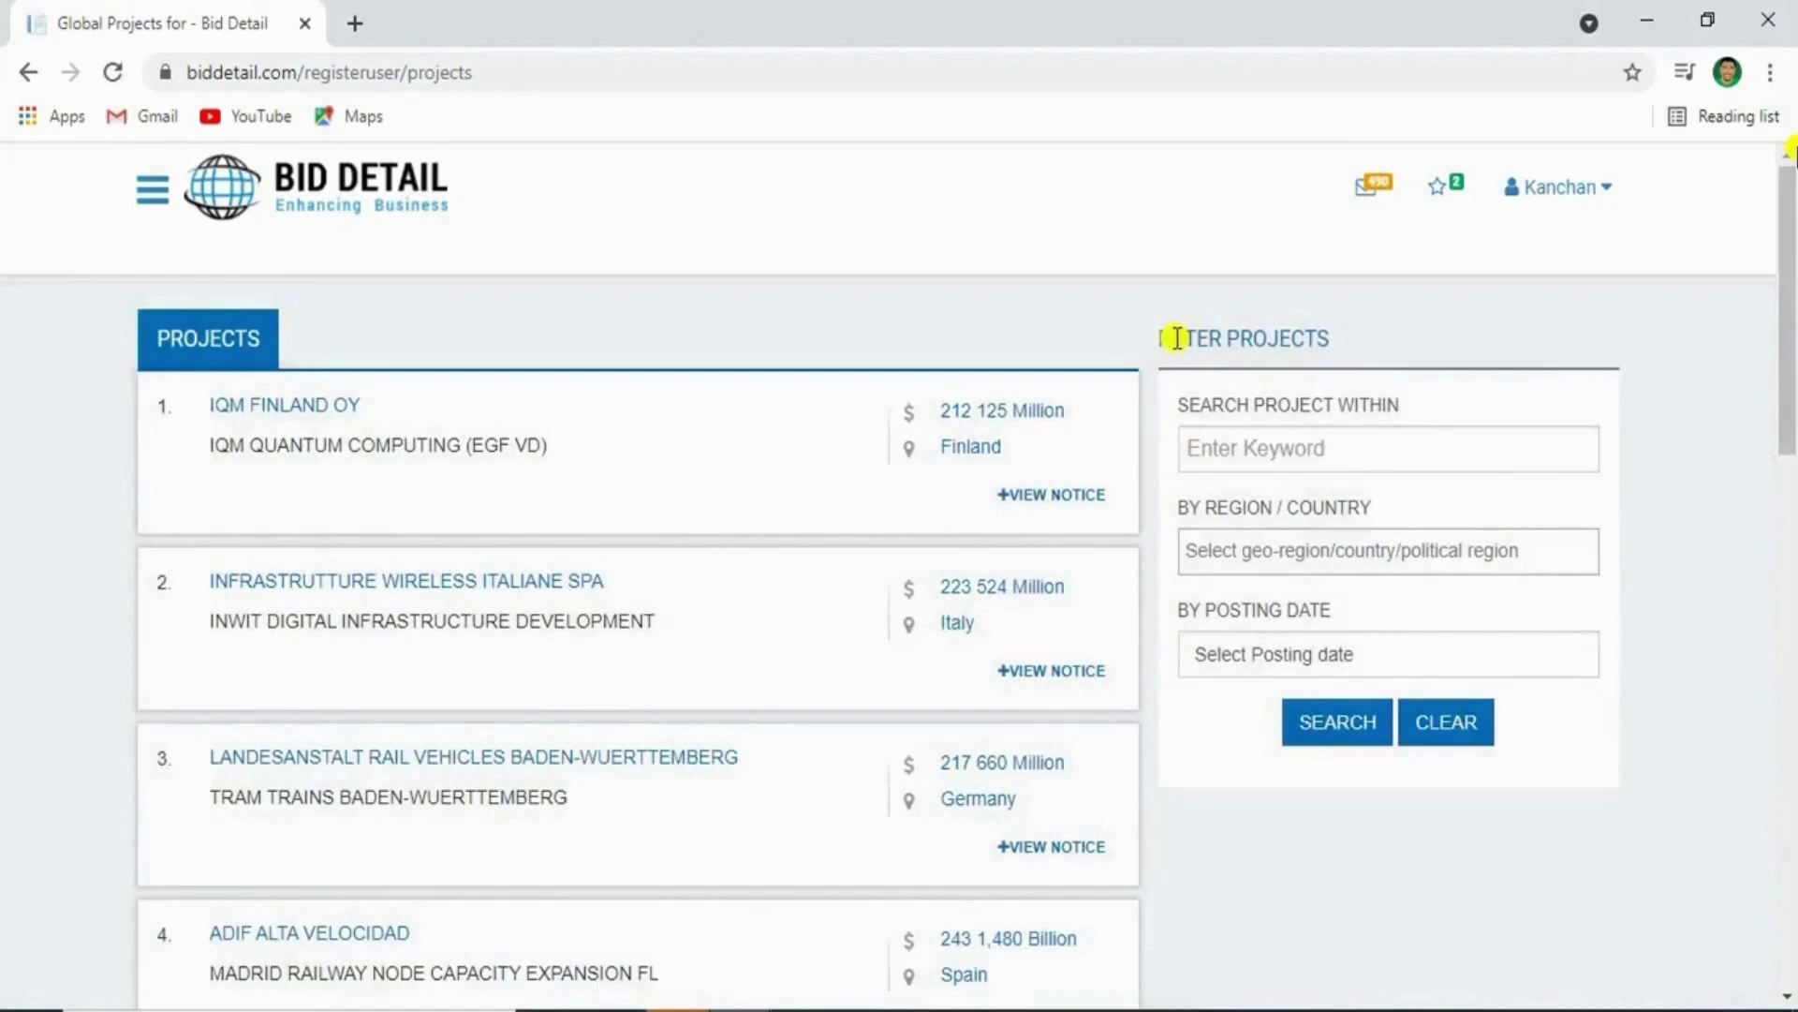
{"action": "left_click_drag", "start_coordinate": [1236, 338], "coordinate": [1342, 341]}
{"action": "left_click", "coordinate": [1343, 341]}
{"action": "triple_click", "coordinate": [1304, 412]}
{"action": "triple_click", "coordinate": [1289, 513]}
{"action": "left_click", "coordinate": [1359, 550]}
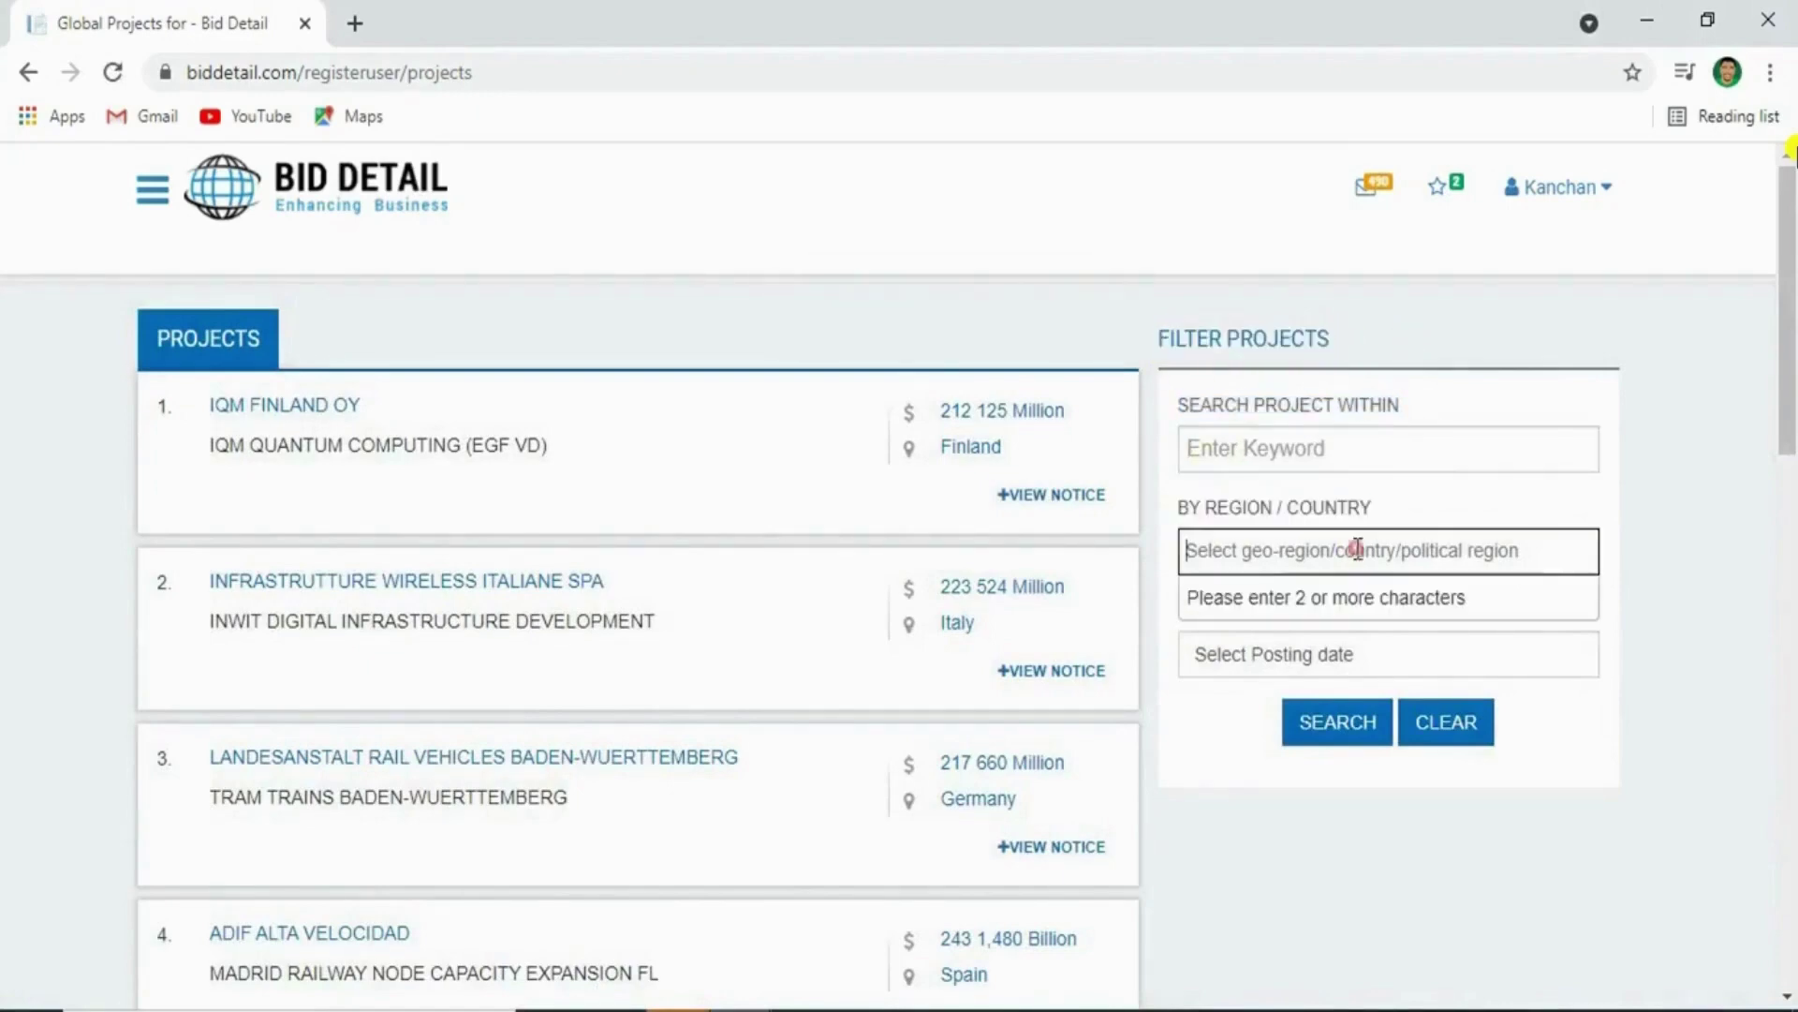
{"action": "type", "text": "uni"}
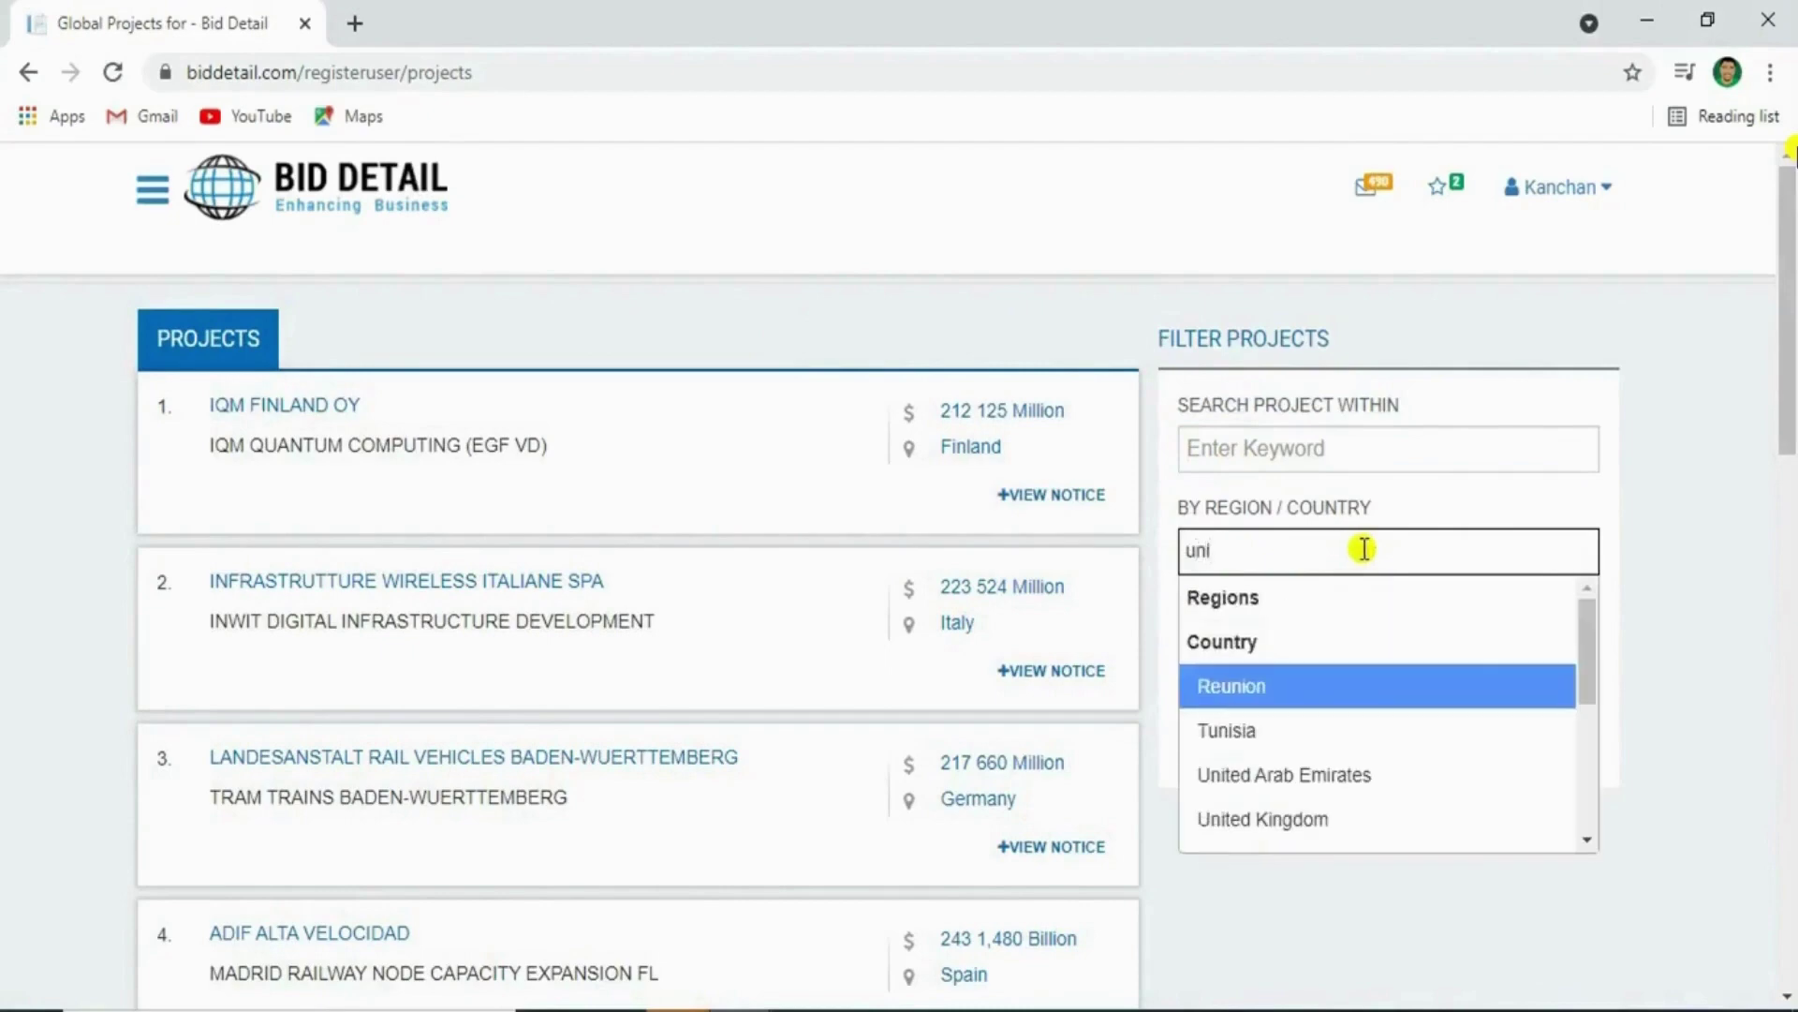
{"action": "left_click", "coordinate": [1311, 775]}
{"action": "left_click", "coordinate": [1319, 723]}
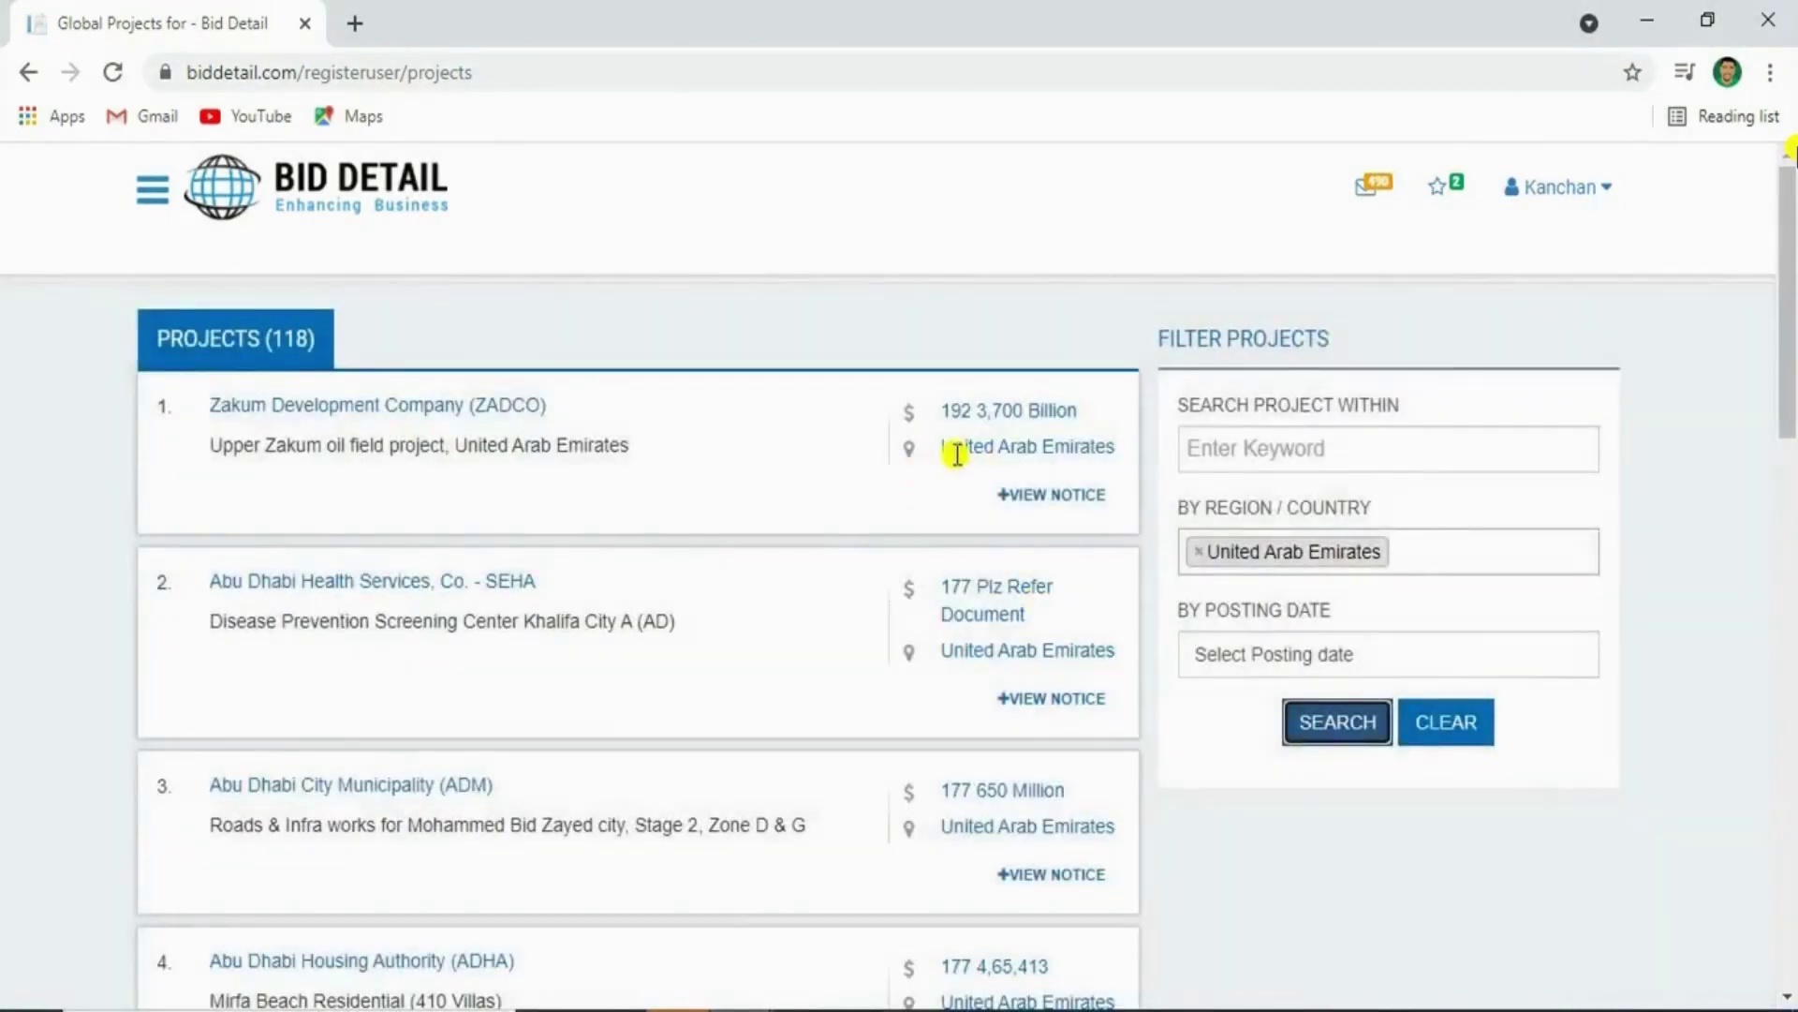
{"action": "left_click_drag", "start_coordinate": [941, 449], "coordinate": [1019, 452]}
{"action": "left_click", "coordinate": [1311, 409]}
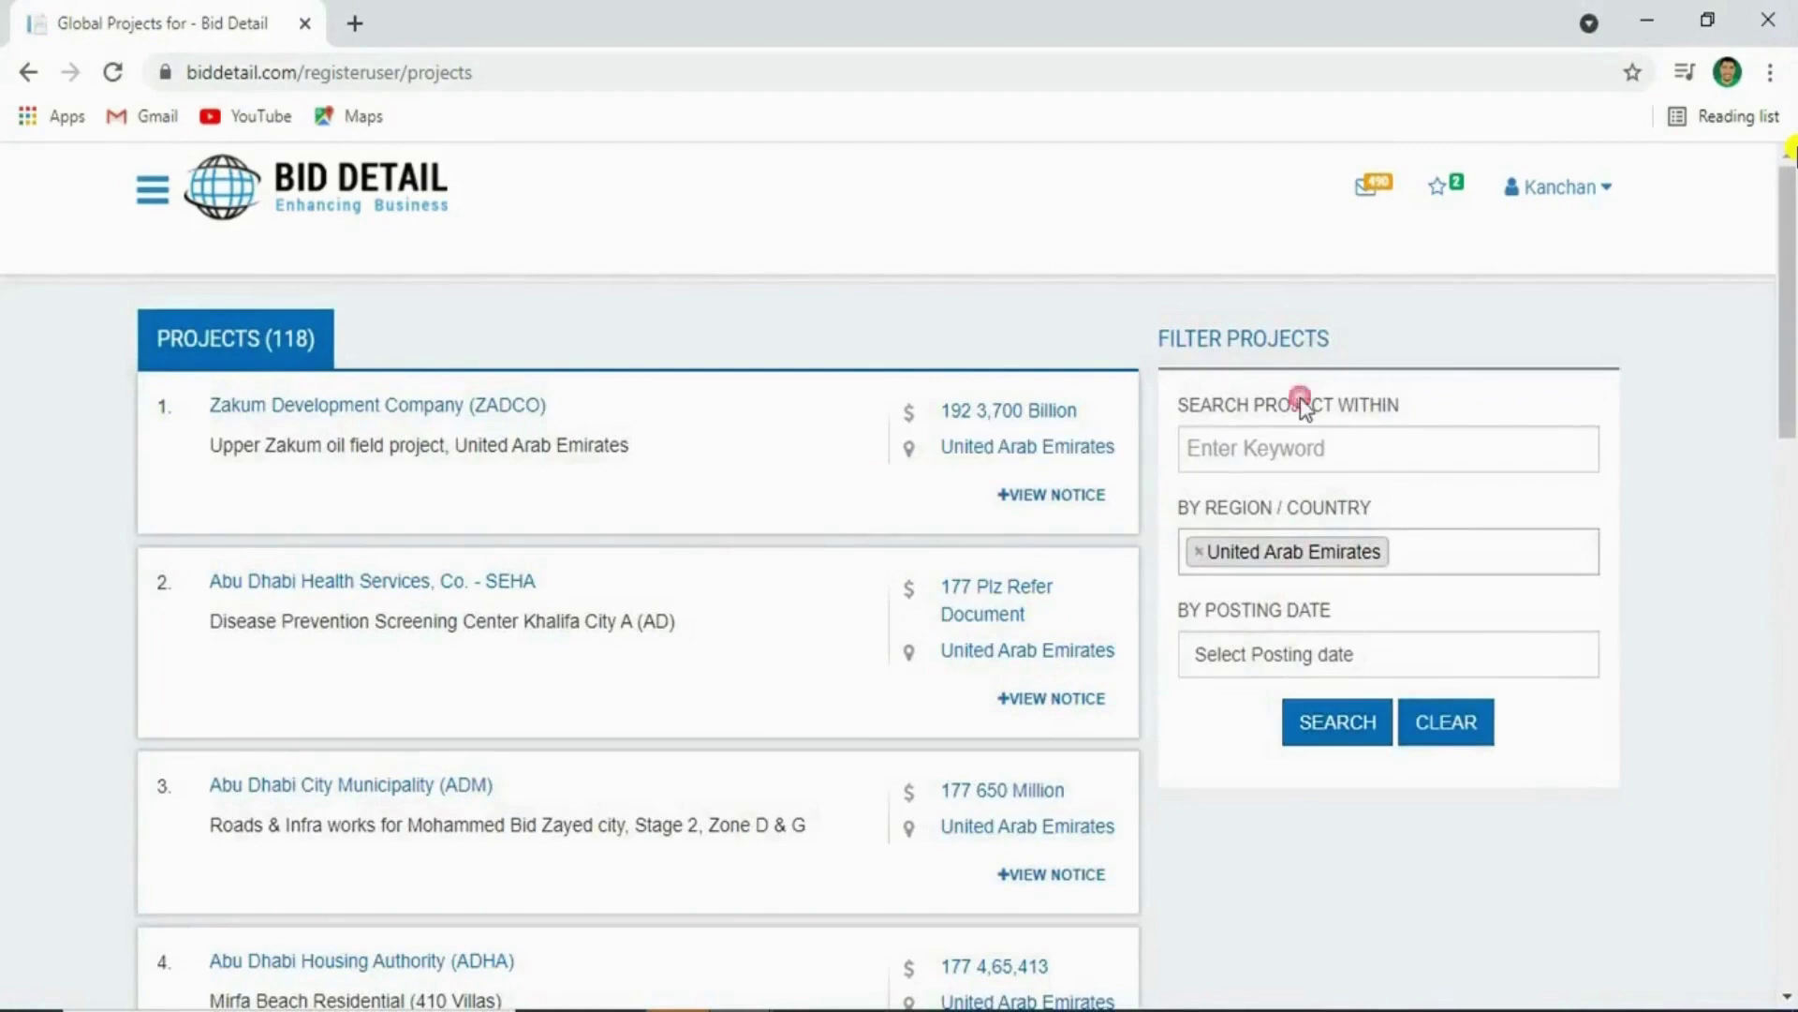
{"action": "left_click", "coordinate": [1198, 550]}
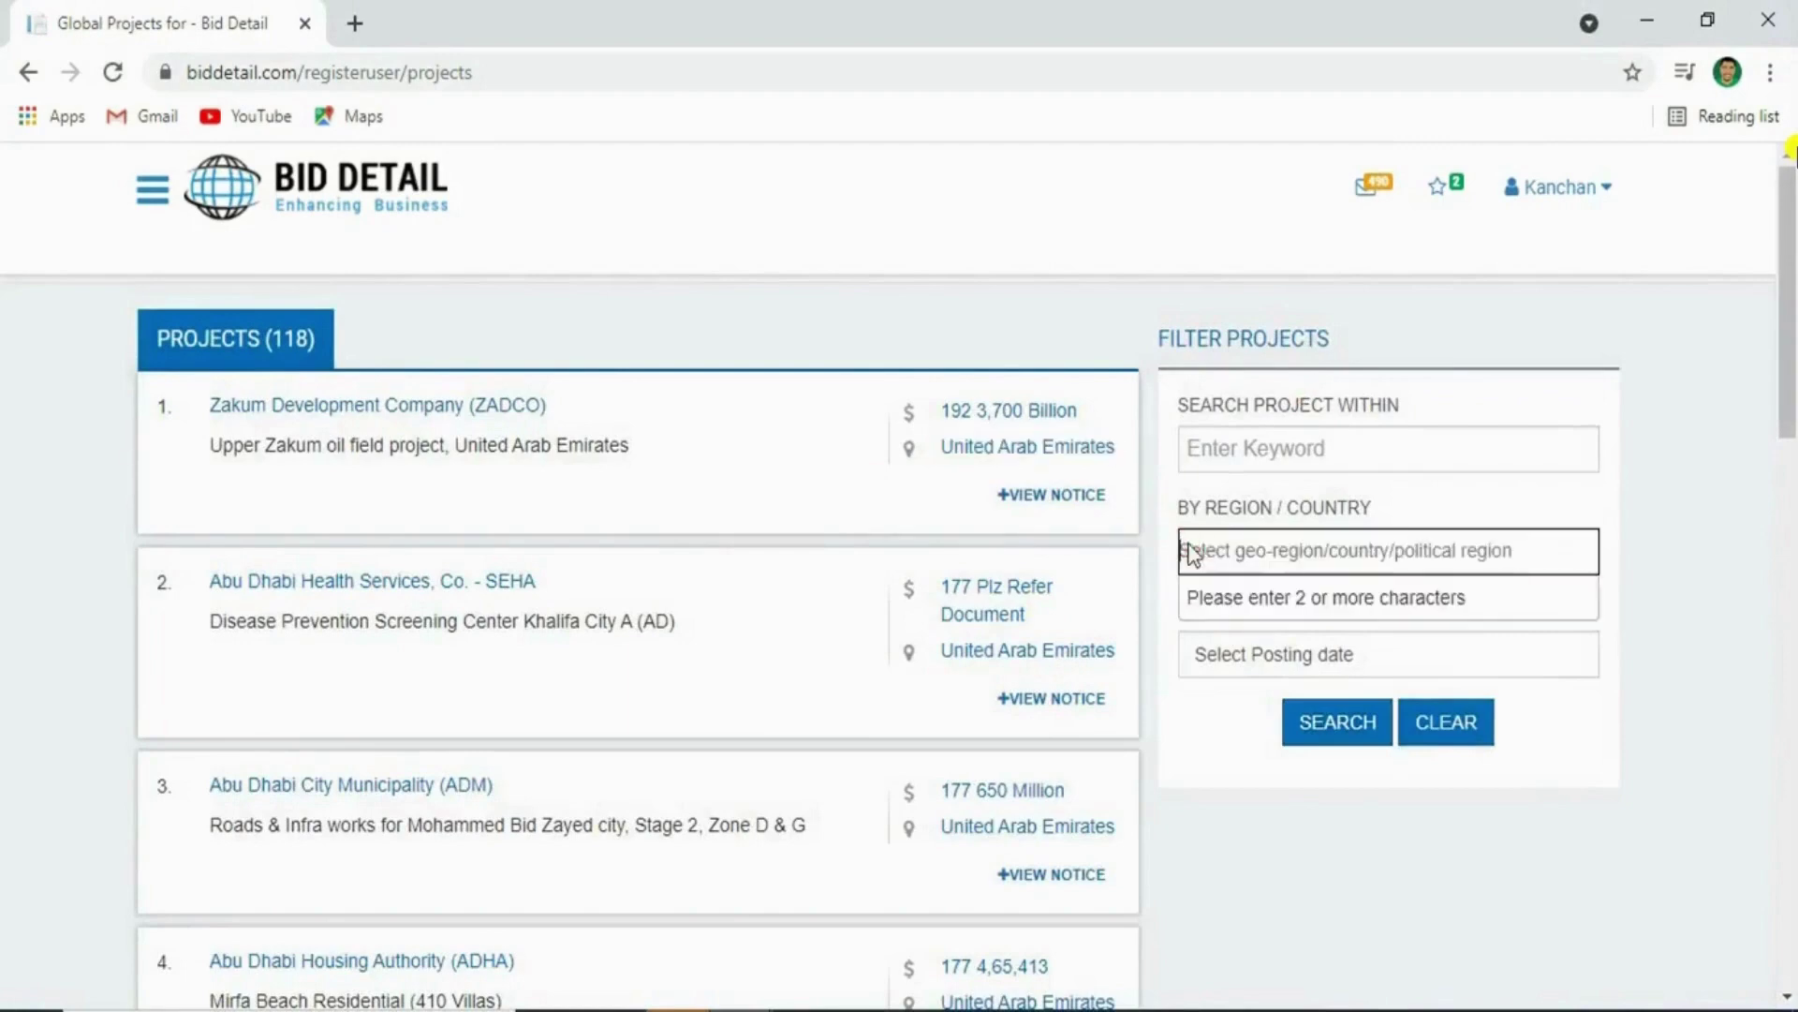
{"action": "left_click", "coordinate": [1188, 719]}
{"action": "triple_click", "coordinate": [1222, 621]}
{"action": "left_click", "coordinate": [1329, 650]}
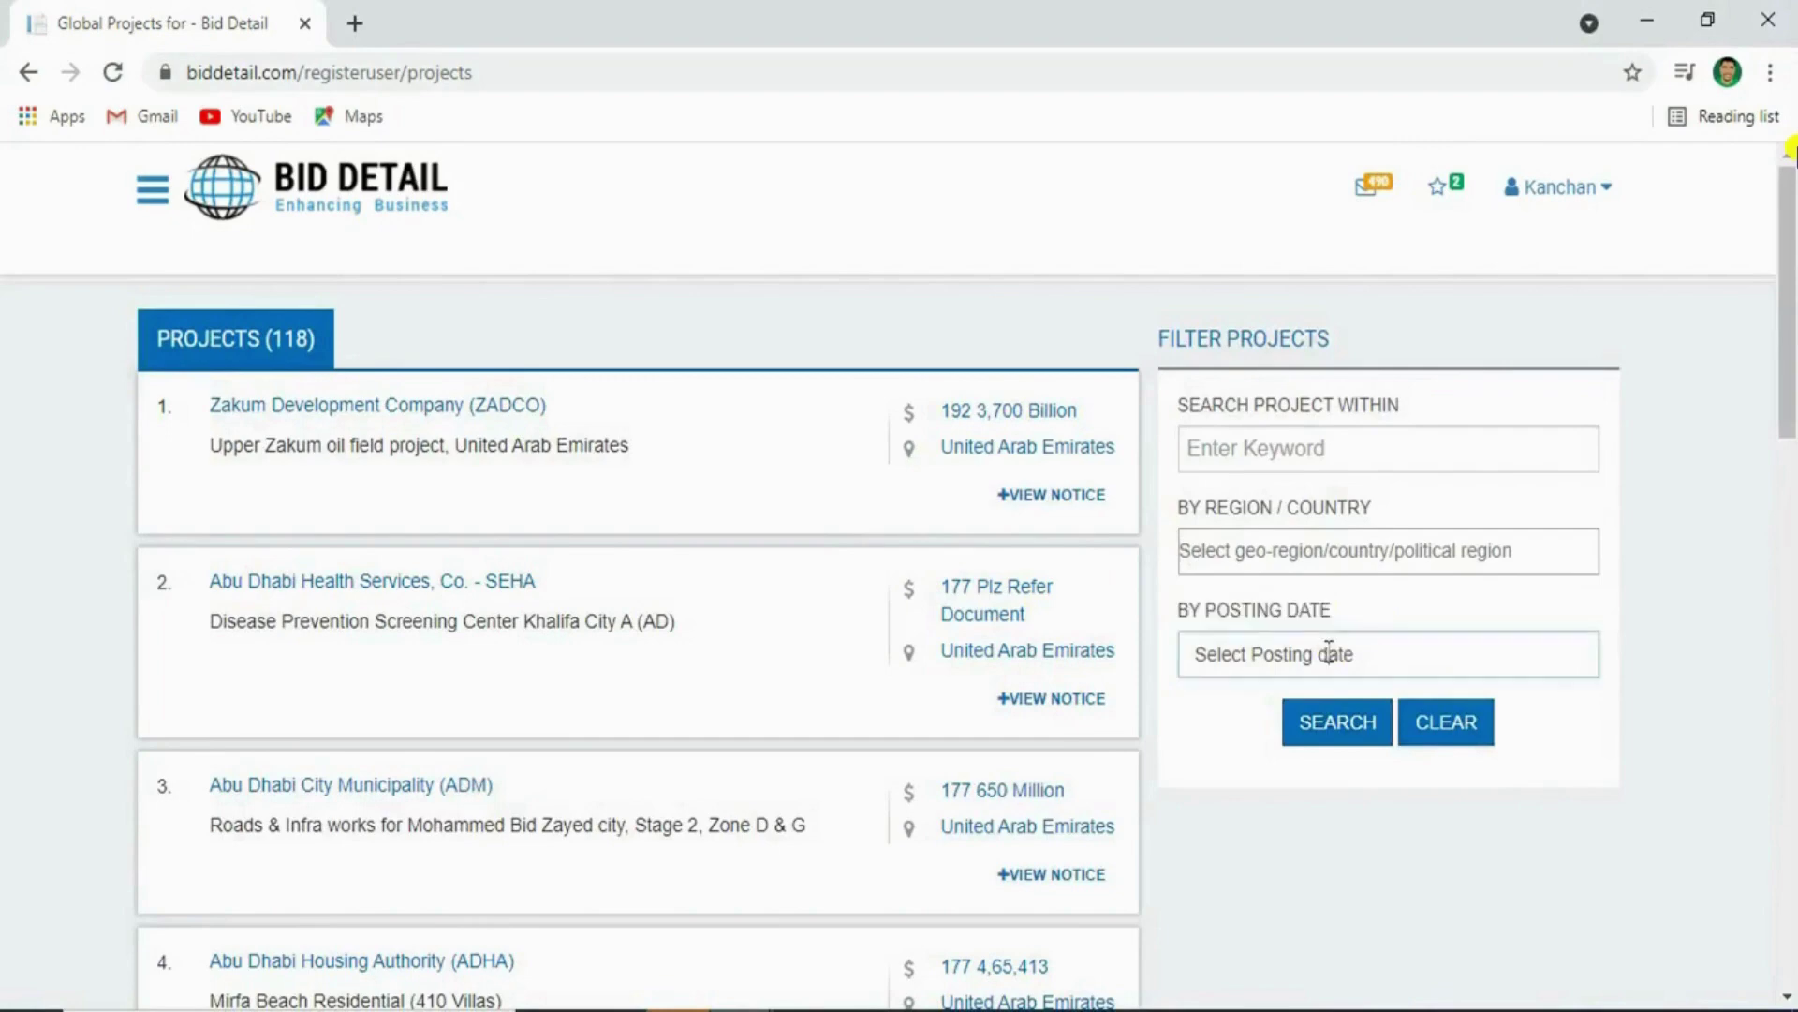
{"action": "scroll", "coordinate": [1224, 899], "scroll_direction": "down", "scroll_amount": 3}
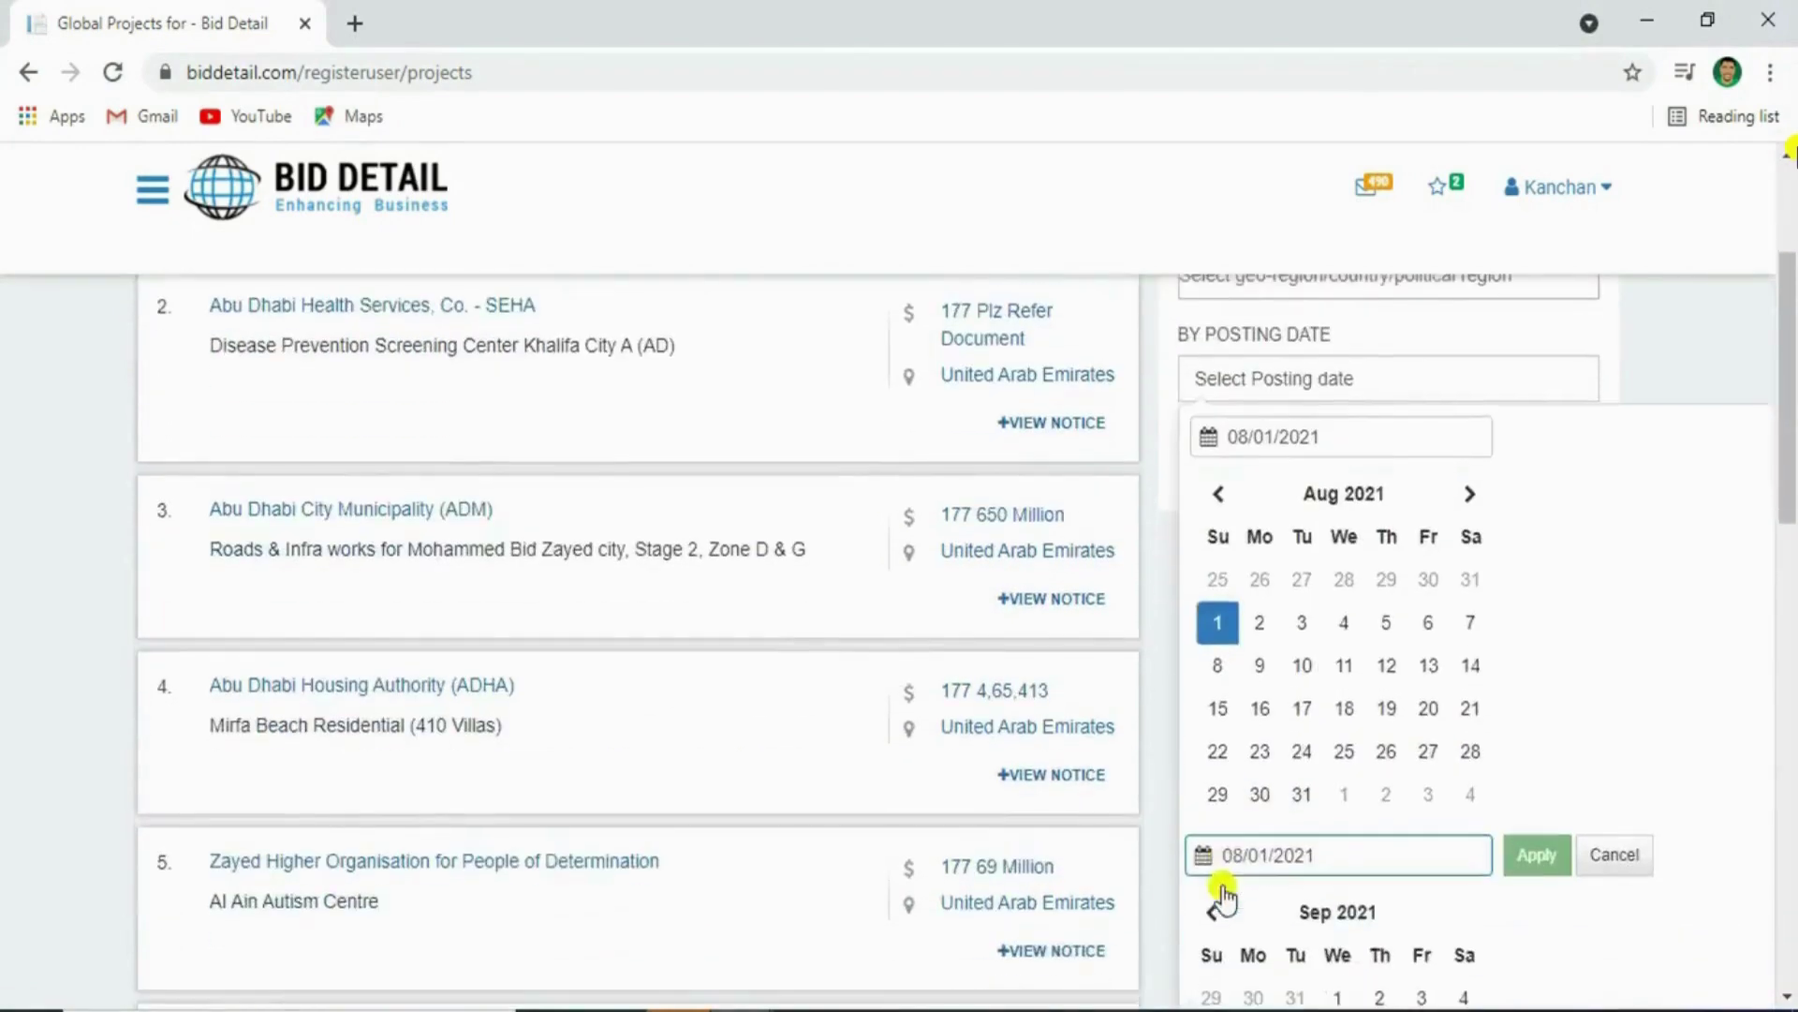
{"action": "left_click", "coordinate": [1297, 712]}
{"action": "left_click", "coordinate": [1505, 847]}
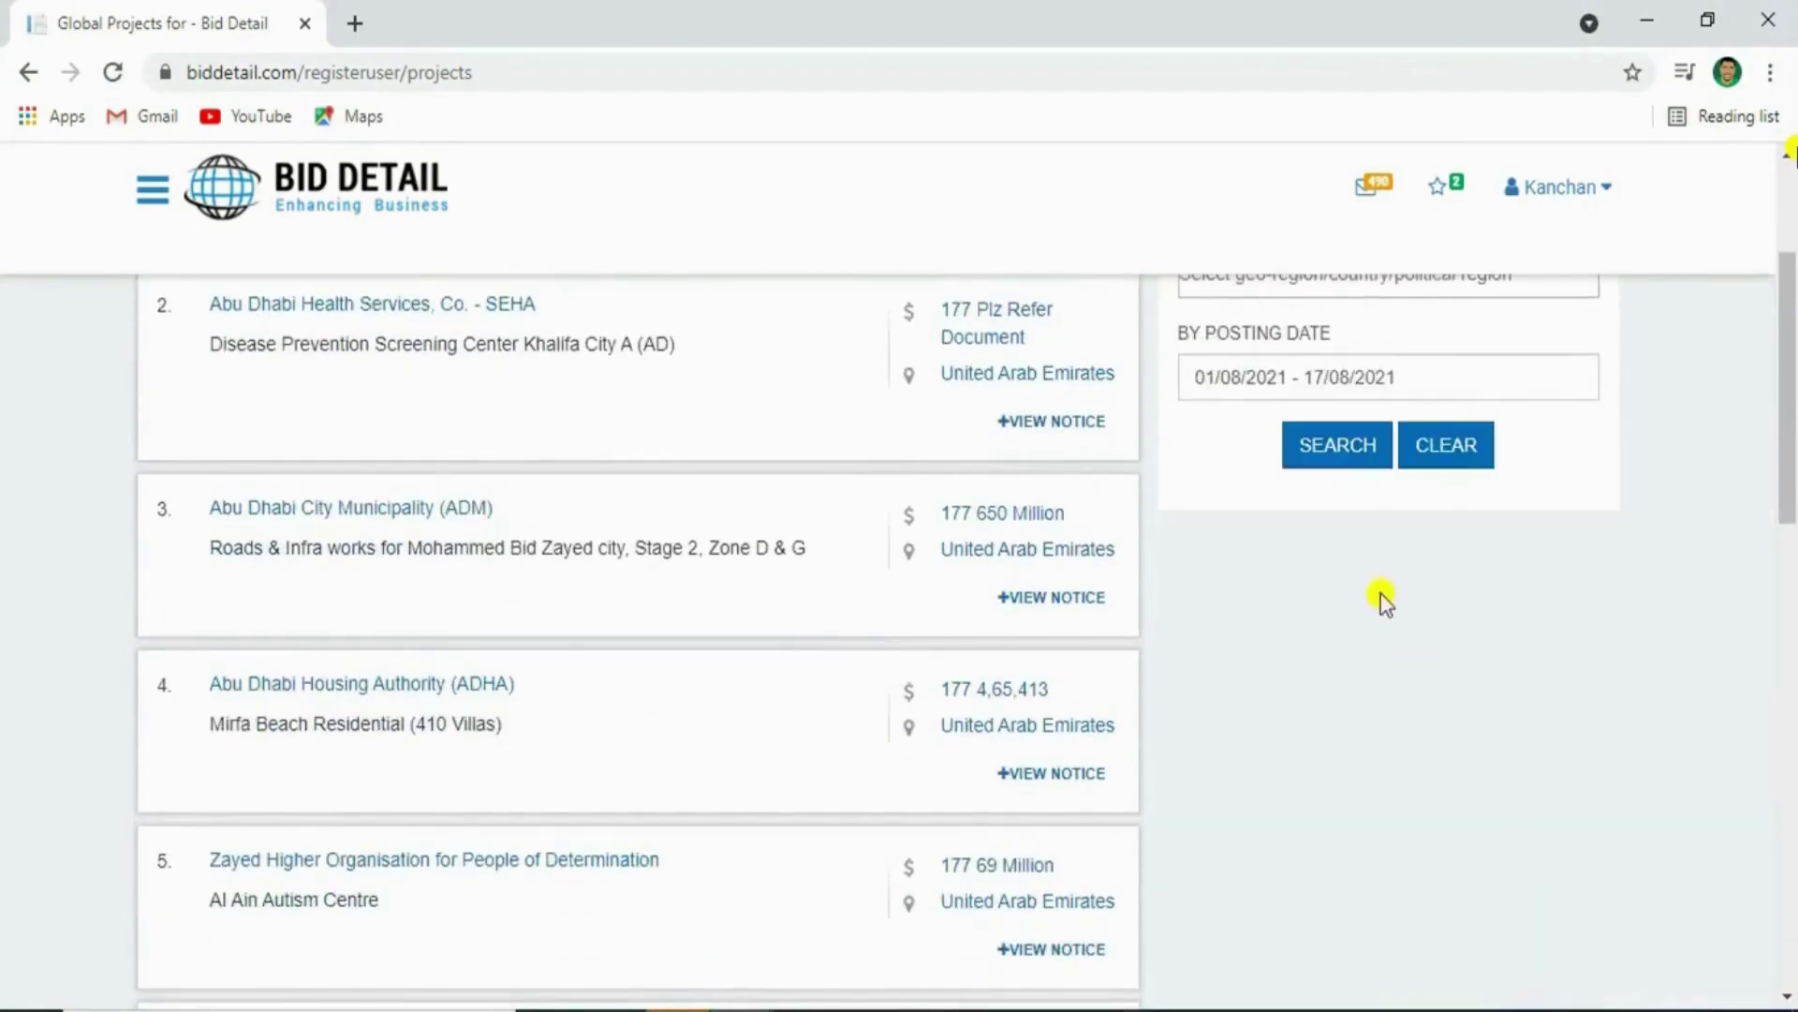
{"action": "scroll", "coordinate": [1388, 600], "scroll_direction": "up", "scroll_amount": 3}
{"action": "left_click", "coordinate": [1359, 723]}
{"action": "left_click_drag", "start_coordinate": [1115, 496], "coordinate": [1065, 506]}
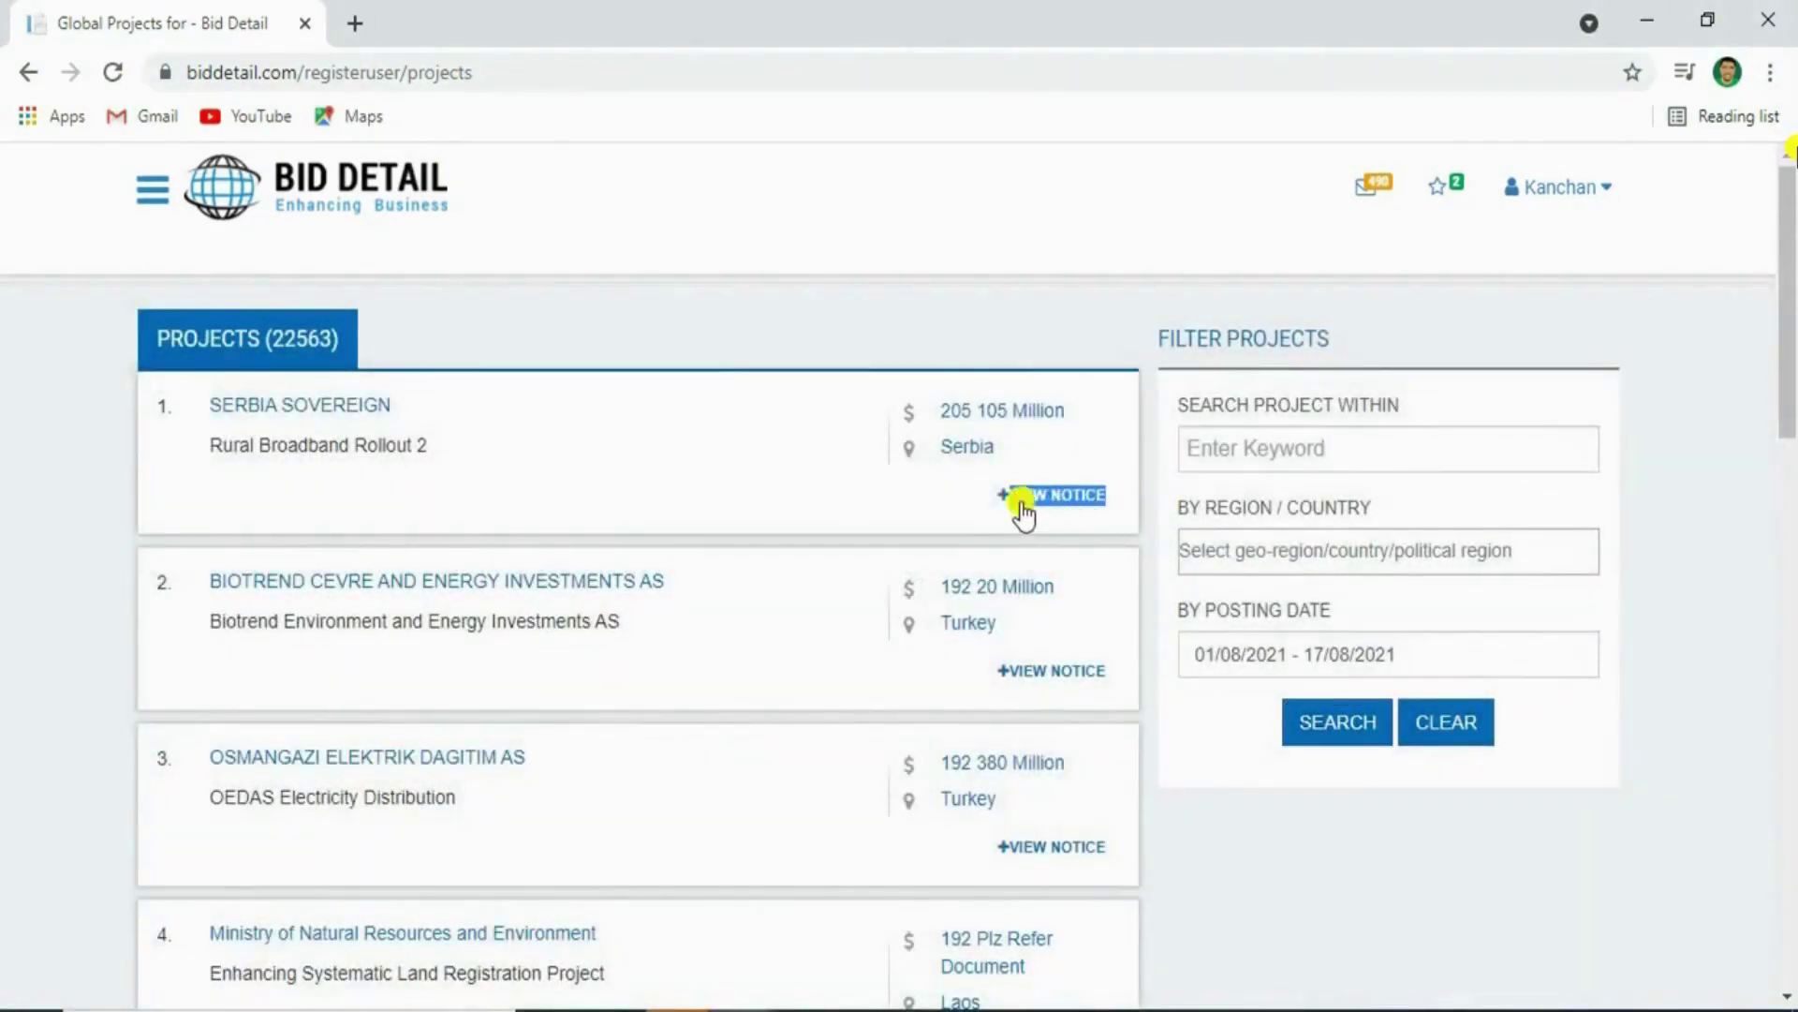
{"action": "left_click", "coordinate": [1022, 497]}
{"action": "triple_click", "coordinate": [281, 562]}
{"action": "scroll", "coordinate": [418, 644], "scroll_direction": "down", "scroll_amount": 5}
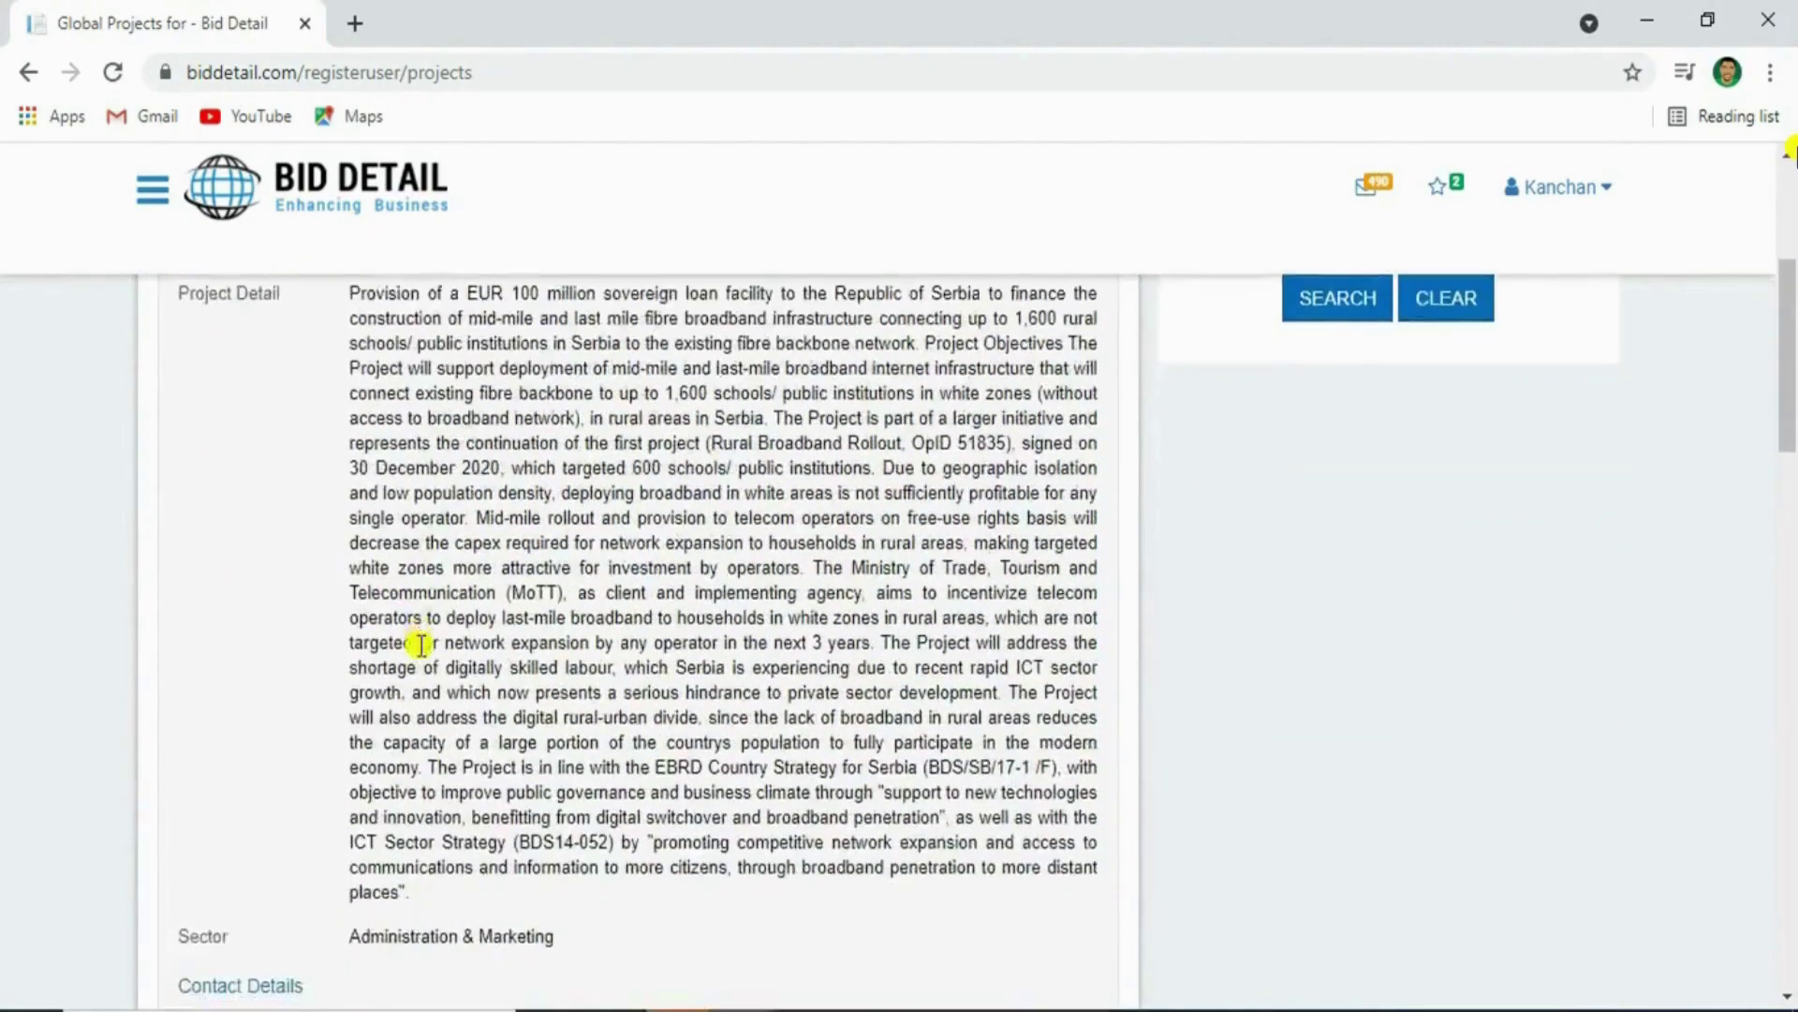
{"action": "scroll", "coordinate": [421, 644], "scroll_direction": "down", "scroll_amount": 3}
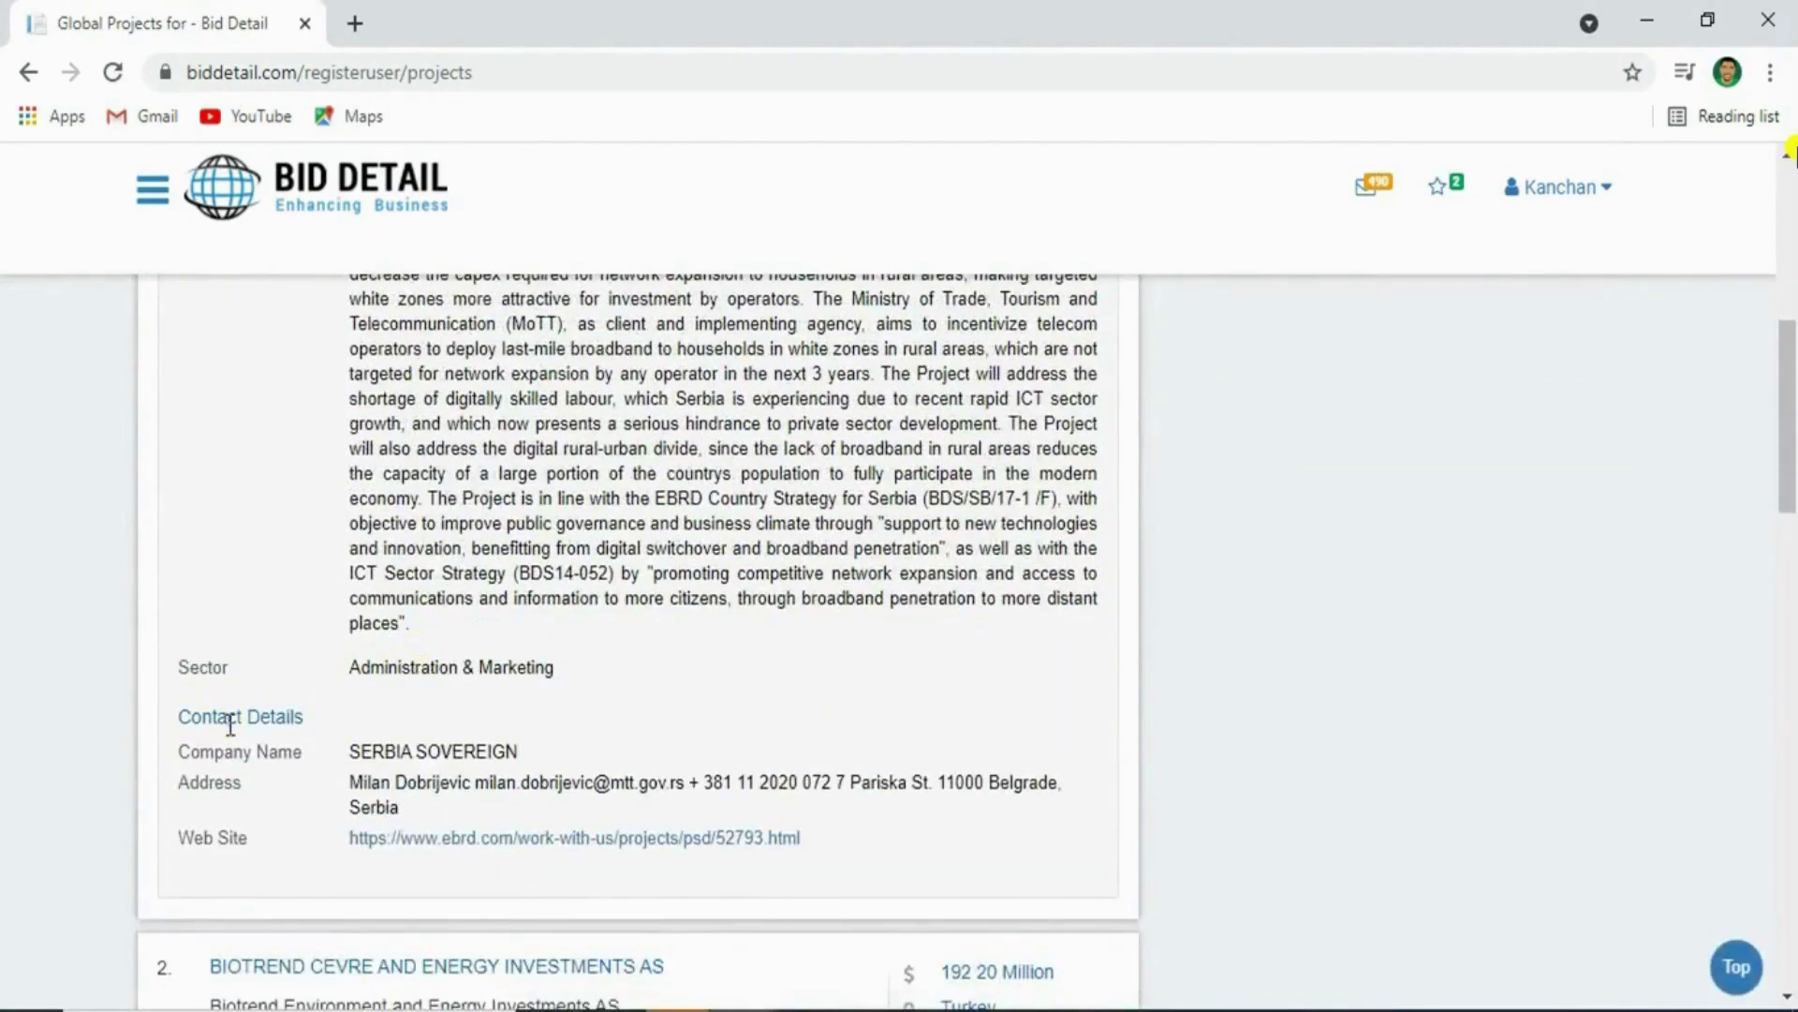
{"action": "double_click", "coordinate": [245, 836]}
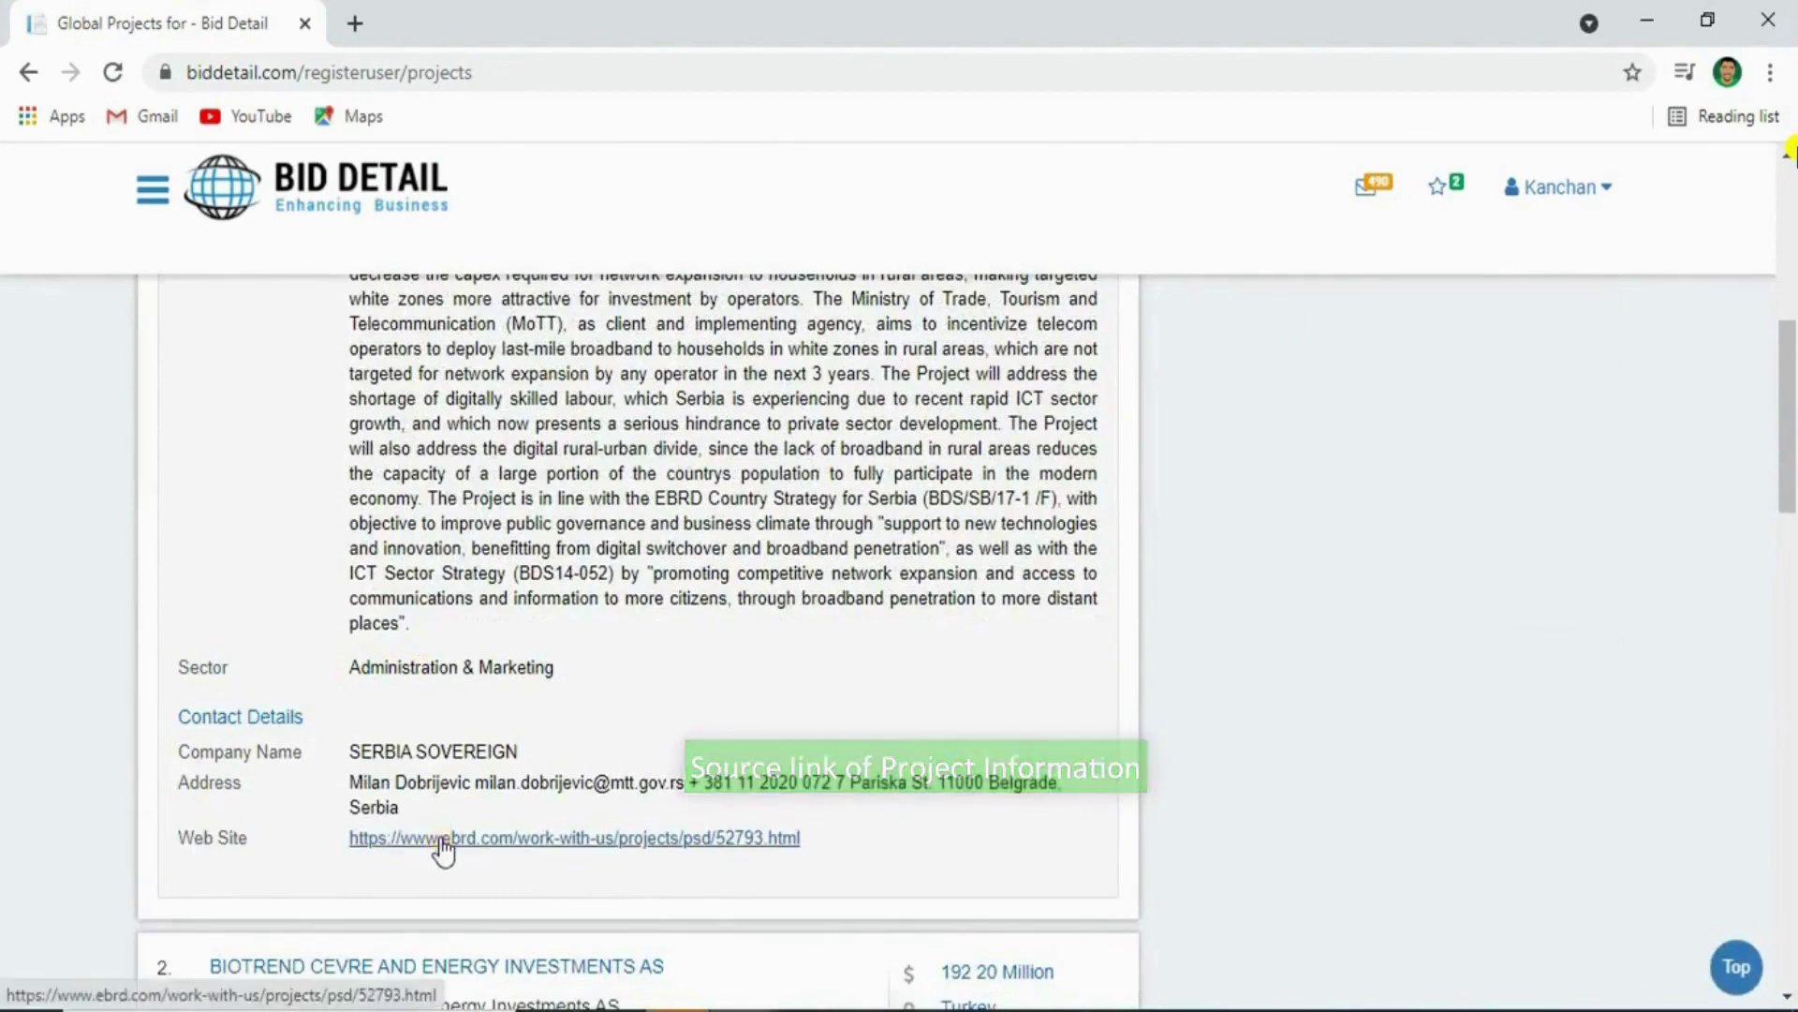
{"action": "scroll", "coordinate": [914, 614], "scroll_direction": "up", "scroll_amount": 1}
{"action": "scroll", "coordinate": [914, 614], "scroll_direction": "up", "scroll_amount": 7}
{"action": "left_click", "coordinate": [1035, 501]}
{"action": "scroll", "coordinate": [1111, 716], "scroll_direction": "down", "scroll_amount": 12}
{"action": "scroll", "coordinate": [1111, 721], "scroll_direction": "down", "scroll_amount": 5}
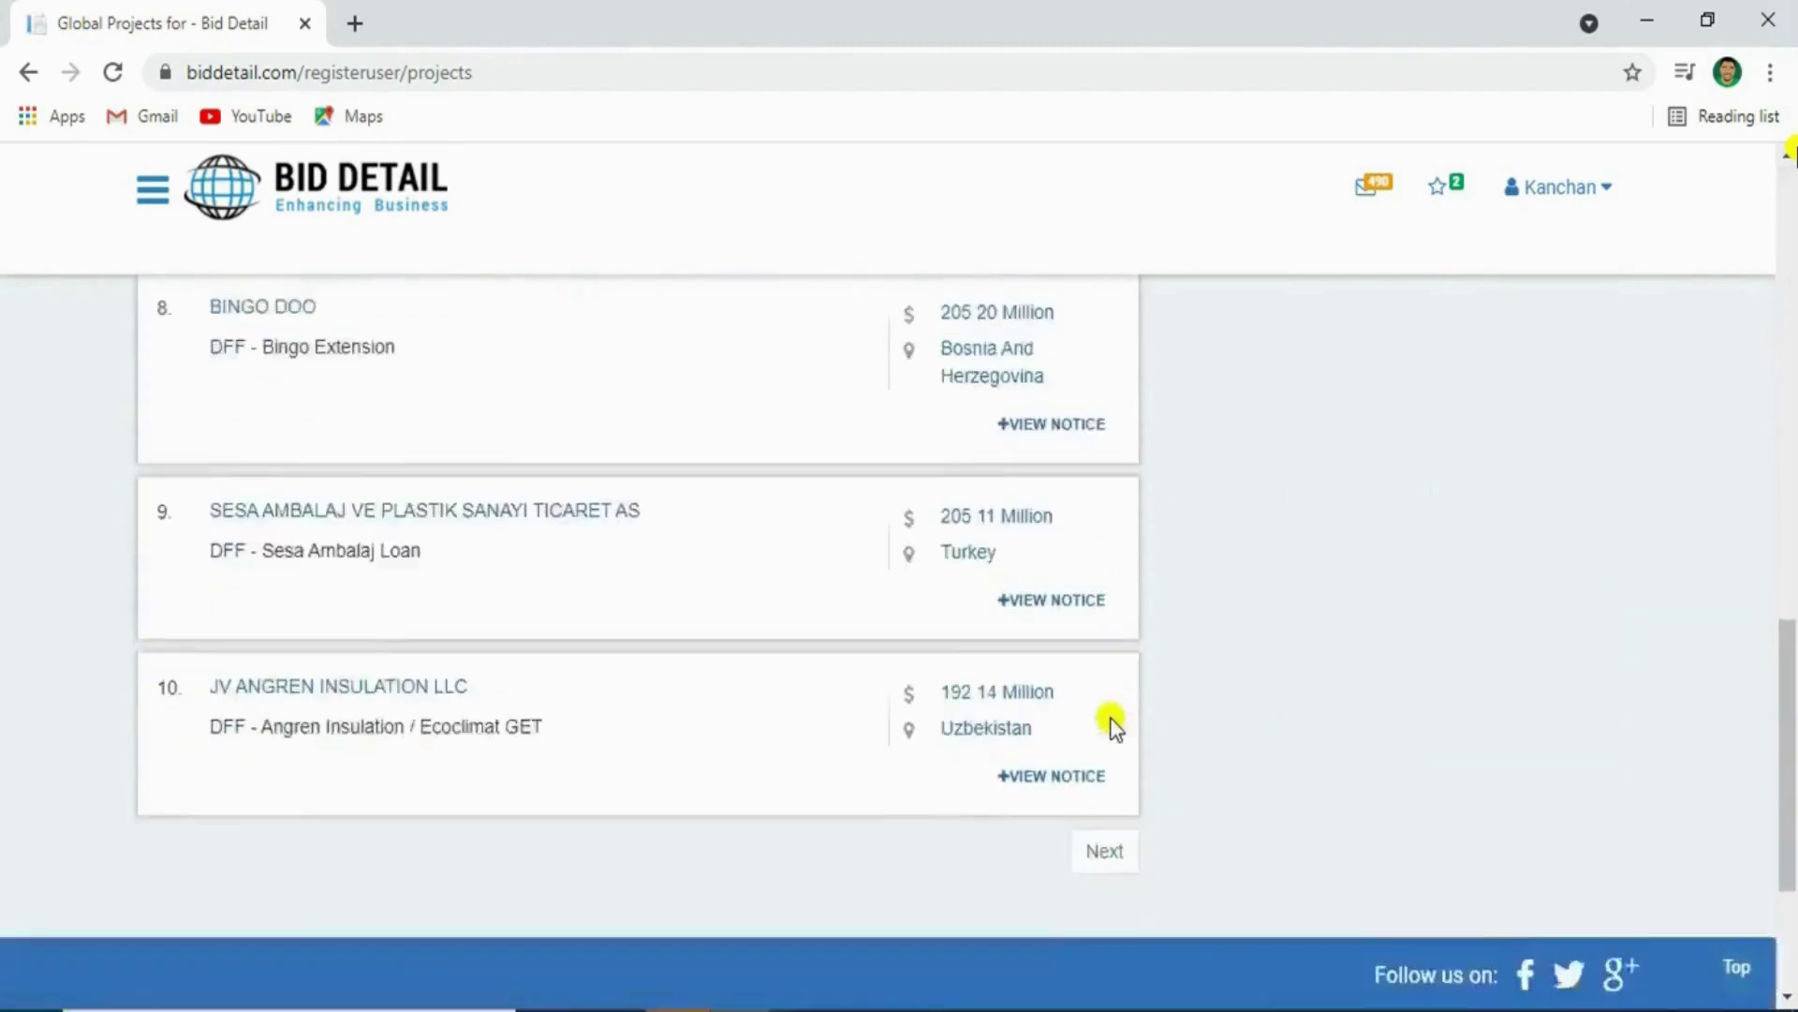
{"action": "left_click", "coordinate": [1103, 745]}
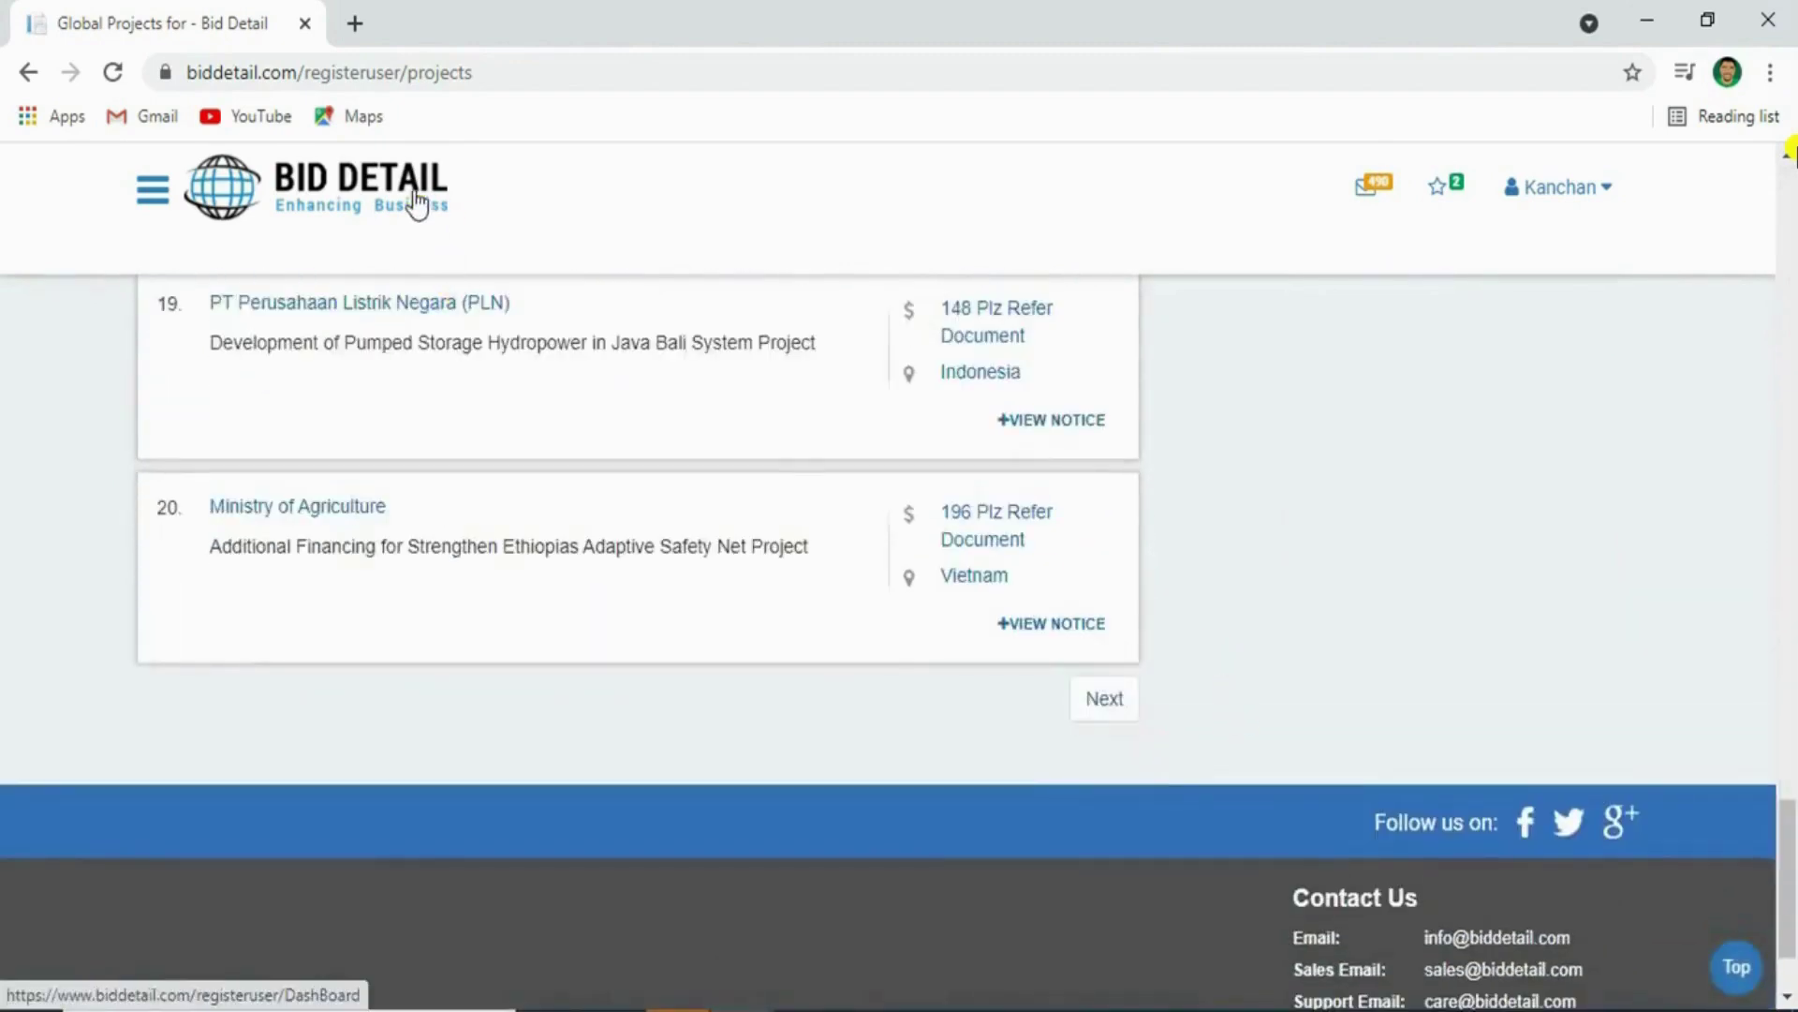
{"action": "left_click", "coordinate": [418, 200]}
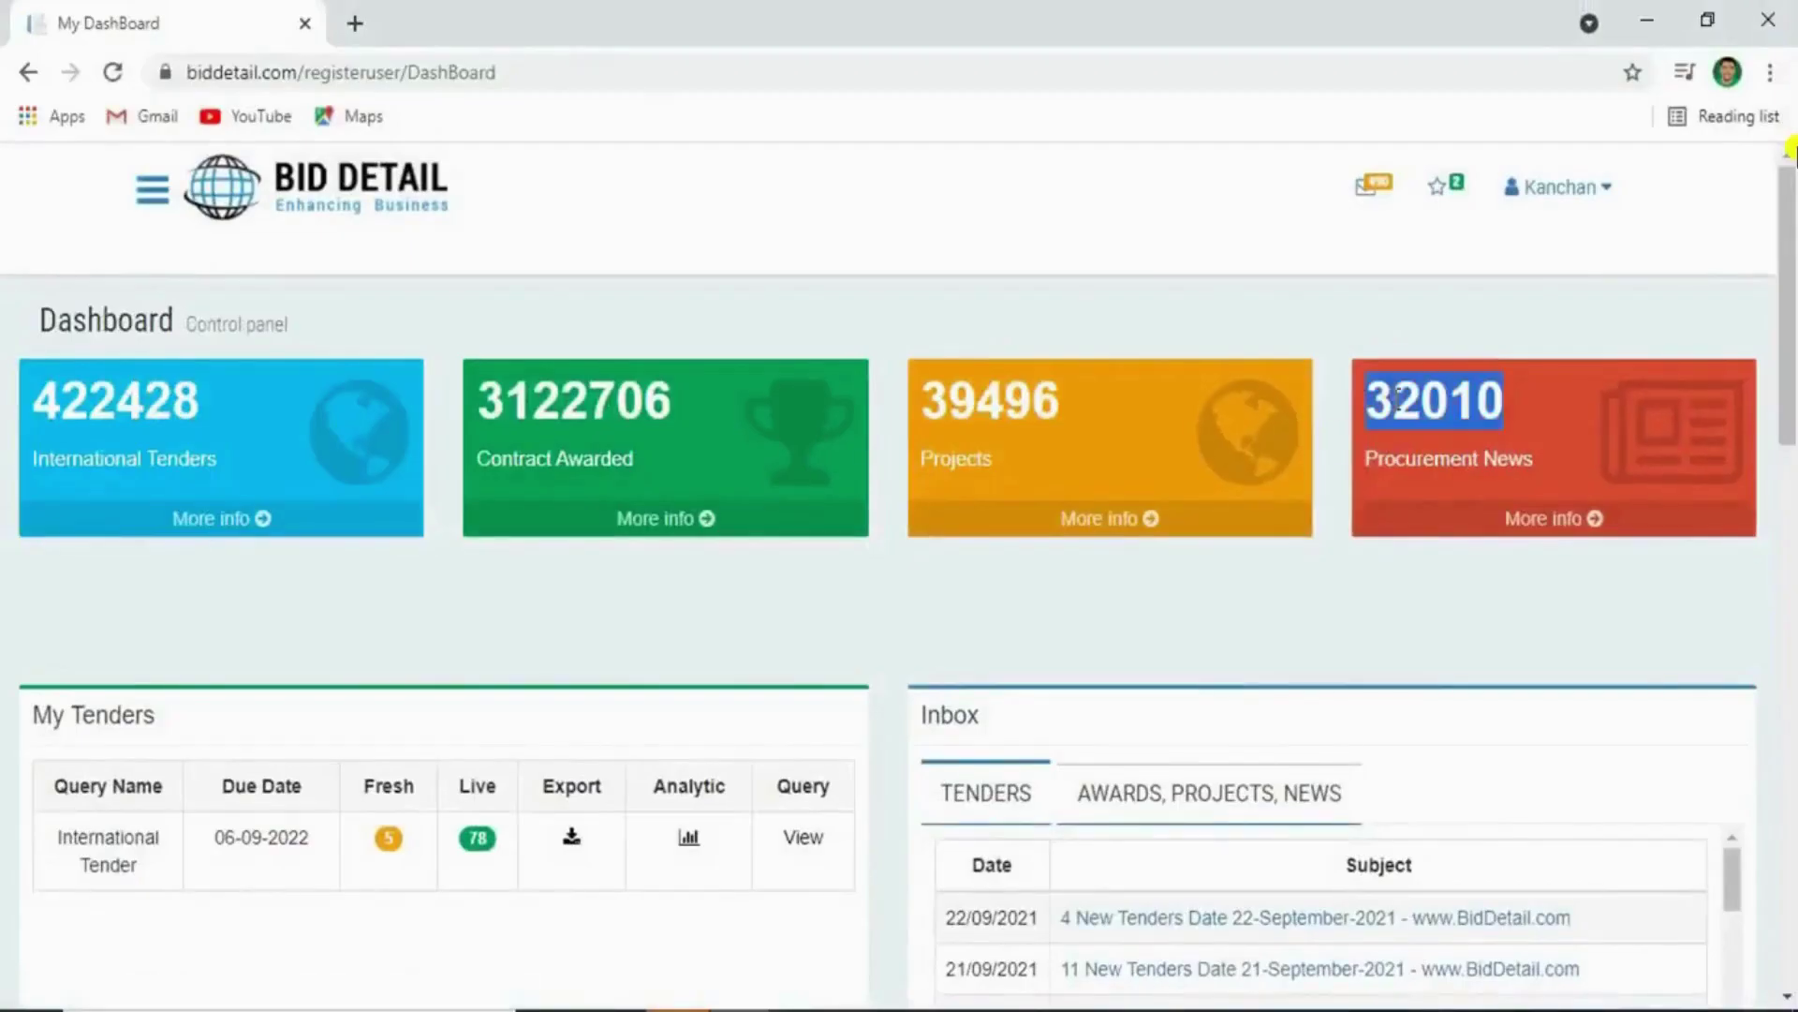
{"action": "double_click", "coordinate": [1405, 403]}
{"action": "triple_click", "coordinate": [1440, 454]}
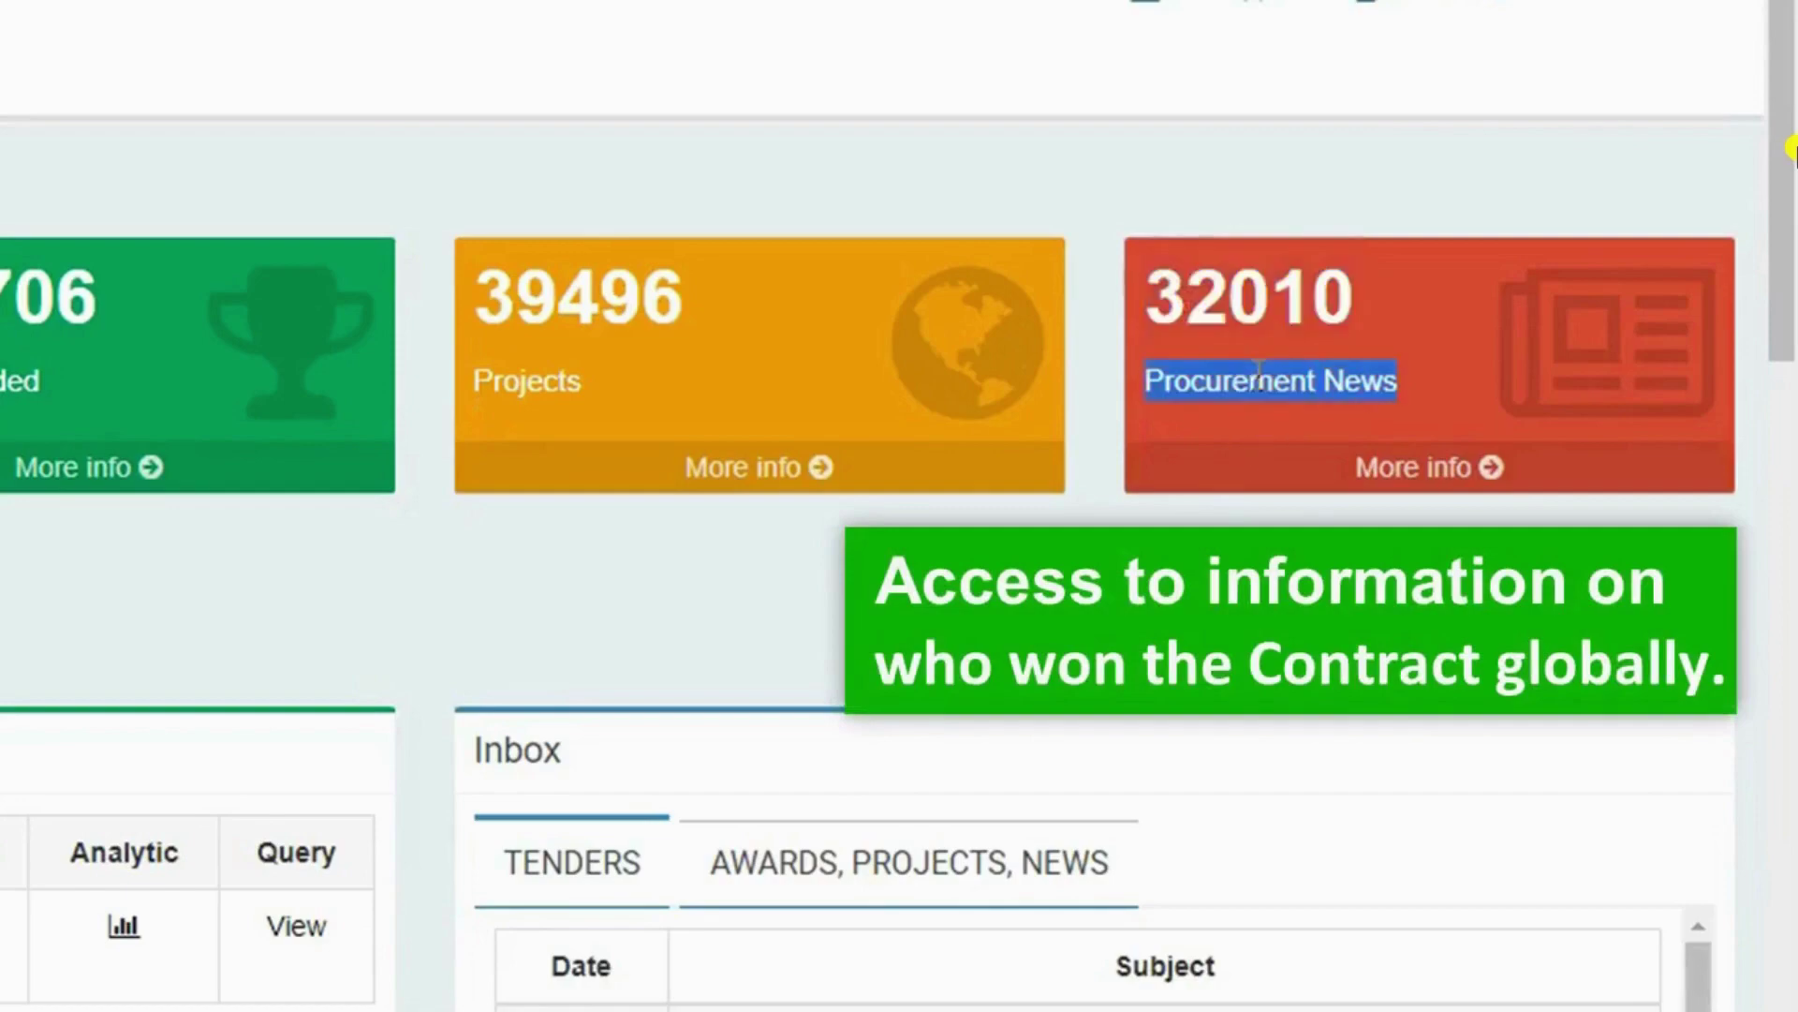
{"action": "left_click", "coordinate": [1405, 467]}
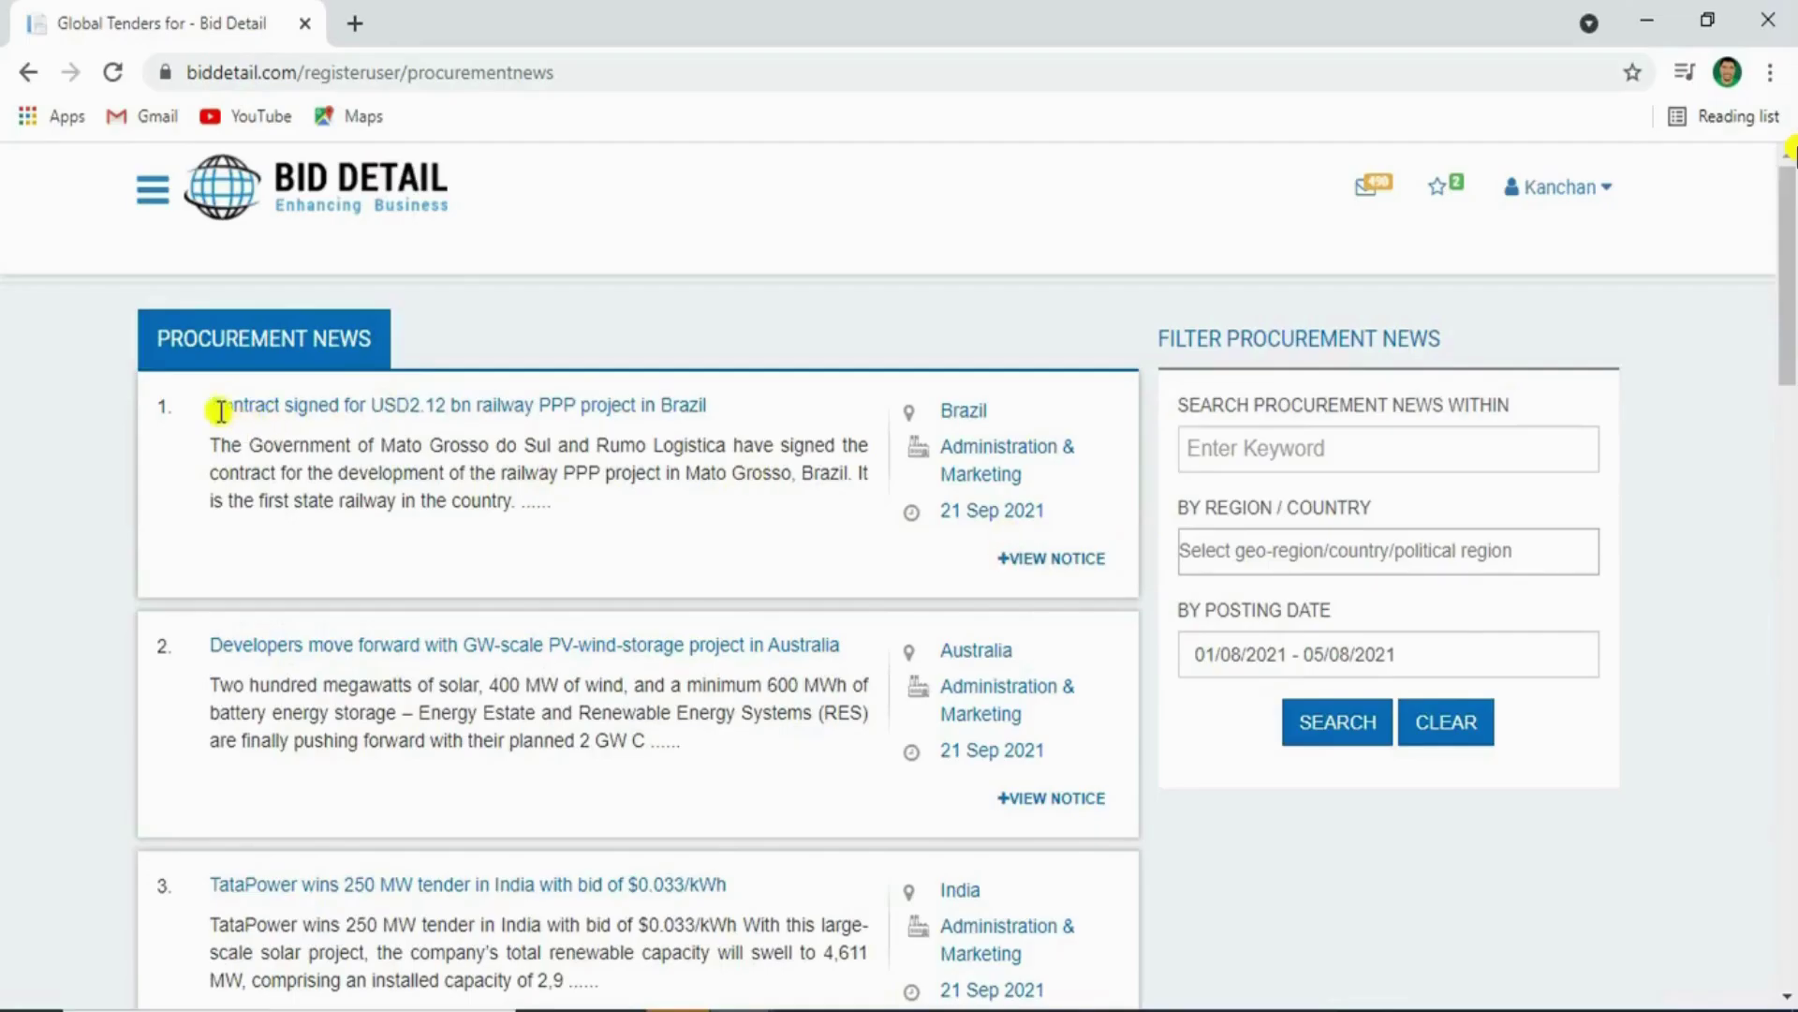
{"action": "left_click_drag", "start_coordinate": [235, 413], "coordinate": [998, 573]}
{"action": "left_click", "coordinate": [1051, 560]}
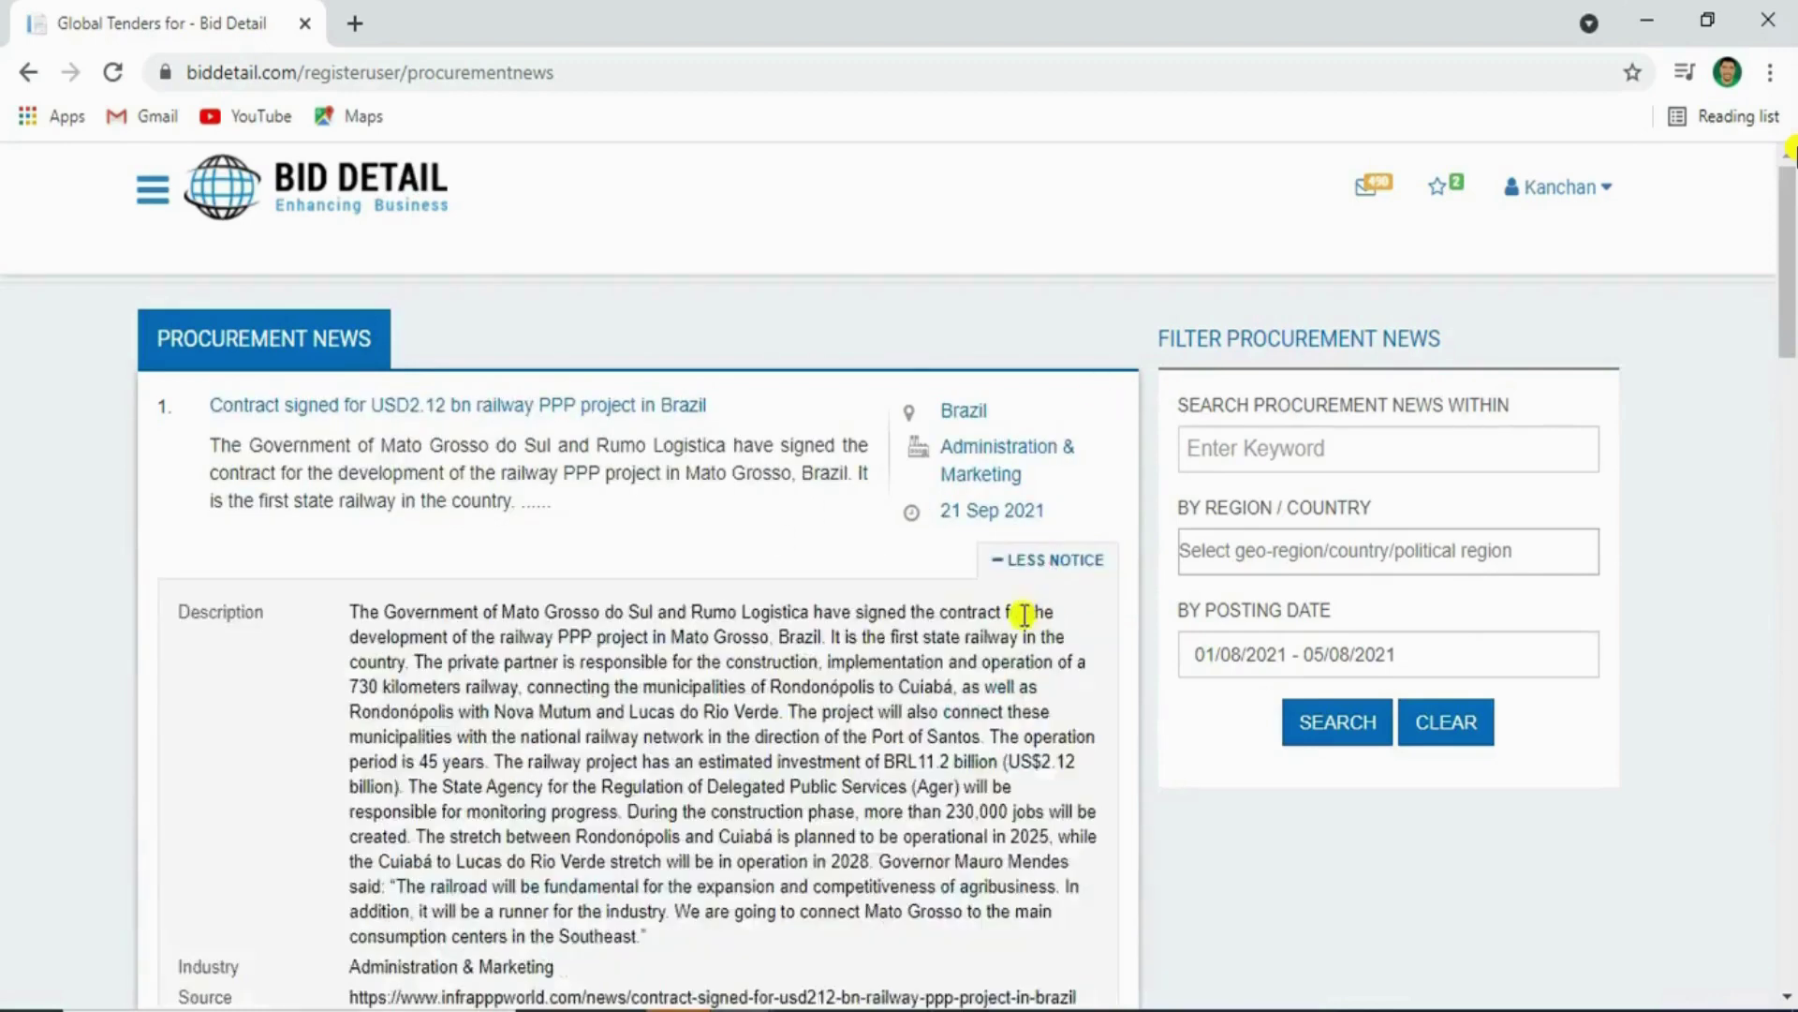
{"action": "scroll", "coordinate": [581, 568], "scroll_direction": "down", "scroll_amount": 3}
{"action": "triple_click", "coordinate": [635, 459]}
{"action": "left_click", "coordinate": [771, 460]}
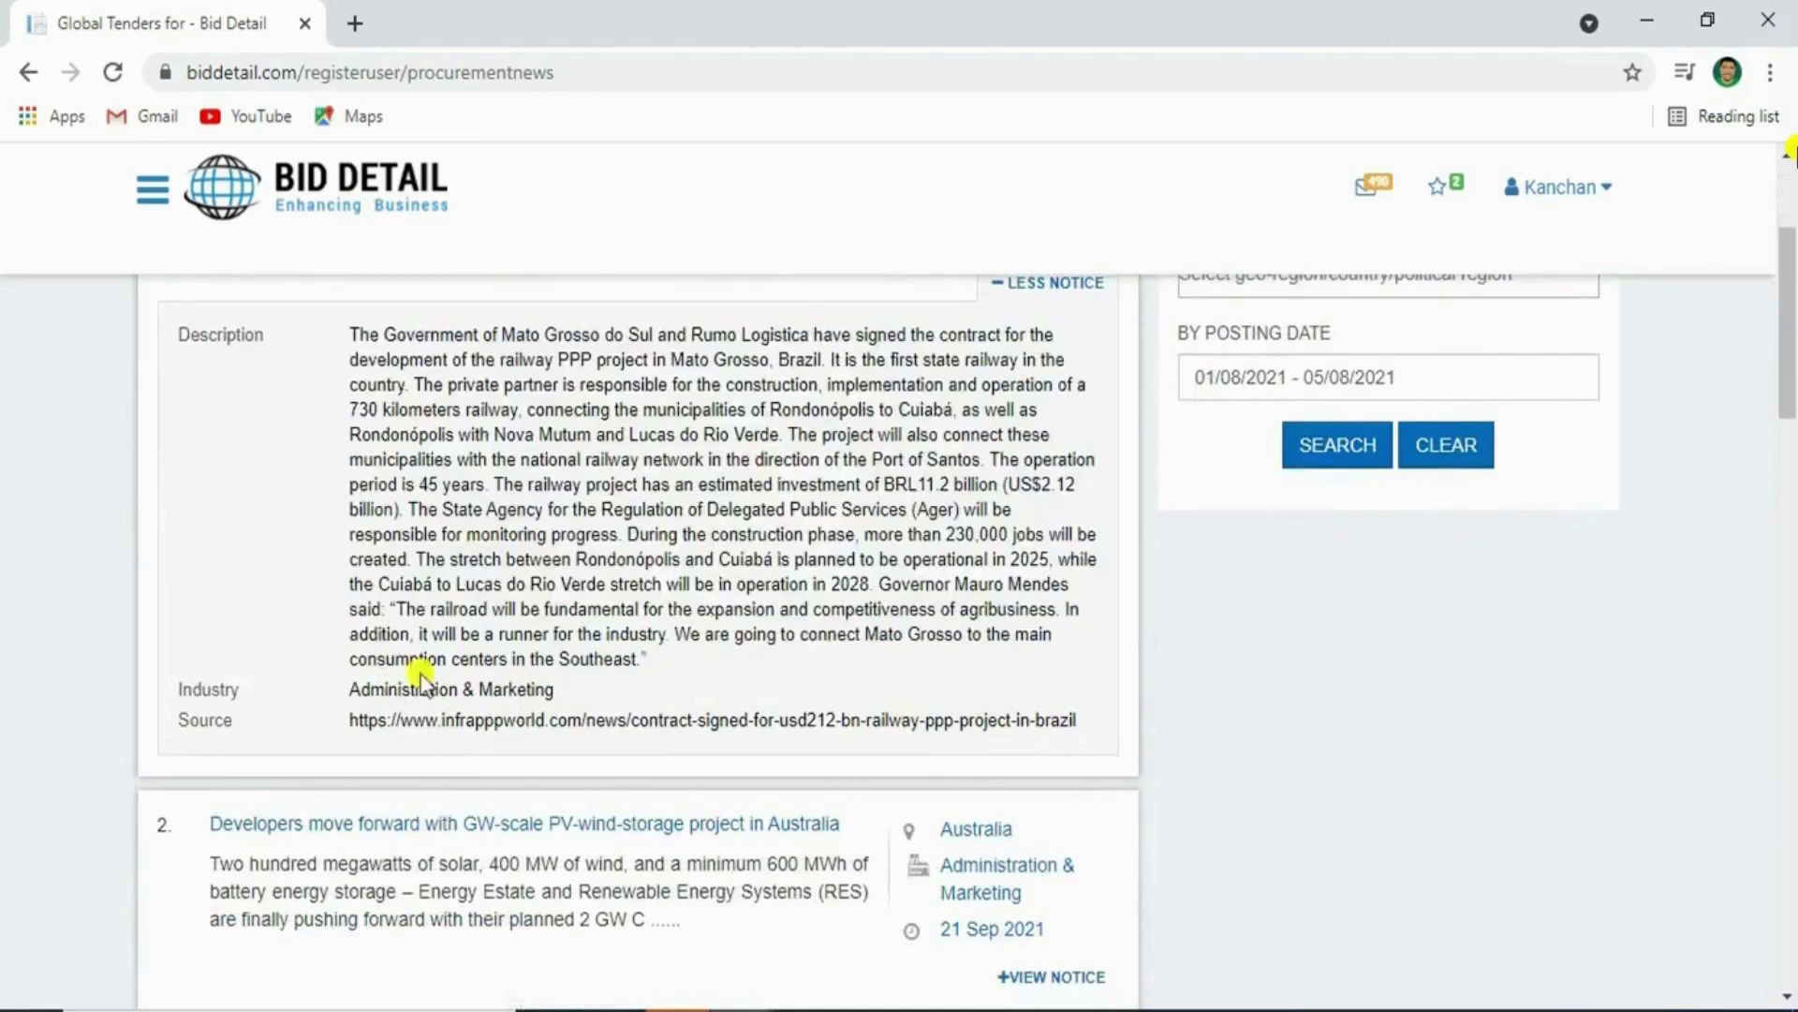
{"action": "double_click", "coordinate": [212, 721]}
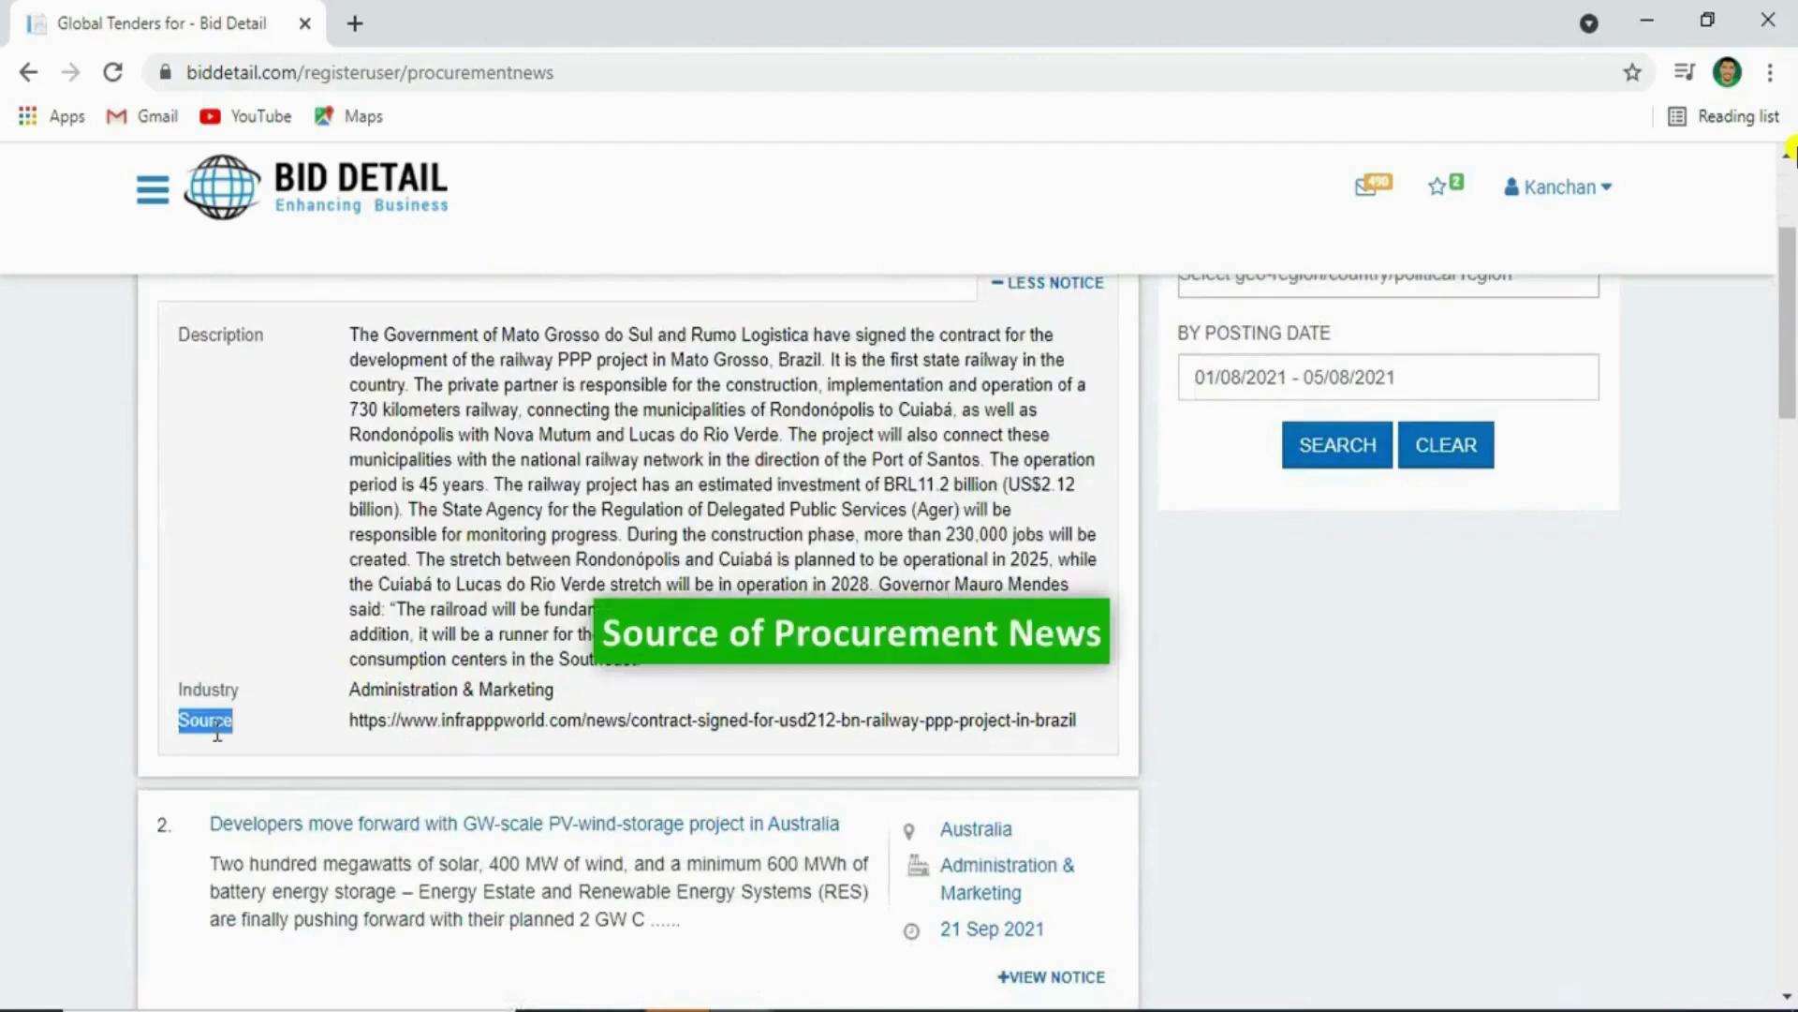
{"action": "triple_click", "coordinate": [458, 719]}
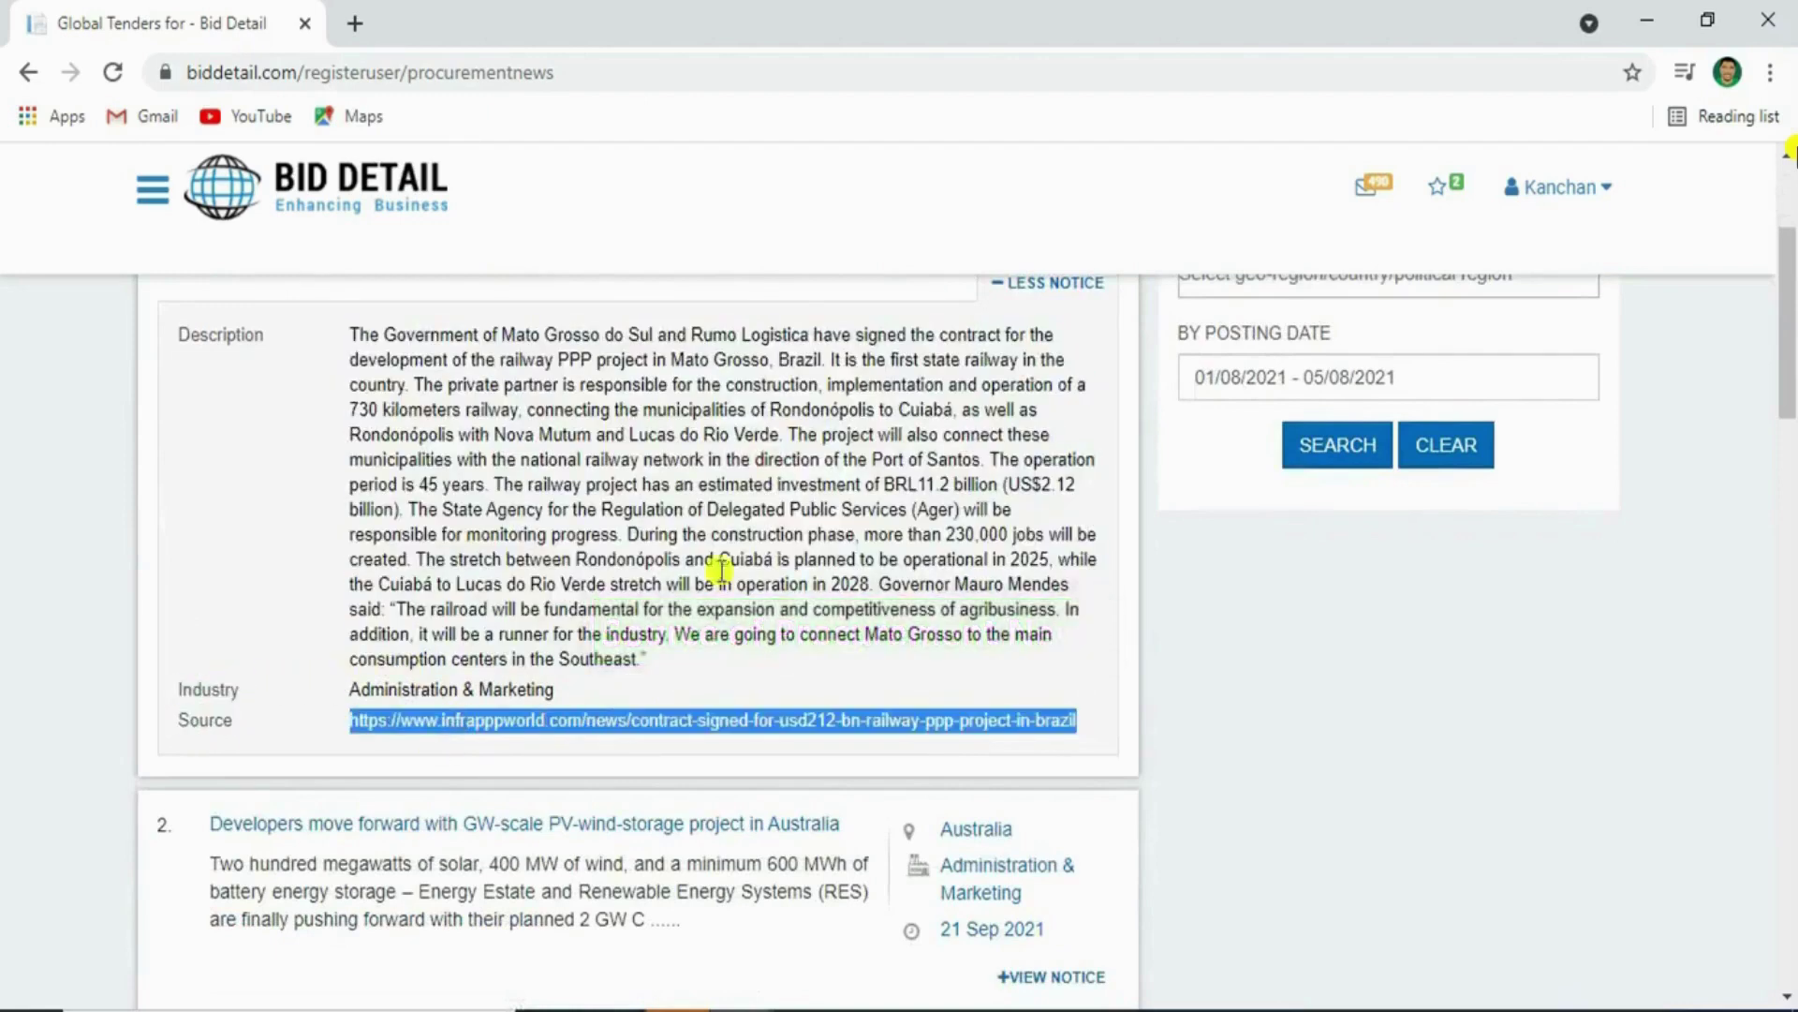
{"action": "scroll", "coordinate": [1060, 401], "scroll_direction": "up", "scroll_amount": 2}
{"action": "left_click", "coordinate": [1063, 419]}
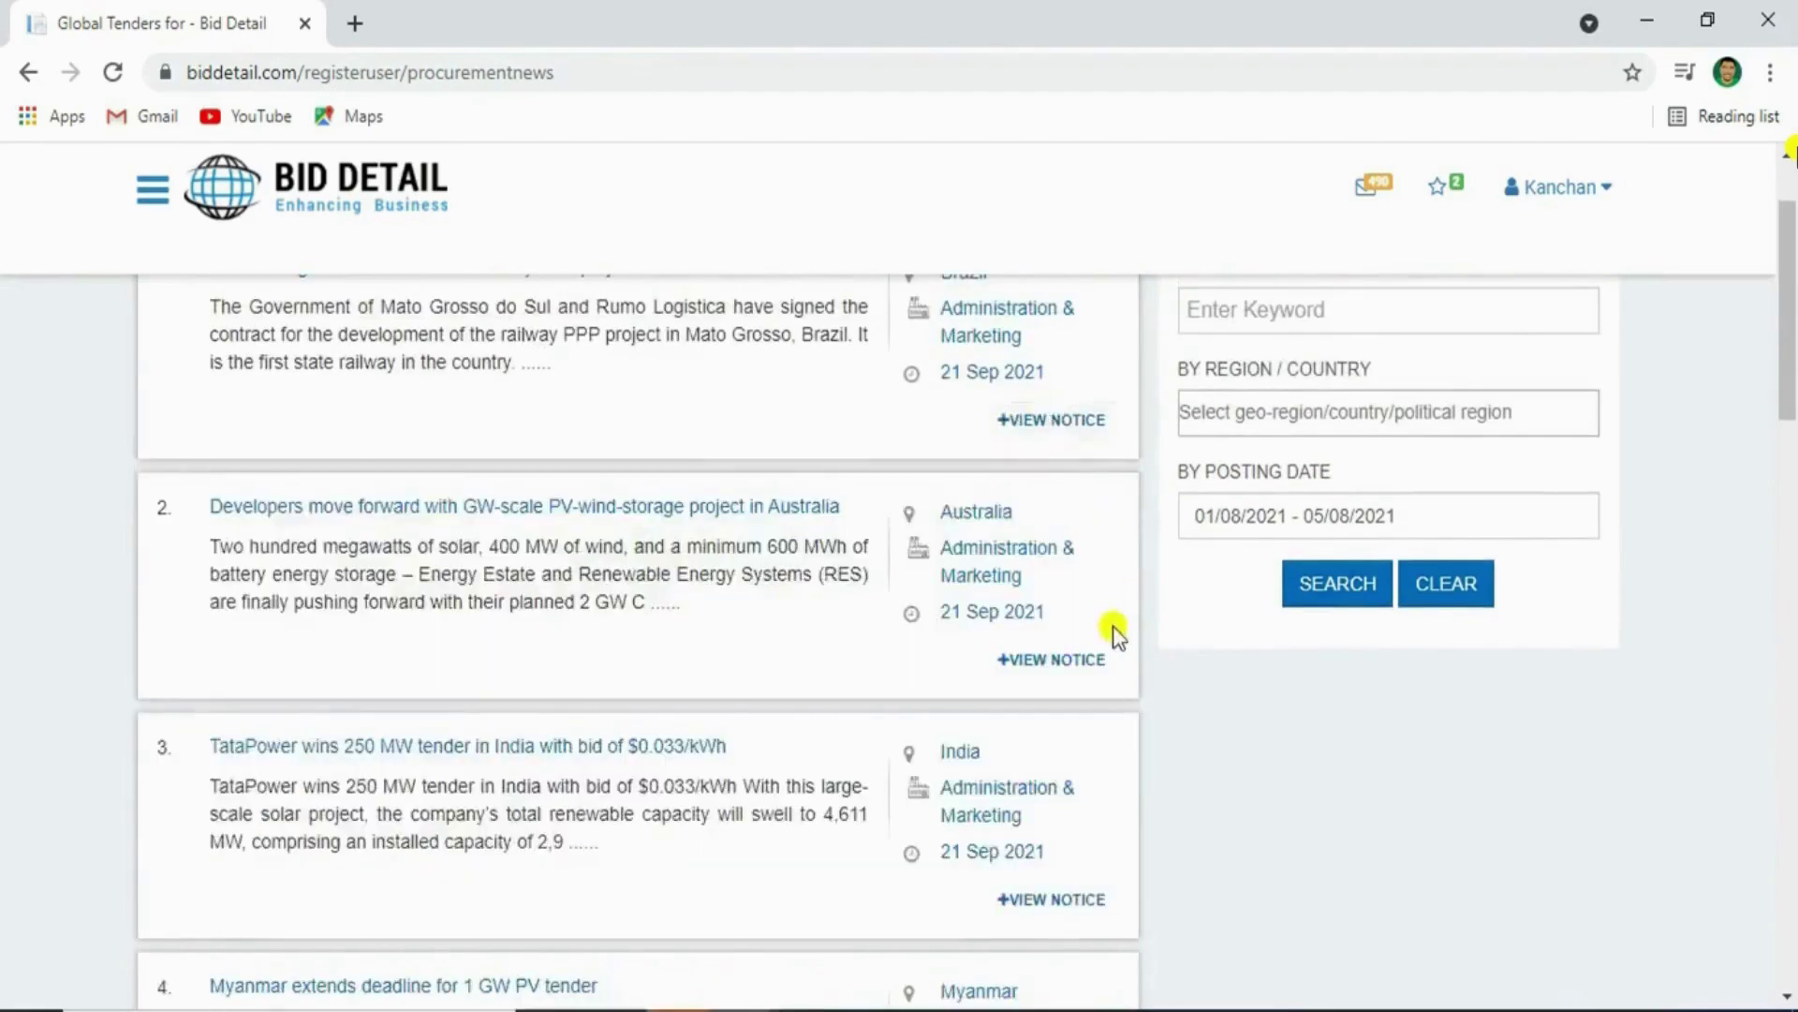
{"action": "scroll", "coordinate": [1128, 637], "scroll_direction": "down", "scroll_amount": 10}
{"action": "scroll", "coordinate": [1128, 649], "scroll_direction": "down", "scroll_amount": 5}
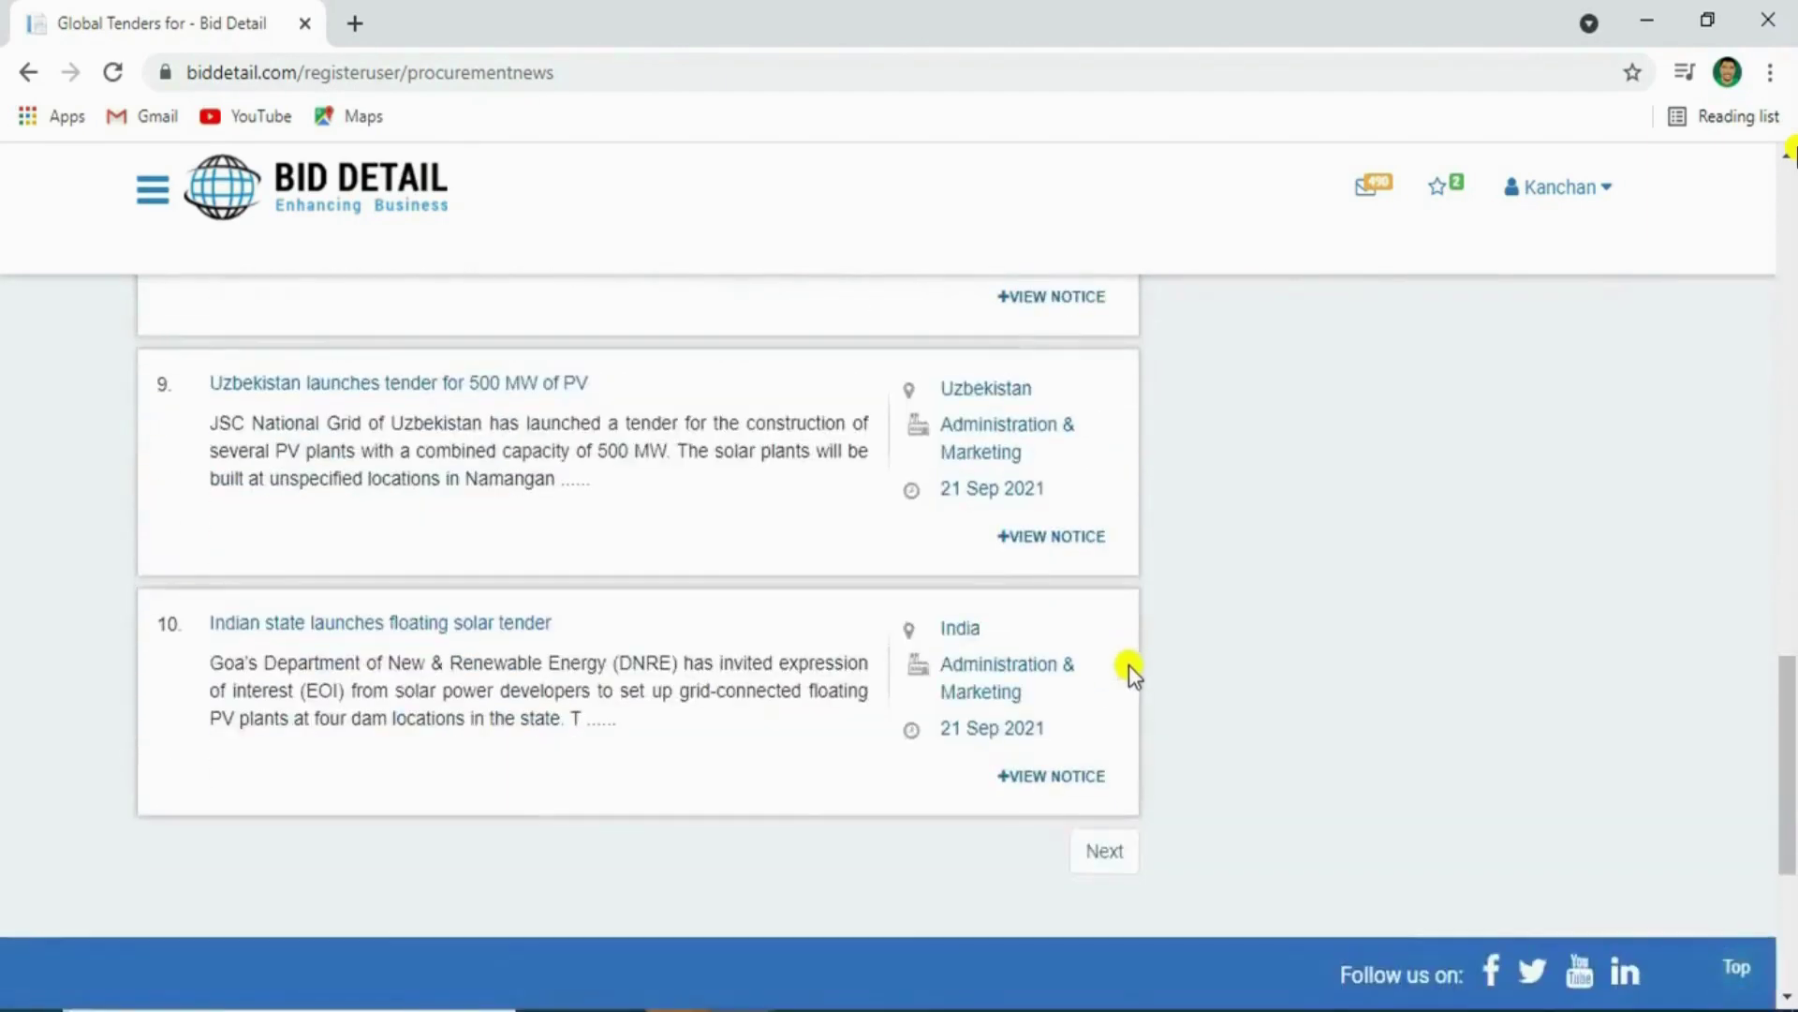
{"action": "left_click", "coordinate": [1101, 848]}
{"action": "left_click", "coordinate": [434, 246]}
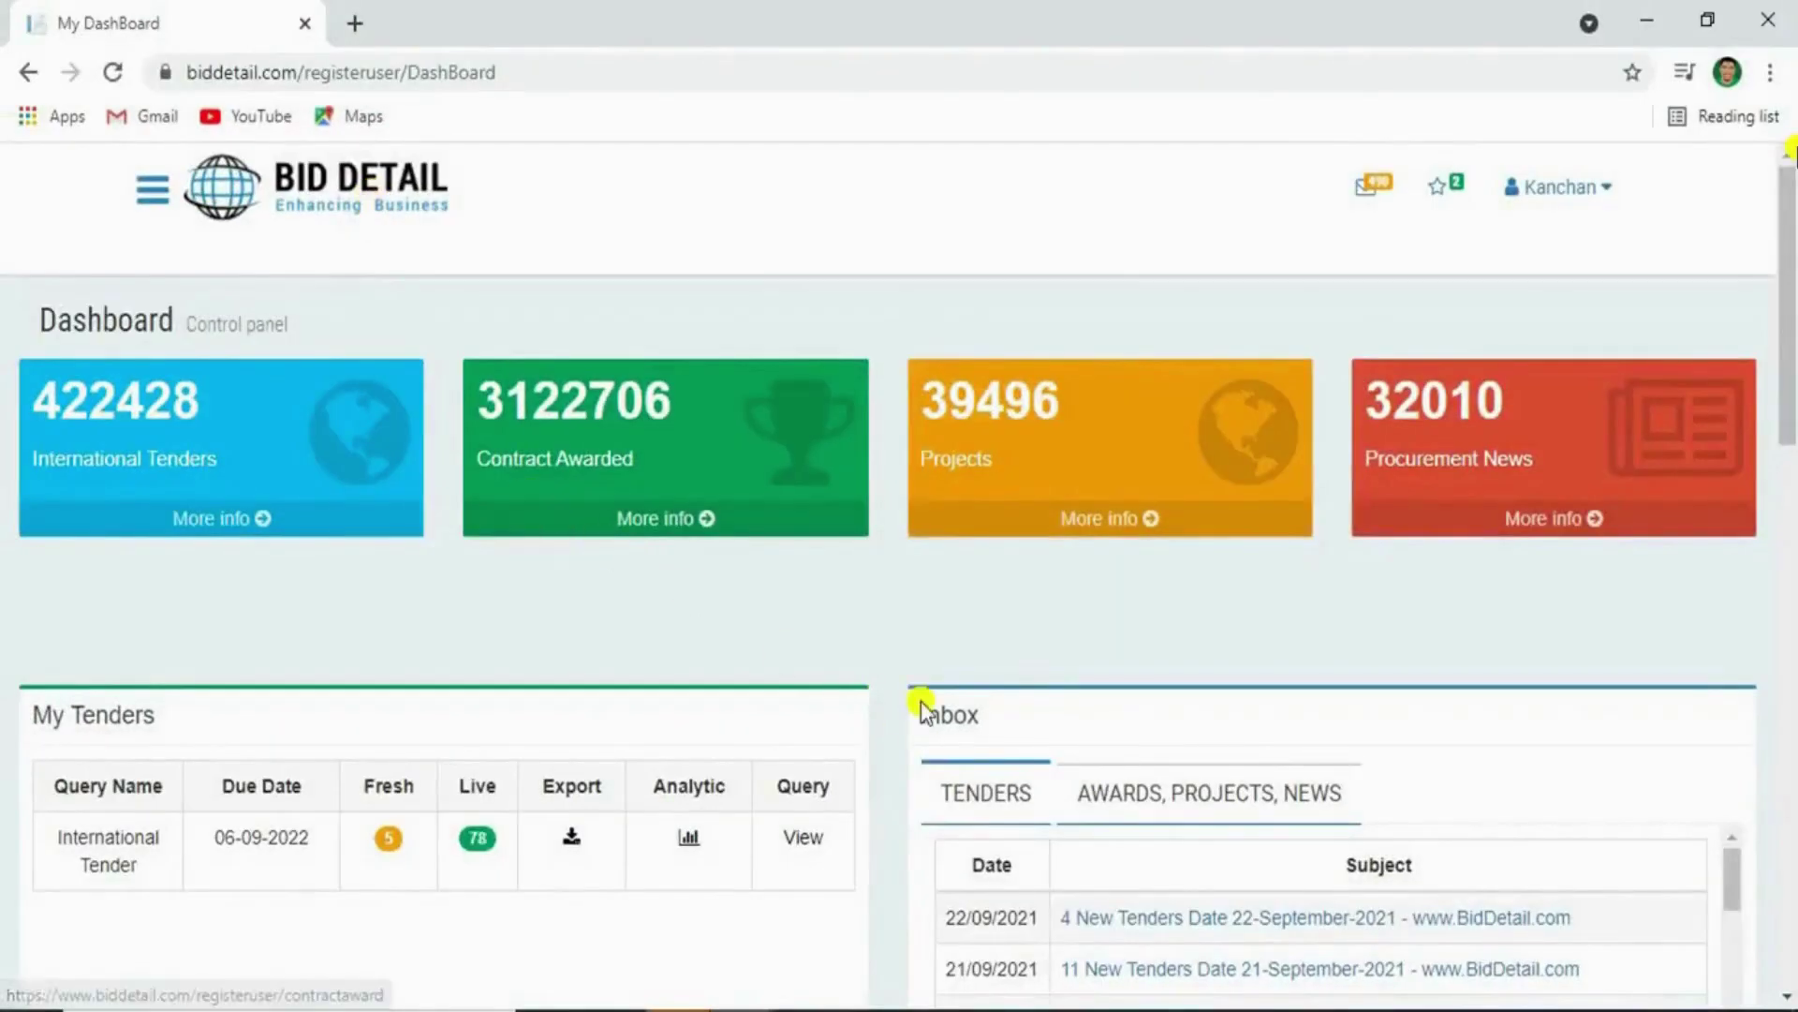
Open the five fresh tenders for the International Tender query in My Tenders
{"action": "scroll", "coordinate": [530, 674], "scroll_direction": "down", "scroll_amount": 2}
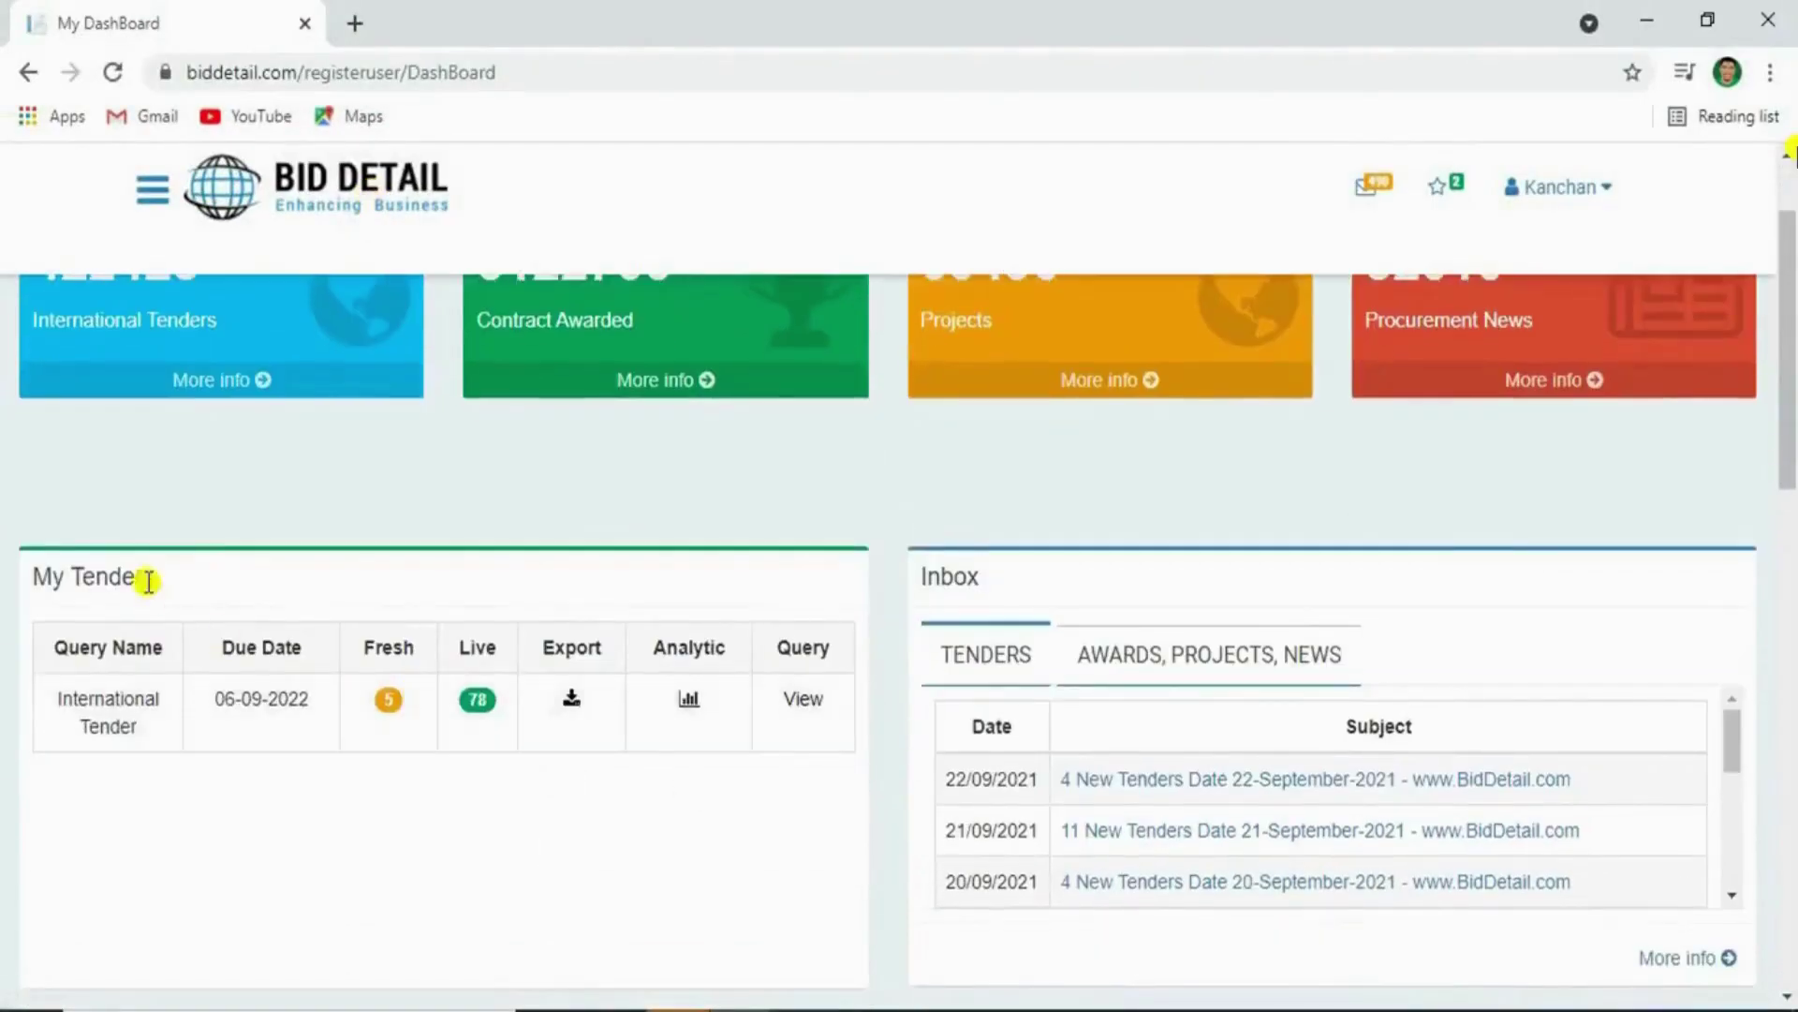
{"action": "double_click", "coordinate": [110, 576]}
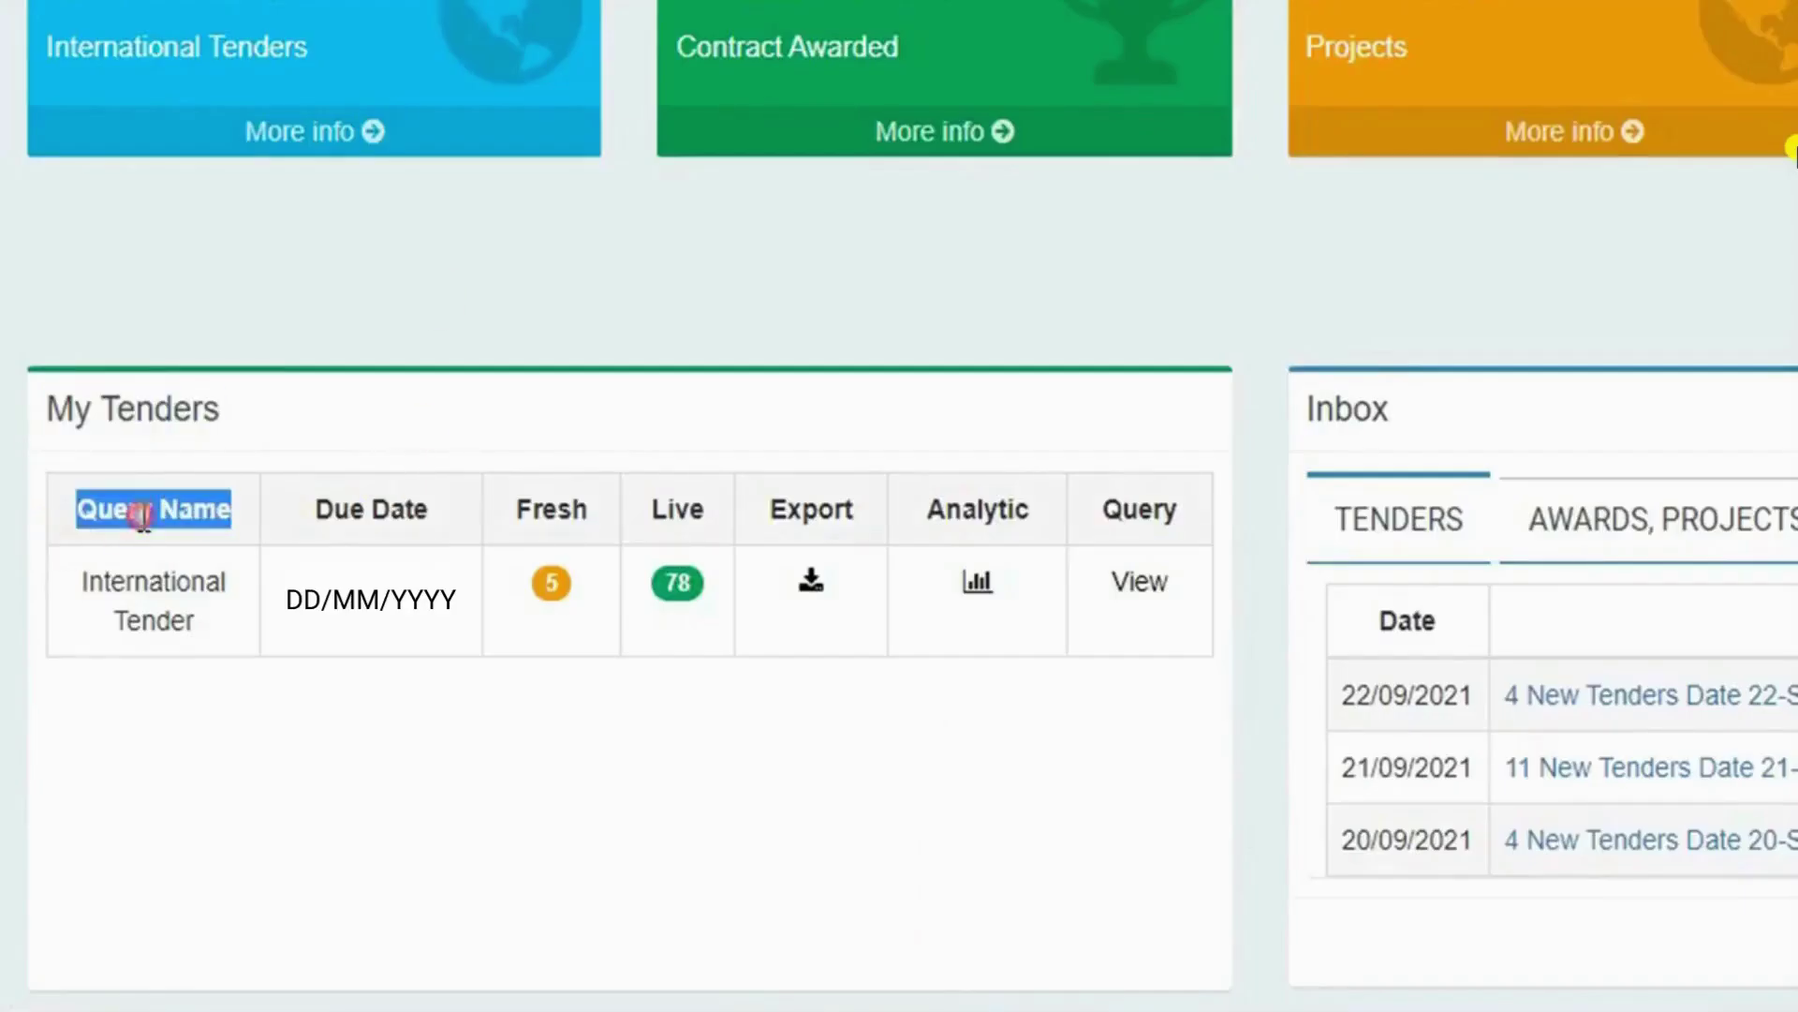
{"action": "triple_click", "coordinate": [171, 615]}
{"action": "left_click", "coordinate": [373, 505]}
{"action": "triple_click", "coordinate": [353, 503]}
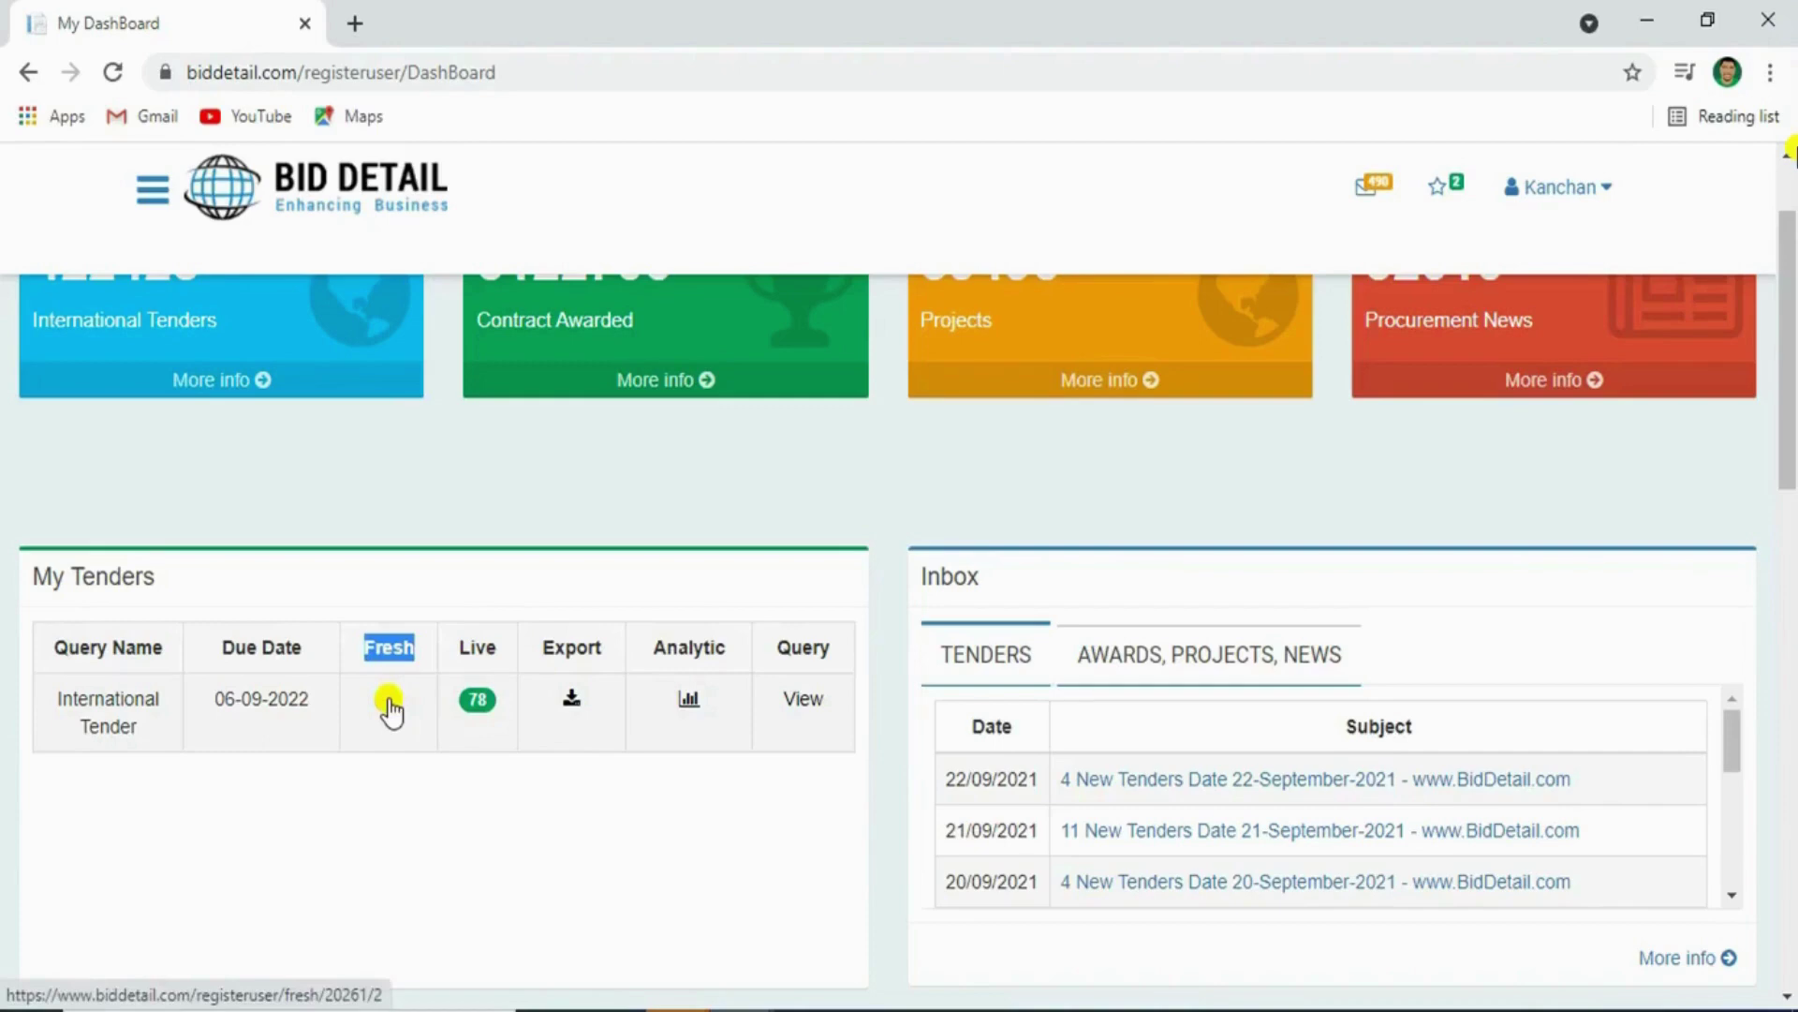
{"action": "left_click", "coordinate": [392, 712]}
Open the first fresh tender's notice and follow its Other Detail source link
{"action": "left_click_drag", "start_coordinate": [948, 551], "coordinate": [1025, 553]}
{"action": "left_click", "coordinate": [1047, 553]}
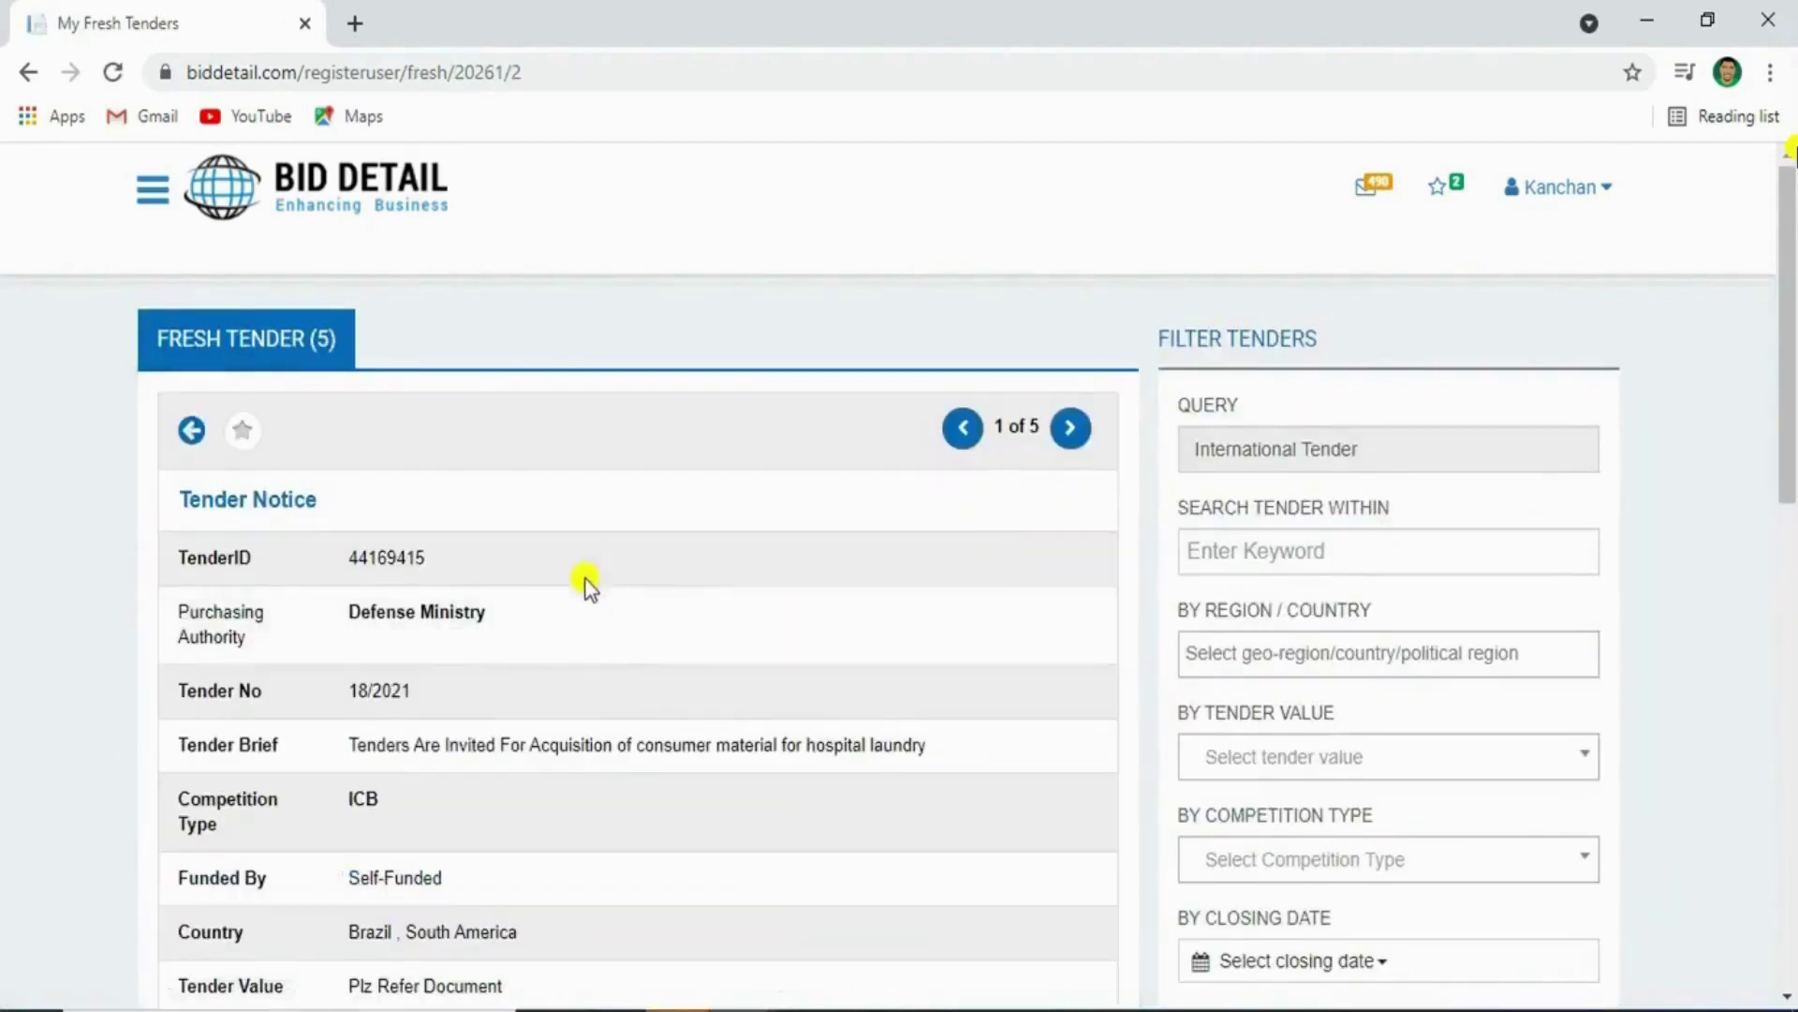
{"action": "scroll", "coordinate": [491, 630], "scroll_direction": "down", "scroll_amount": 3}
{"action": "scroll", "coordinate": [491, 629], "scroll_direction": "down", "scroll_amount": 6}
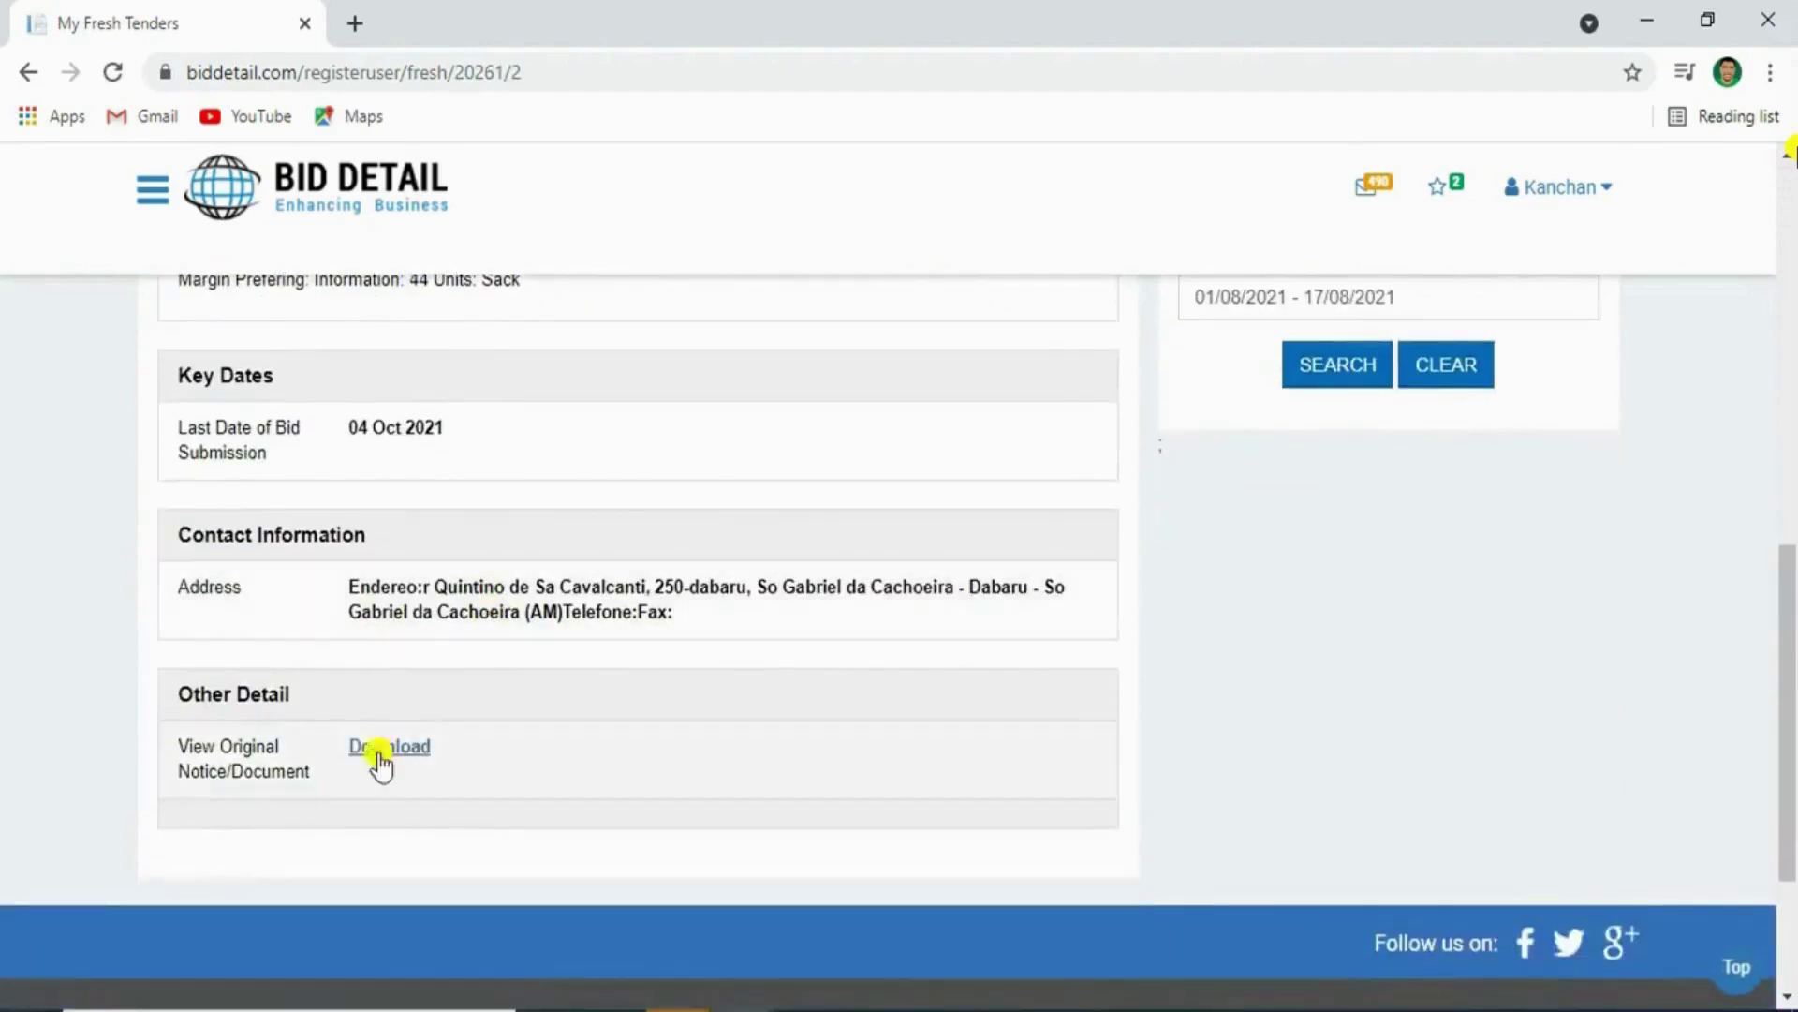
{"action": "triple_click", "coordinate": [232, 698]}
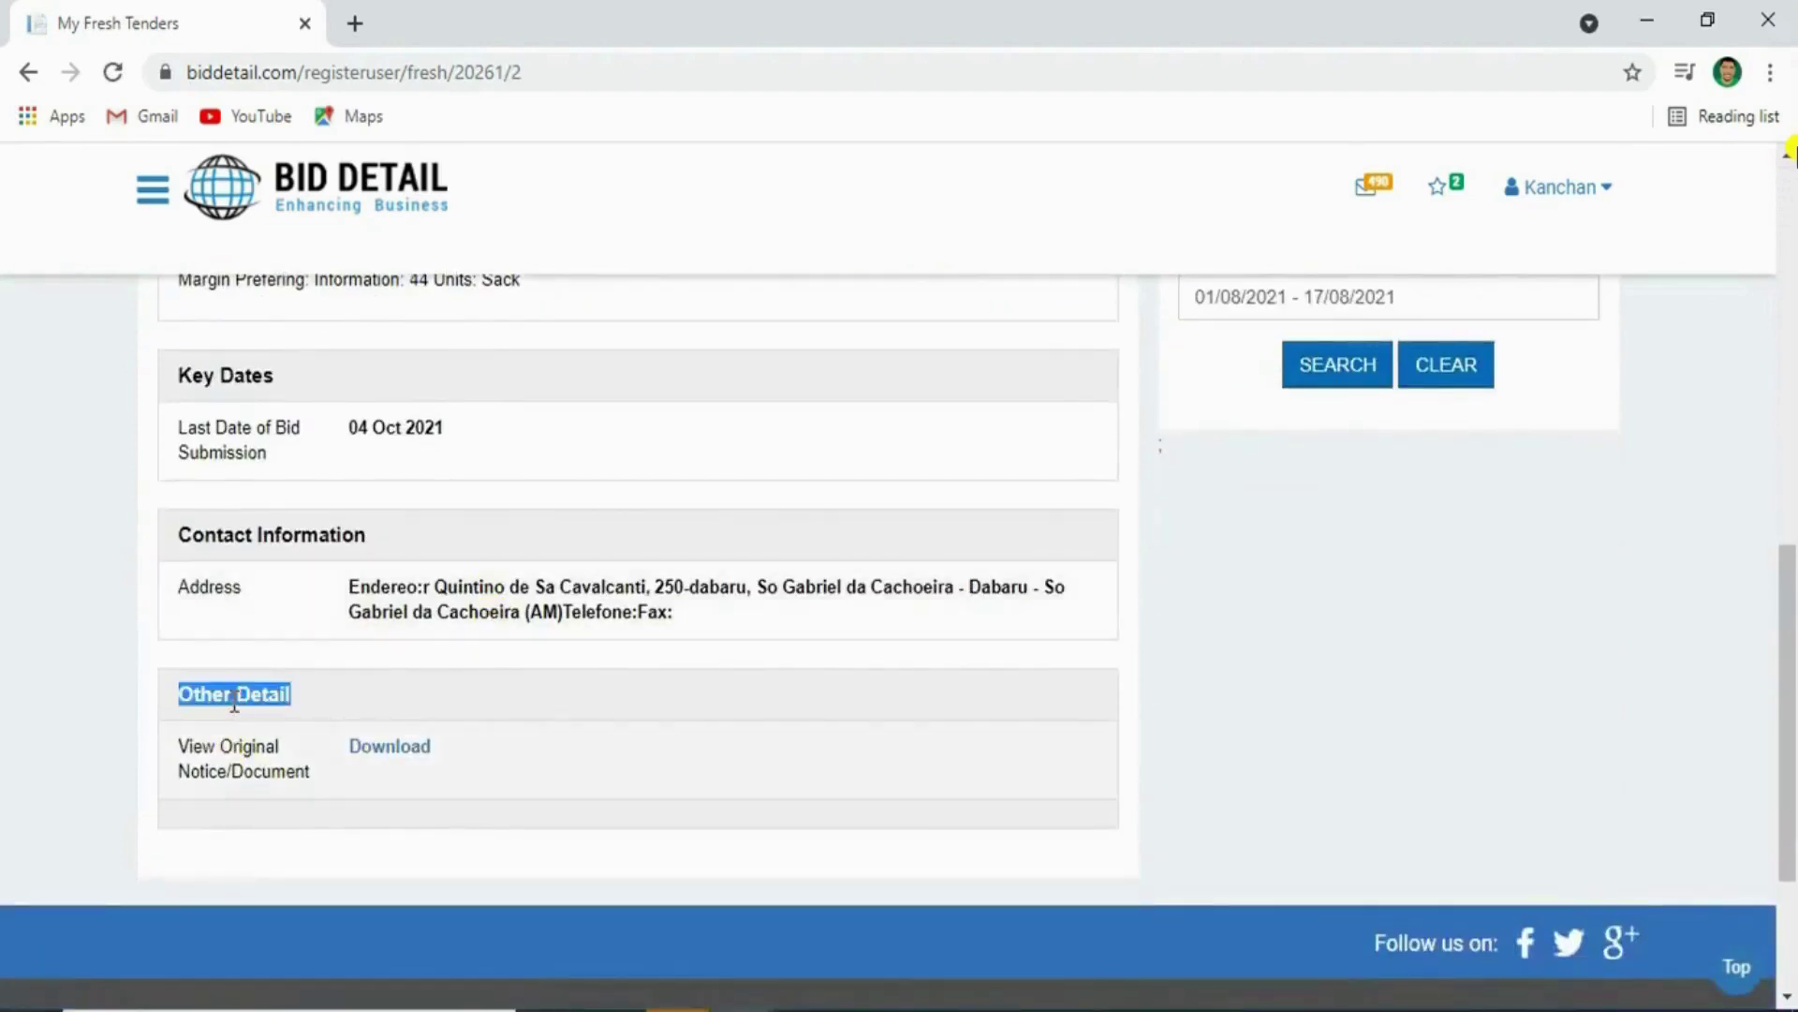
{"action": "left_click", "coordinate": [383, 754]}
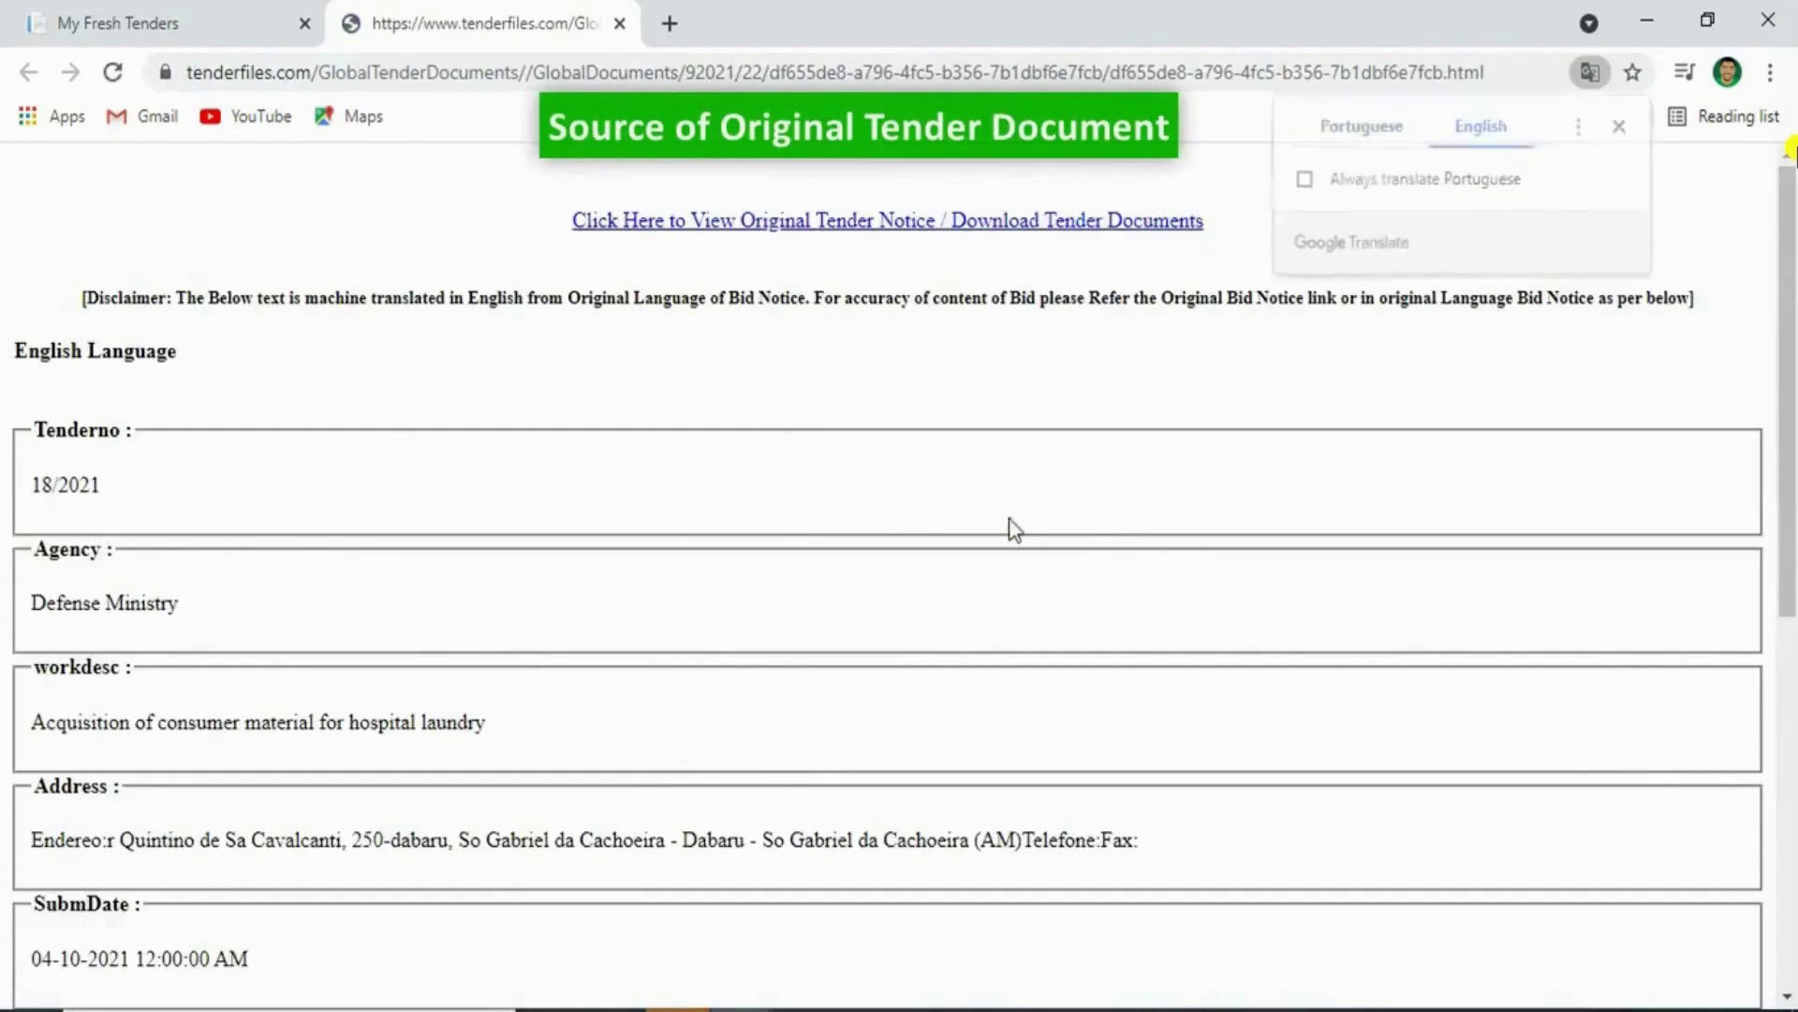
{"action": "scroll", "coordinate": [674, 493], "scroll_direction": "down", "scroll_amount": 7}
{"action": "scroll", "coordinate": [680, 501], "scroll_direction": "up", "scroll_amount": 7}
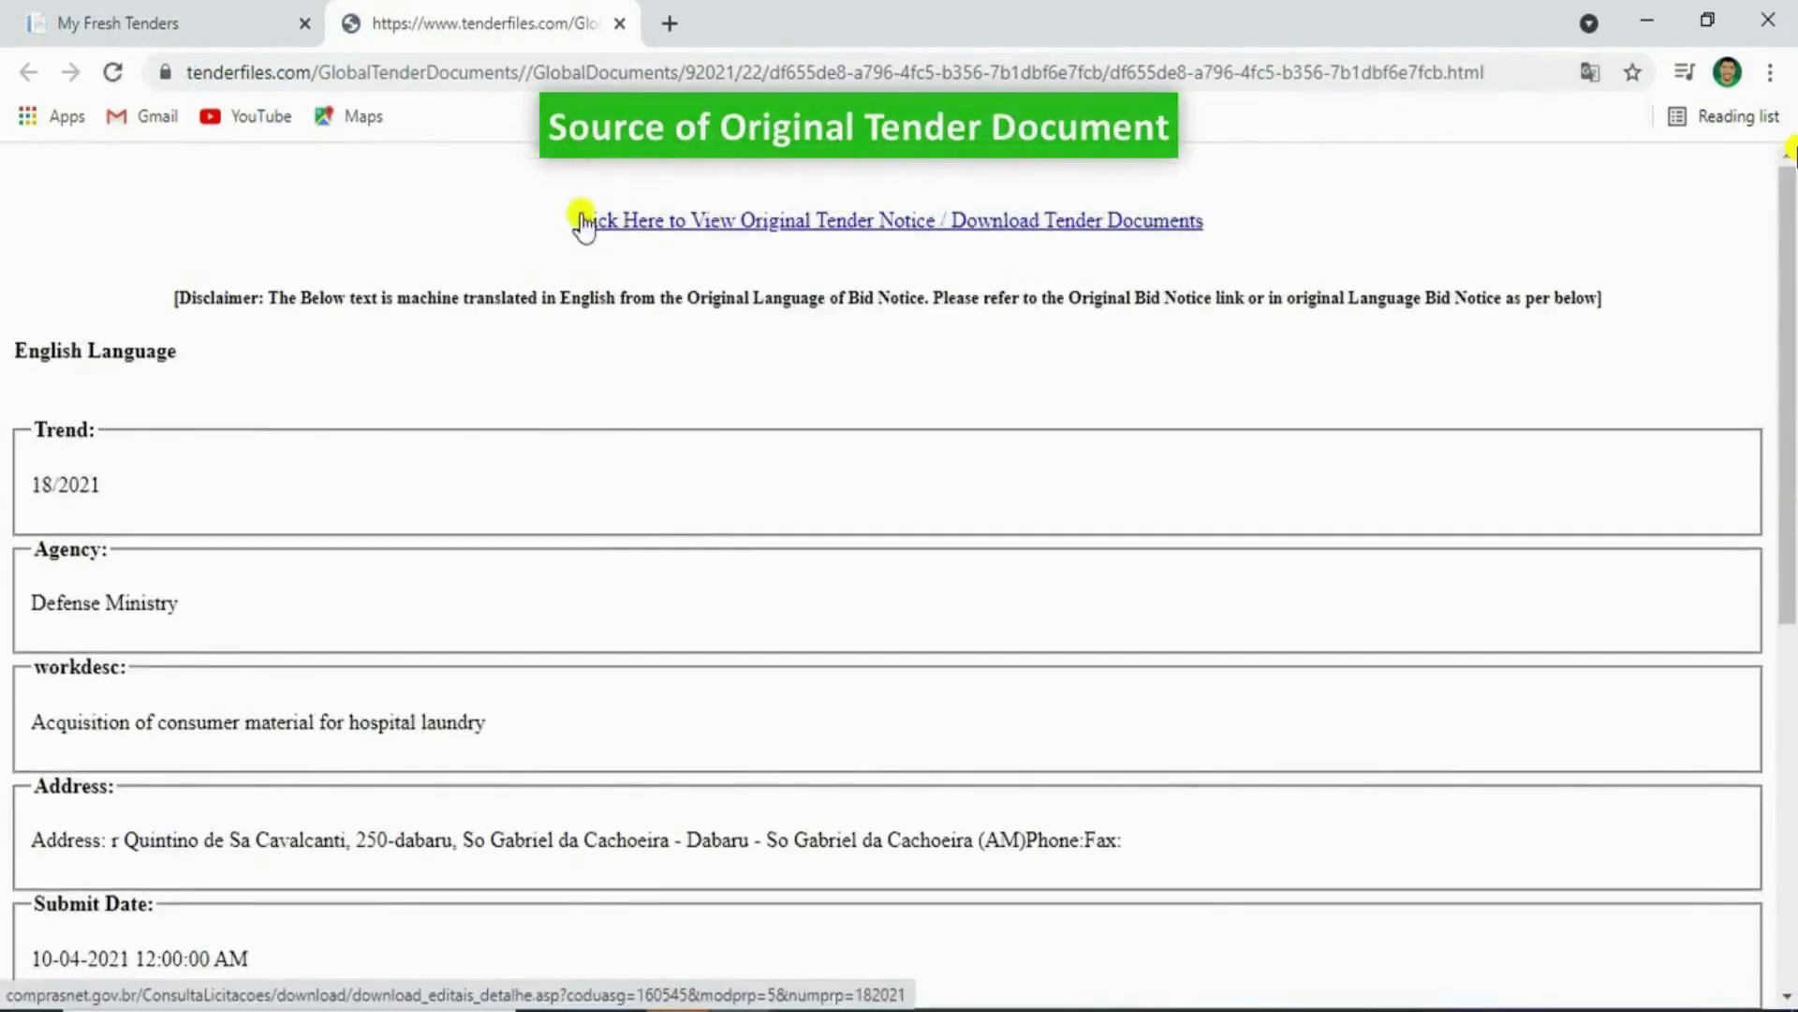
{"action": "left_click", "coordinate": [627, 223]}
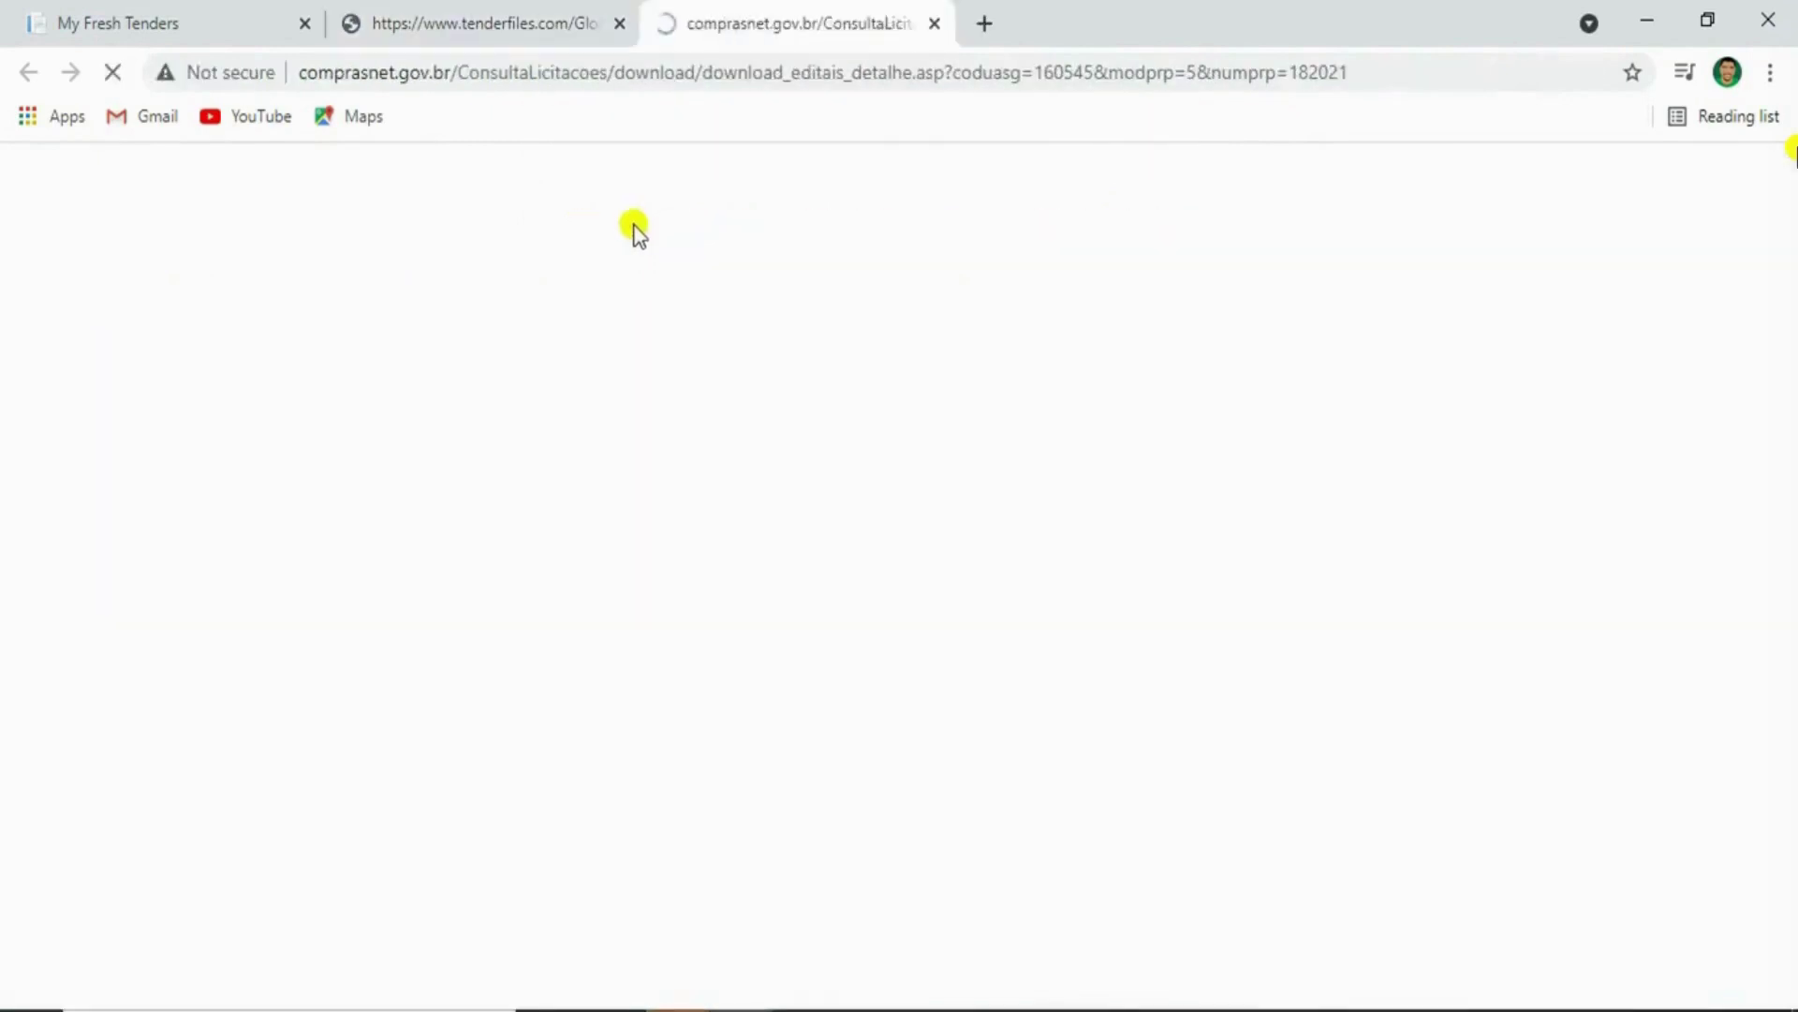
{"action": "left_click", "coordinate": [1497, 131]}
{"action": "scroll", "coordinate": [921, 380], "scroll_direction": "down", "scroll_amount": 1}
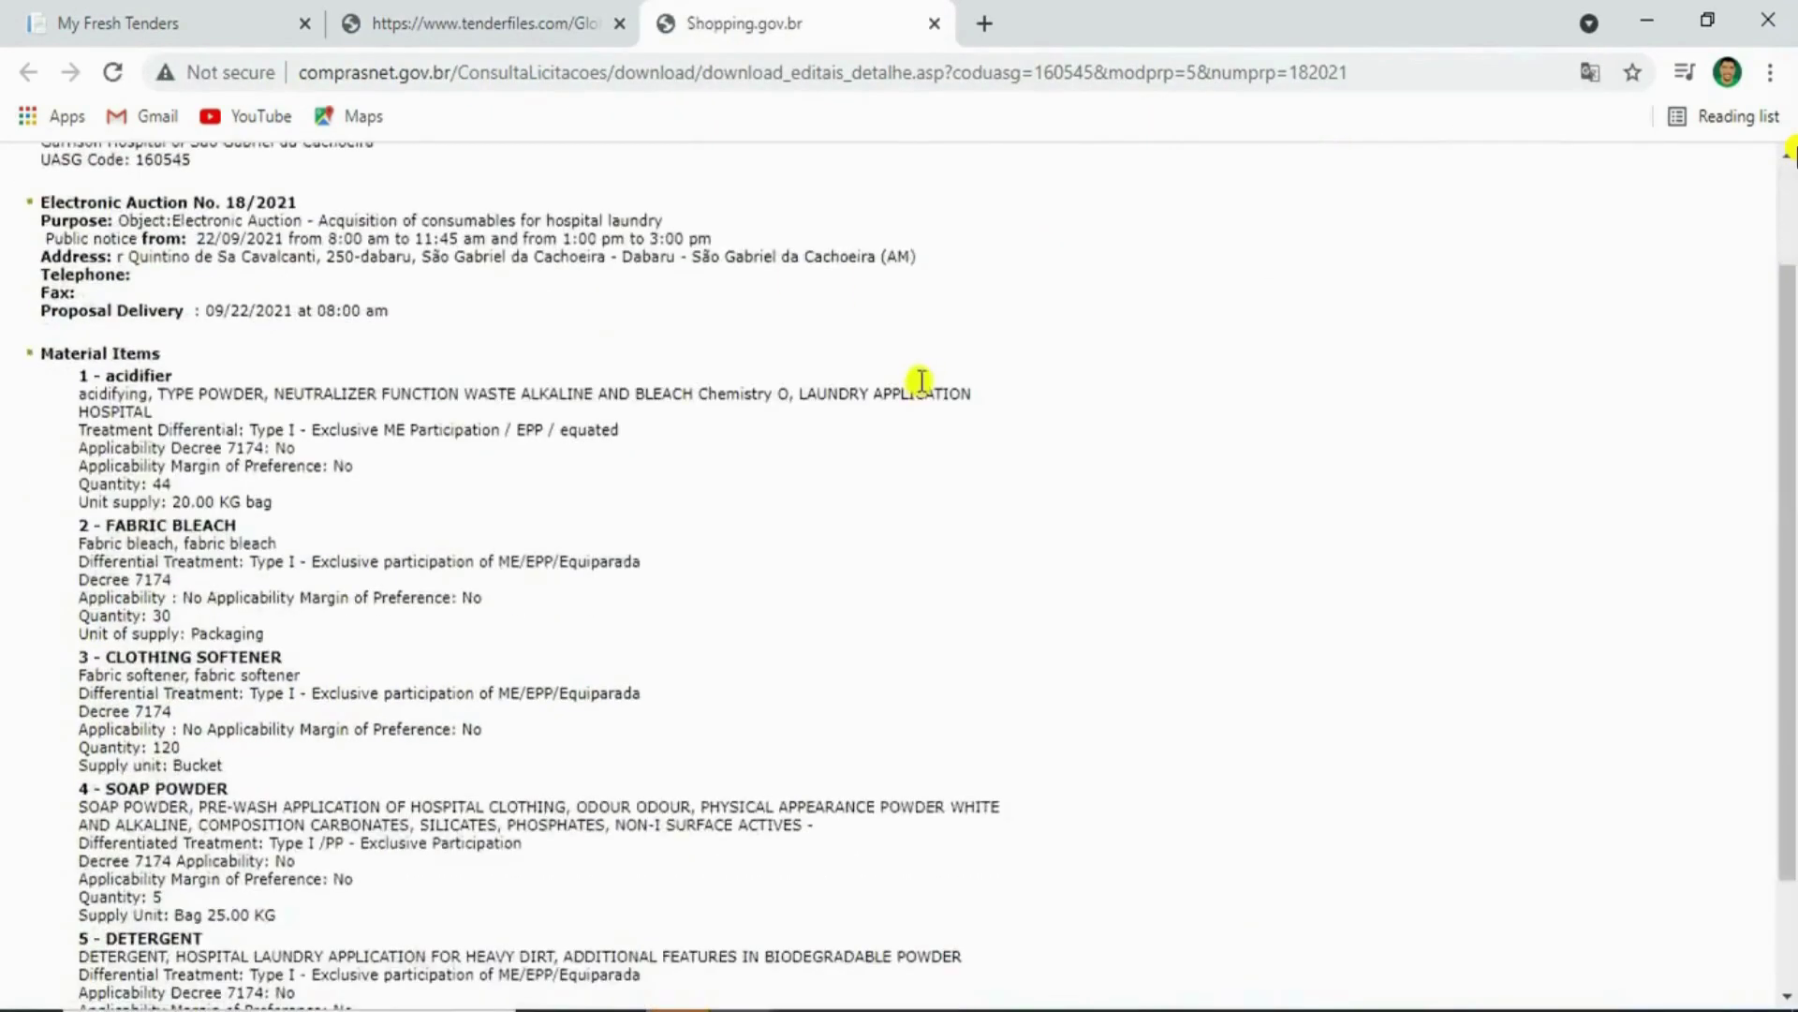
{"action": "left_click", "coordinate": [571, 5]}
{"action": "left_click", "coordinate": [620, 24]}
Favourite fresh tender 2 of 5, the Chile INSTITUTO NACIONAL DEL TORAX notice, then go back to tender 1
{"action": "left_click", "coordinate": [620, 24]}
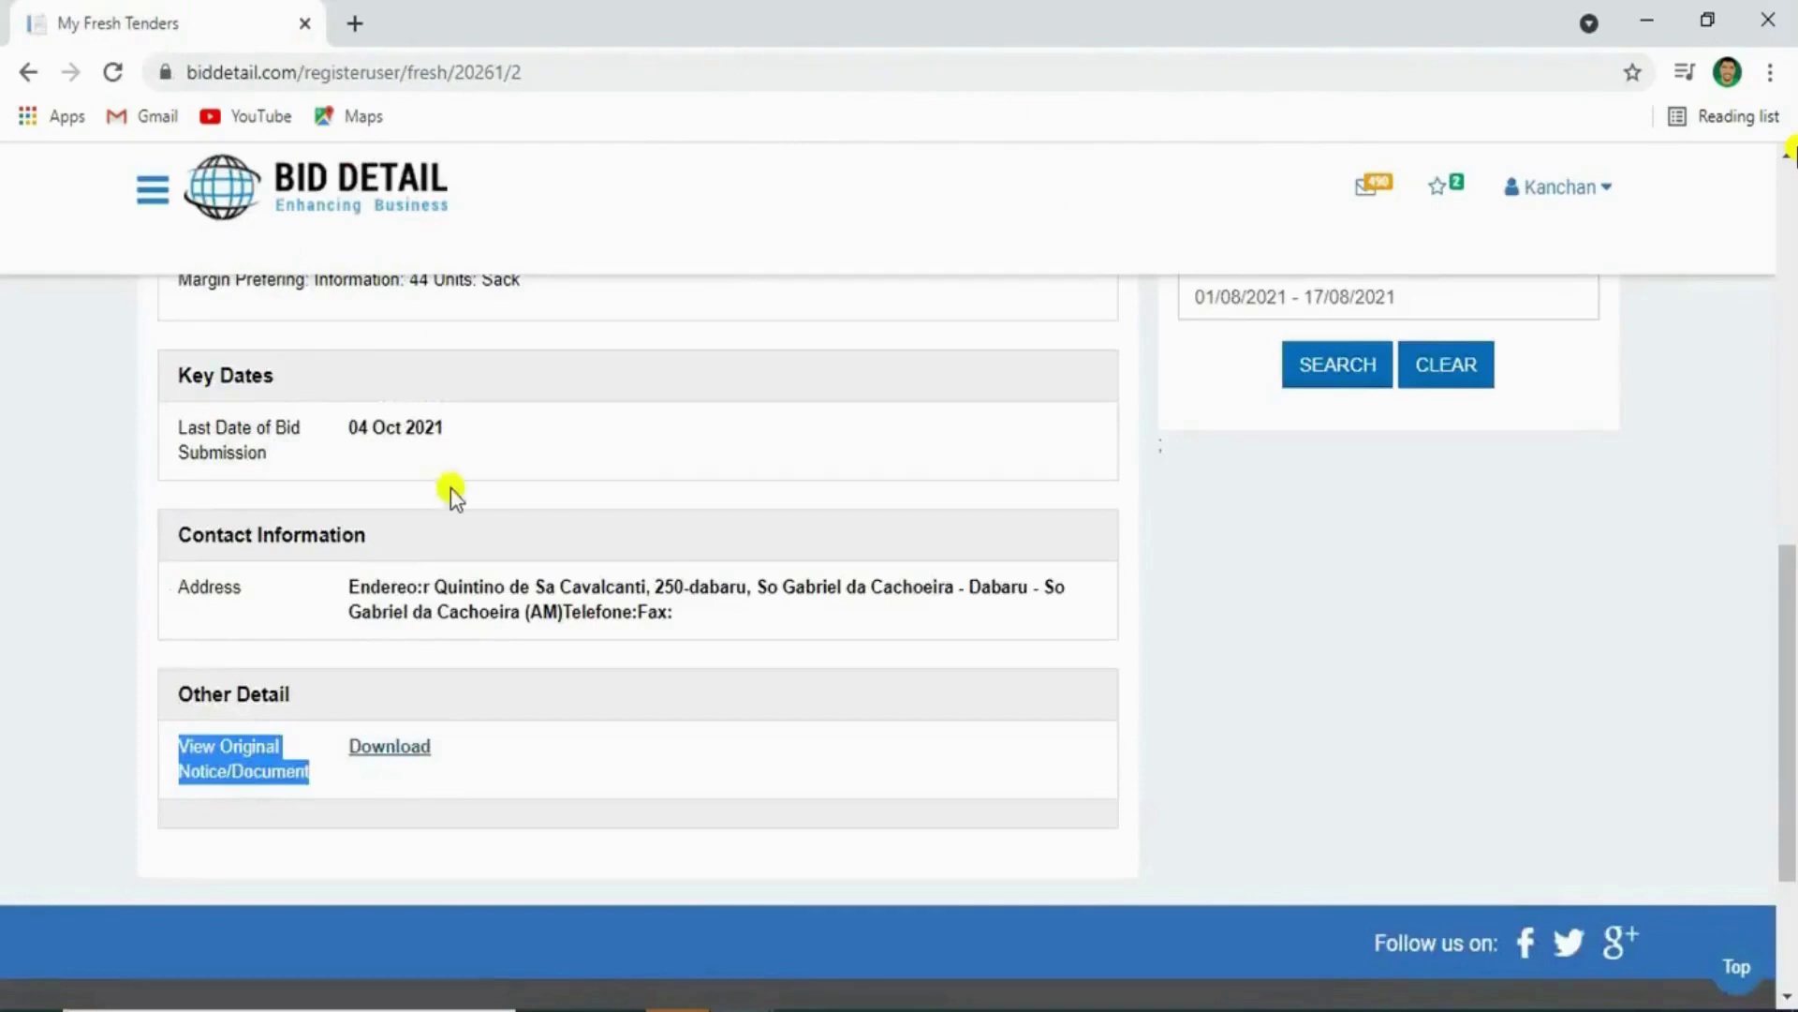
{"action": "scroll", "coordinate": [452, 489], "scroll_direction": "up", "scroll_amount": 5}
{"action": "scroll", "coordinate": [451, 489], "scroll_direction": "up", "scroll_amount": 4}
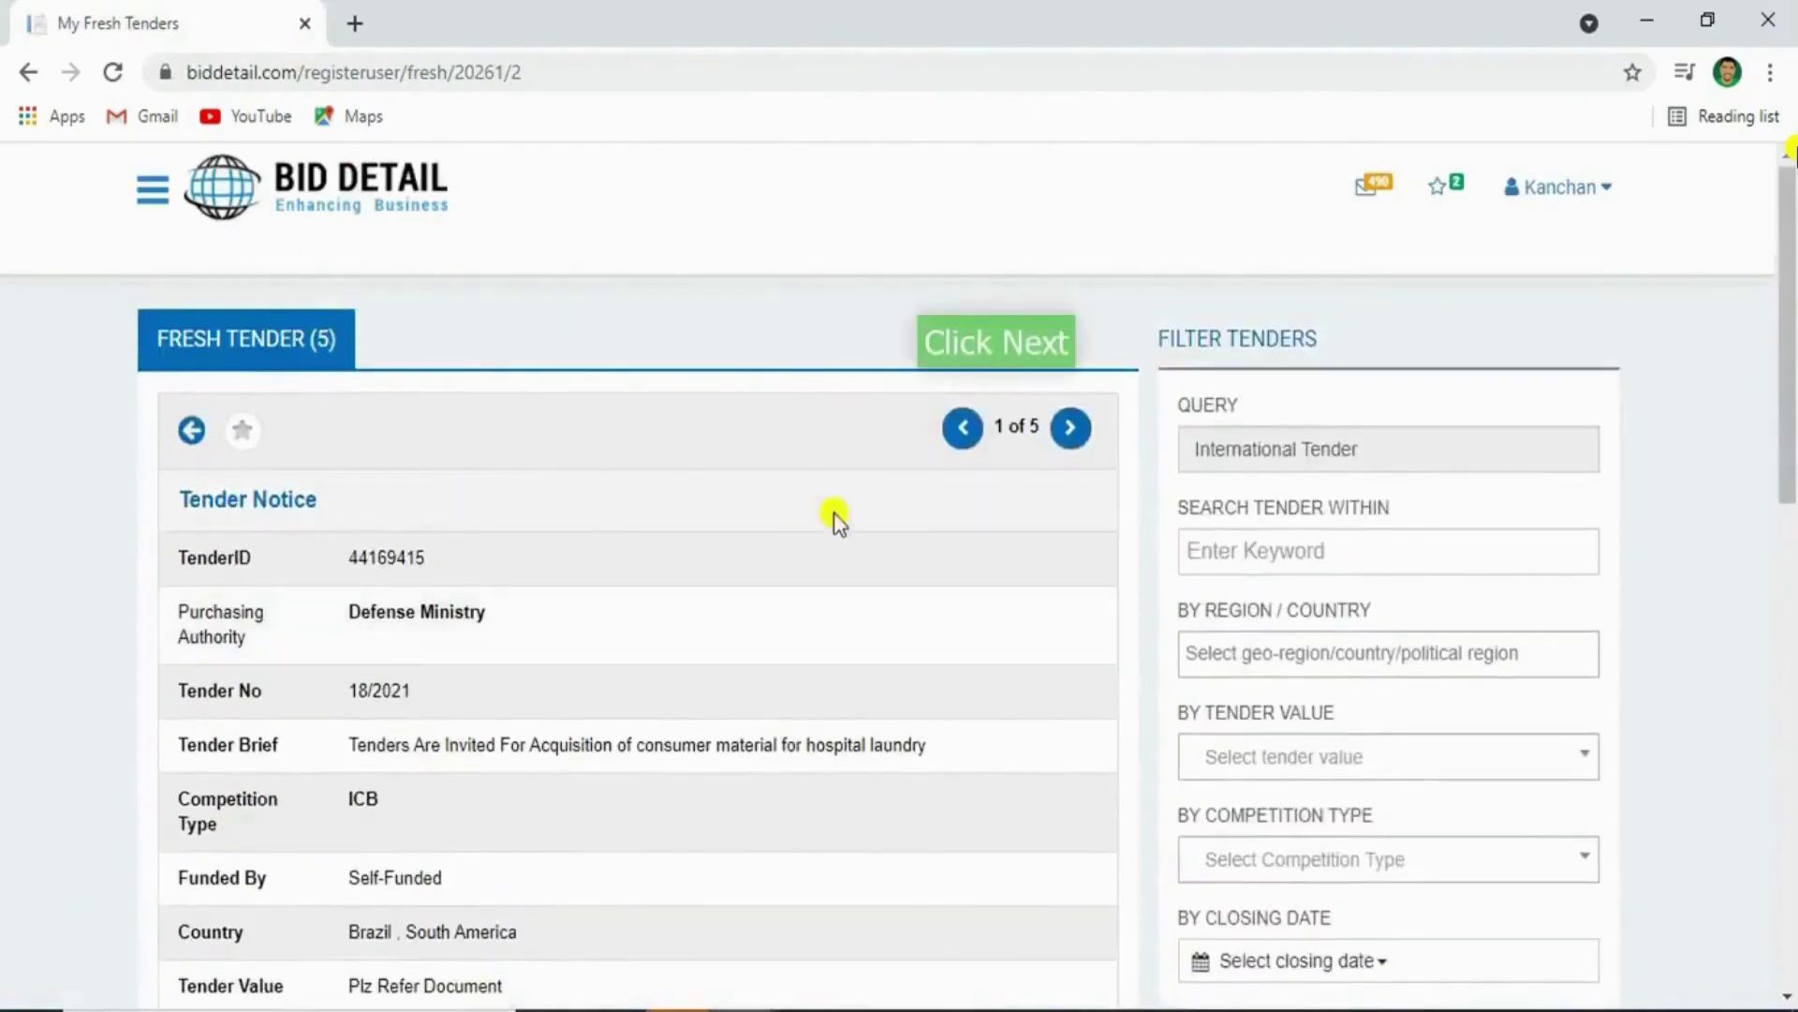
{"action": "left_click", "coordinate": [1071, 429]}
{"action": "scroll", "coordinate": [840, 620], "scroll_direction": "down", "scroll_amount": 10}
{"action": "scroll", "coordinate": [841, 616], "scroll_direction": "up", "scroll_amount": 10}
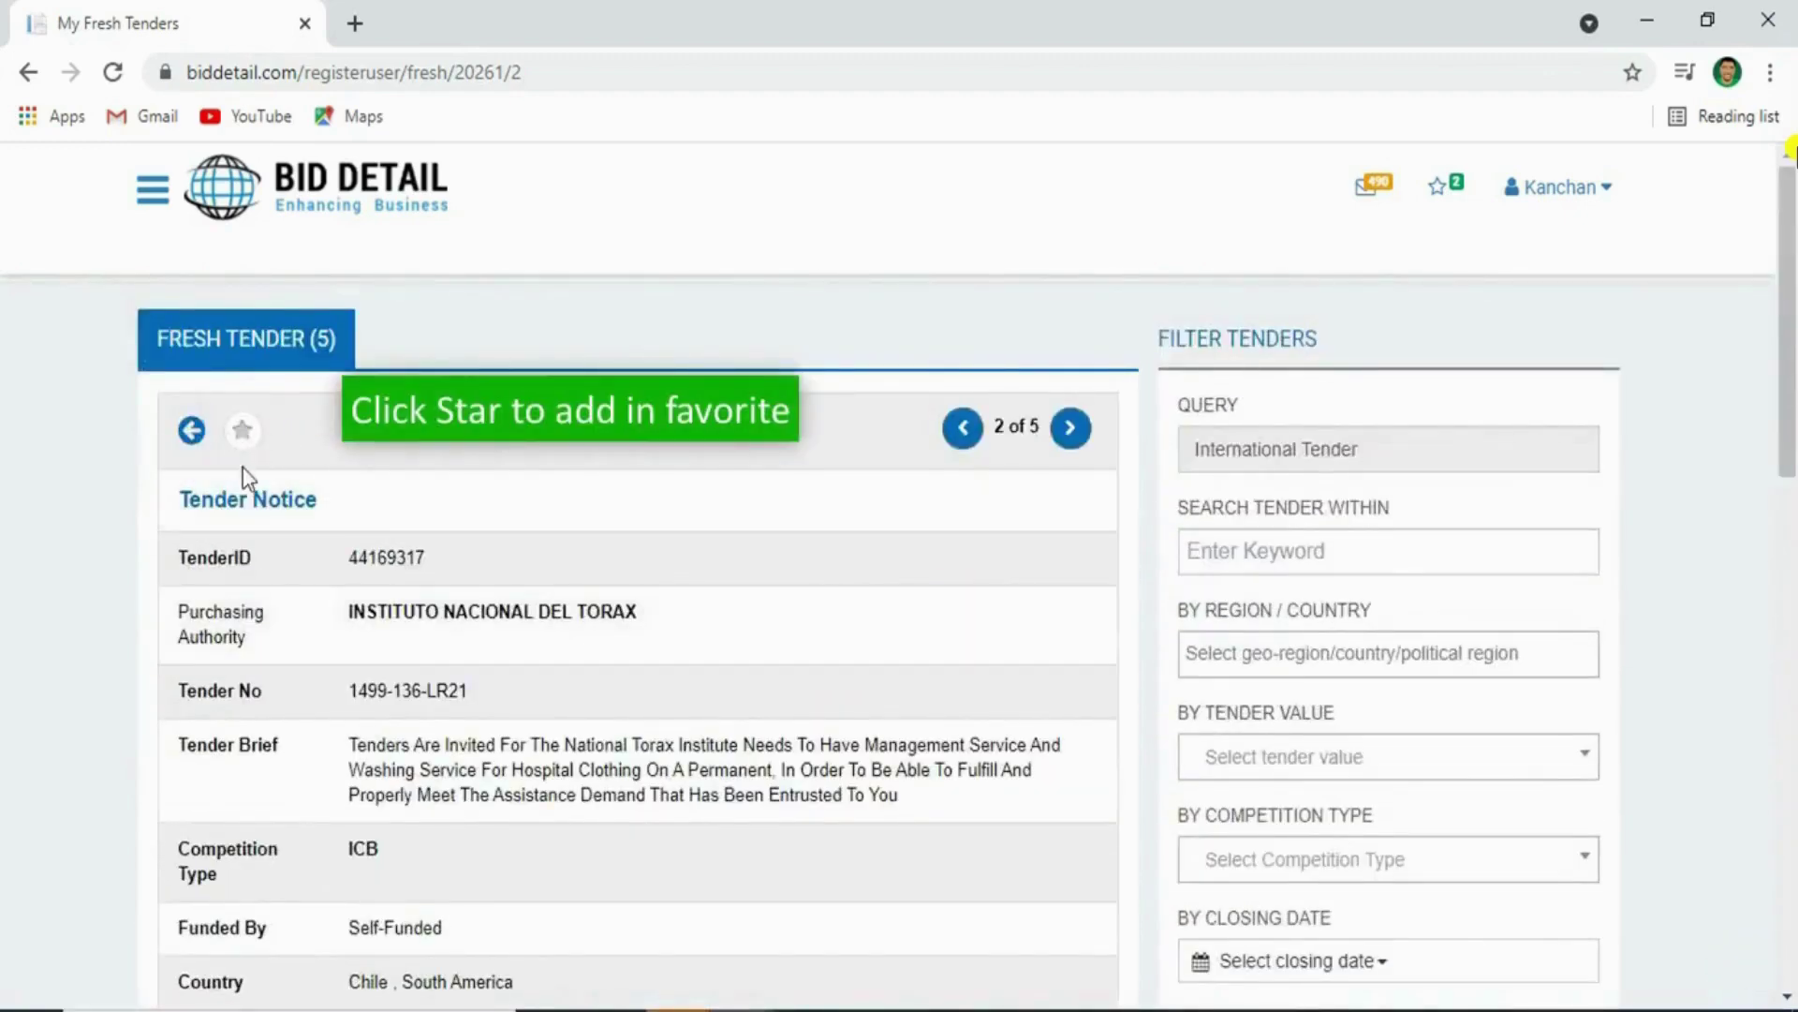
{"action": "left_click", "coordinate": [243, 432]}
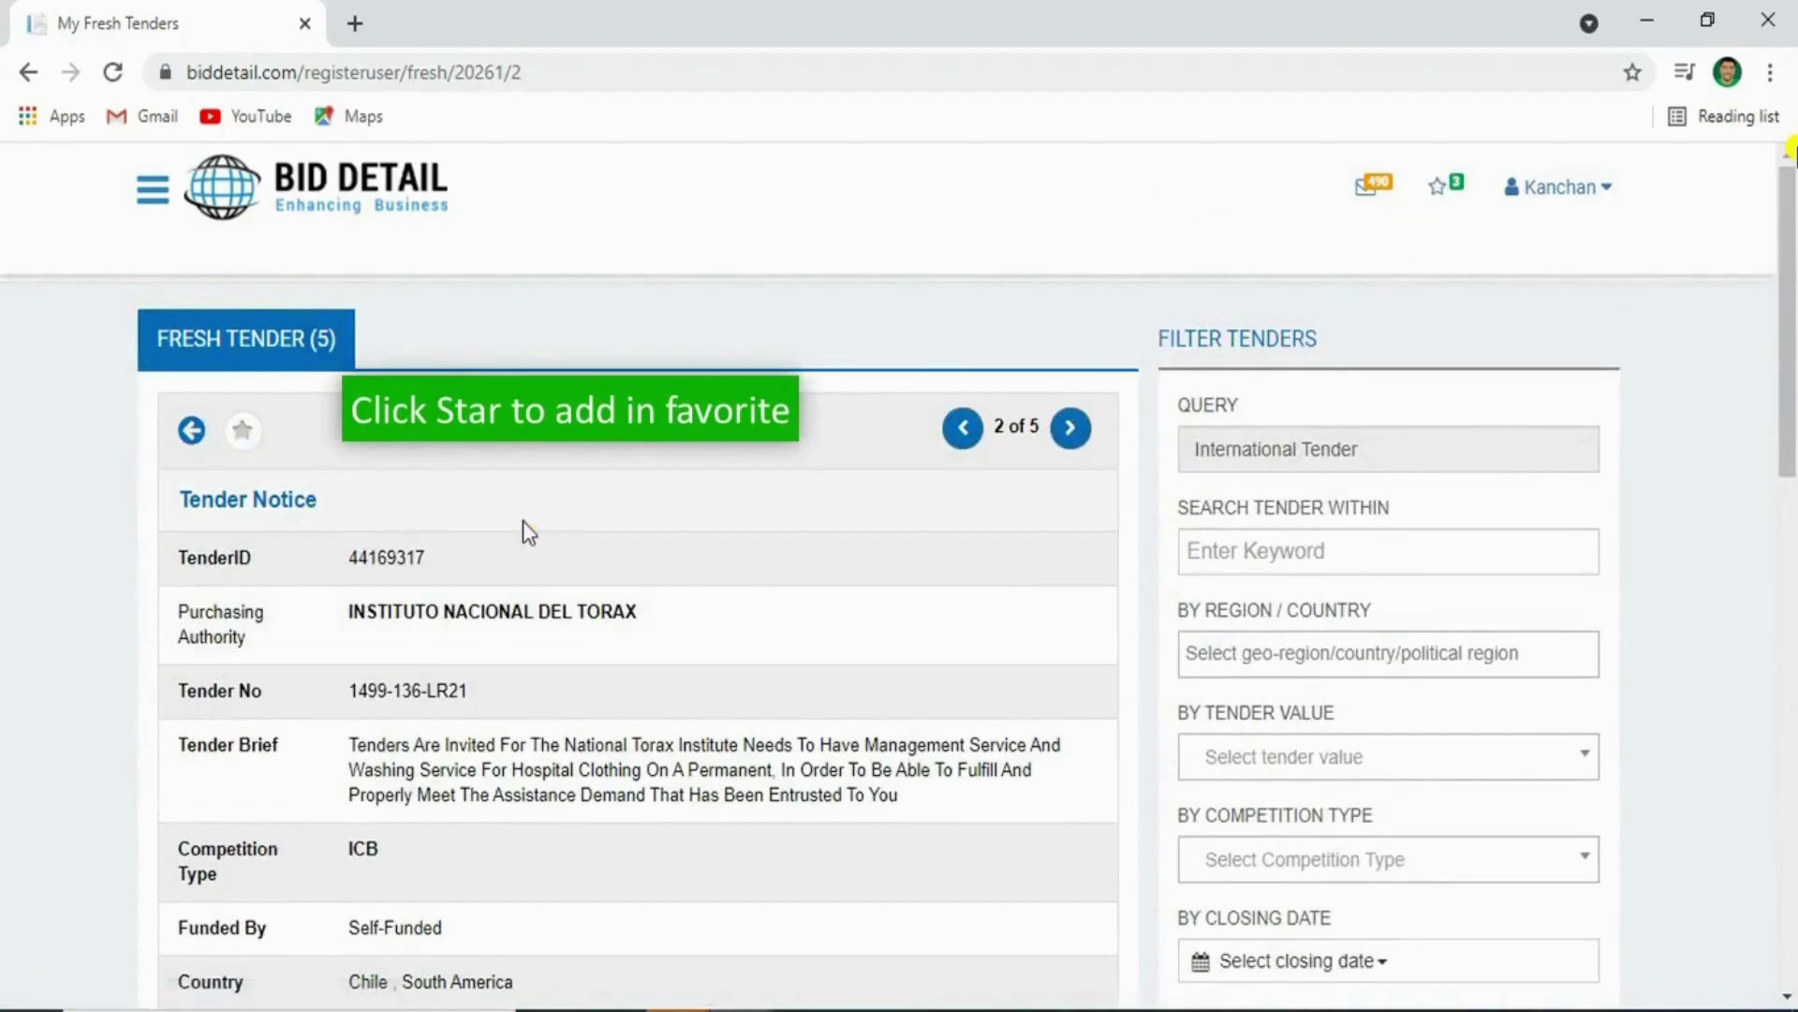
{"action": "left_click", "coordinate": [970, 430]}
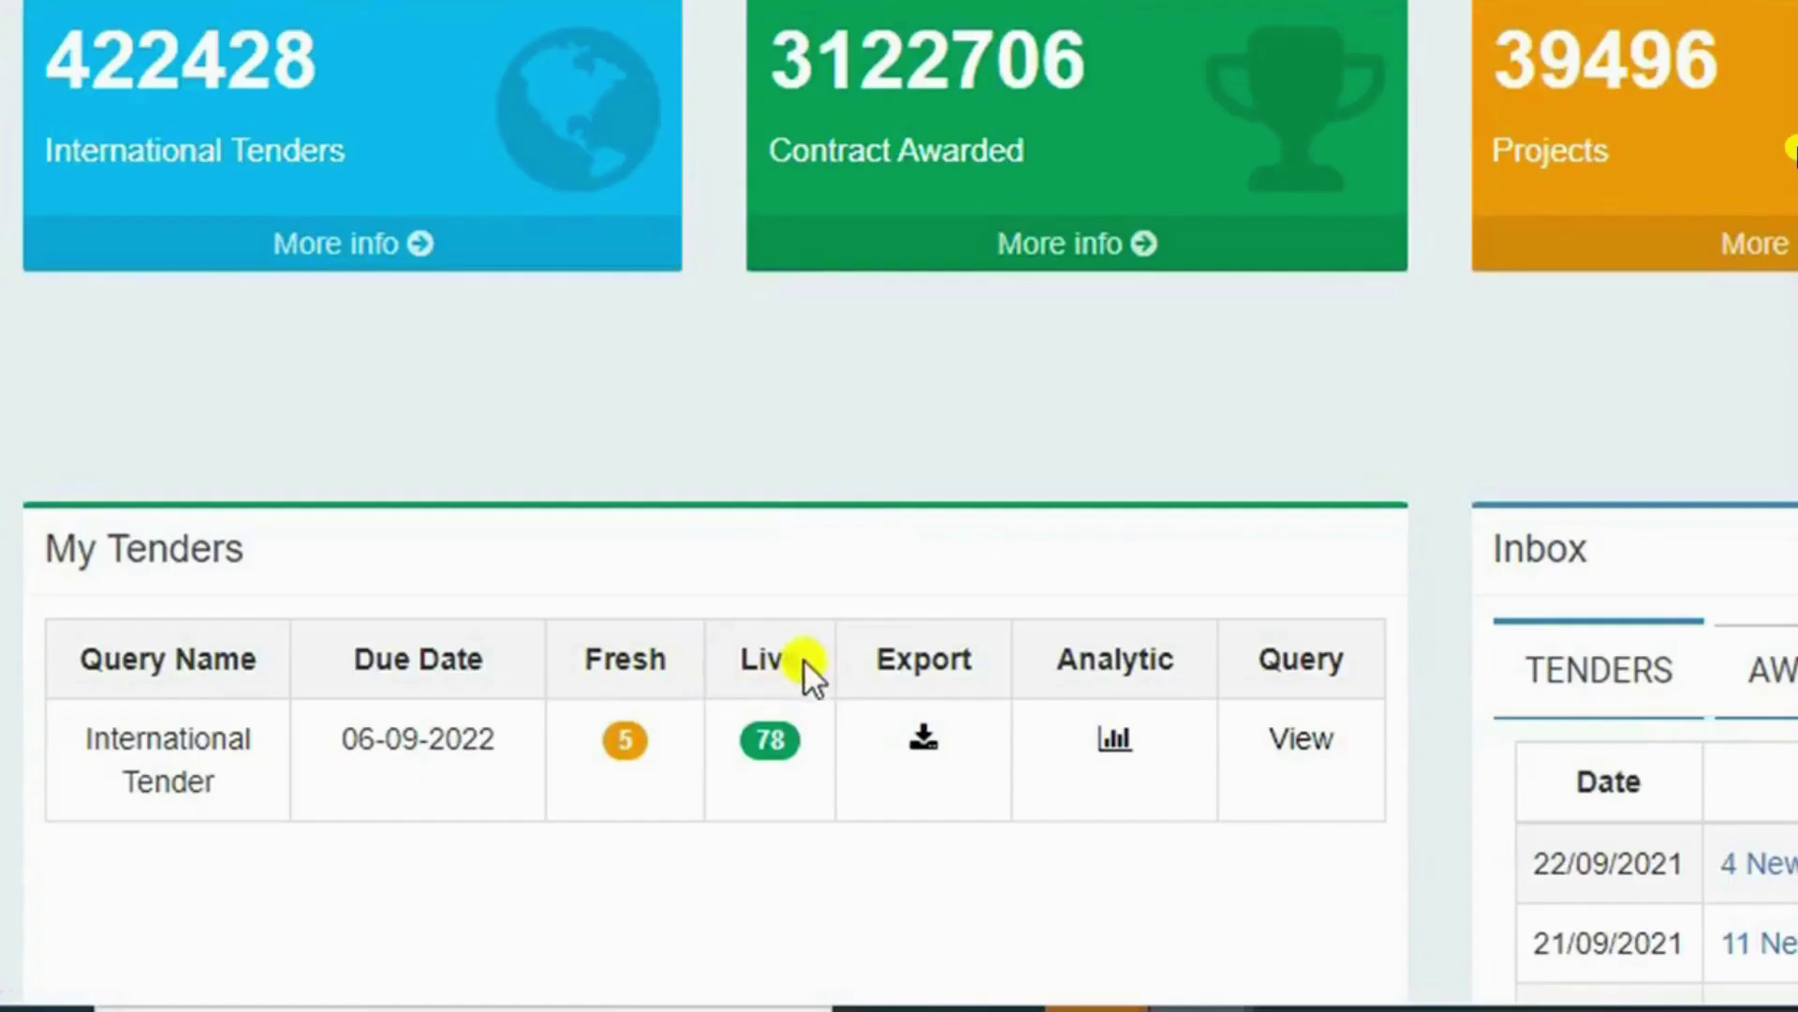
View the 78 live tenders, then open the International Tender query's Export to Excel form
{"action": "double_click", "coordinate": [478, 783]}
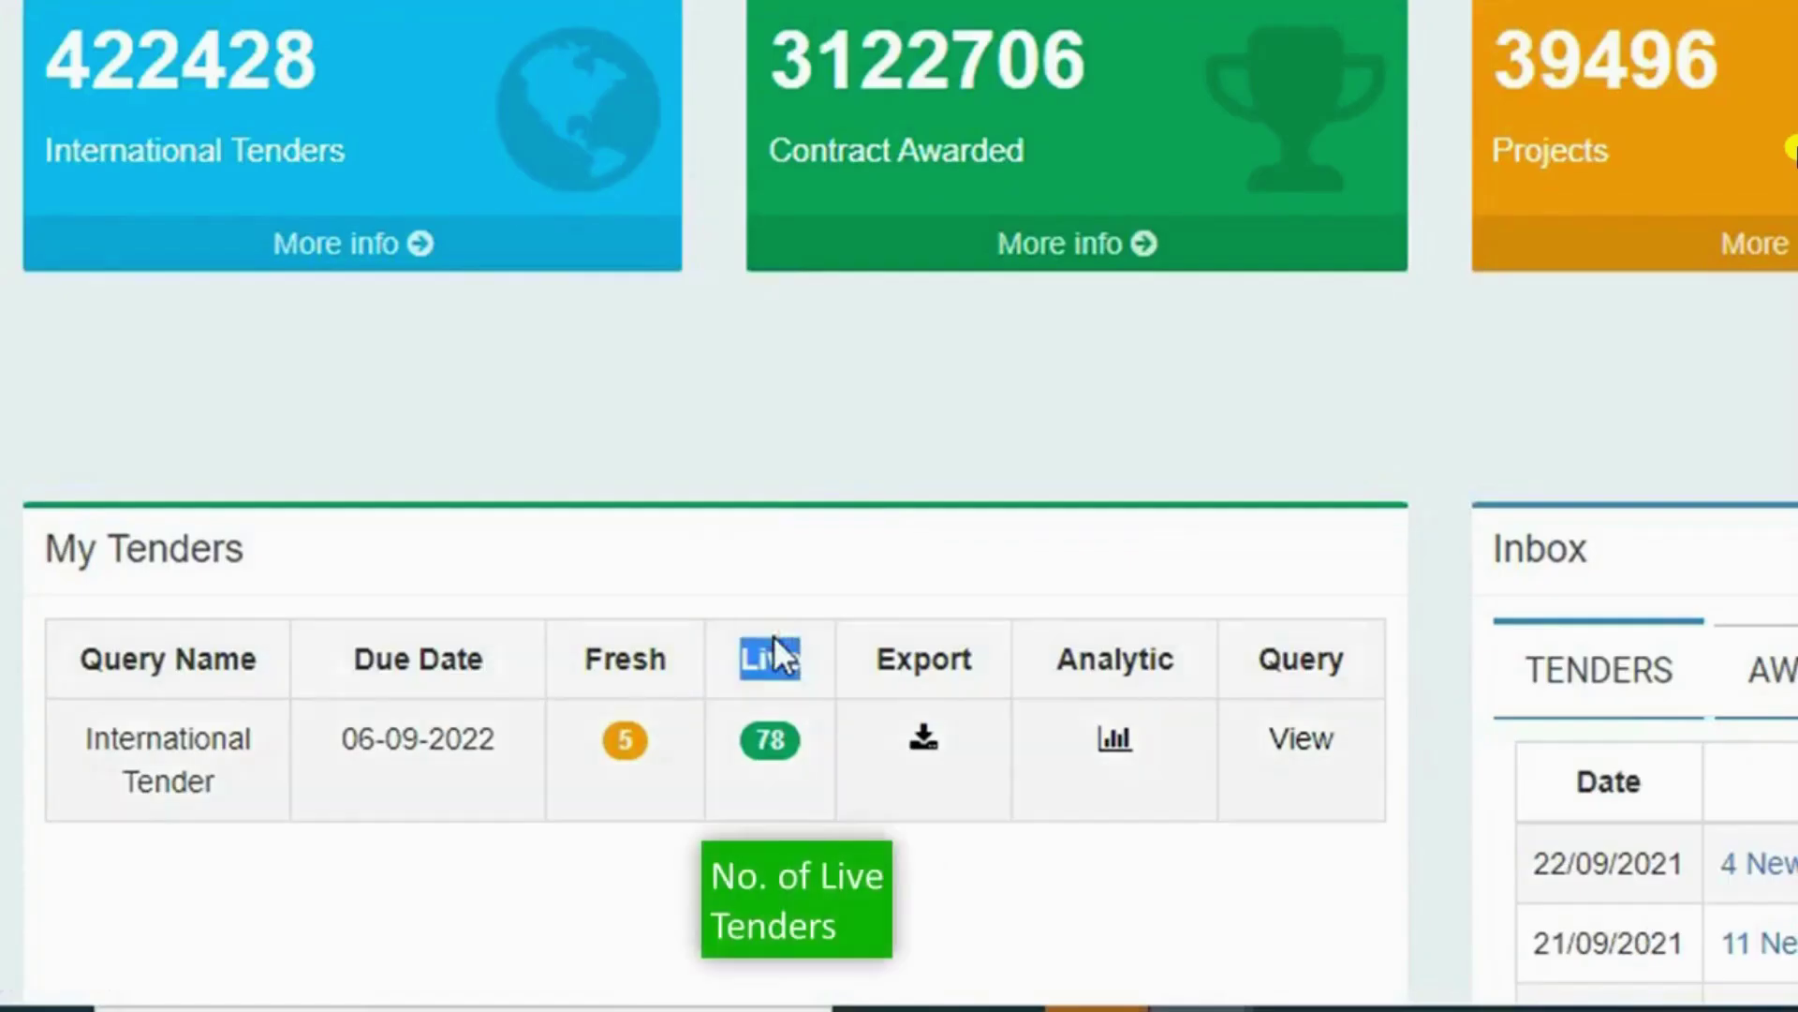
{"action": "left_click", "coordinate": [774, 741]}
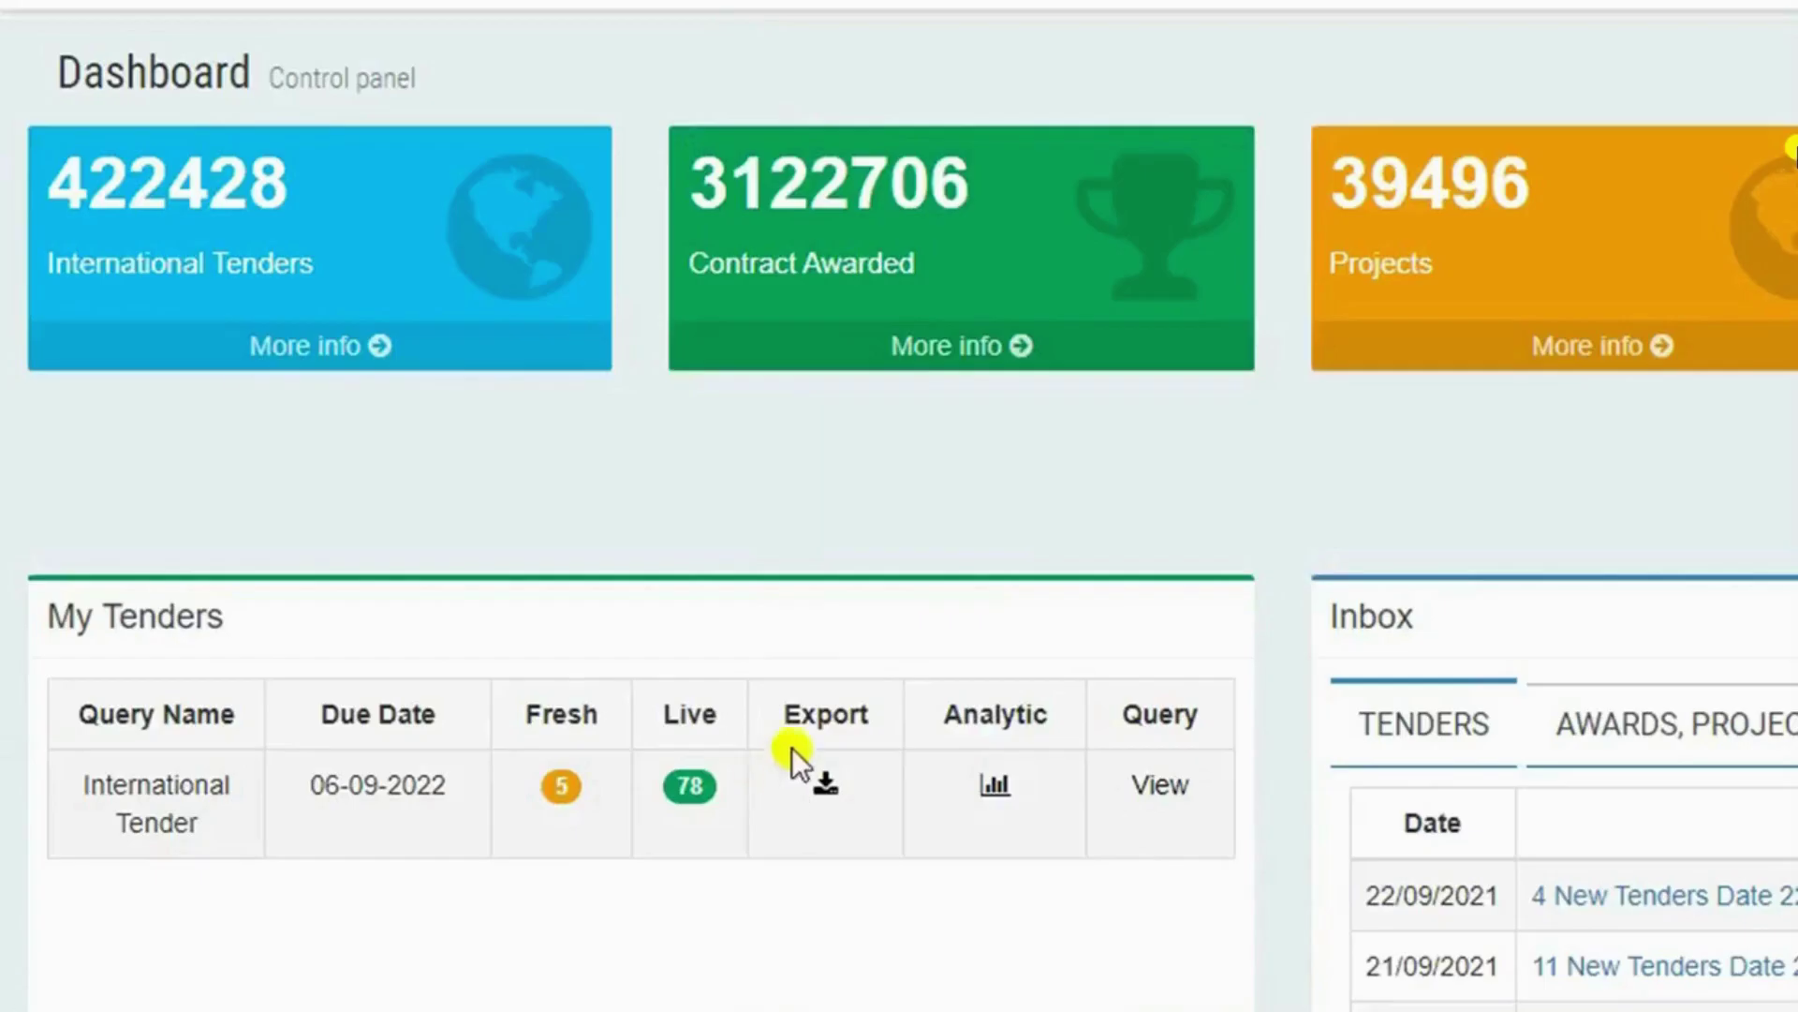
{"action": "double_click", "coordinate": [561, 785]}
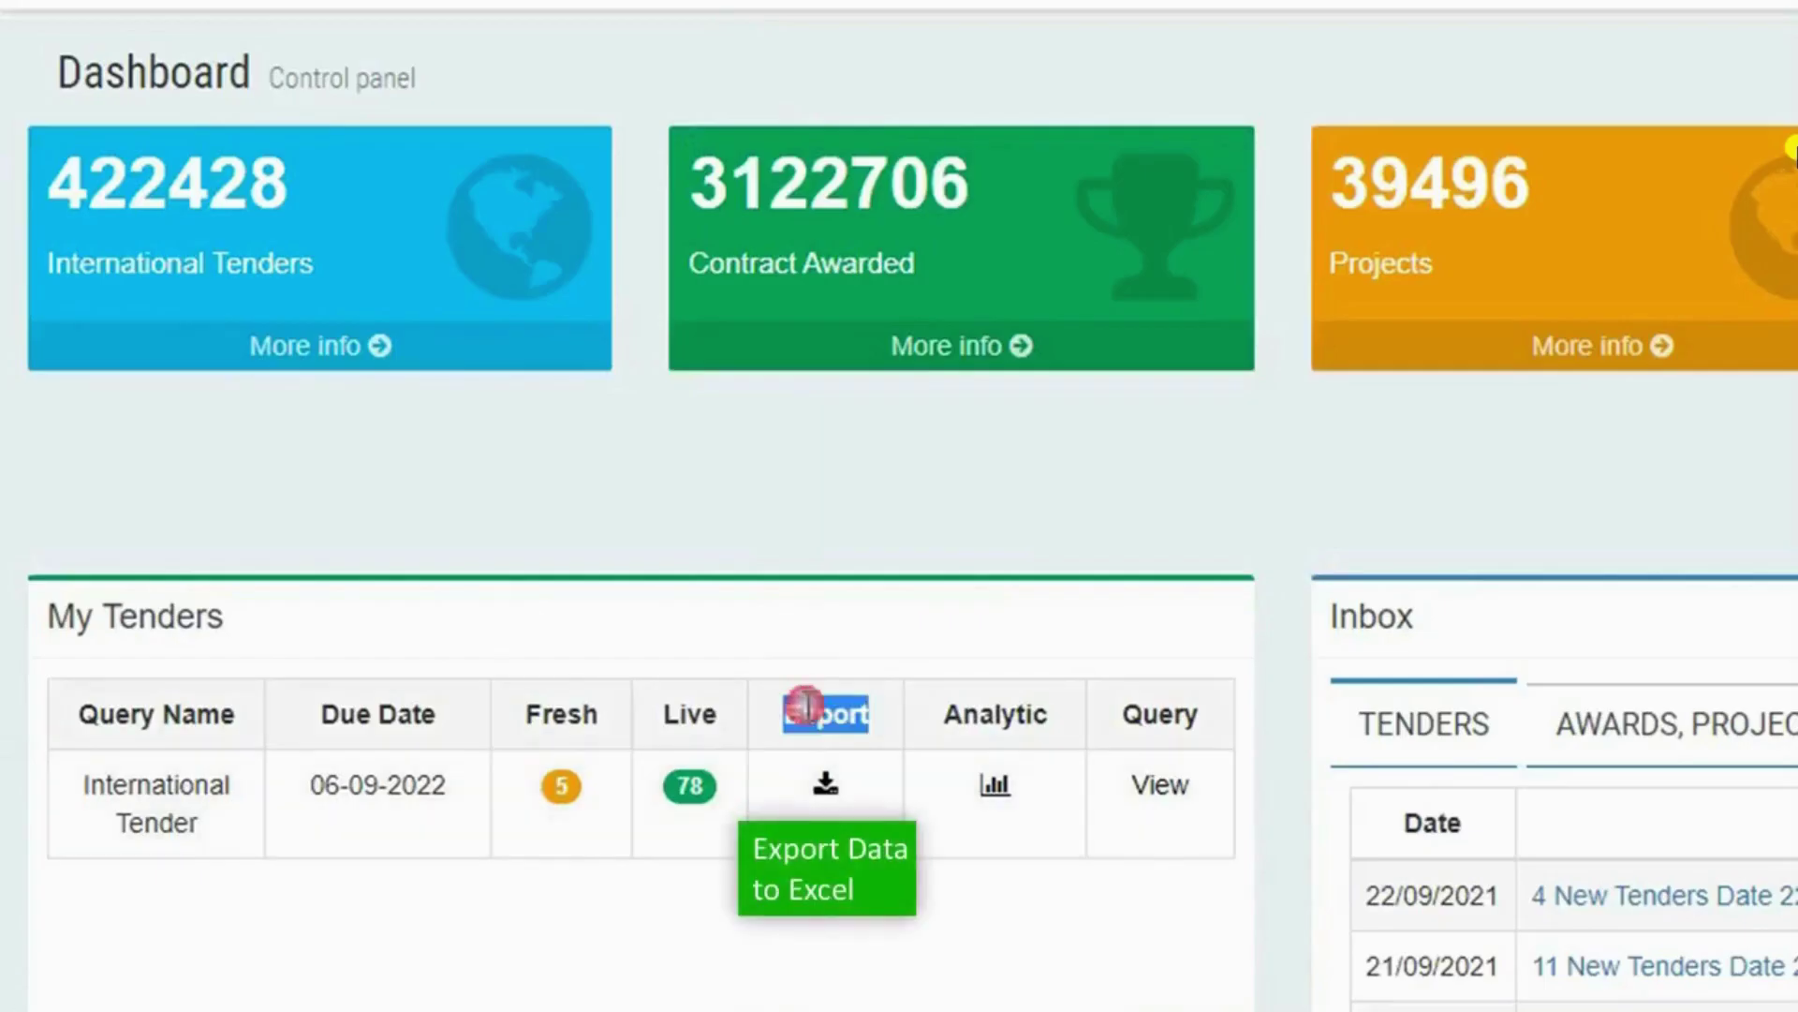
{"action": "left_click", "coordinate": [825, 785]}
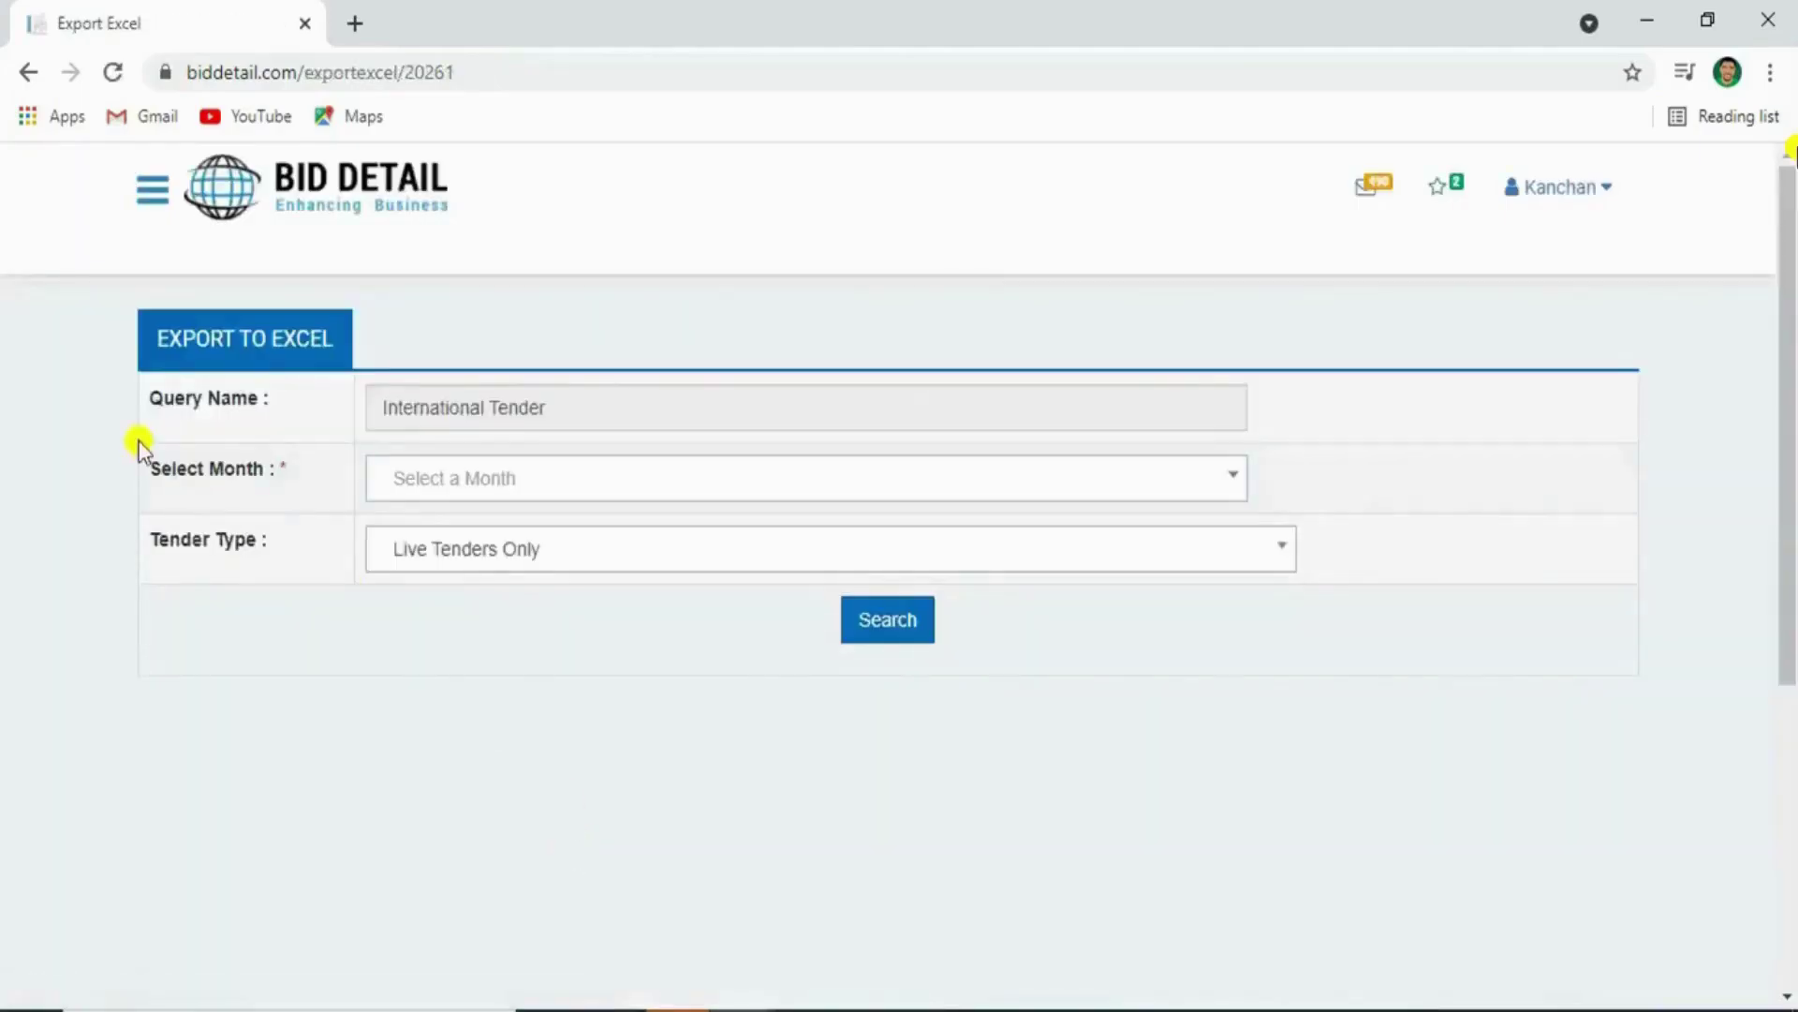
Search live tenders for Aug - 2021, finding 7 results
{"action": "triple_click", "coordinate": [214, 469]}
{"action": "left_click", "coordinate": [450, 477]}
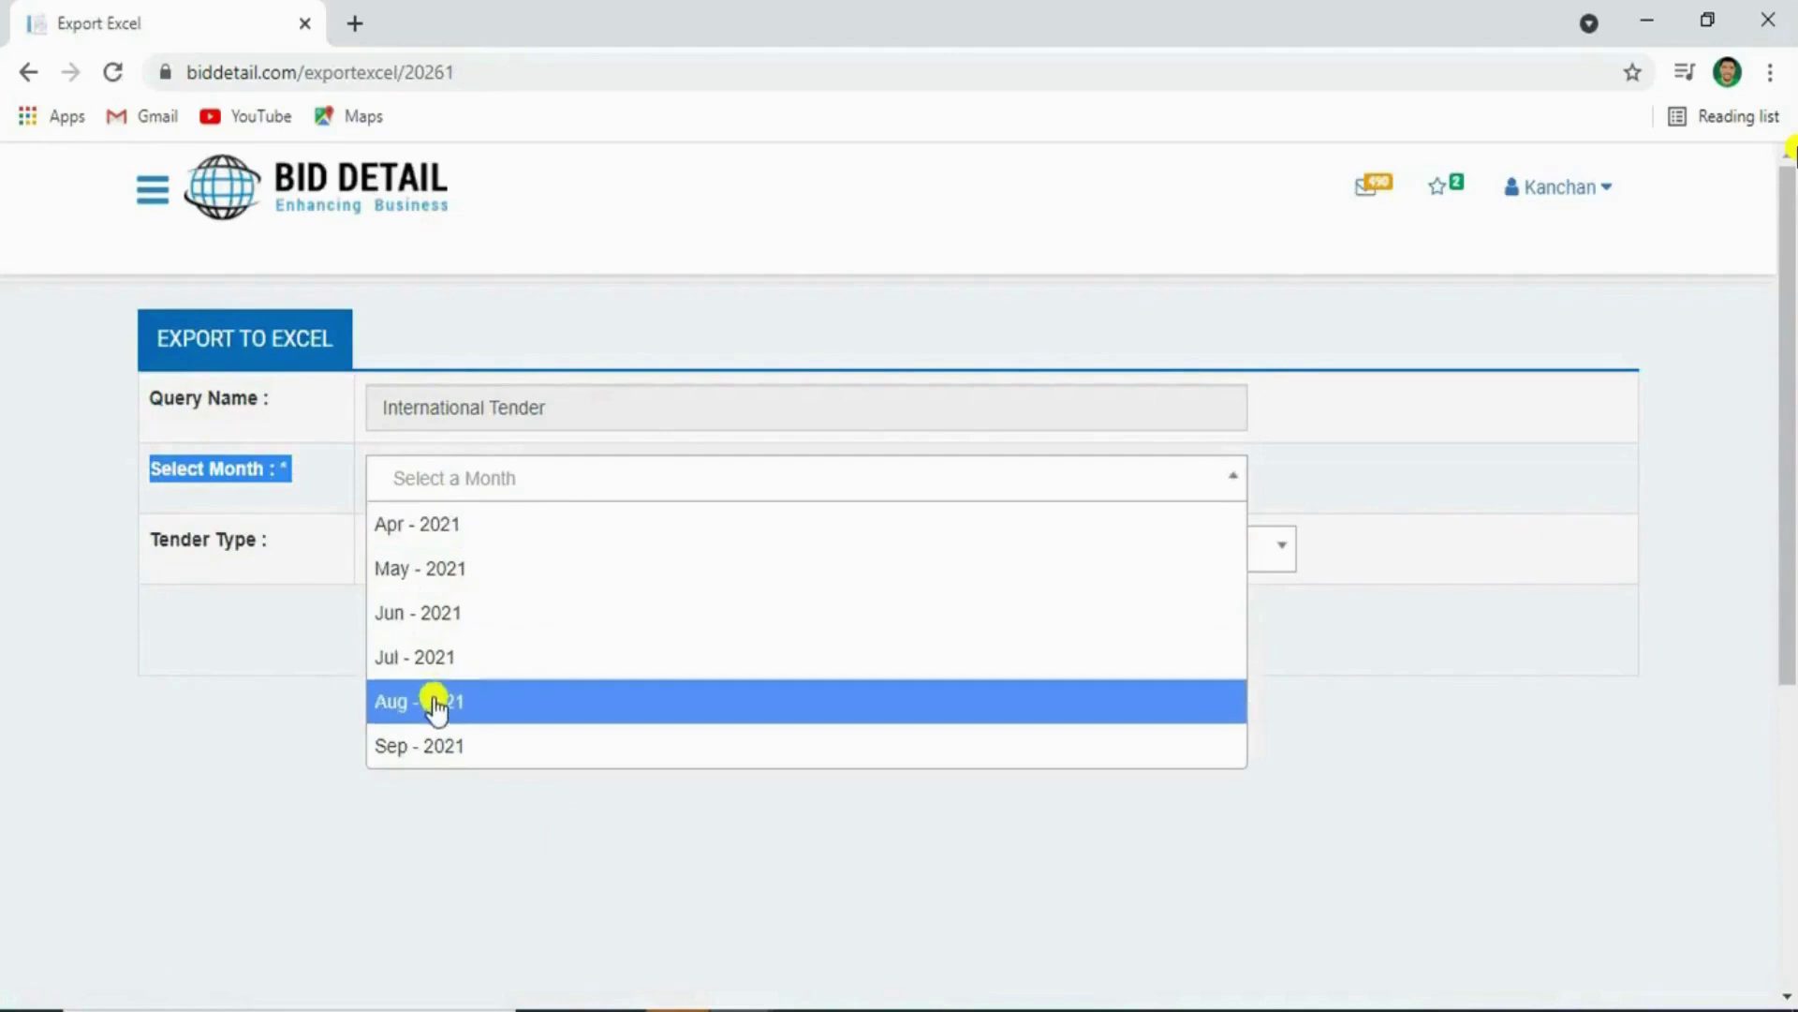
{"action": "left_click", "coordinate": [434, 703]}
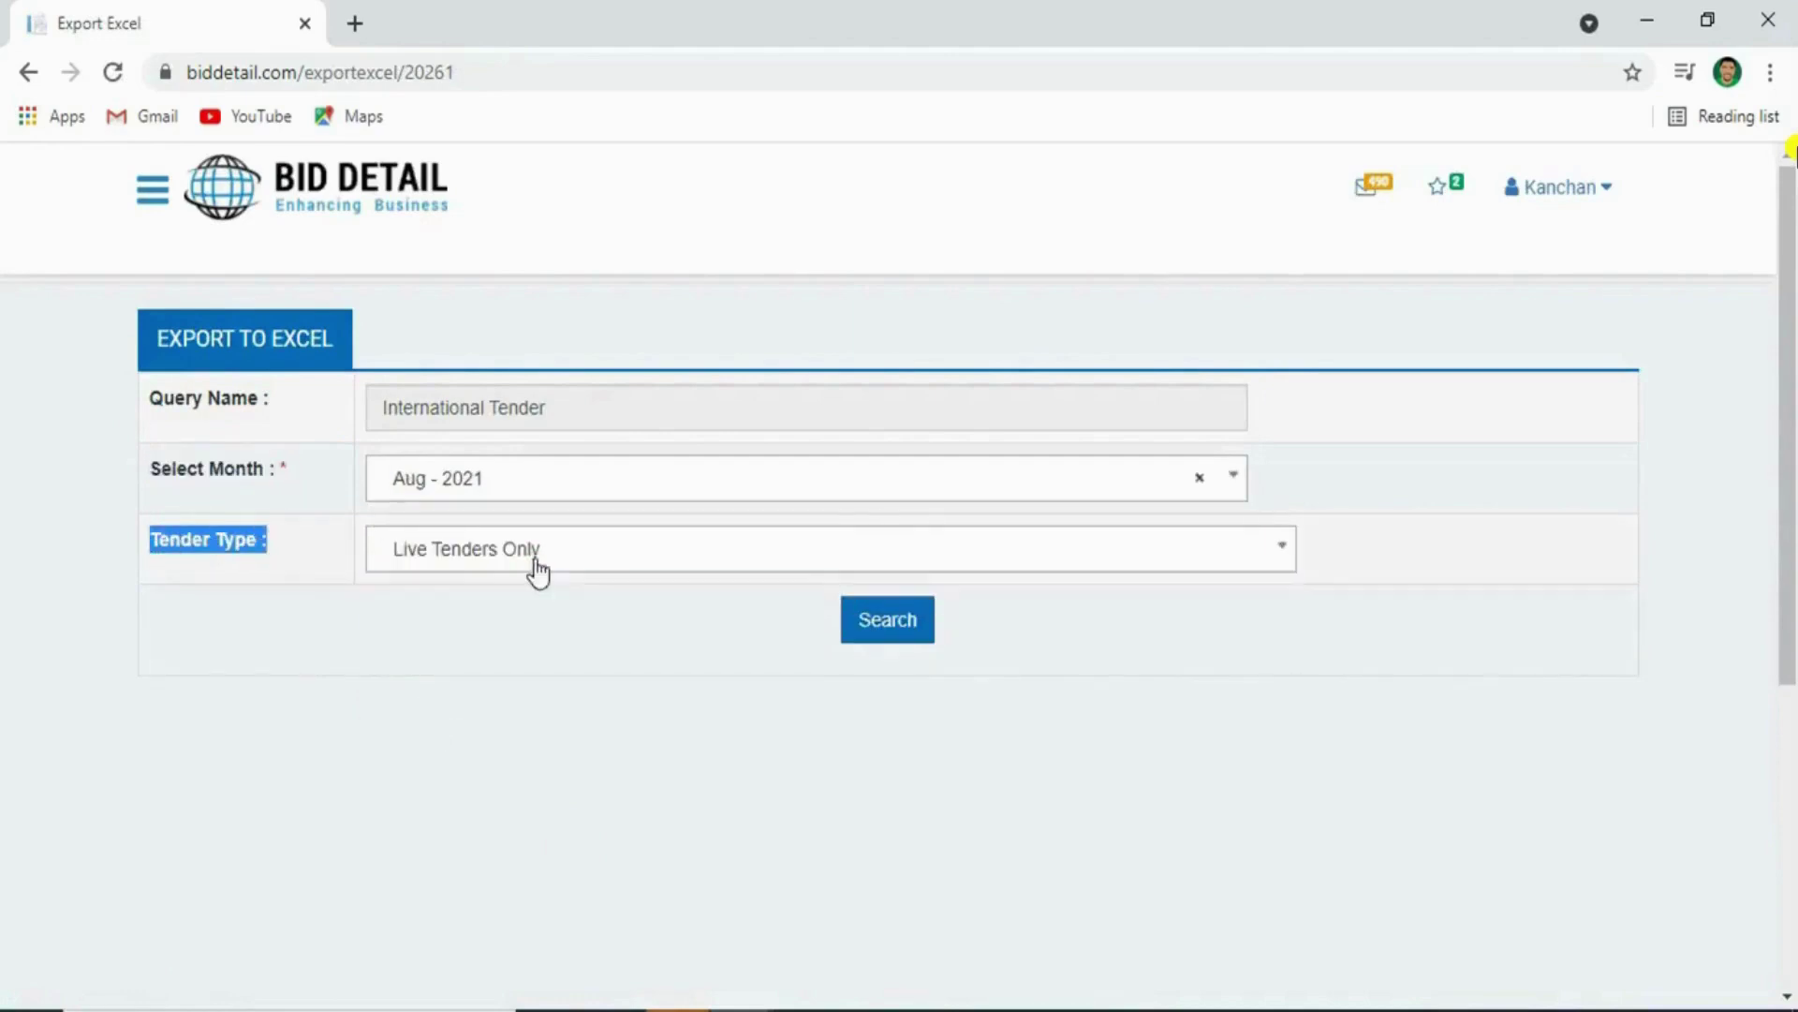
{"action": "left_click", "coordinate": [867, 635]}
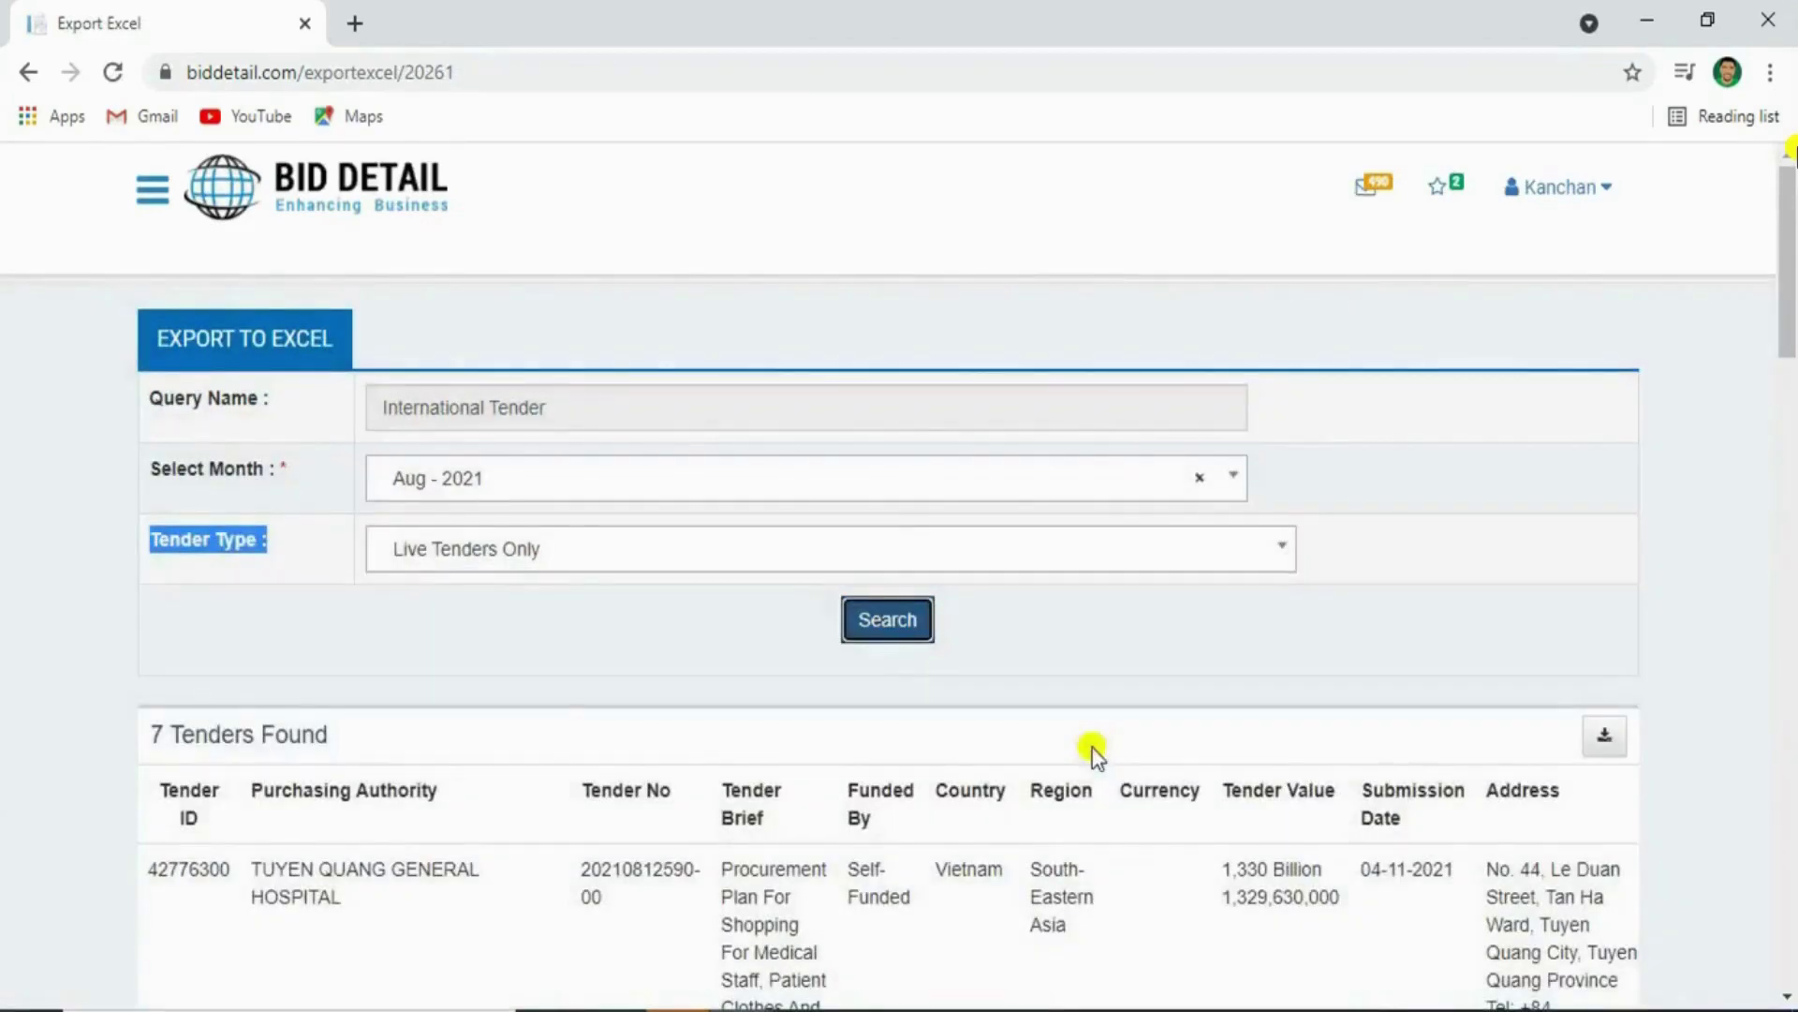
{"action": "left_click", "coordinate": [569, 737]}
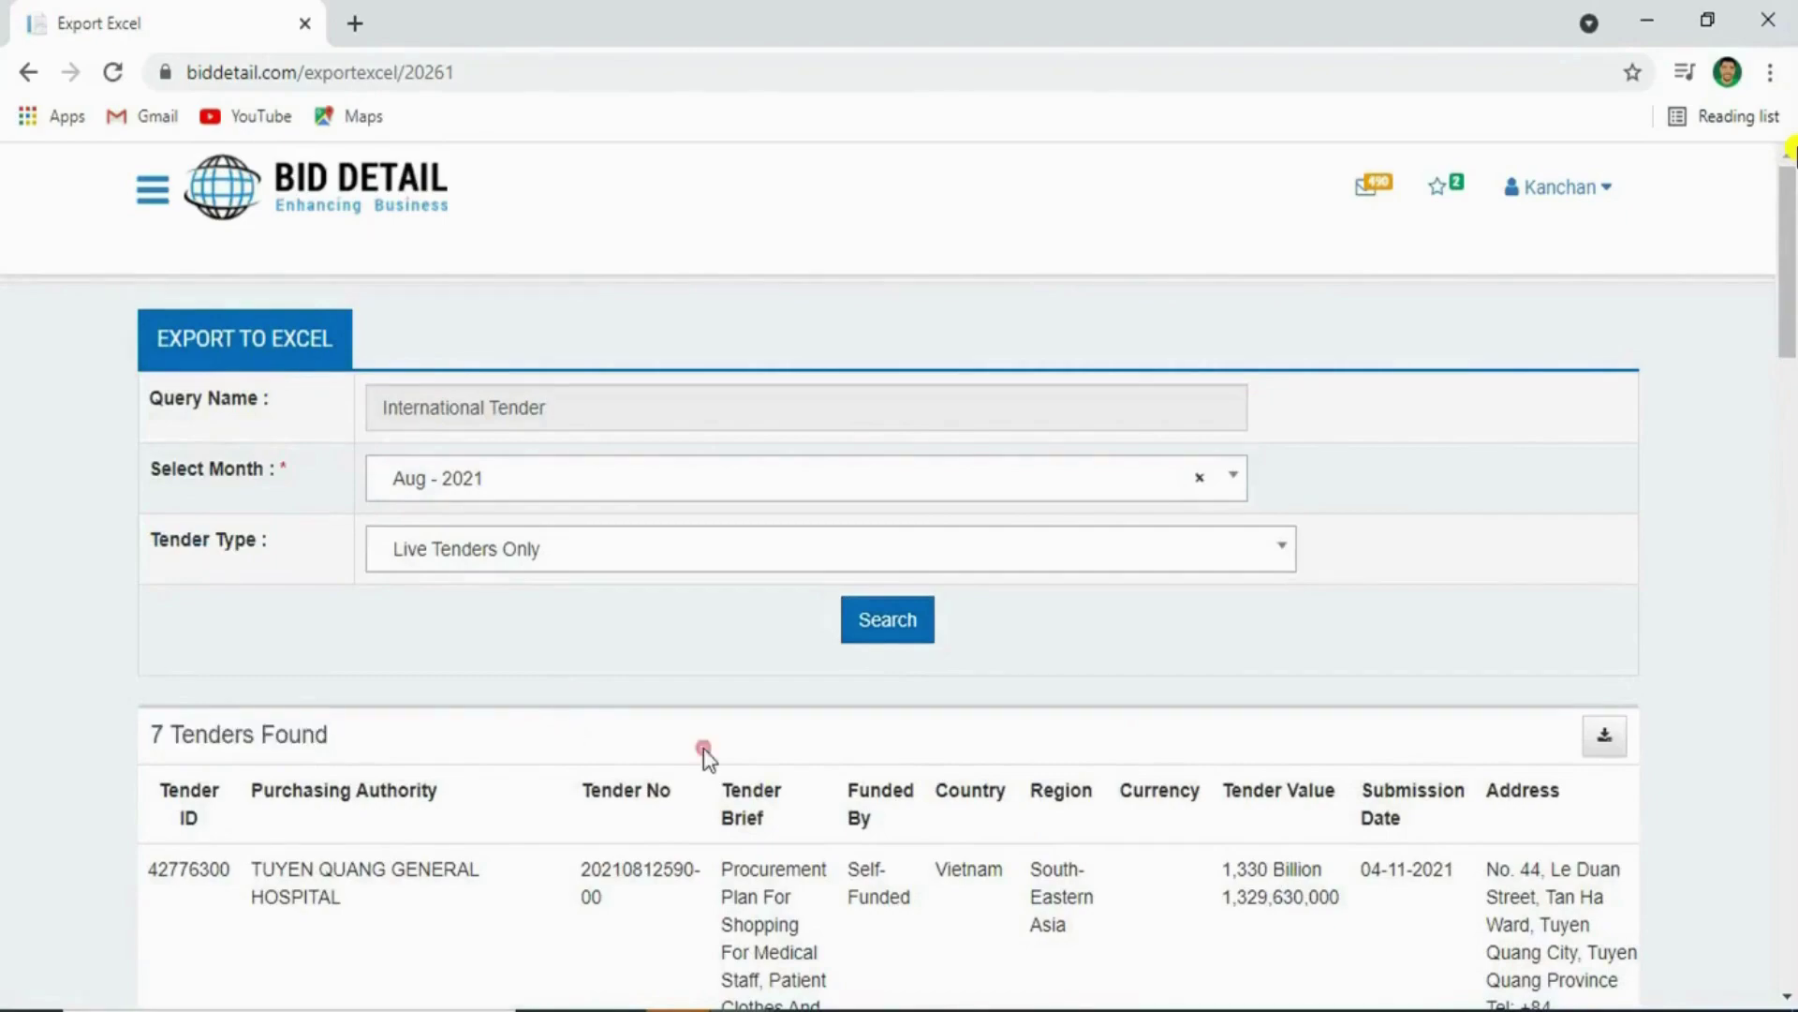
{"action": "scroll", "coordinate": [1087, 792], "scroll_direction": "down", "scroll_amount": 8}
{"action": "scroll", "coordinate": [1087, 798], "scroll_direction": "down", "scroll_amount": 10}
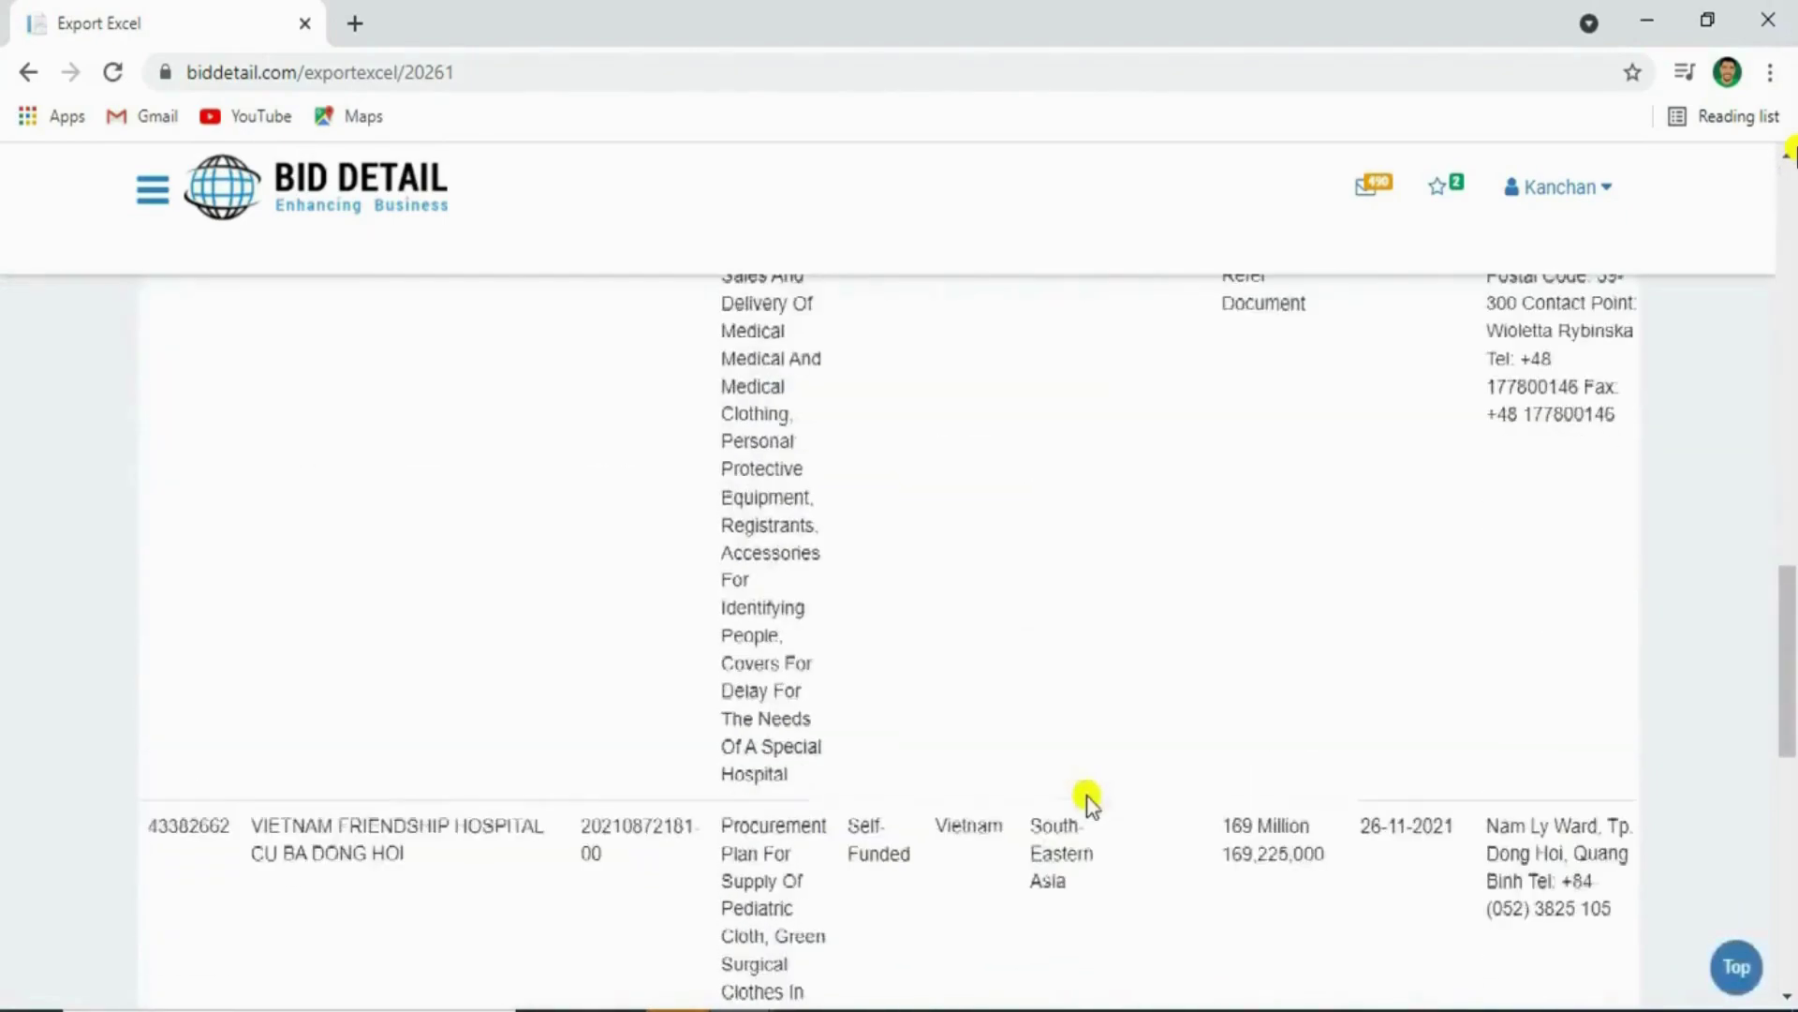
{"action": "scroll", "coordinate": [1087, 805], "scroll_direction": "up", "scroll_amount": 10}
{"action": "scroll", "coordinate": [1078, 802], "scroll_direction": "up", "scroll_amount": 10}
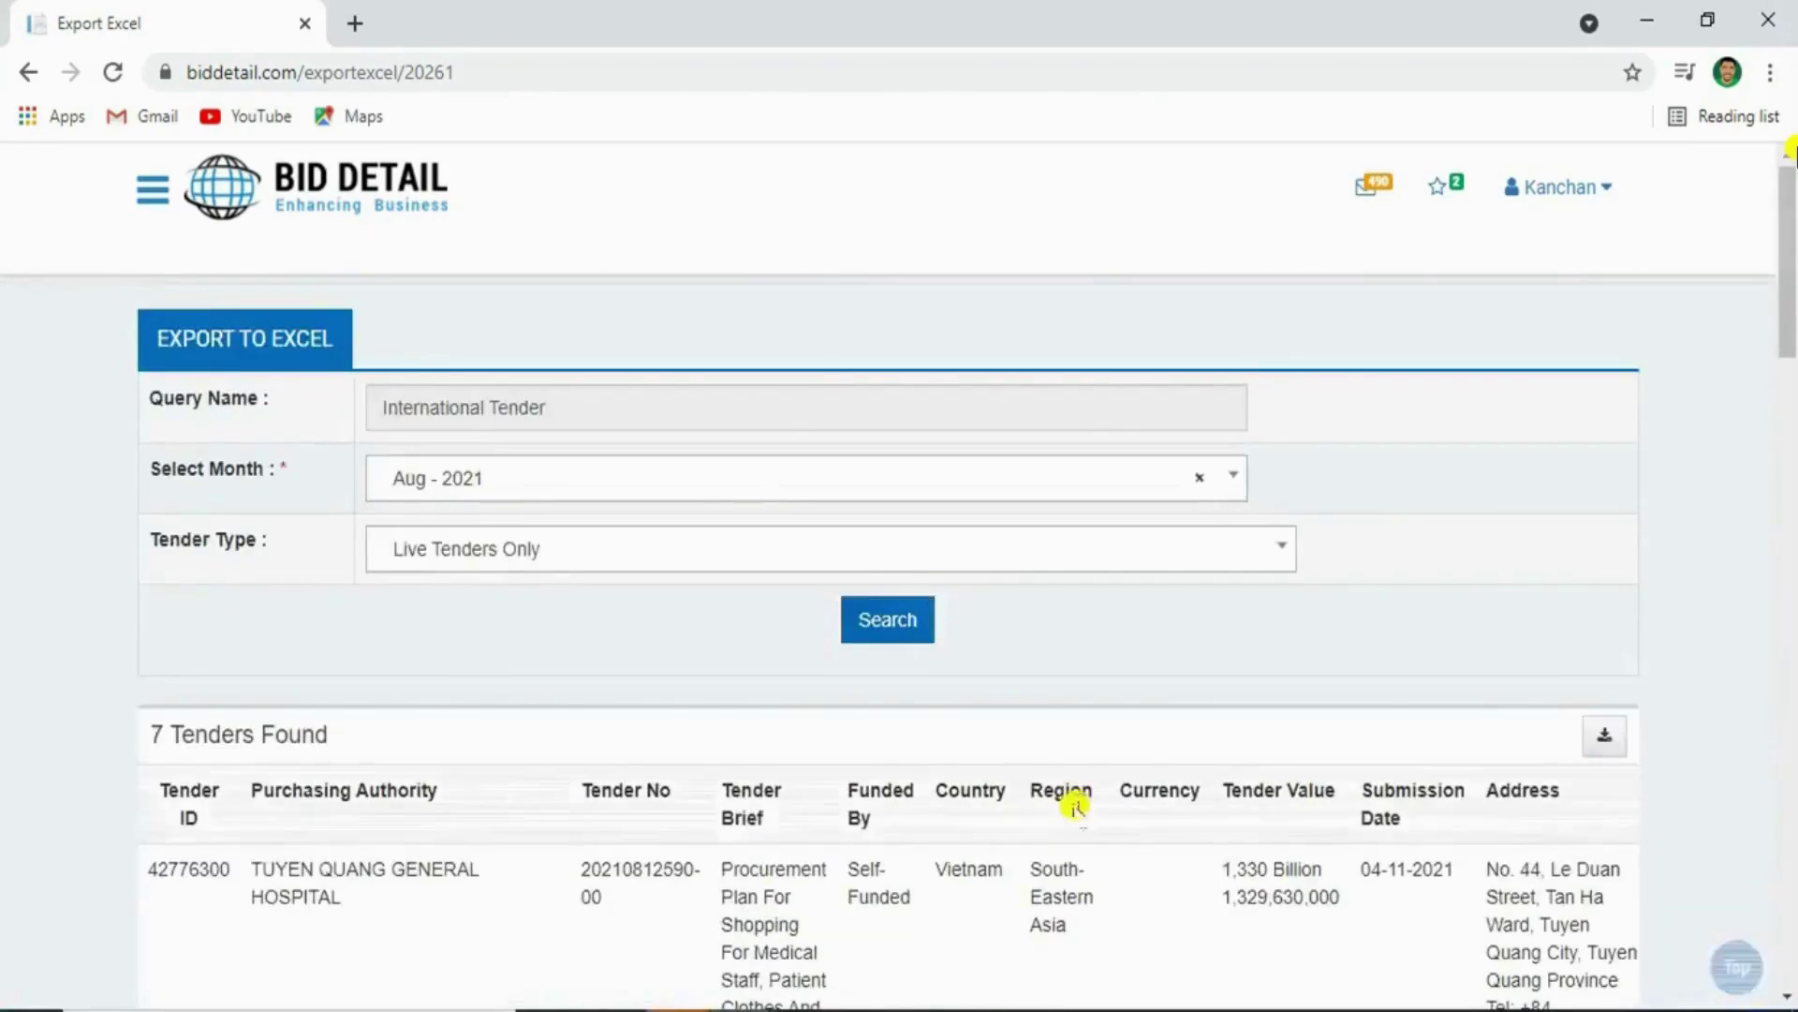
Download the results as International Tender.csv and open it in Excel
{"action": "left_click", "coordinate": [1617, 733]}
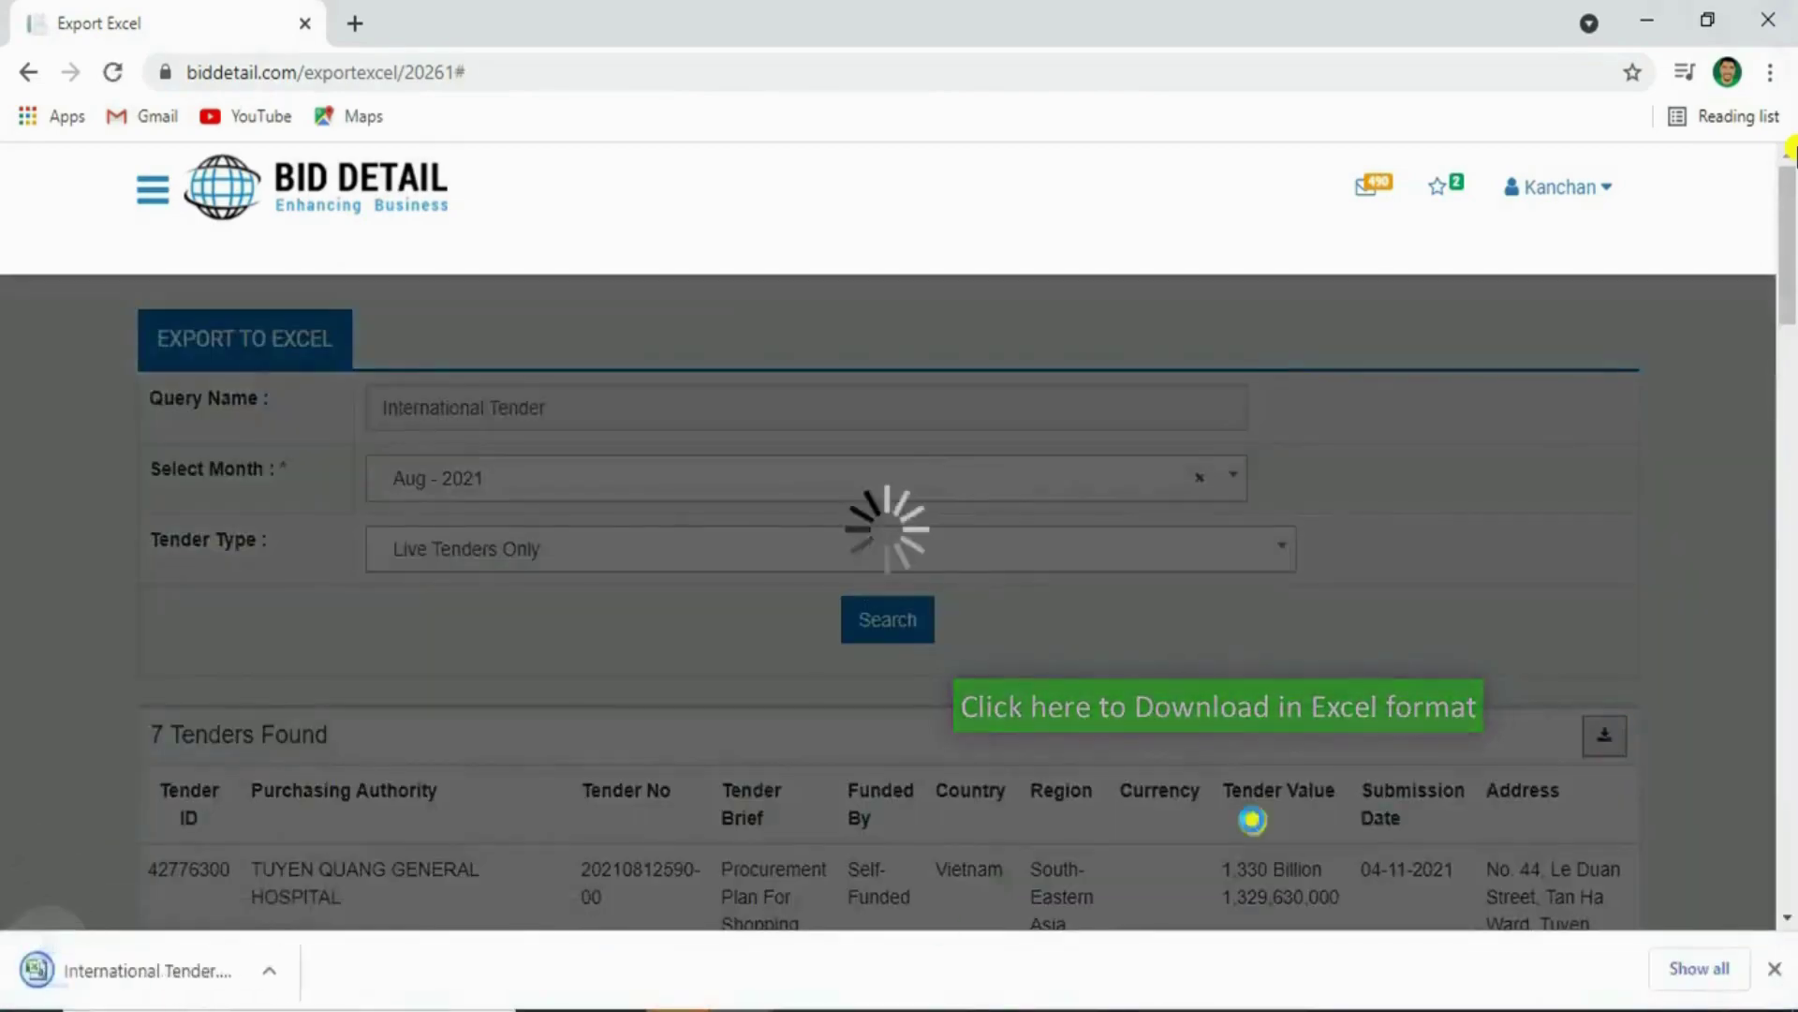
{"action": "left_click", "coordinate": [146, 960]}
{"action": "key", "text": "Right"}
{"action": "key", "text": "Right"}
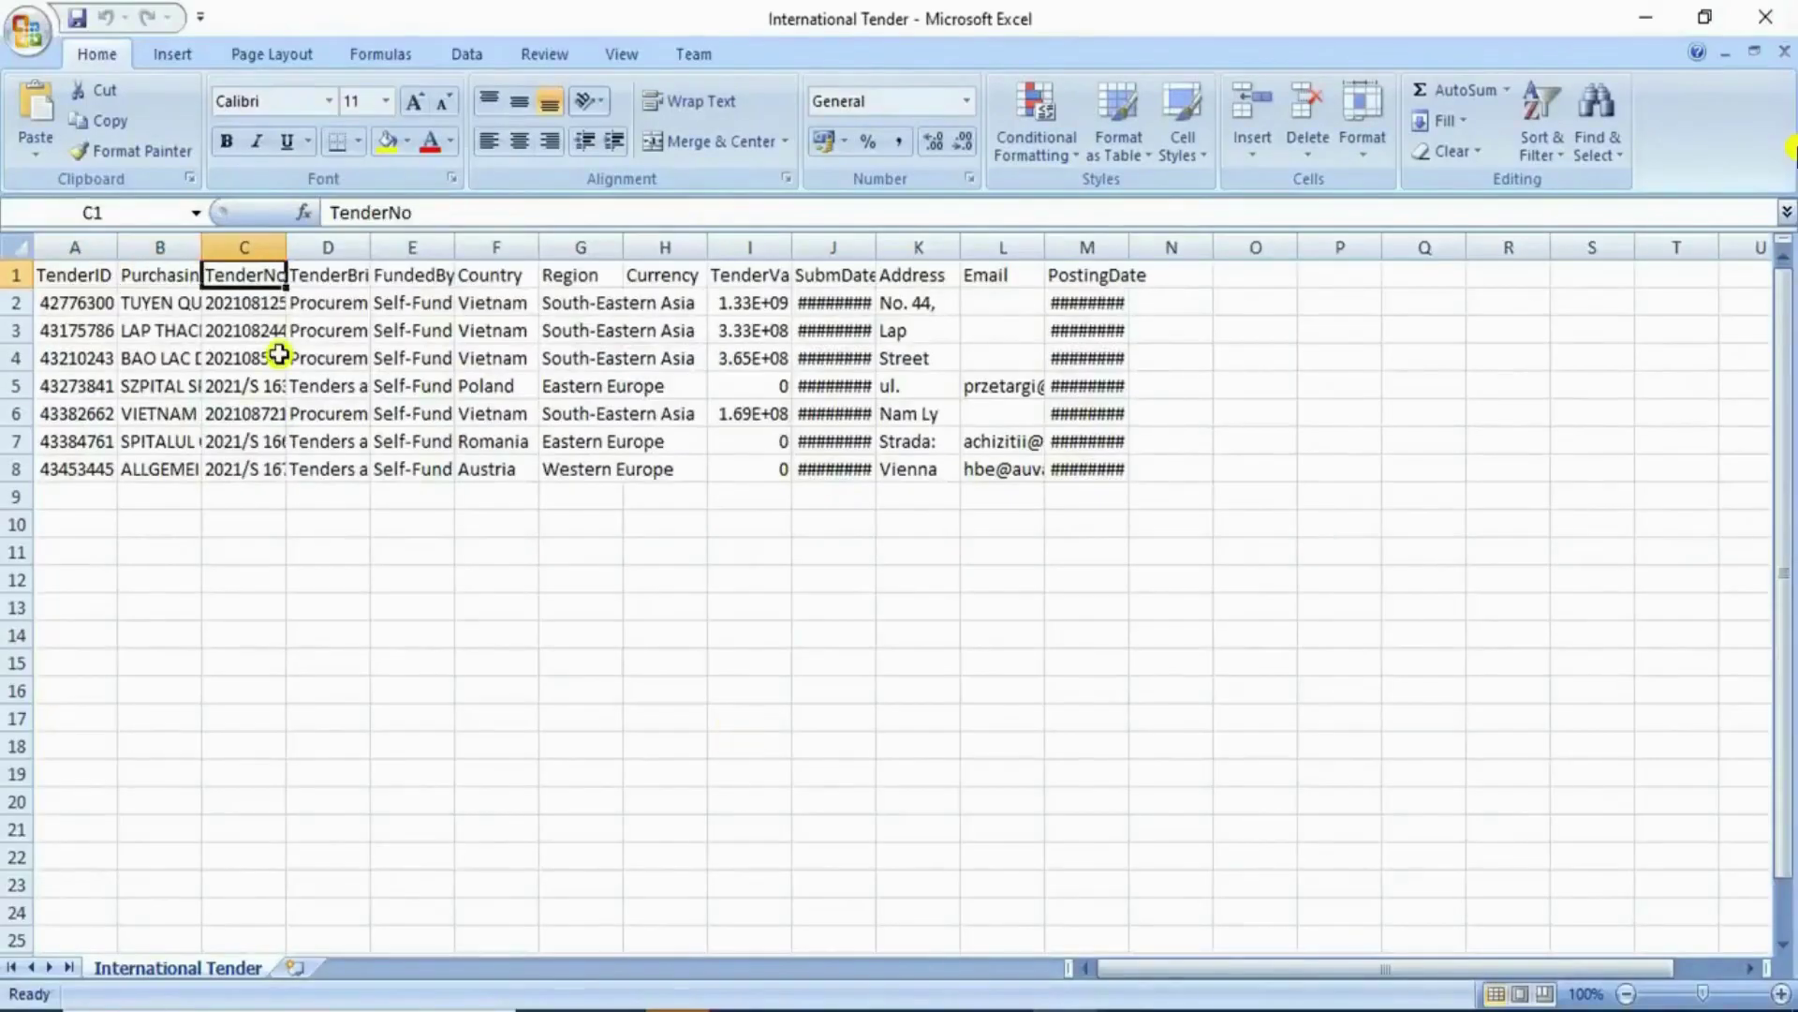
{"action": "key", "text": "Right"}
{"action": "key", "text": "Right"}
{"action": "key", "text": "Right"}
{"action": "key", "text": "Right"}
{"action": "key", "text": "Right"}
{"action": "key", "text": "Right"}
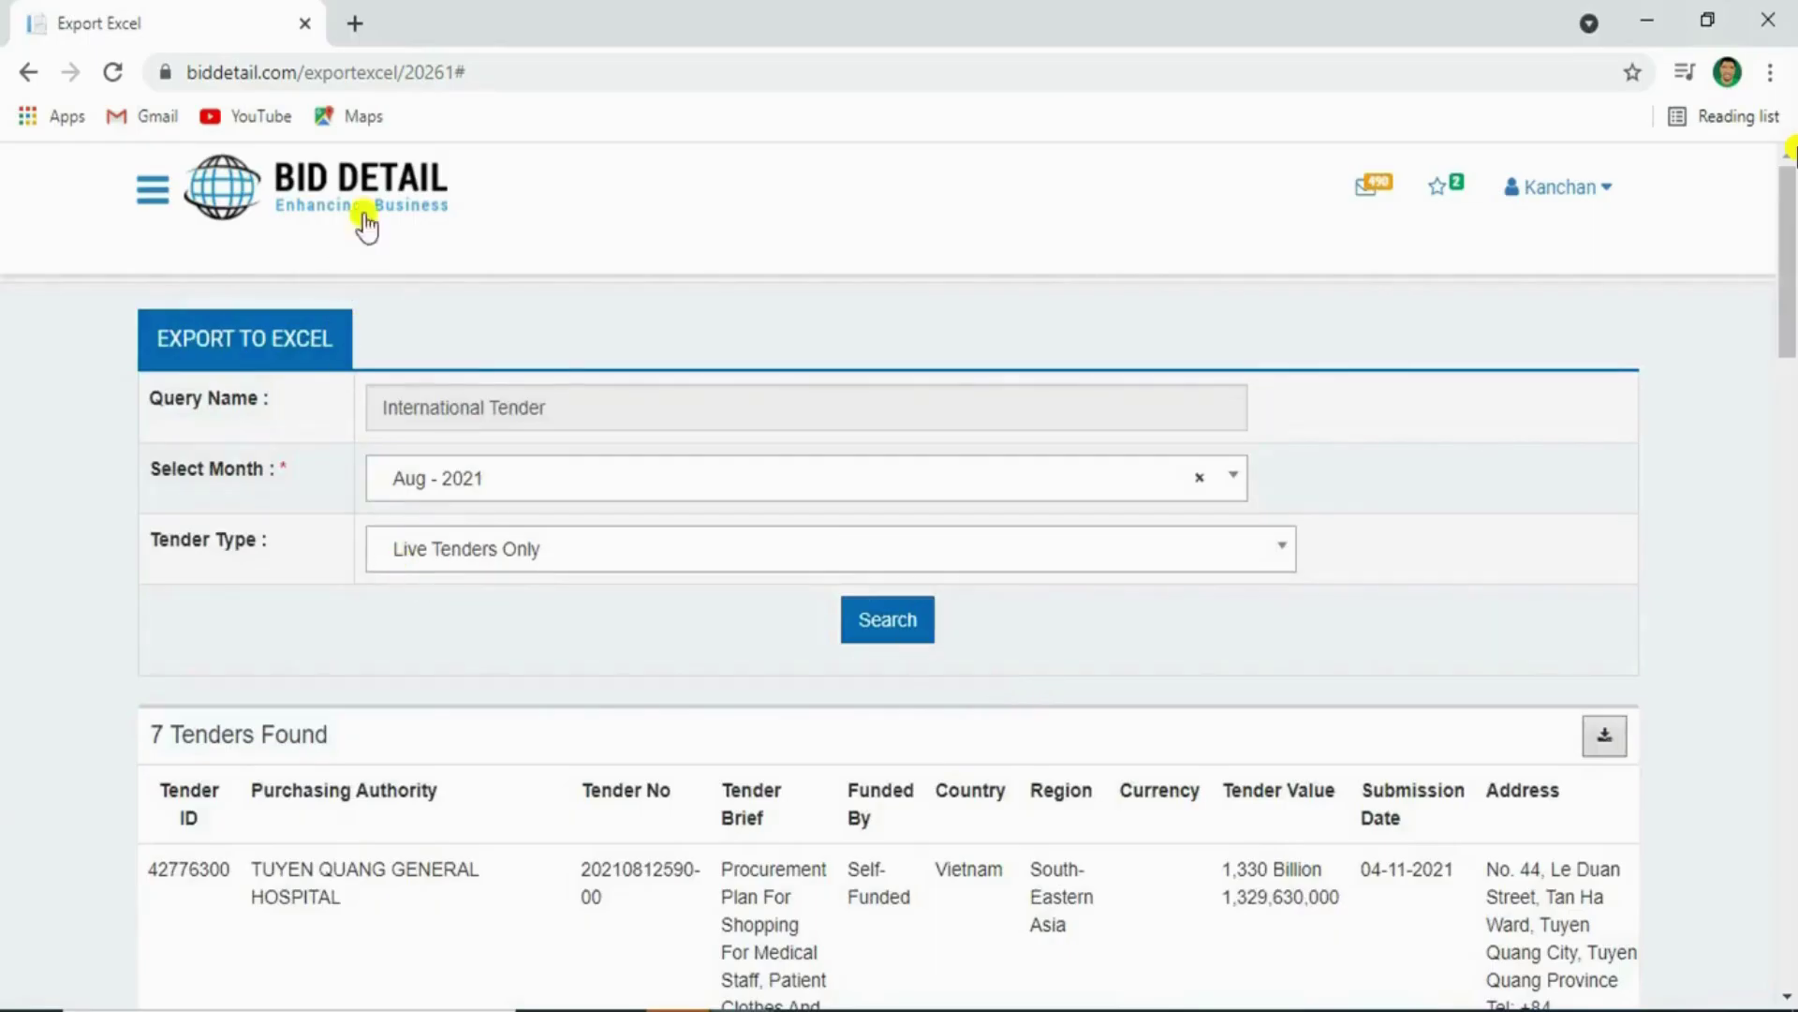
From the dashboard, generate the International Tender query's analytics charts for Aug - 2021
{"action": "left_click", "coordinate": [366, 225]}
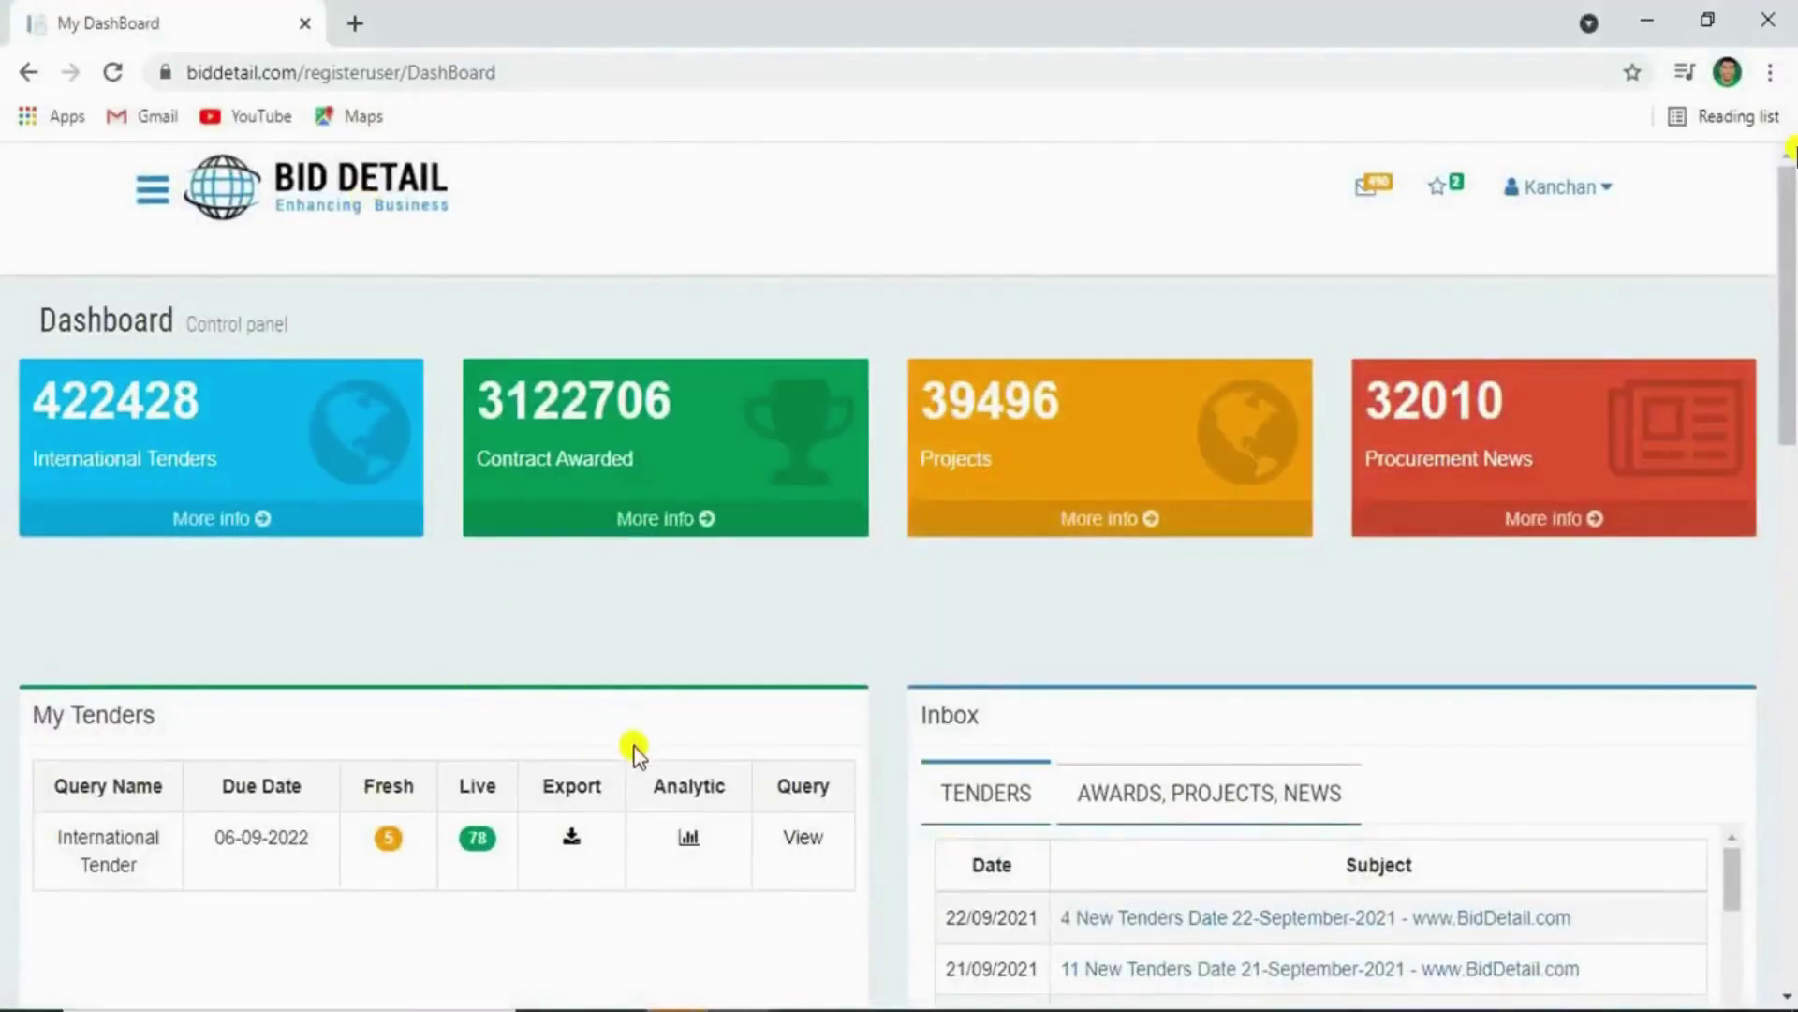
{"action": "double_click", "coordinate": [667, 785]}
{"action": "left_click", "coordinate": [688, 836]}
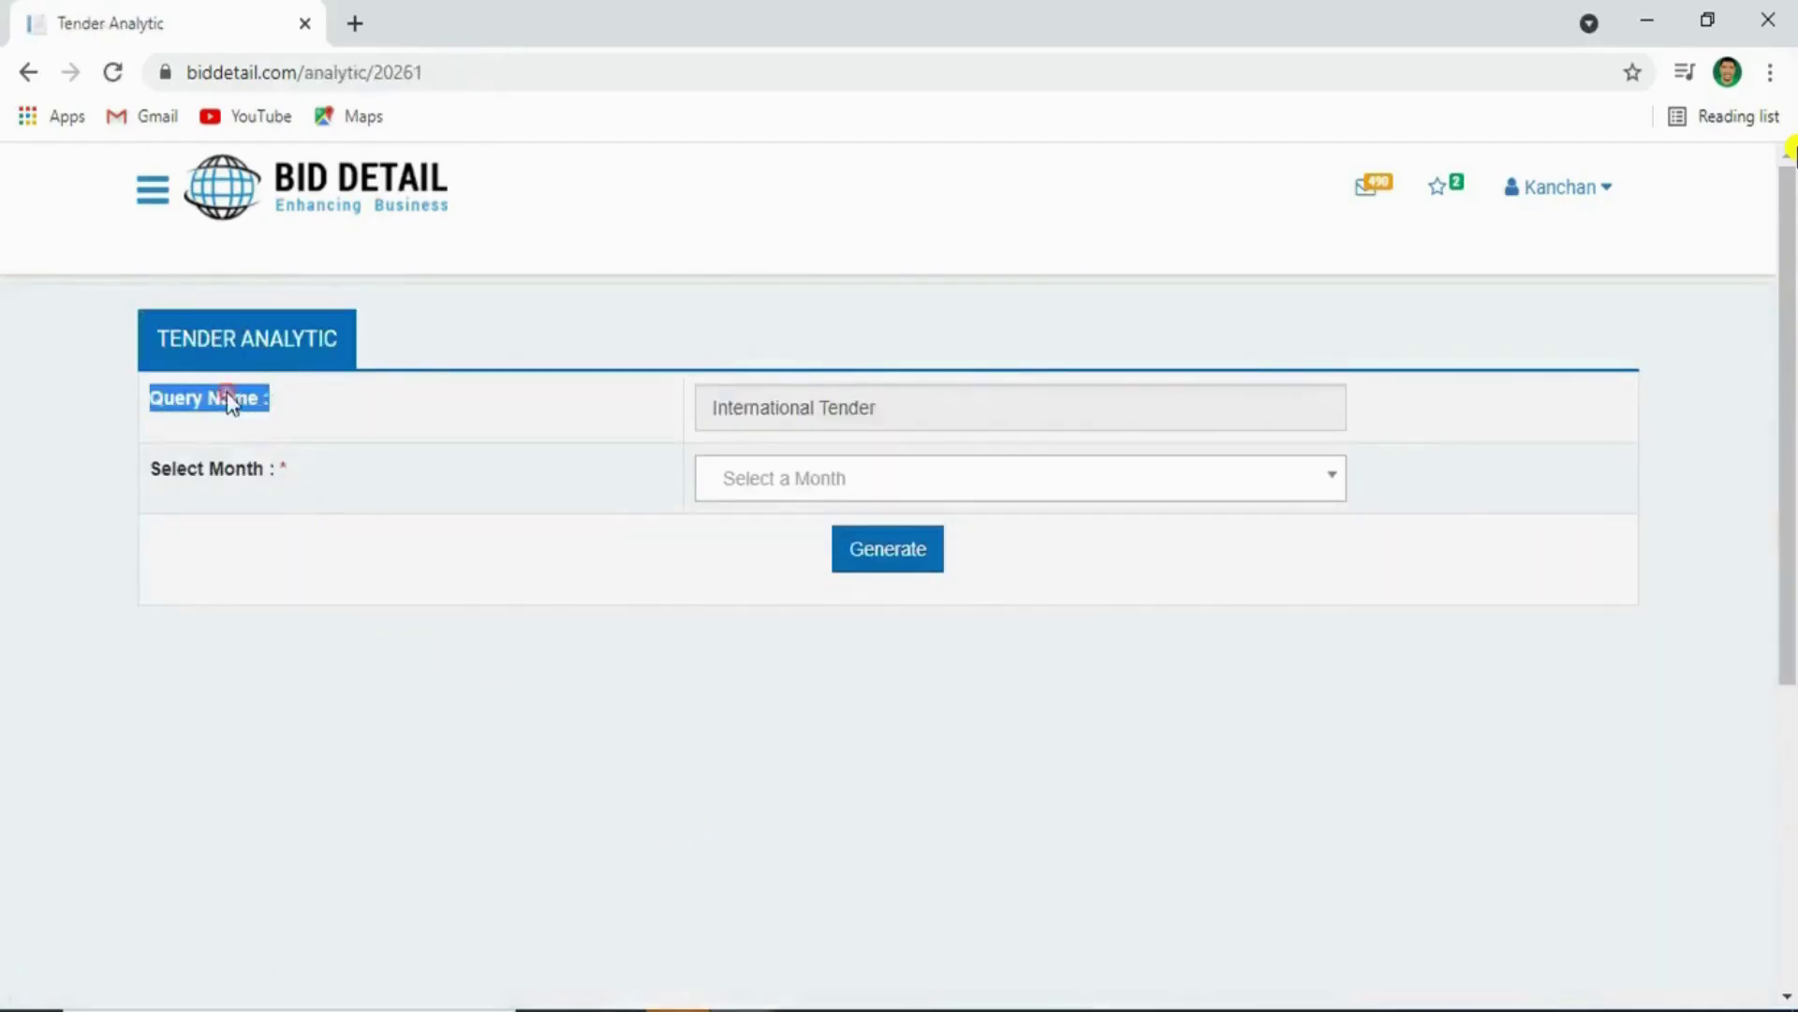
{"action": "left_click", "coordinate": [719, 483]}
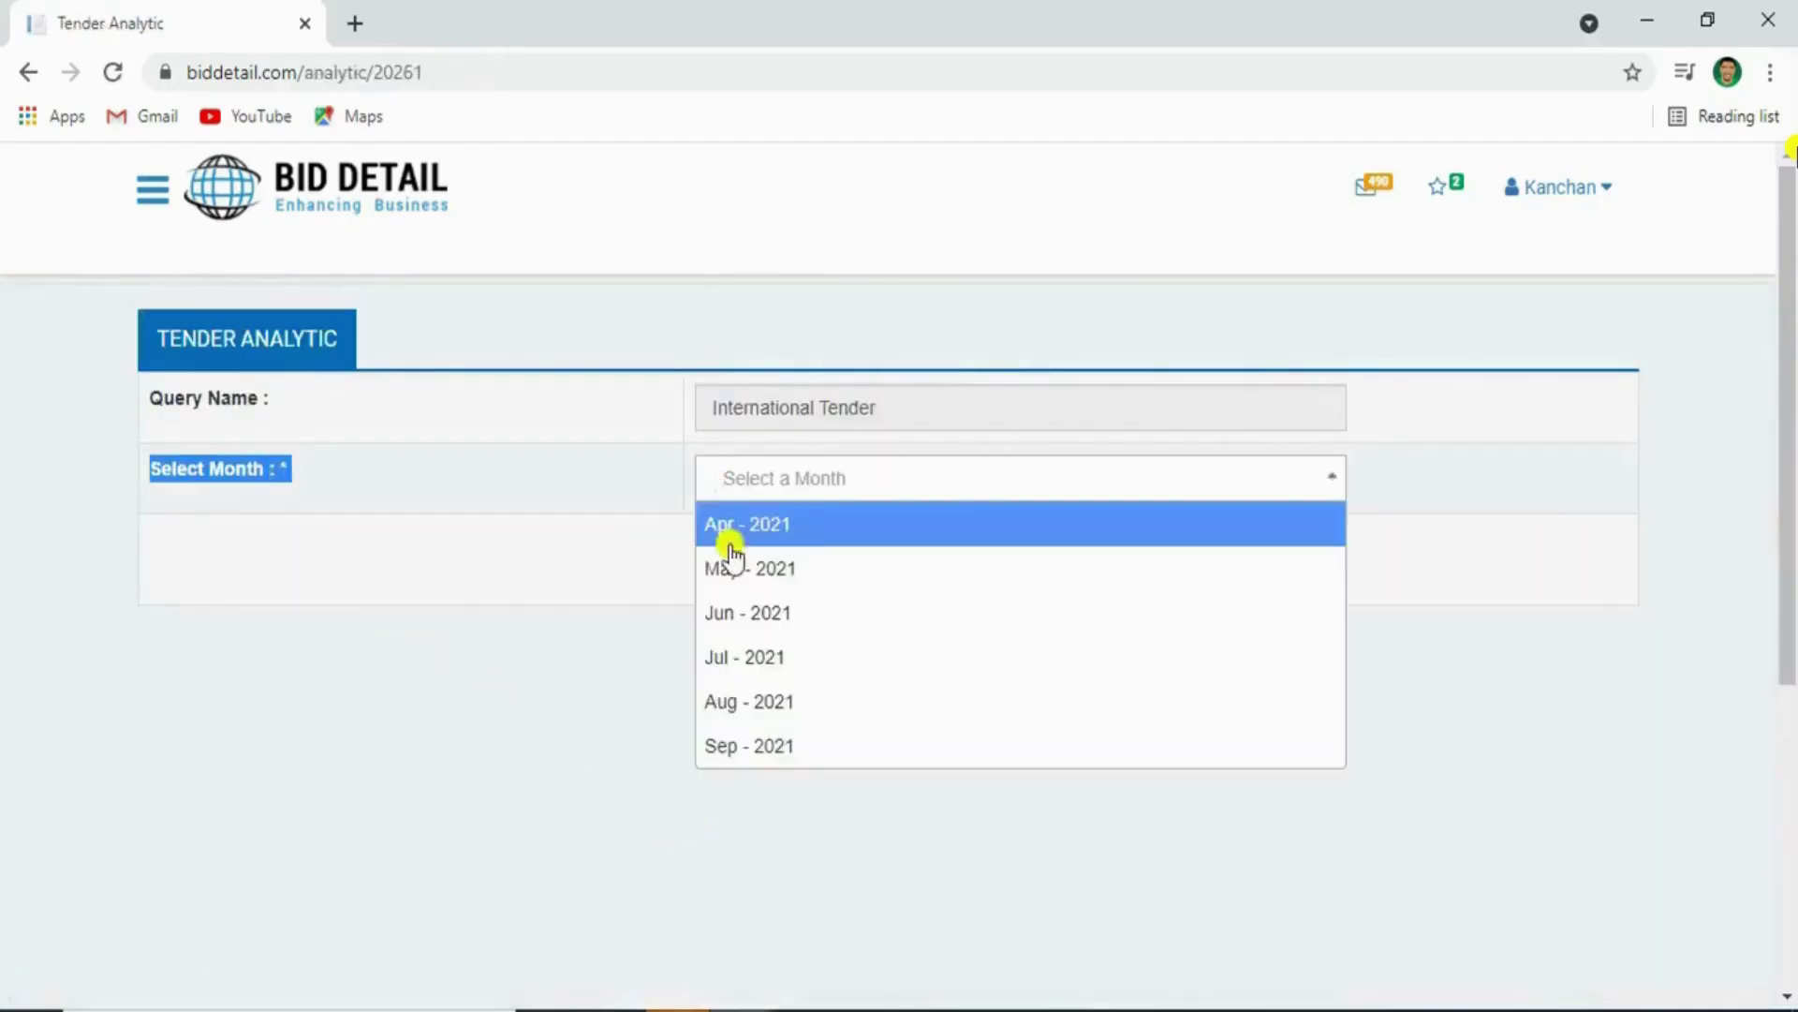
{"action": "left_click", "coordinate": [729, 704]}
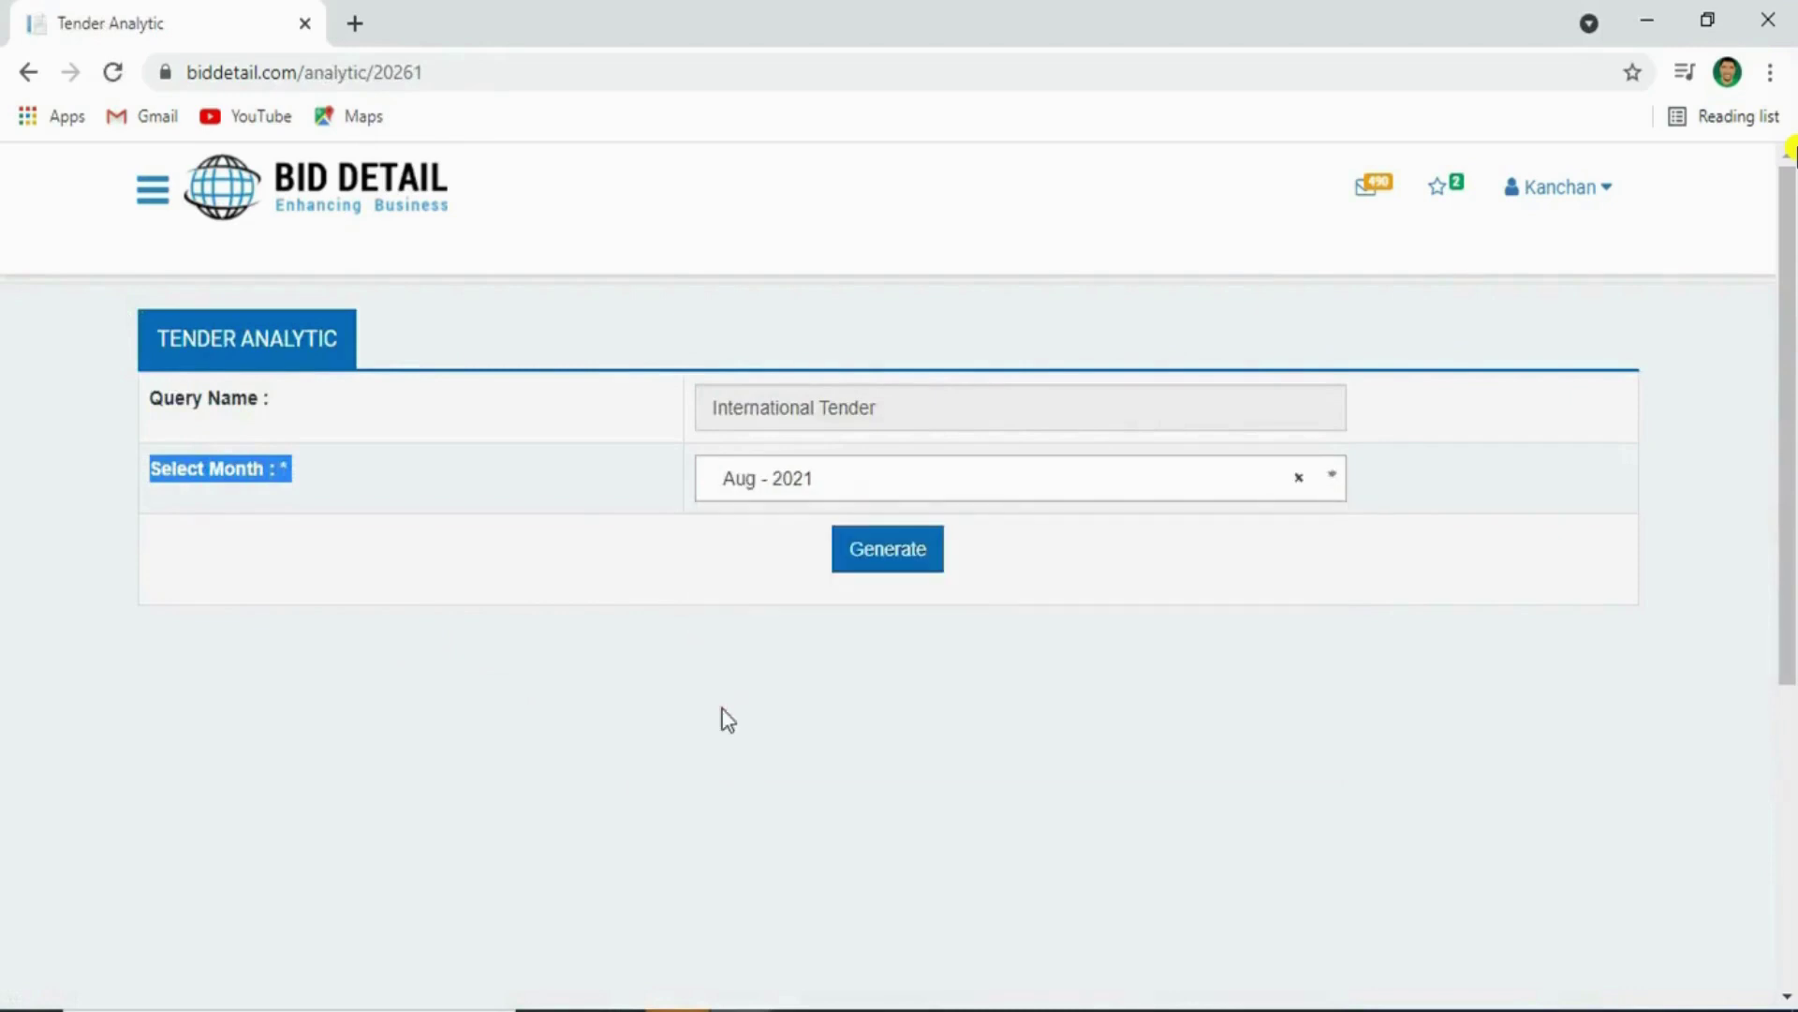
{"action": "left_click", "coordinate": [905, 566]}
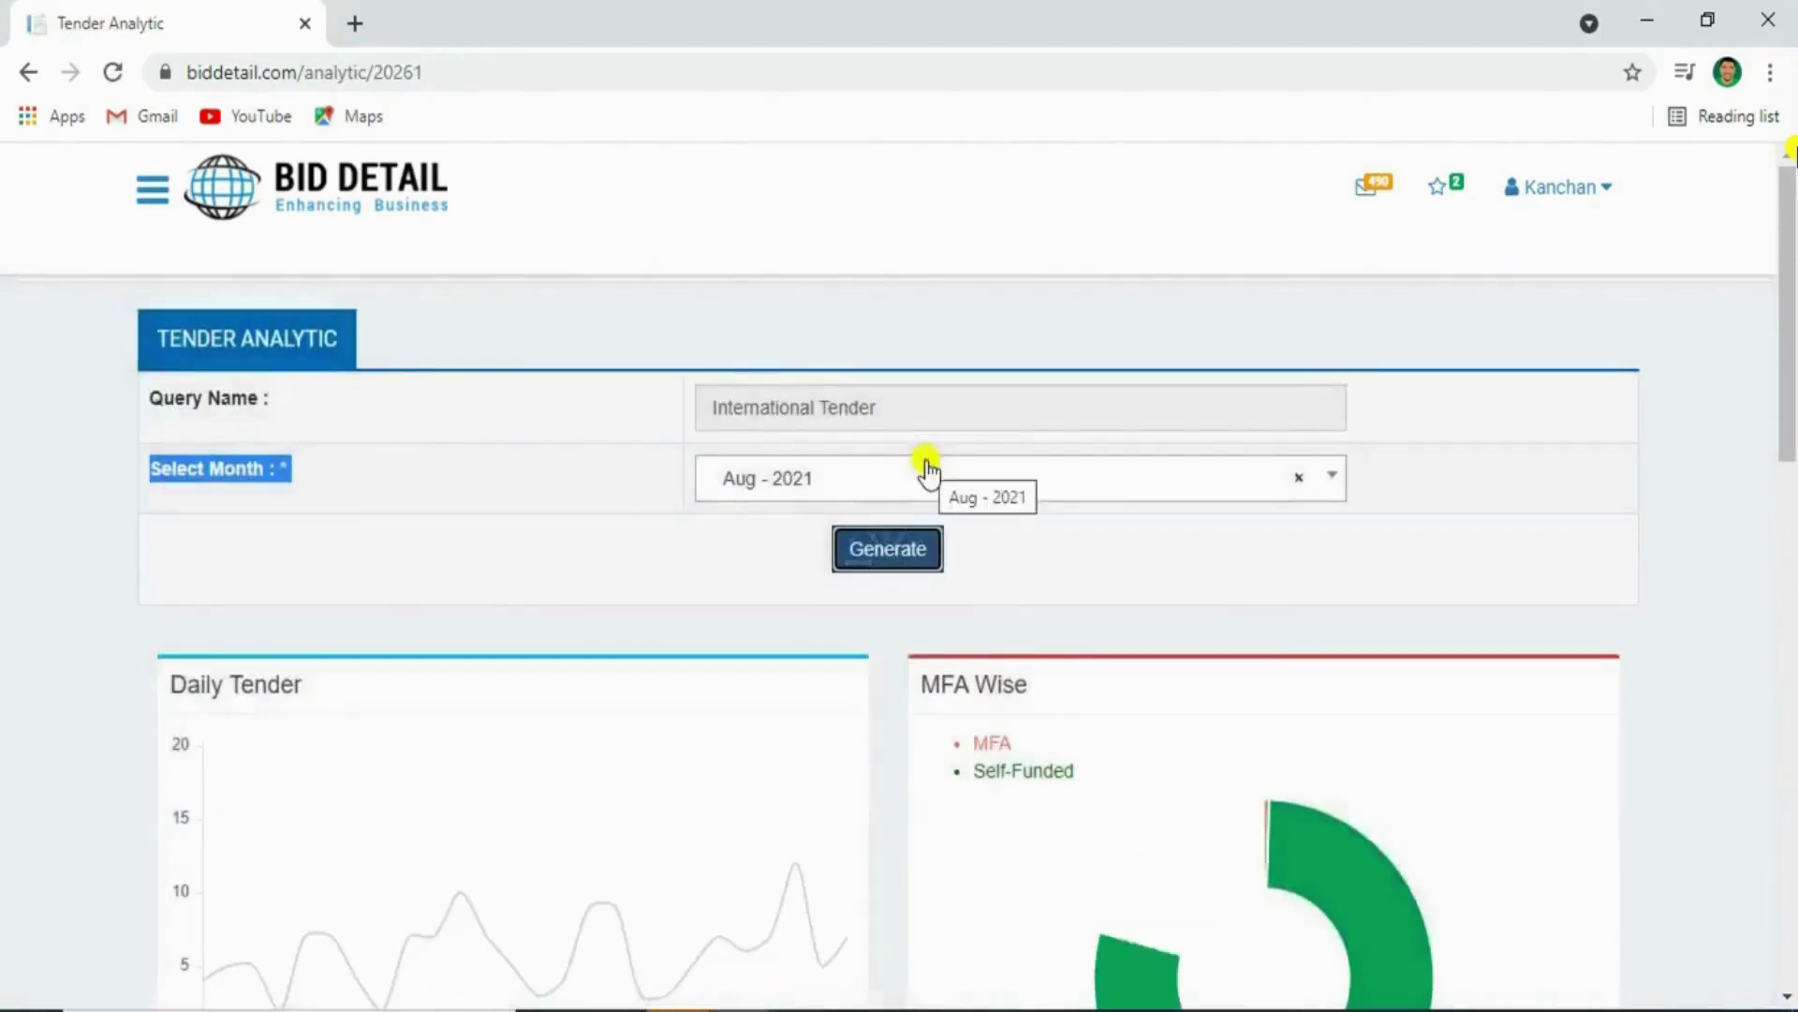
Scroll down to the Daily Tender and MFA Wise charts and highlight the MFA Wise title
{"action": "scroll", "coordinate": [582, 534], "scroll_direction": "down", "scroll_amount": 3}
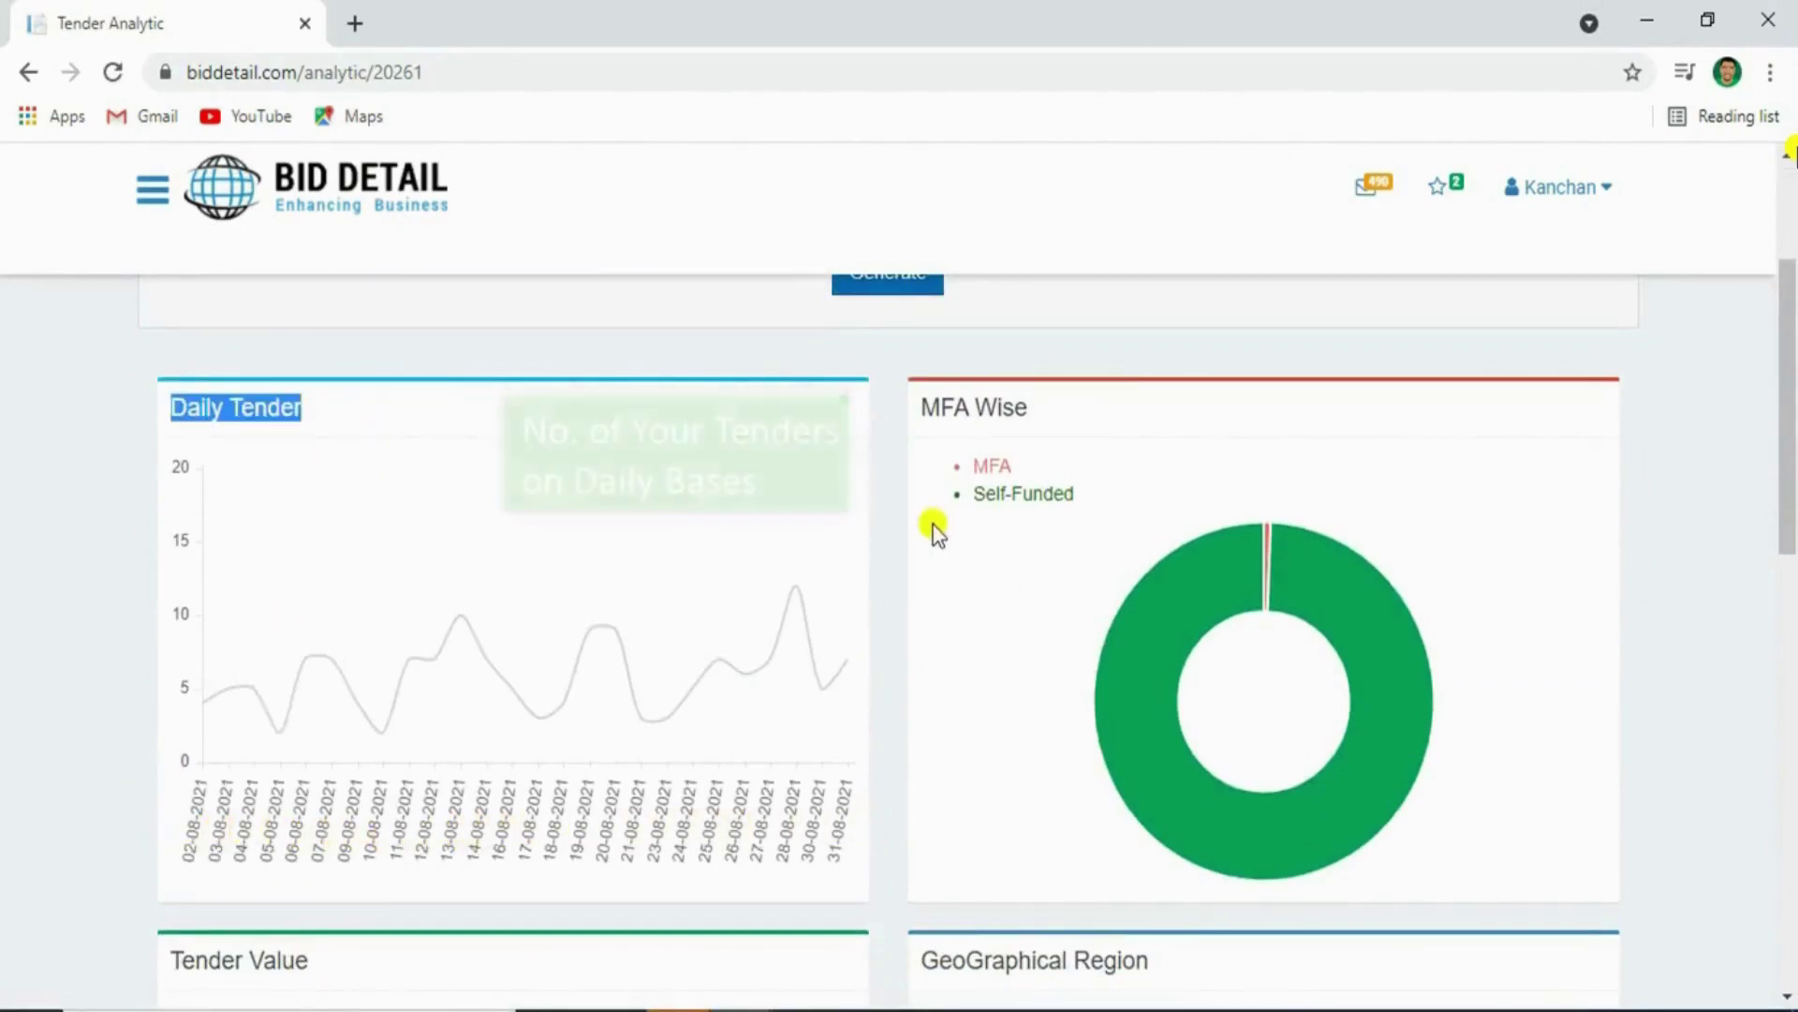
{"action": "left_click", "coordinate": [980, 409]}
{"action": "triple_click", "coordinate": [980, 410]}
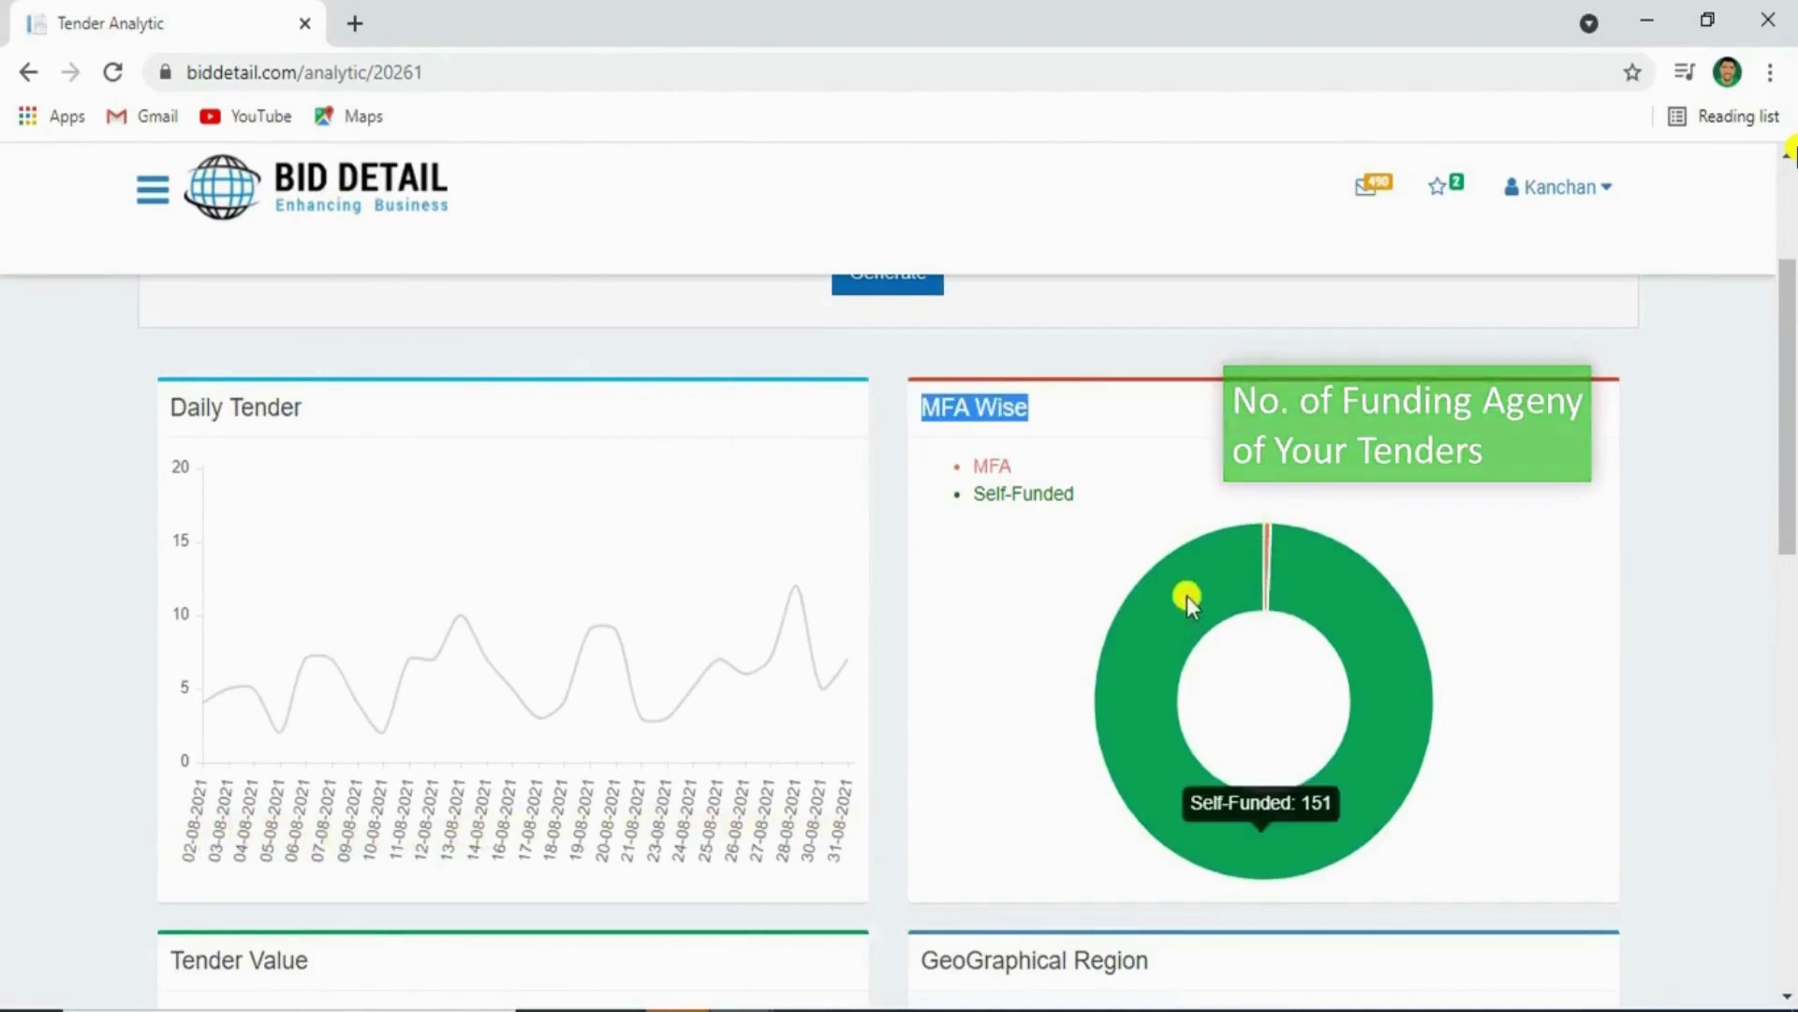
Review the Tender Value and GeoGraphical Region charts, where Southern Asia leads with 57 tenders
{"action": "scroll", "coordinate": [1098, 811], "scroll_direction": "down", "scroll_amount": 1}
{"action": "scroll", "coordinate": [1099, 811], "scroll_direction": "down", "scroll_amount": 4}
{"action": "triple_click", "coordinate": [440, 539]}
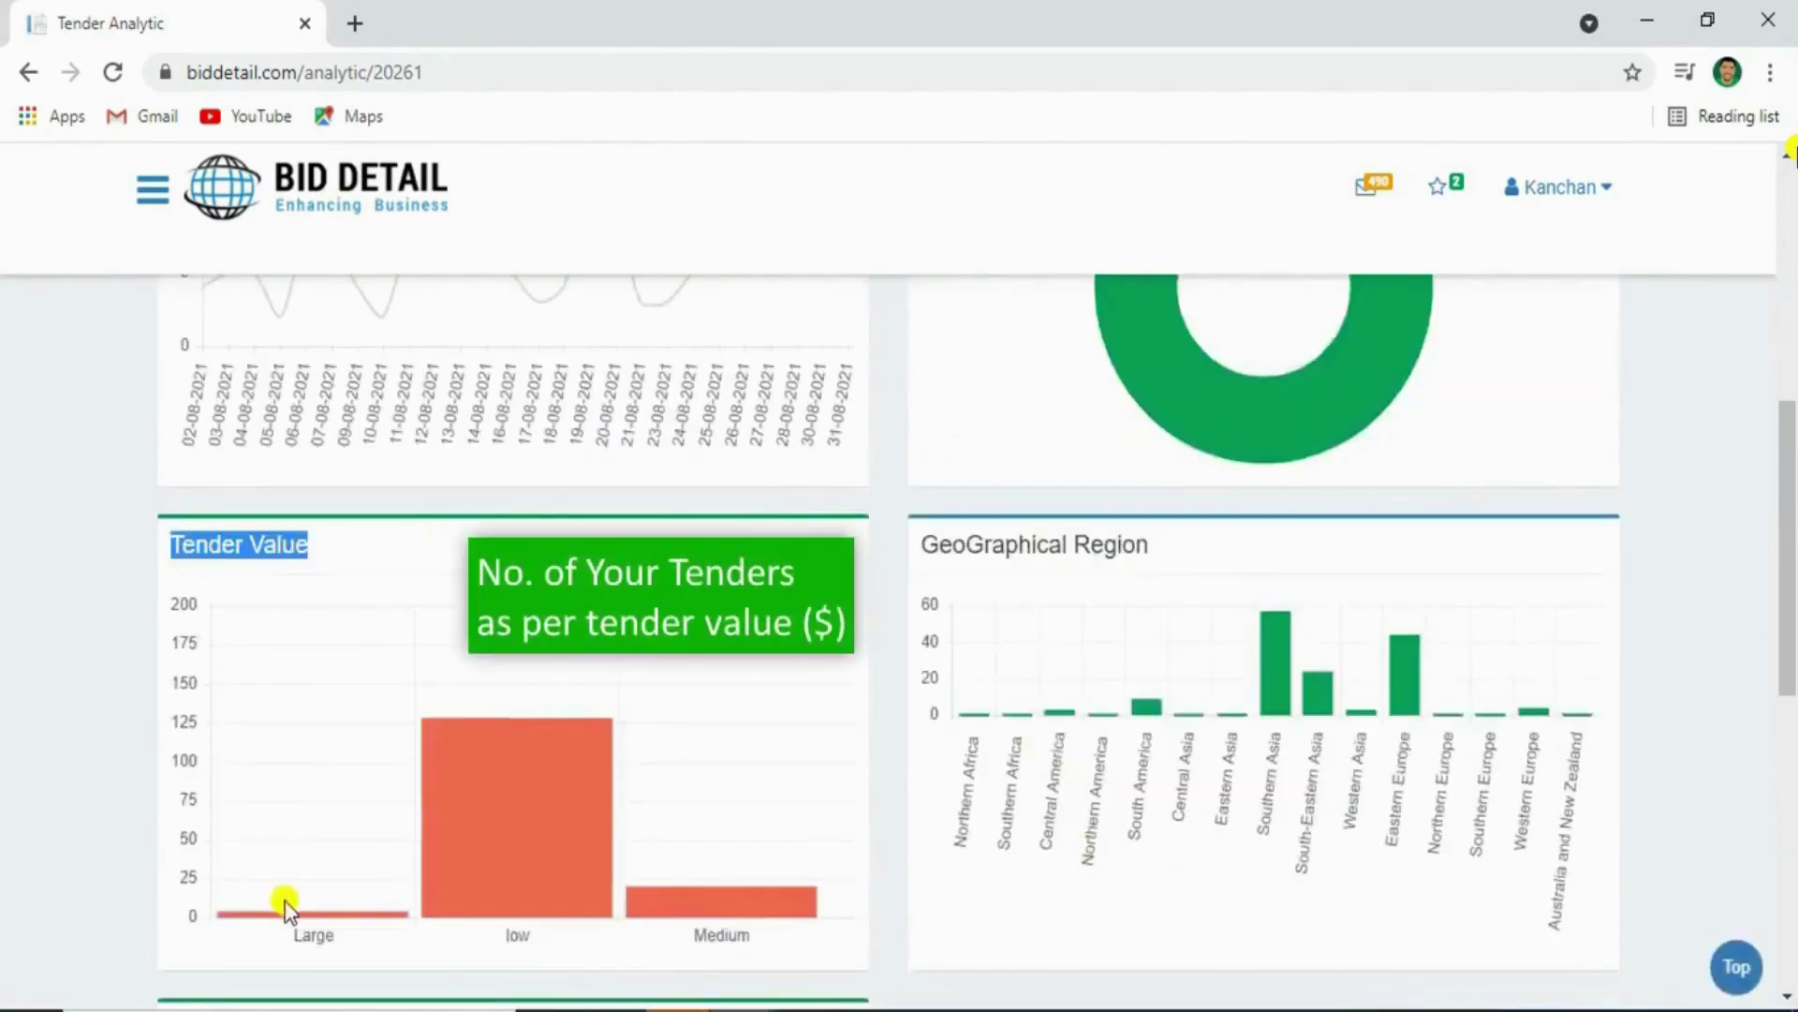
{"action": "triple_click", "coordinate": [967, 546]}
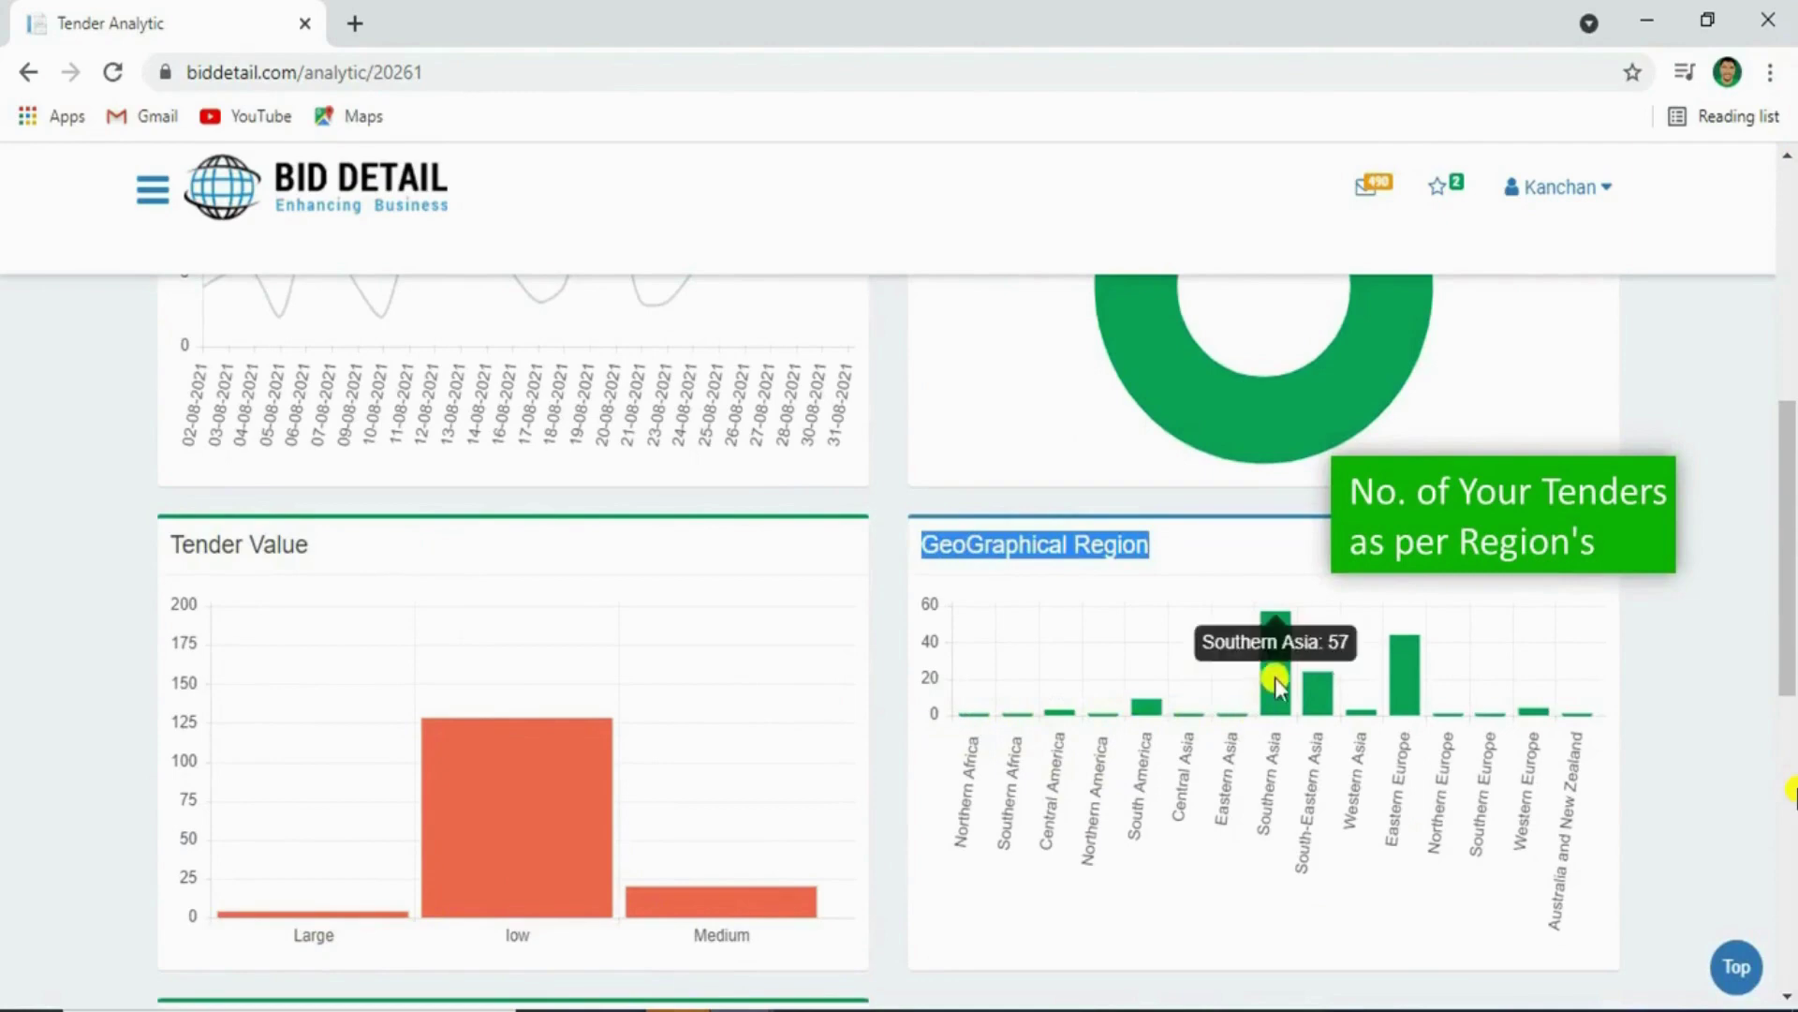
{"action": "scroll", "coordinate": [1345, 783], "scroll_direction": "down", "scroll_amount": 5}
{"action": "scroll", "coordinate": [796, 574], "scroll_direction": "up", "scroll_amount": 11}
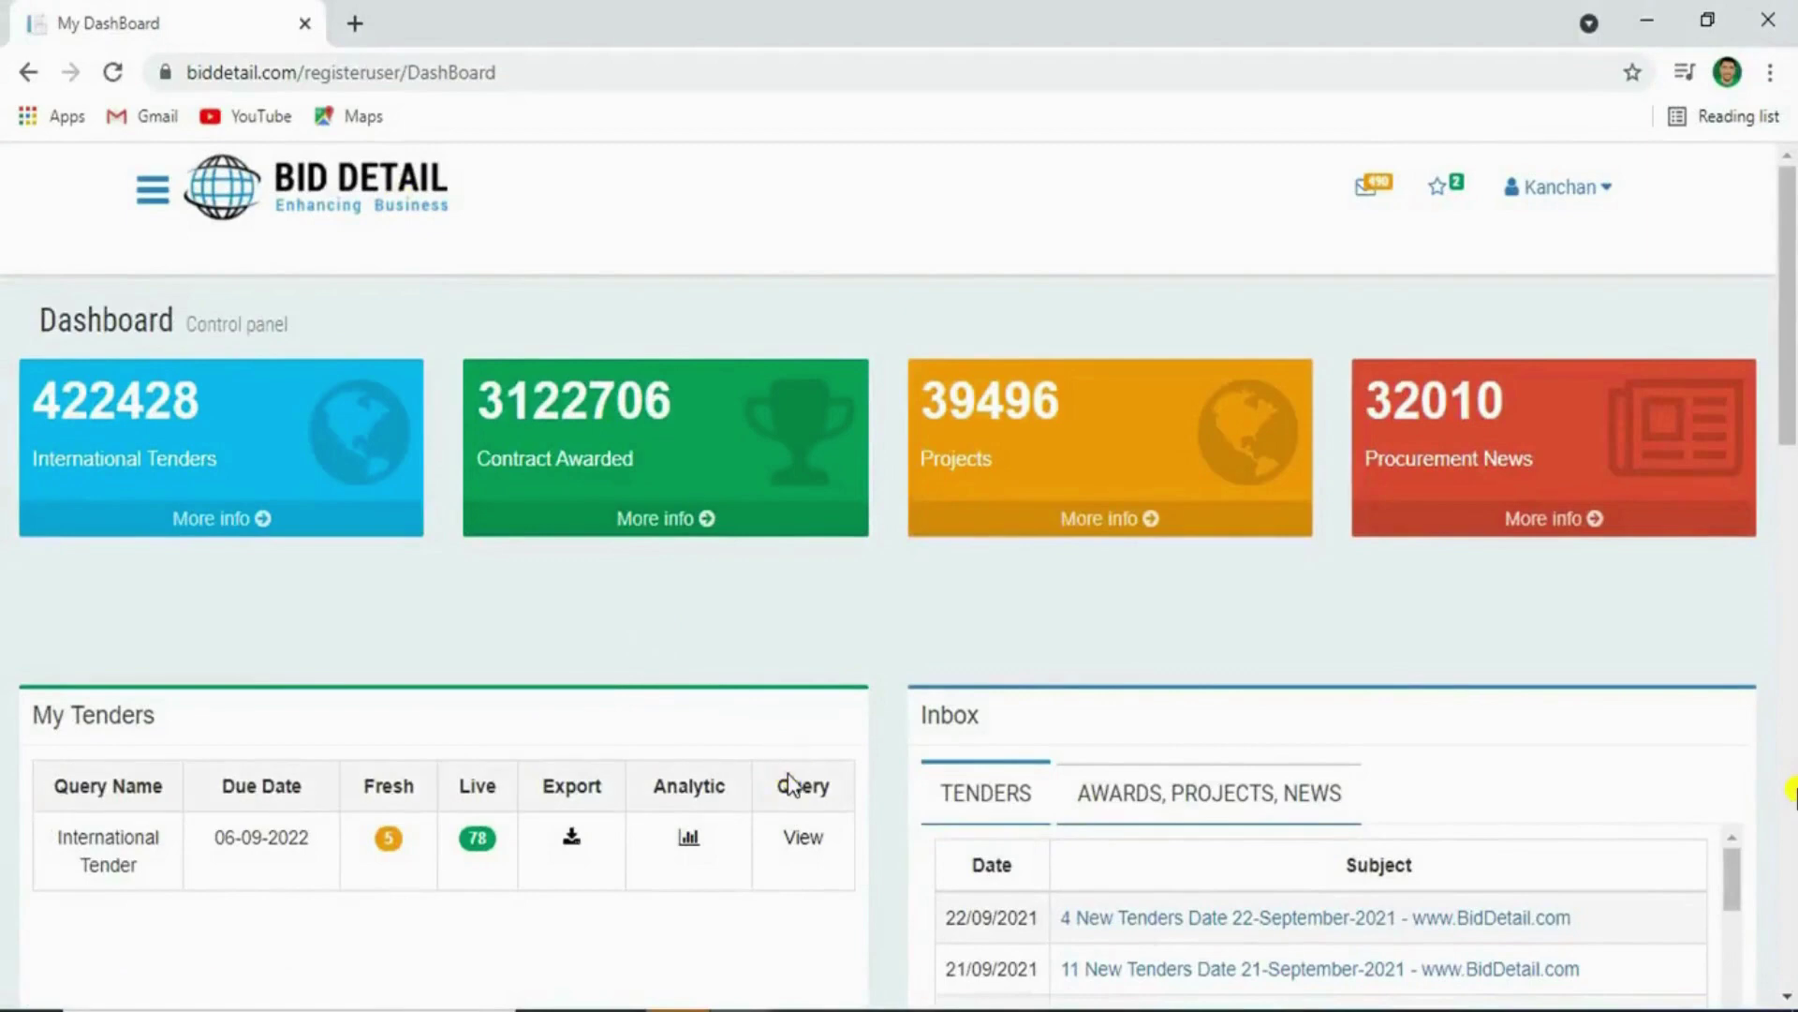
View the International Tender query's Keyword Wise keyword list and open the Query Modification request form
{"action": "double_click", "coordinate": [790, 785]}
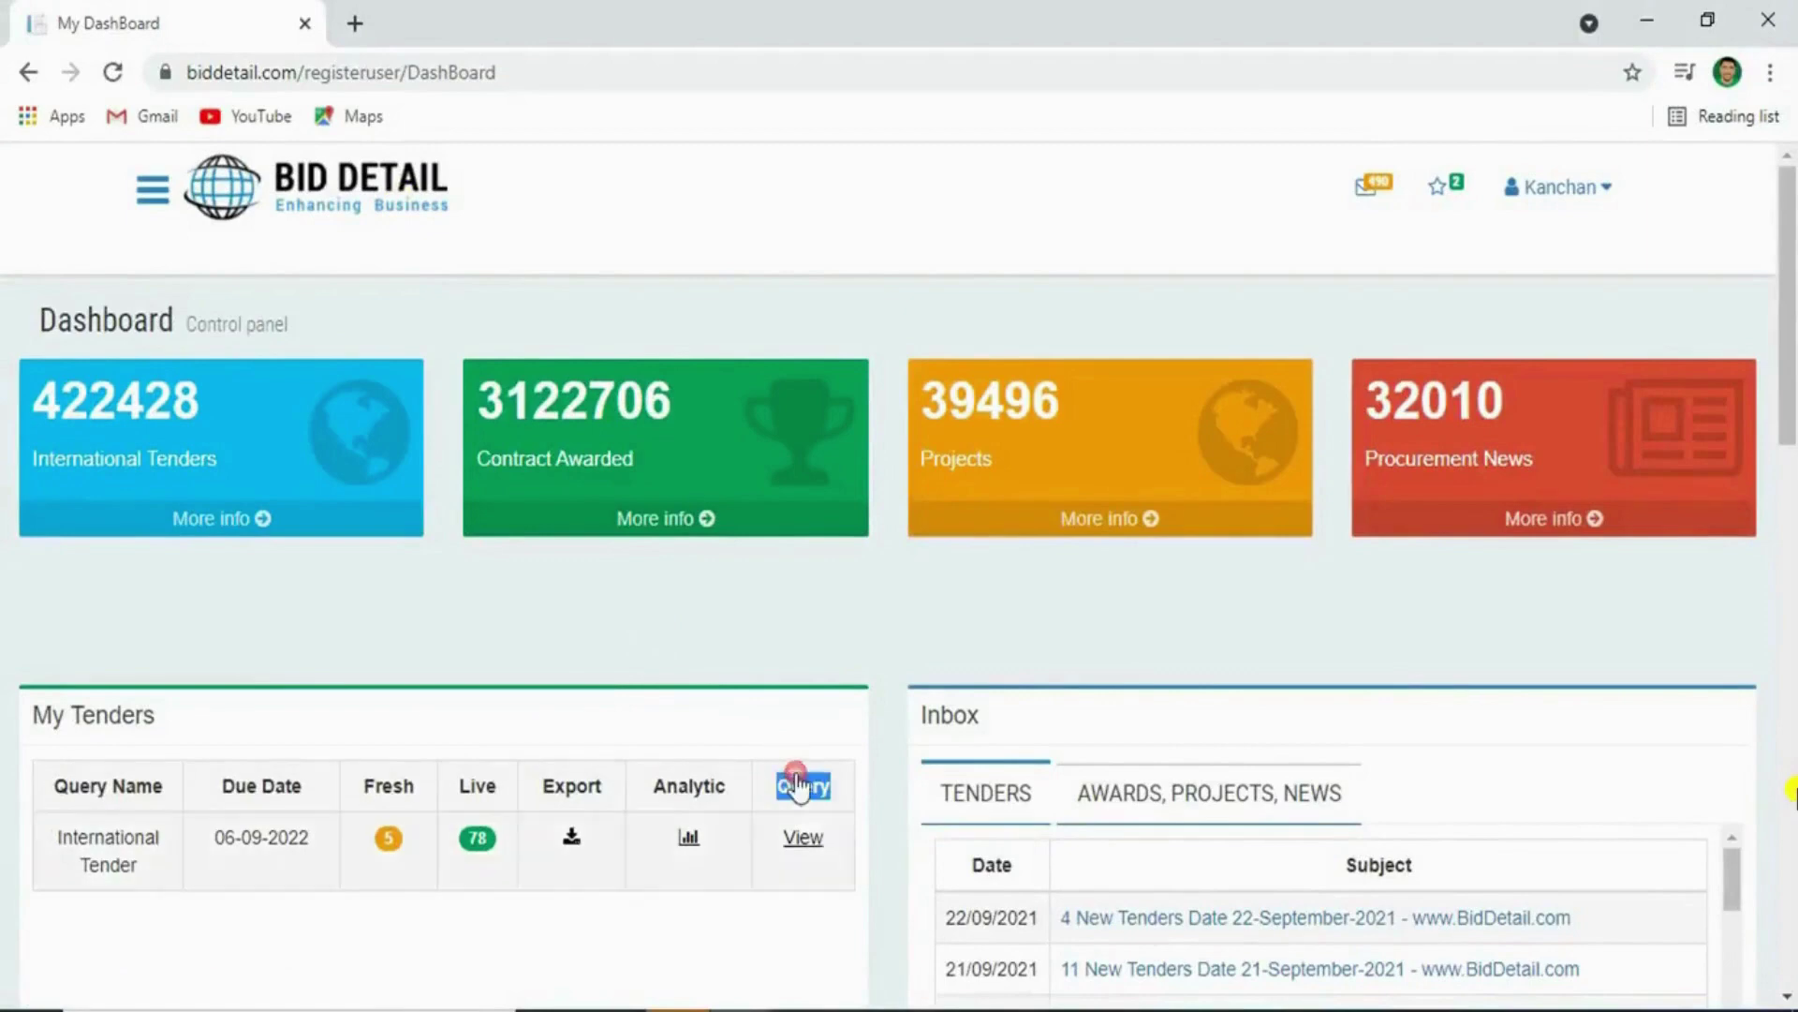
{"action": "left_click", "coordinate": [794, 839]}
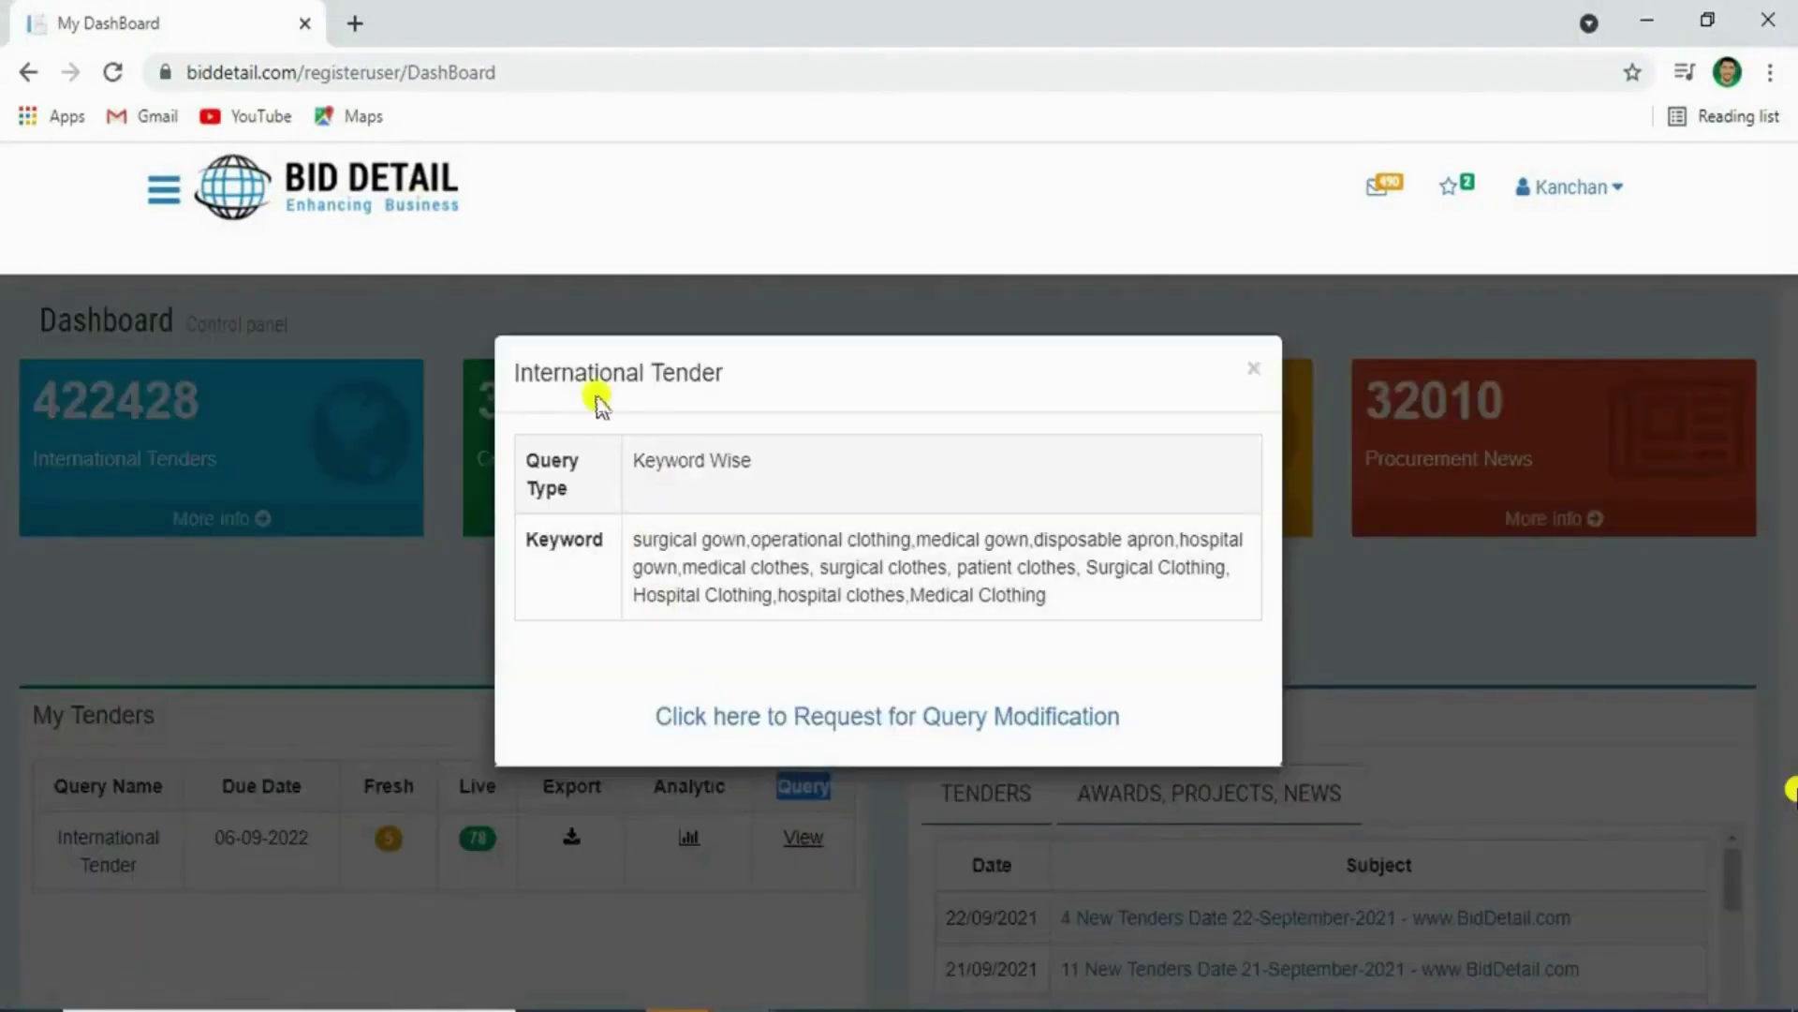
{"action": "triple_click", "coordinate": [651, 460]}
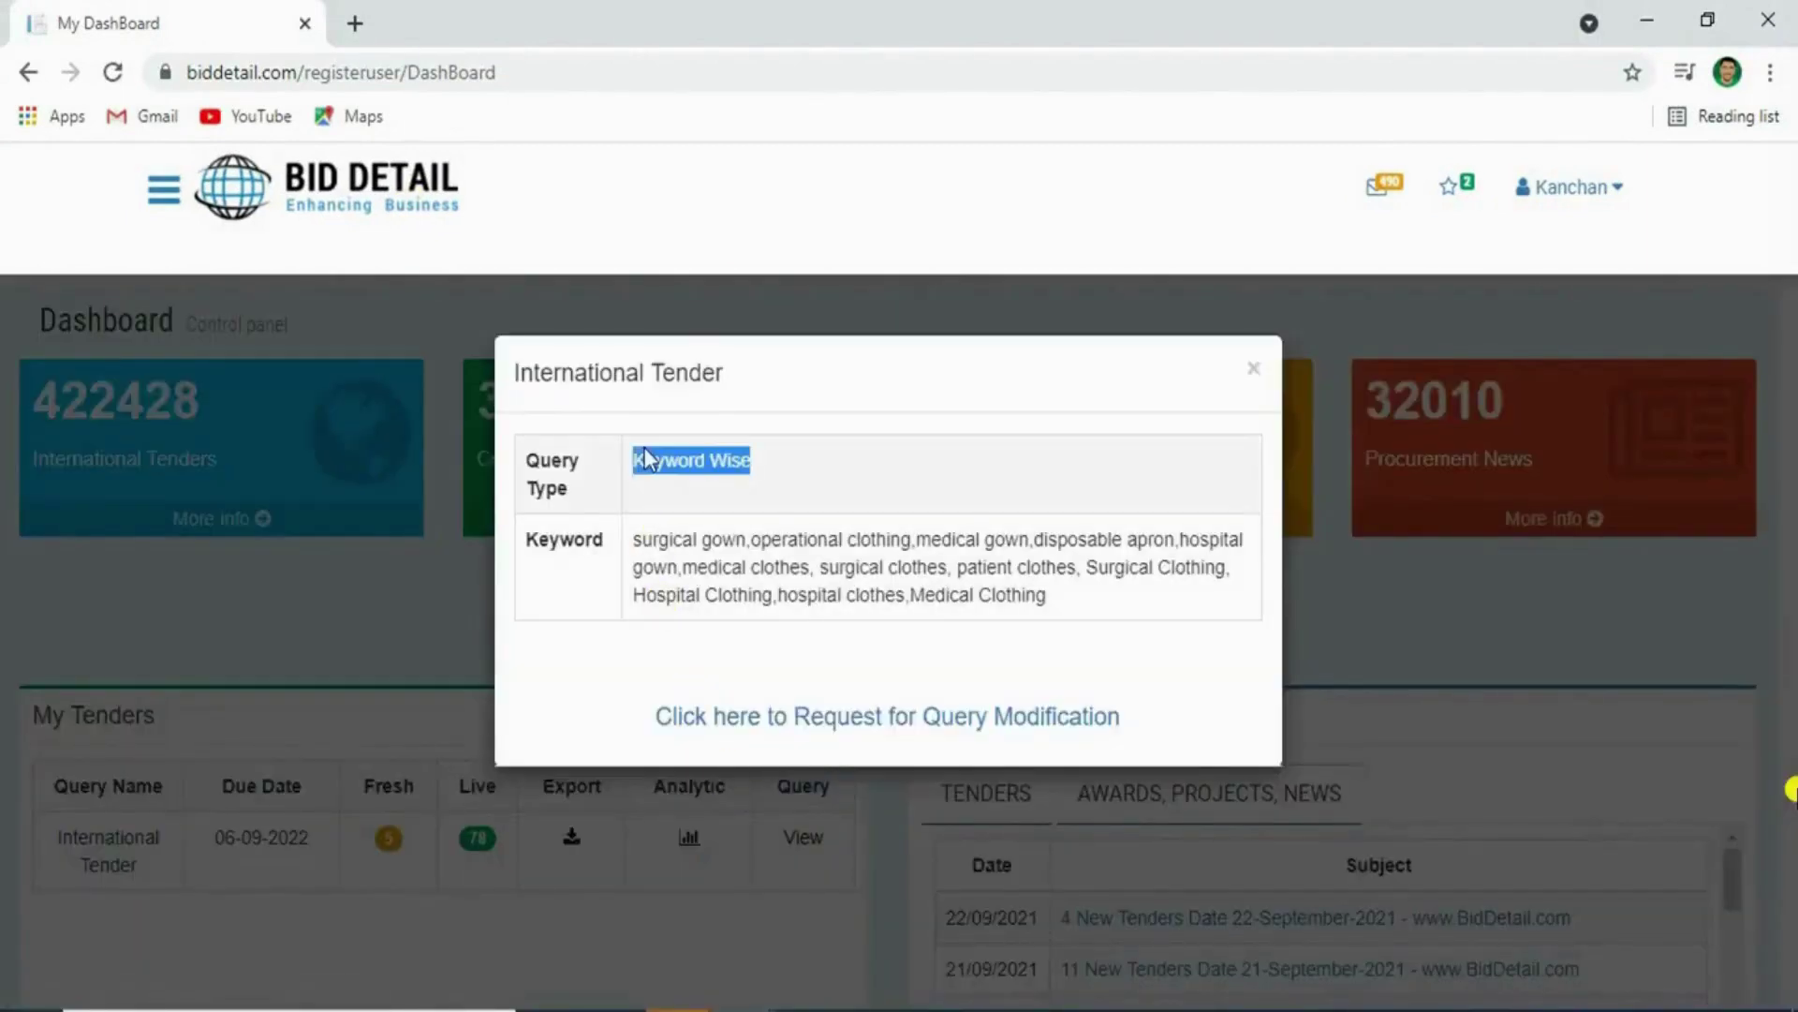
{"action": "triple_click", "coordinate": [735, 586]}
{"action": "left_click", "coordinate": [802, 726]}
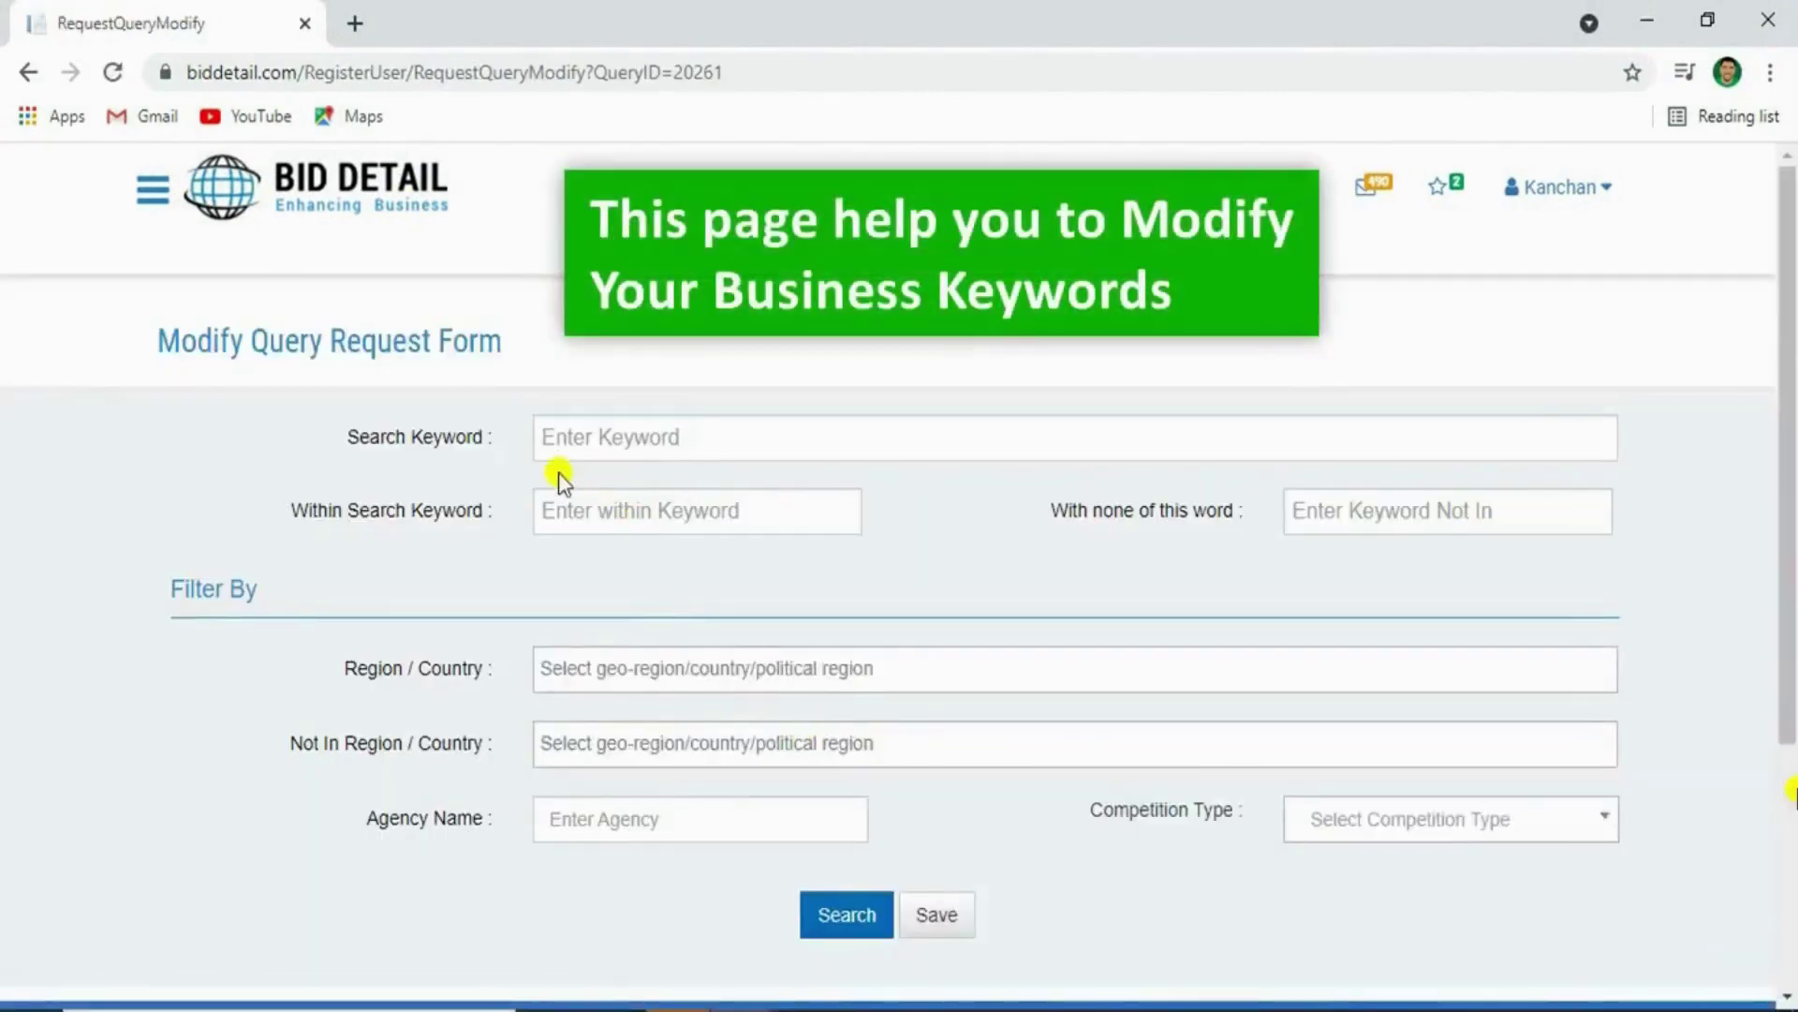
{"action": "left_click", "coordinate": [615, 443]}
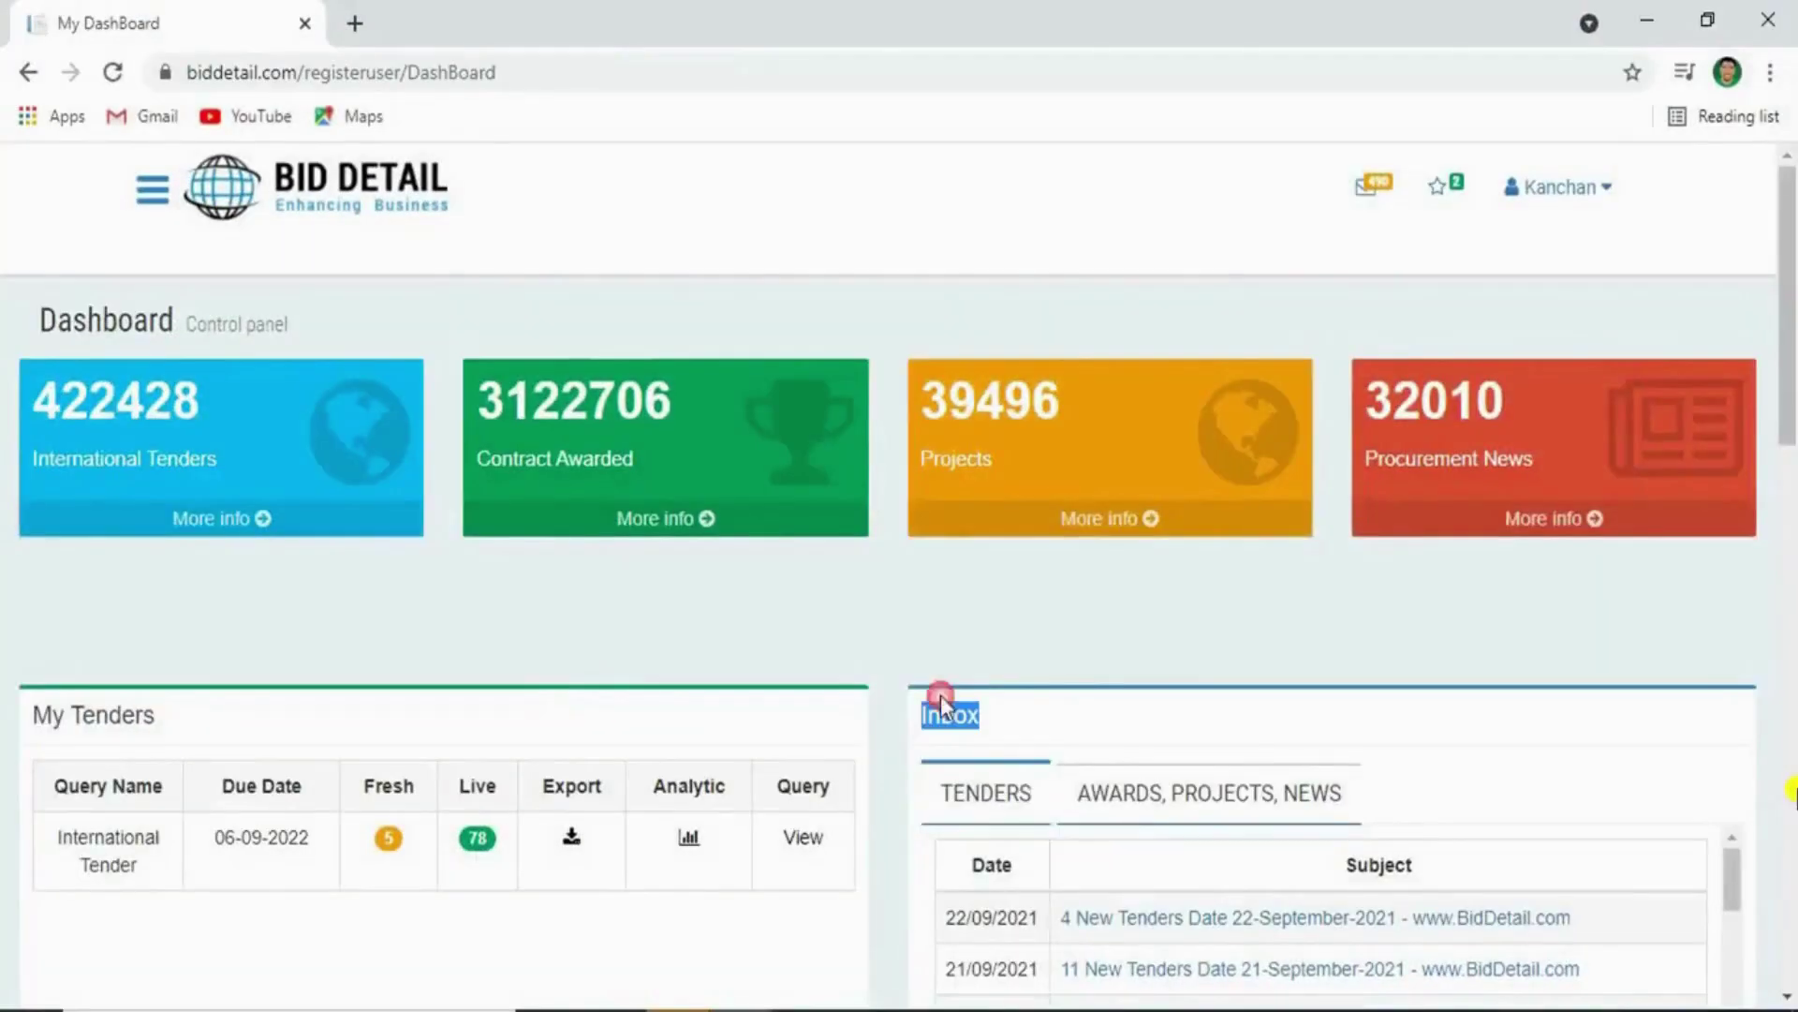
Scroll to the dashboard Inbox and browse the TENDERS alerts, including the 22/09/2021 entry
{"action": "scroll", "coordinate": [939, 701], "scroll_direction": "down", "scroll_amount": 2}
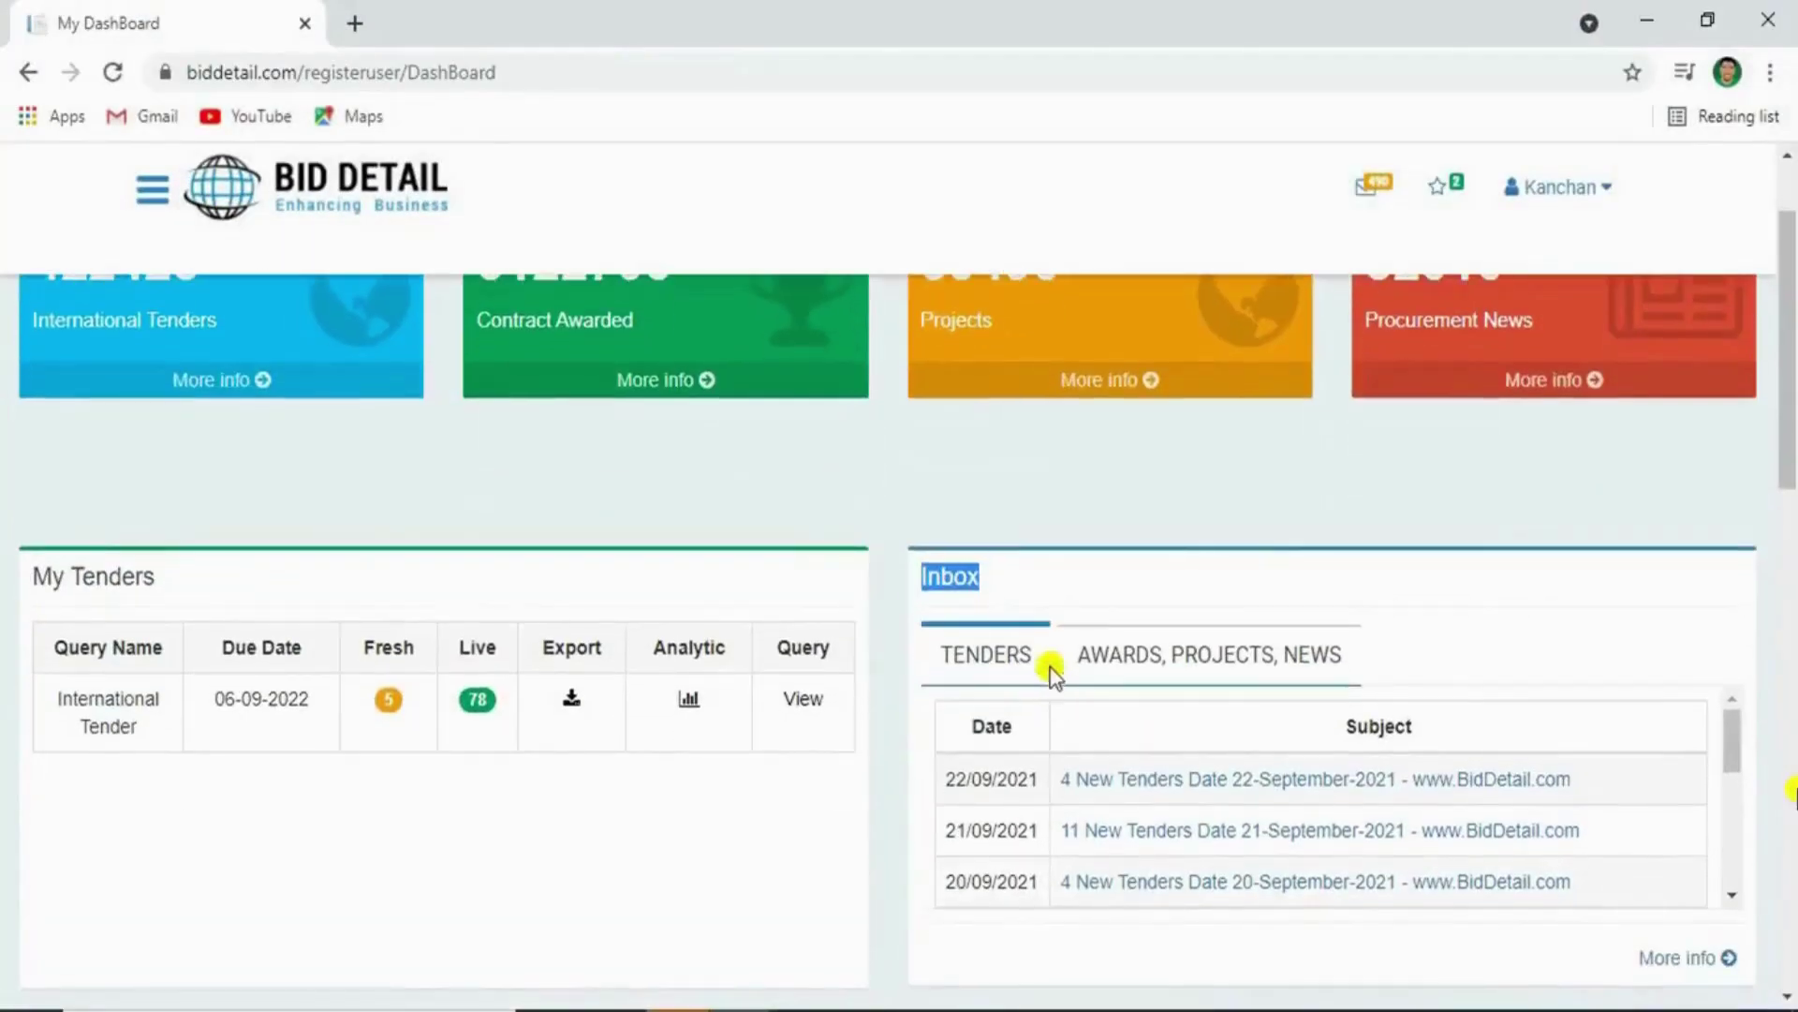
{"action": "left_click", "coordinate": [968, 766]}
{"action": "double_click", "coordinate": [957, 775]}
{"action": "left_click", "coordinate": [1000, 855]}
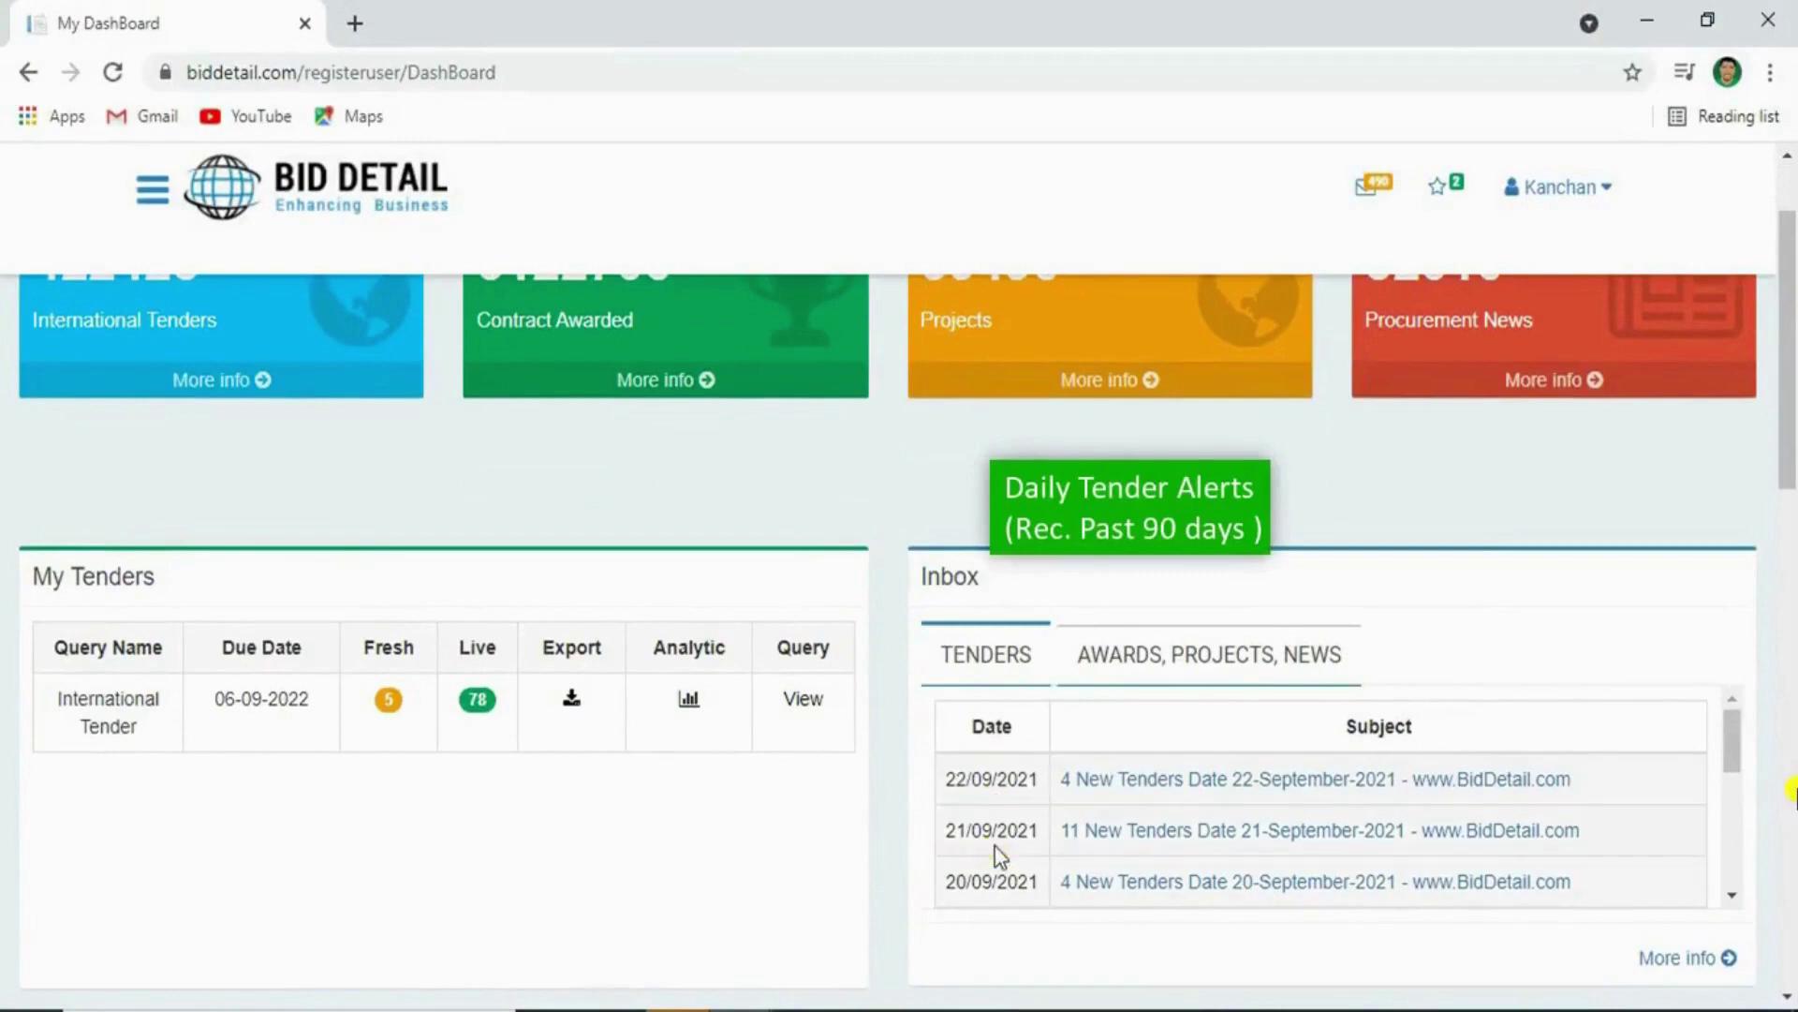
{"action": "scroll", "coordinate": [996, 875], "scroll_direction": "down", "scroll_amount": 4}
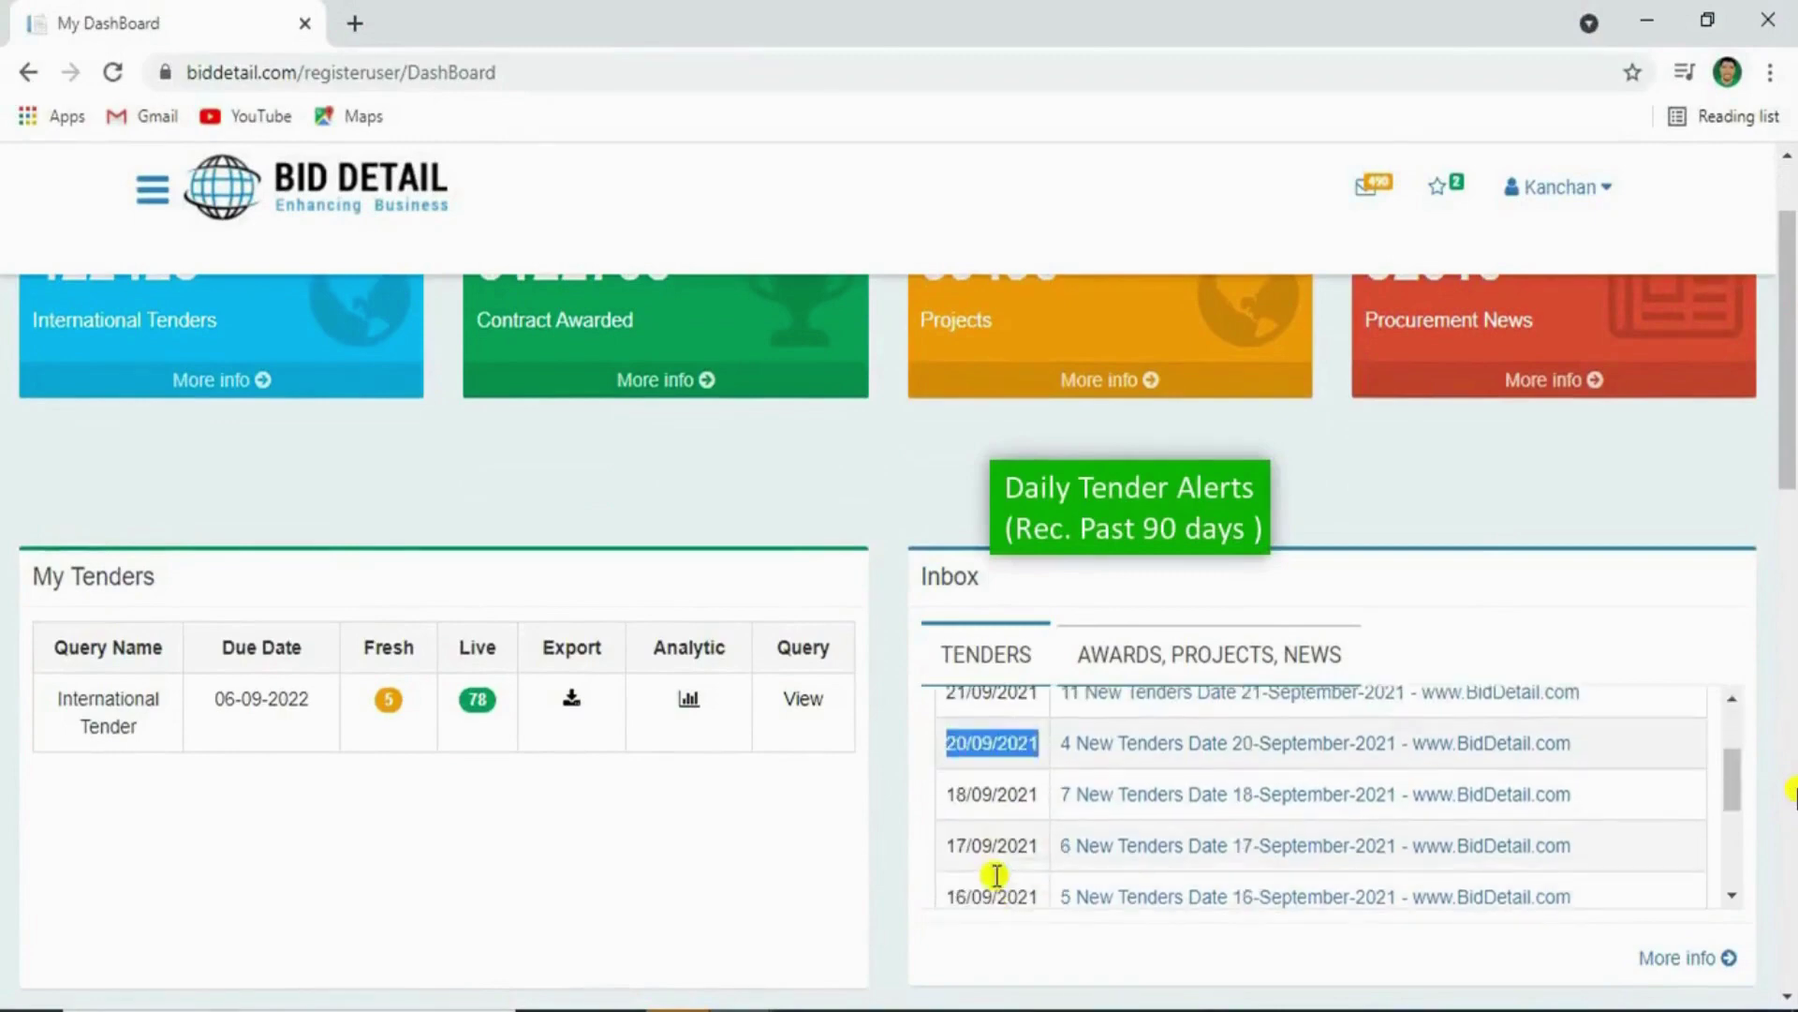
{"action": "scroll", "coordinate": [992, 862], "scroll_direction": "up", "scroll_amount": 1}
{"action": "scroll", "coordinate": [989, 831], "scroll_direction": "up", "scroll_amount": 3}
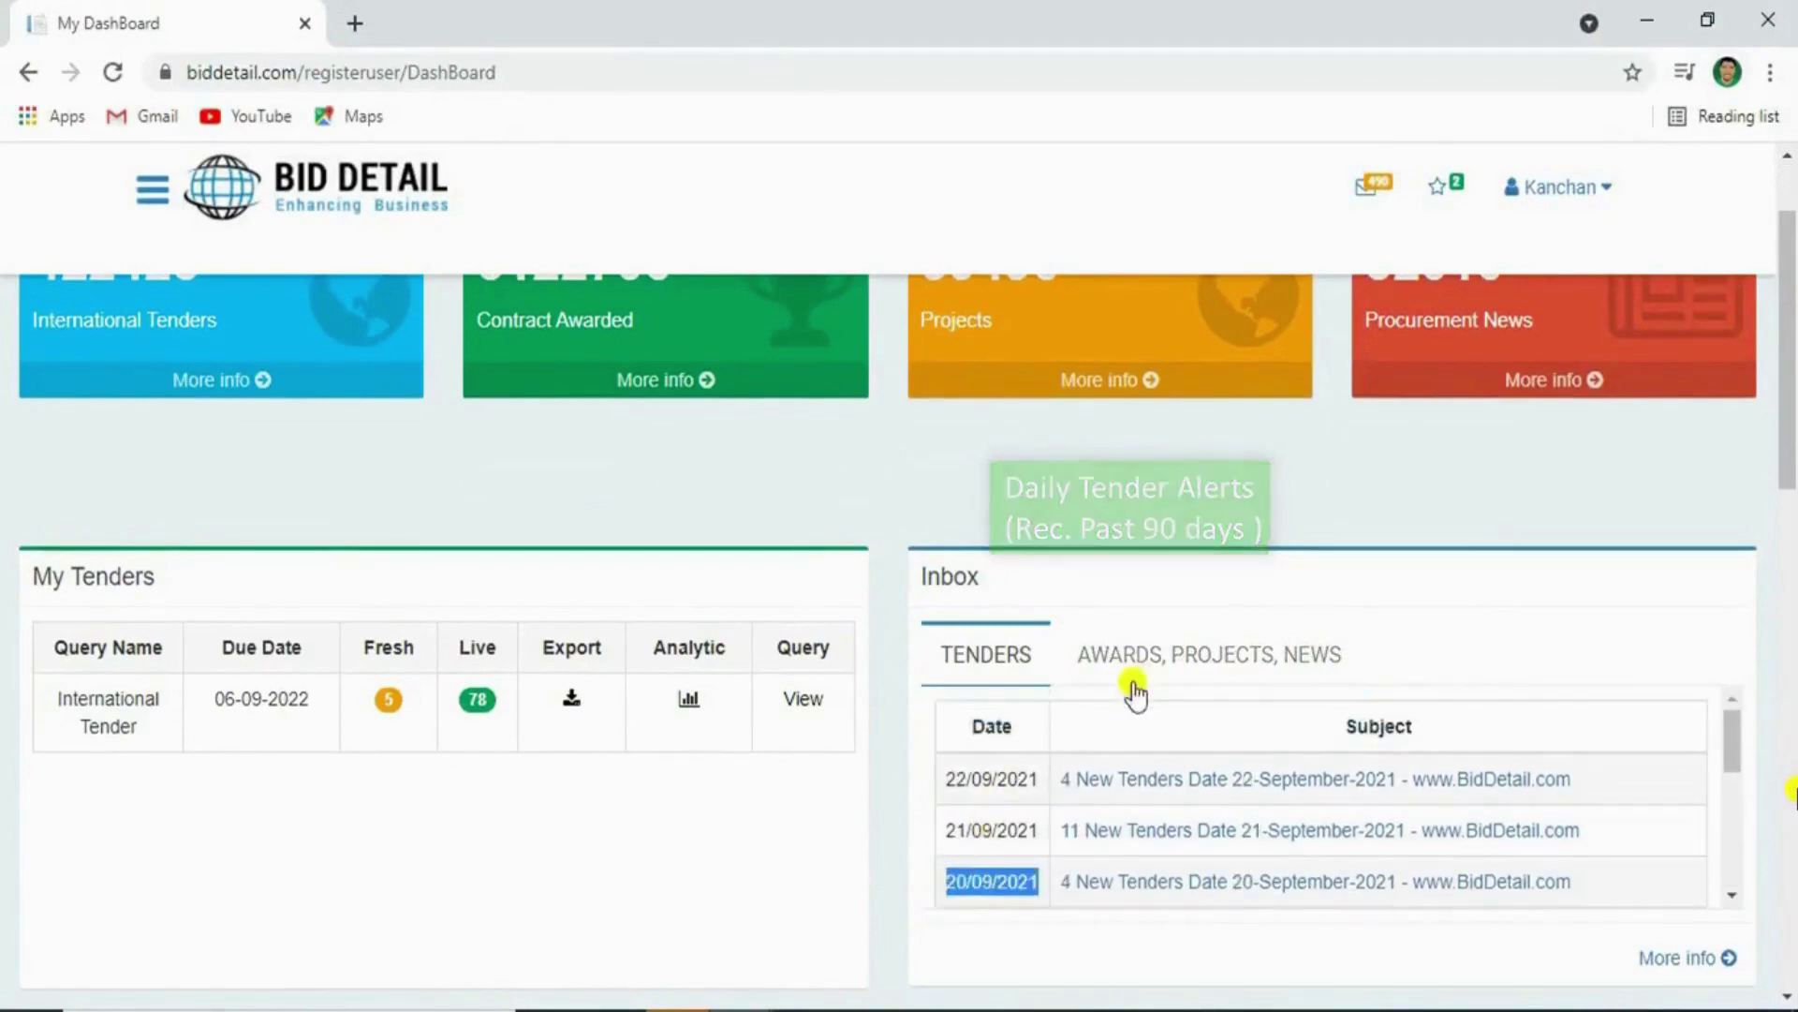
Switch the inbox to AWARDS, PROJECTS, NEWS alerts and scroll down to the My Order table
{"action": "left_click", "coordinate": [1156, 655]}
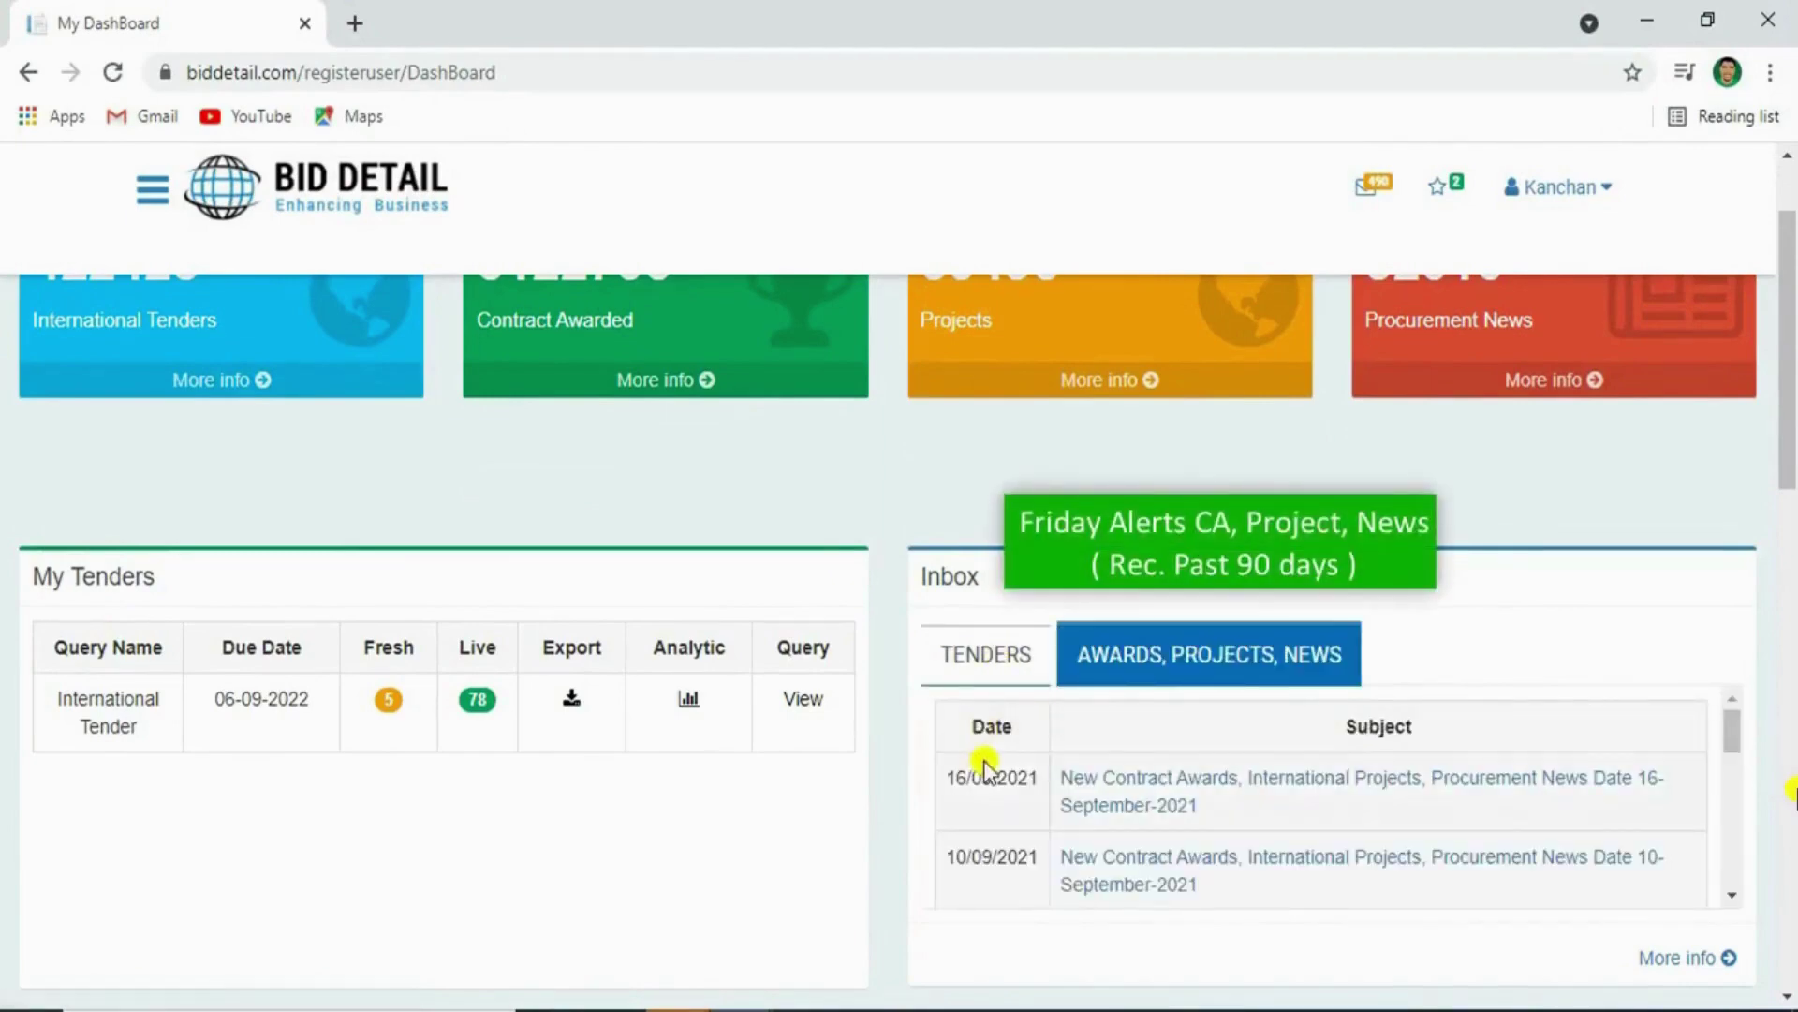
{"action": "double_click", "coordinate": [984, 740]}
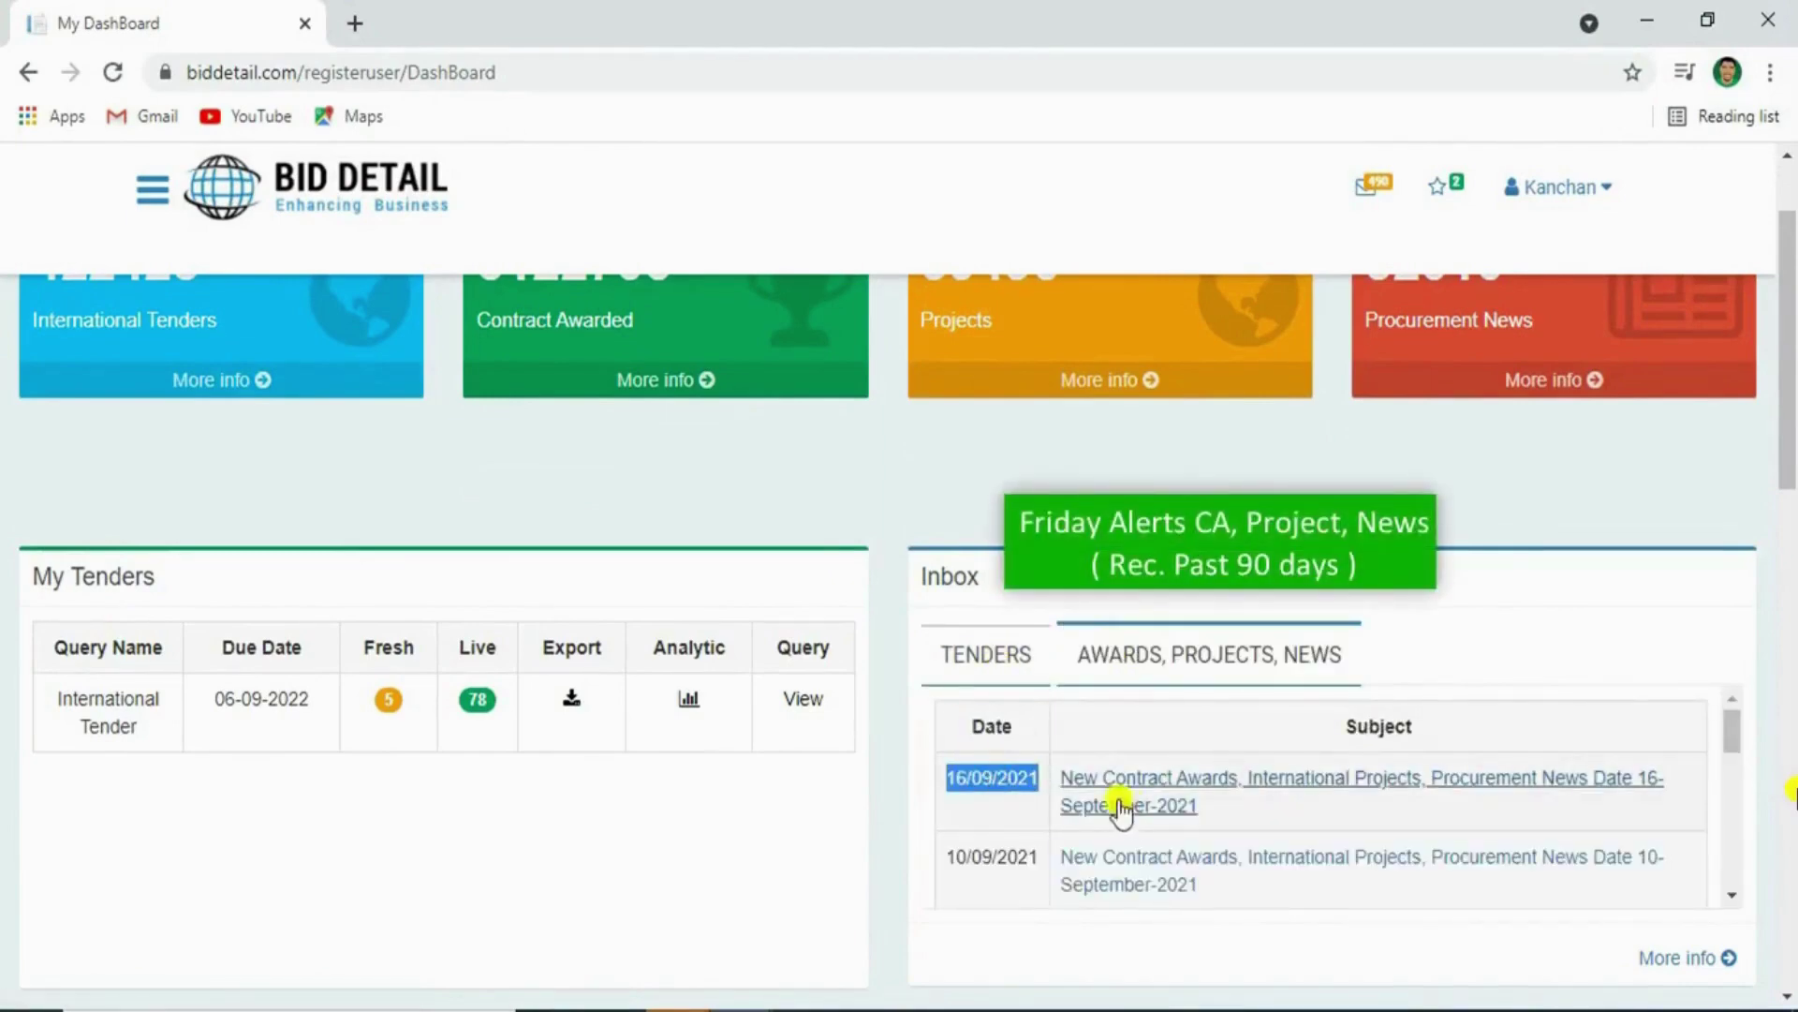
{"action": "triple_click", "coordinate": [980, 847]}
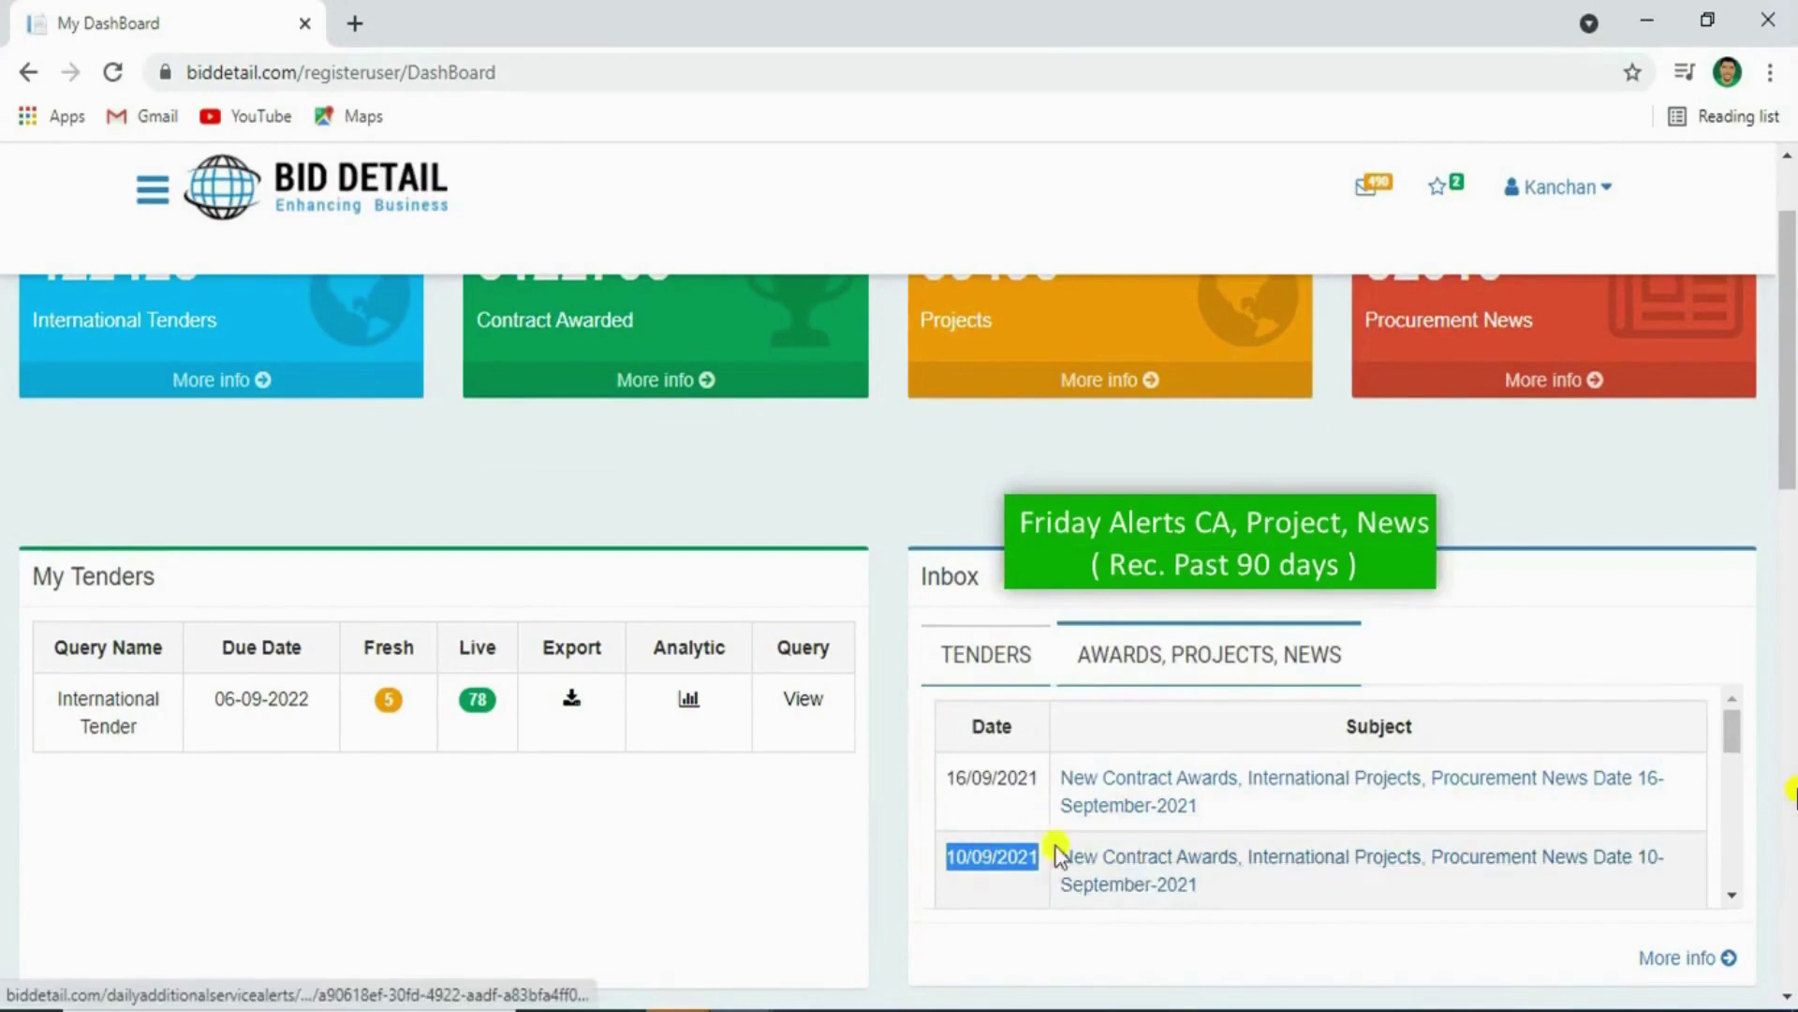
{"action": "scroll", "coordinate": [984, 824], "scroll_direction": "down", "scroll_amount": 2}
{"action": "scroll", "coordinate": [1049, 806], "scroll_direction": "down", "scroll_amount": 5}
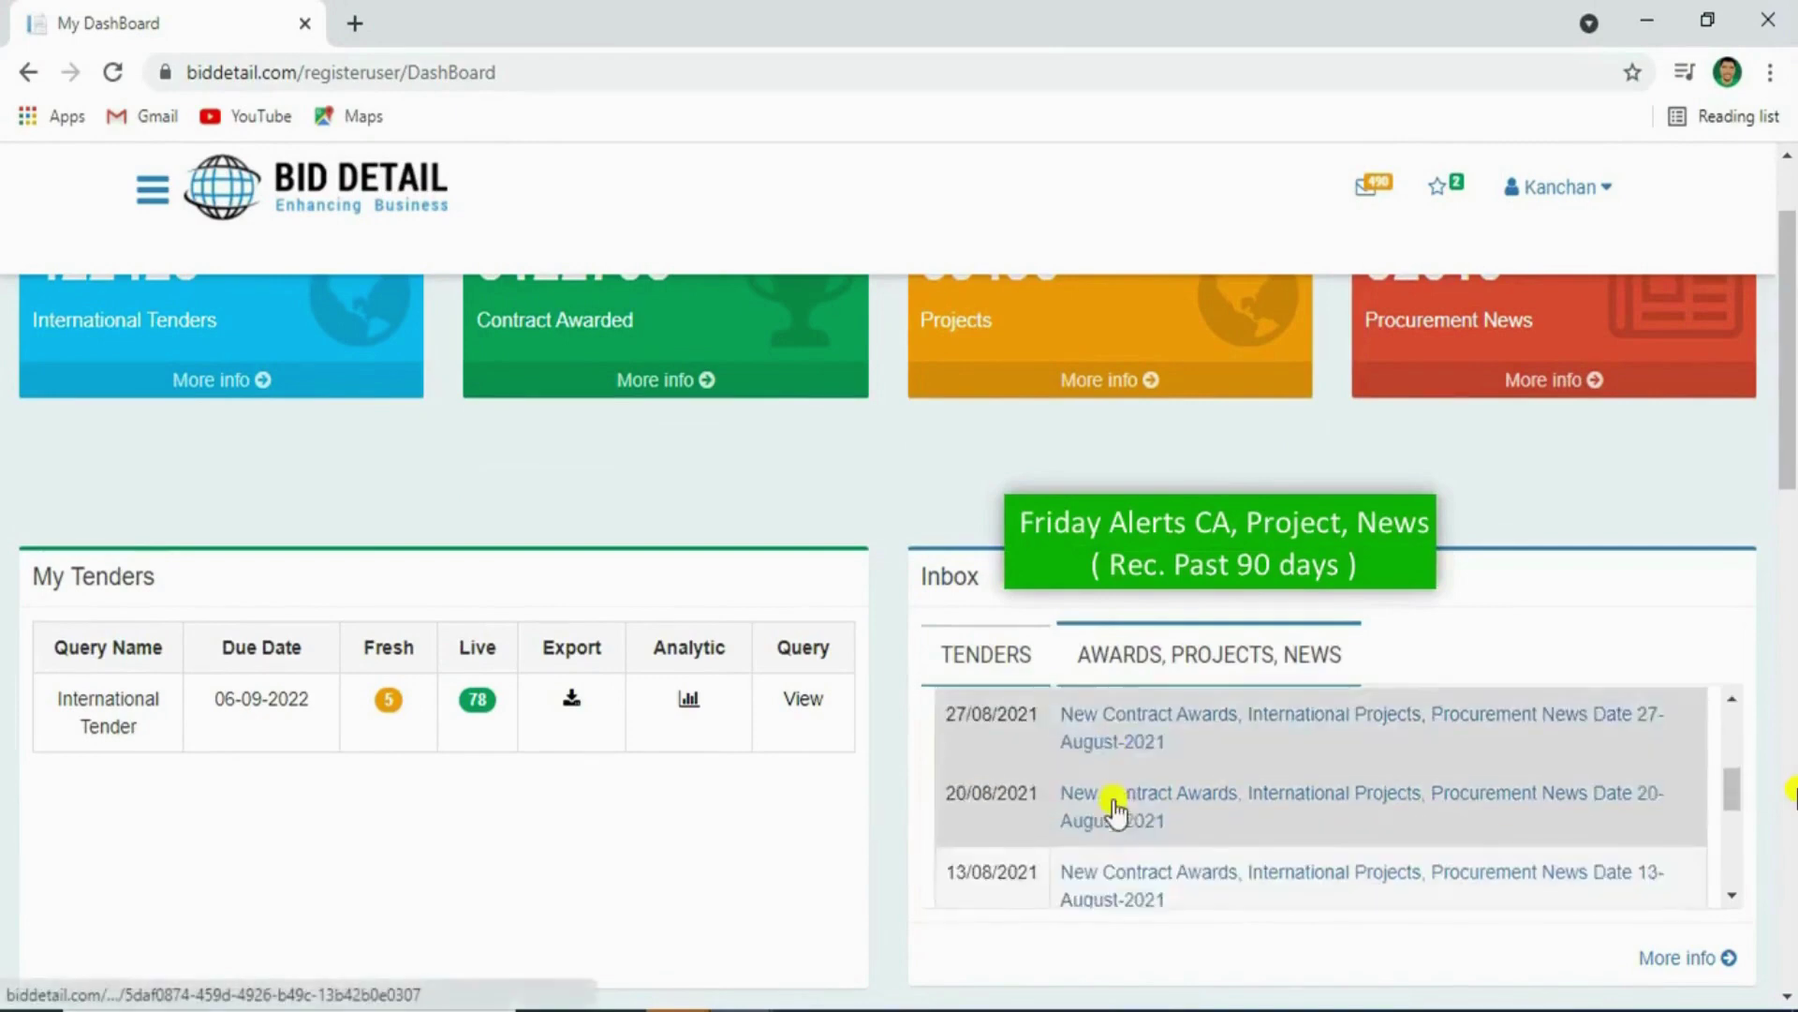
{"action": "scroll", "coordinate": [1115, 805], "scroll_direction": "up", "scroll_amount": 7}
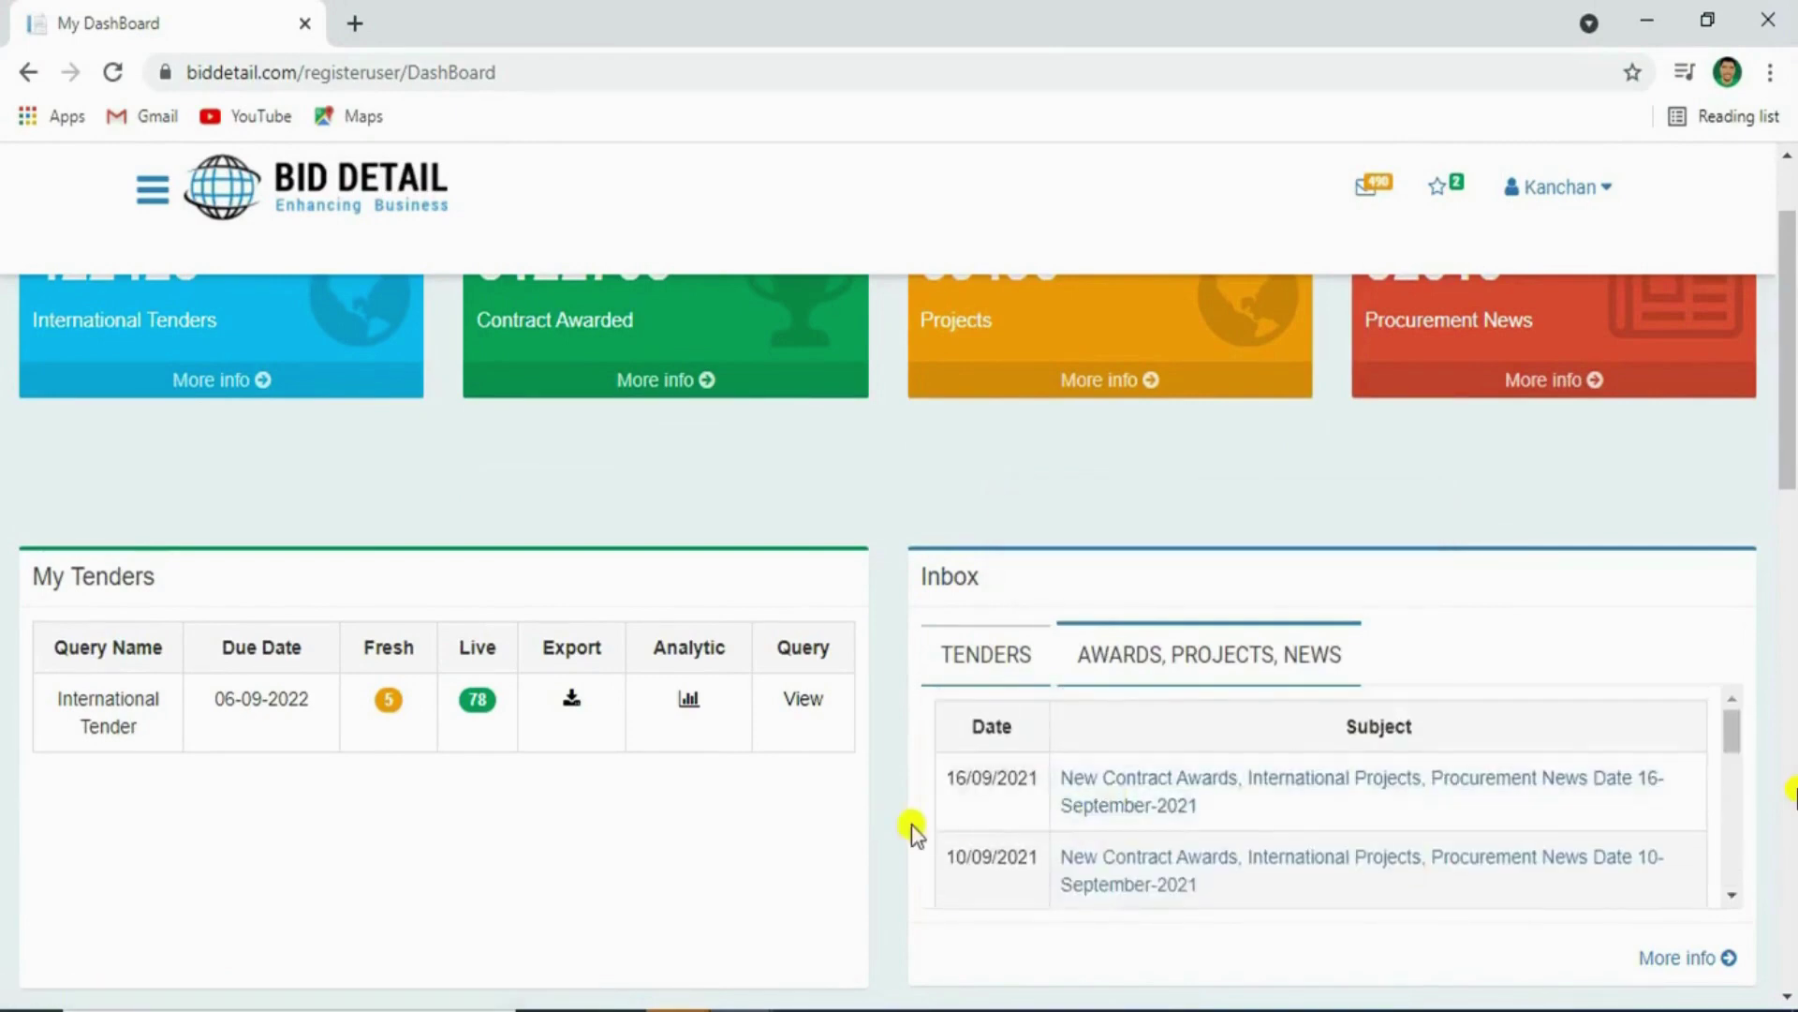
{"action": "scroll", "coordinate": [912, 825], "scroll_direction": "down", "scroll_amount": 5}
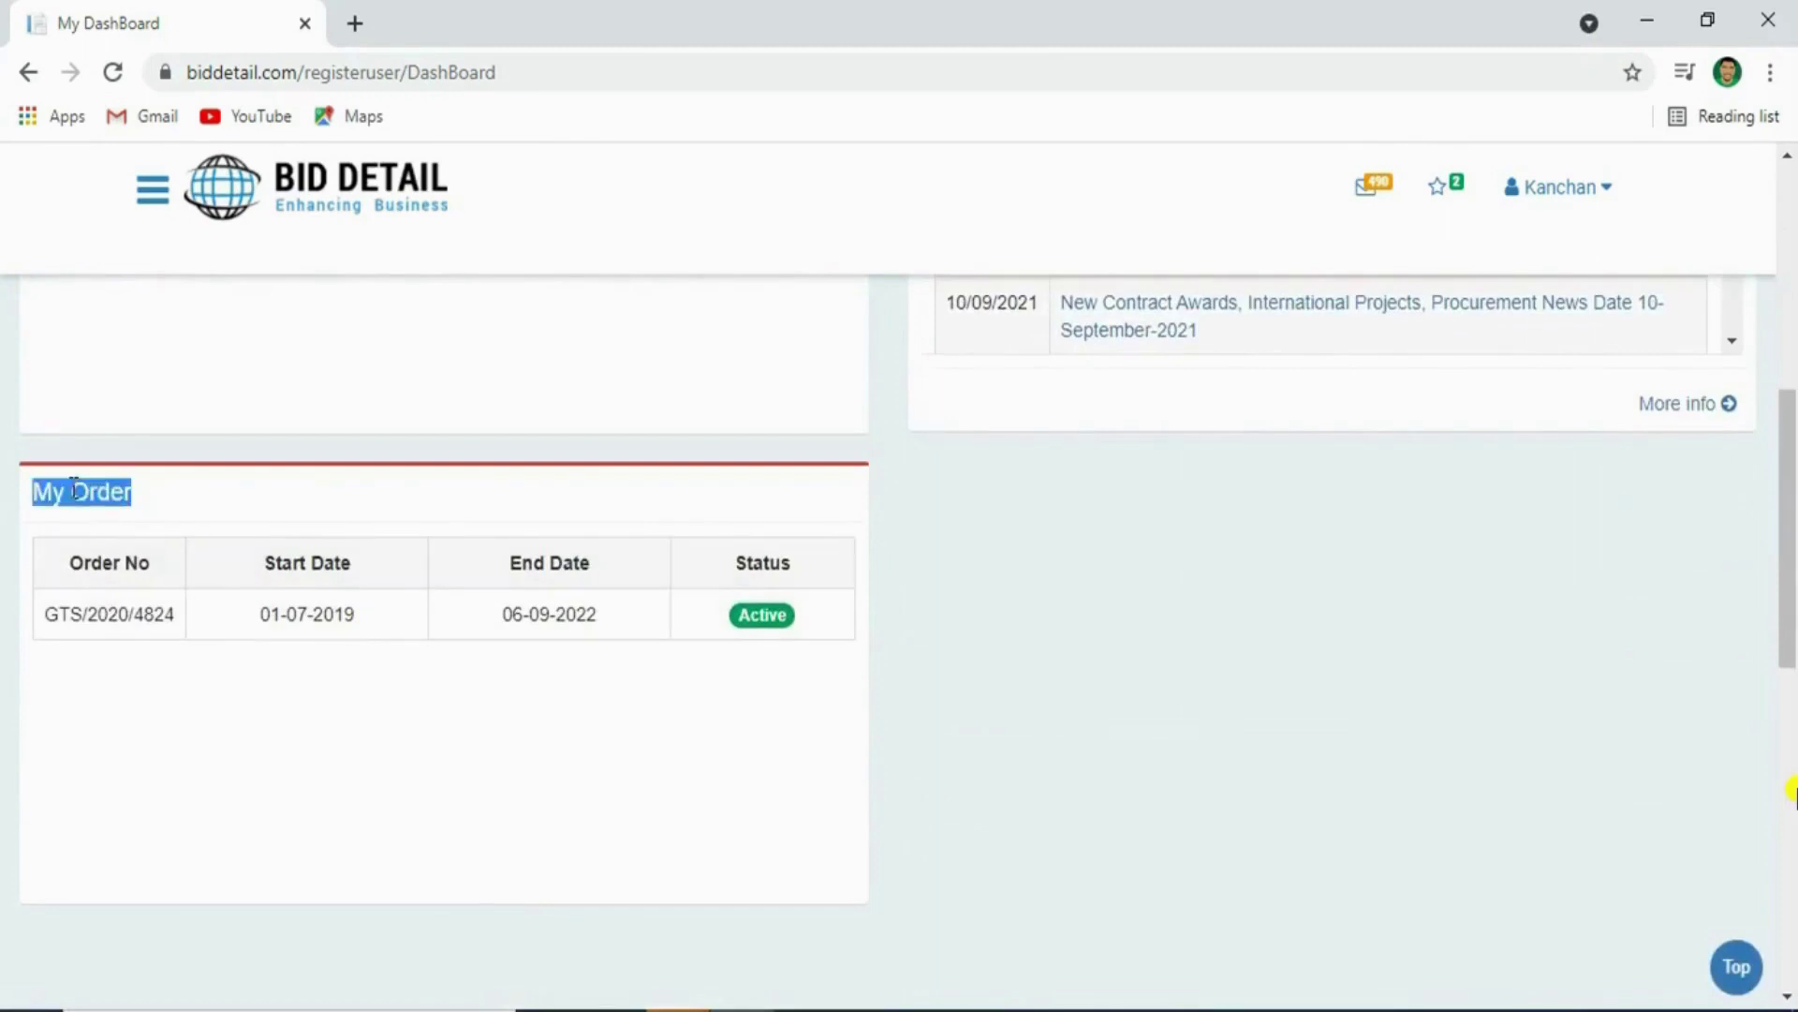
Scroll back to the top and open the account menu with Change Password and Logout
{"action": "left_click_drag", "start_coordinate": [1789, 541], "coordinate": [1754, 301]}
{"action": "left_click", "coordinate": [1572, 212]}
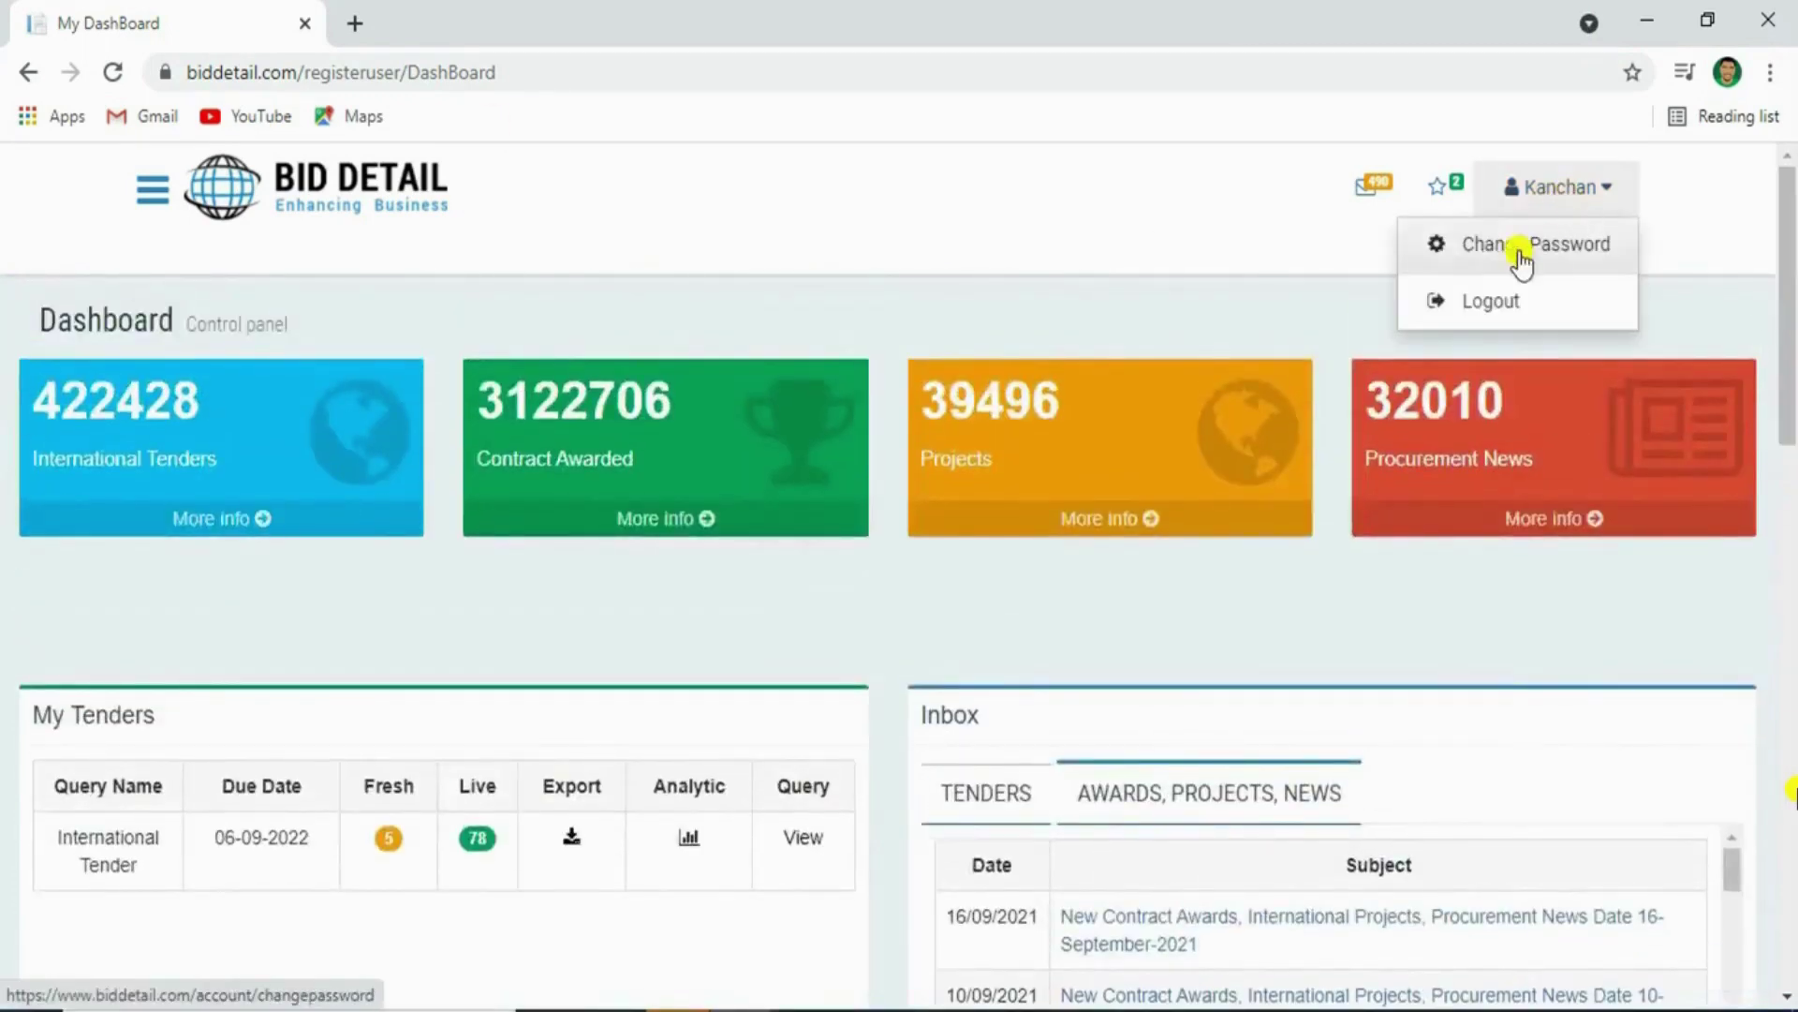